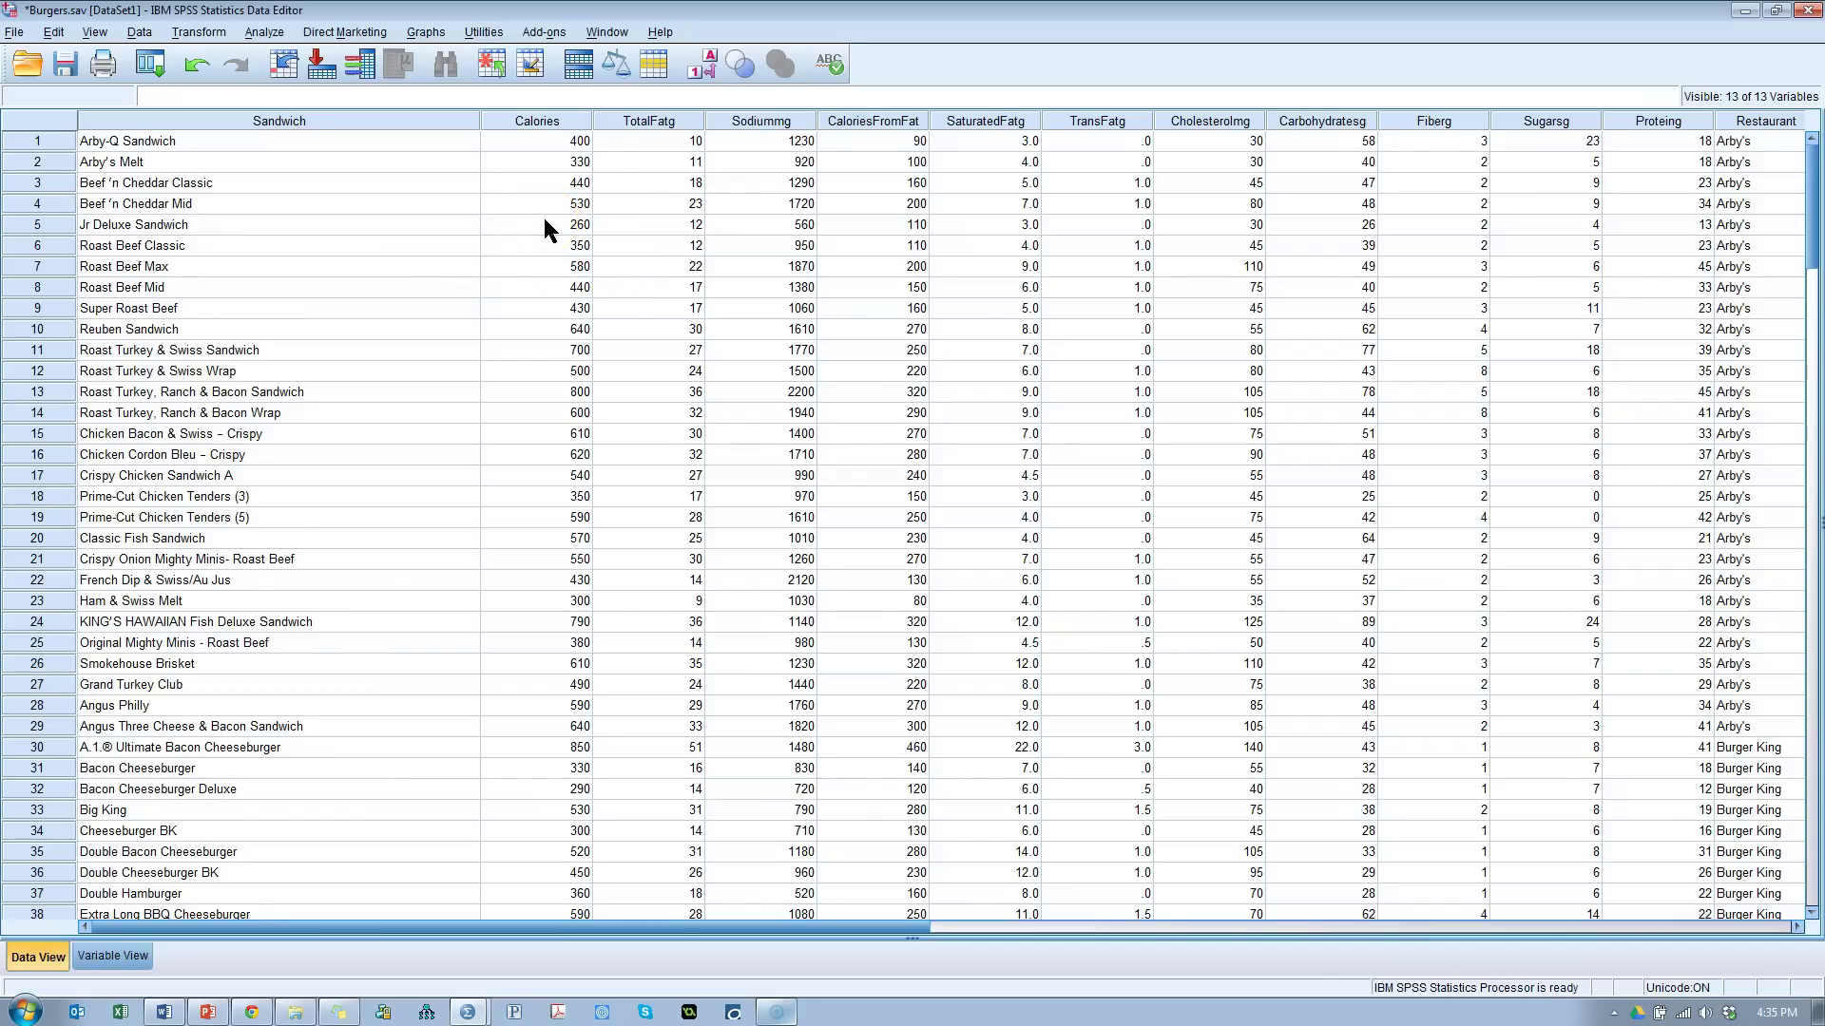
# Step: After trying the Sandwich and Restaurant columns, select the Calories through Sodiummg columns together
pyautogui.click(249, 122)
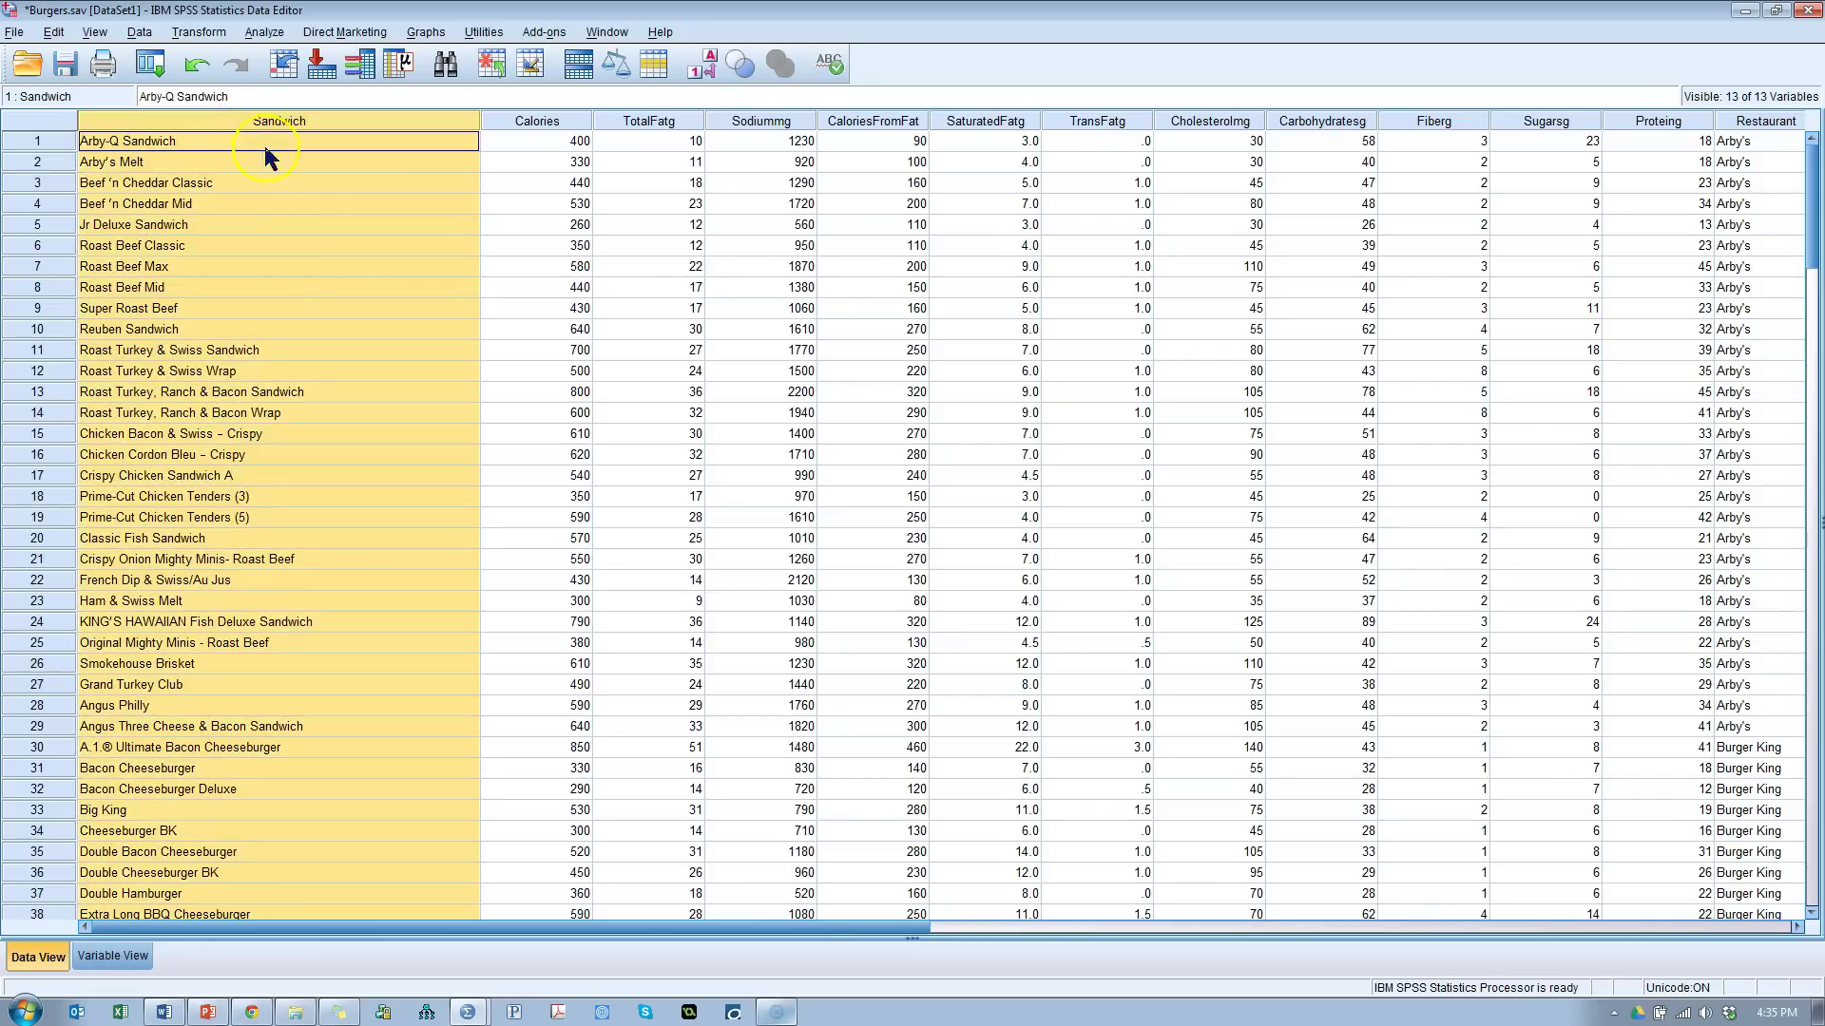
pyautogui.click(340, 183)
pyautogui.click(1765, 121)
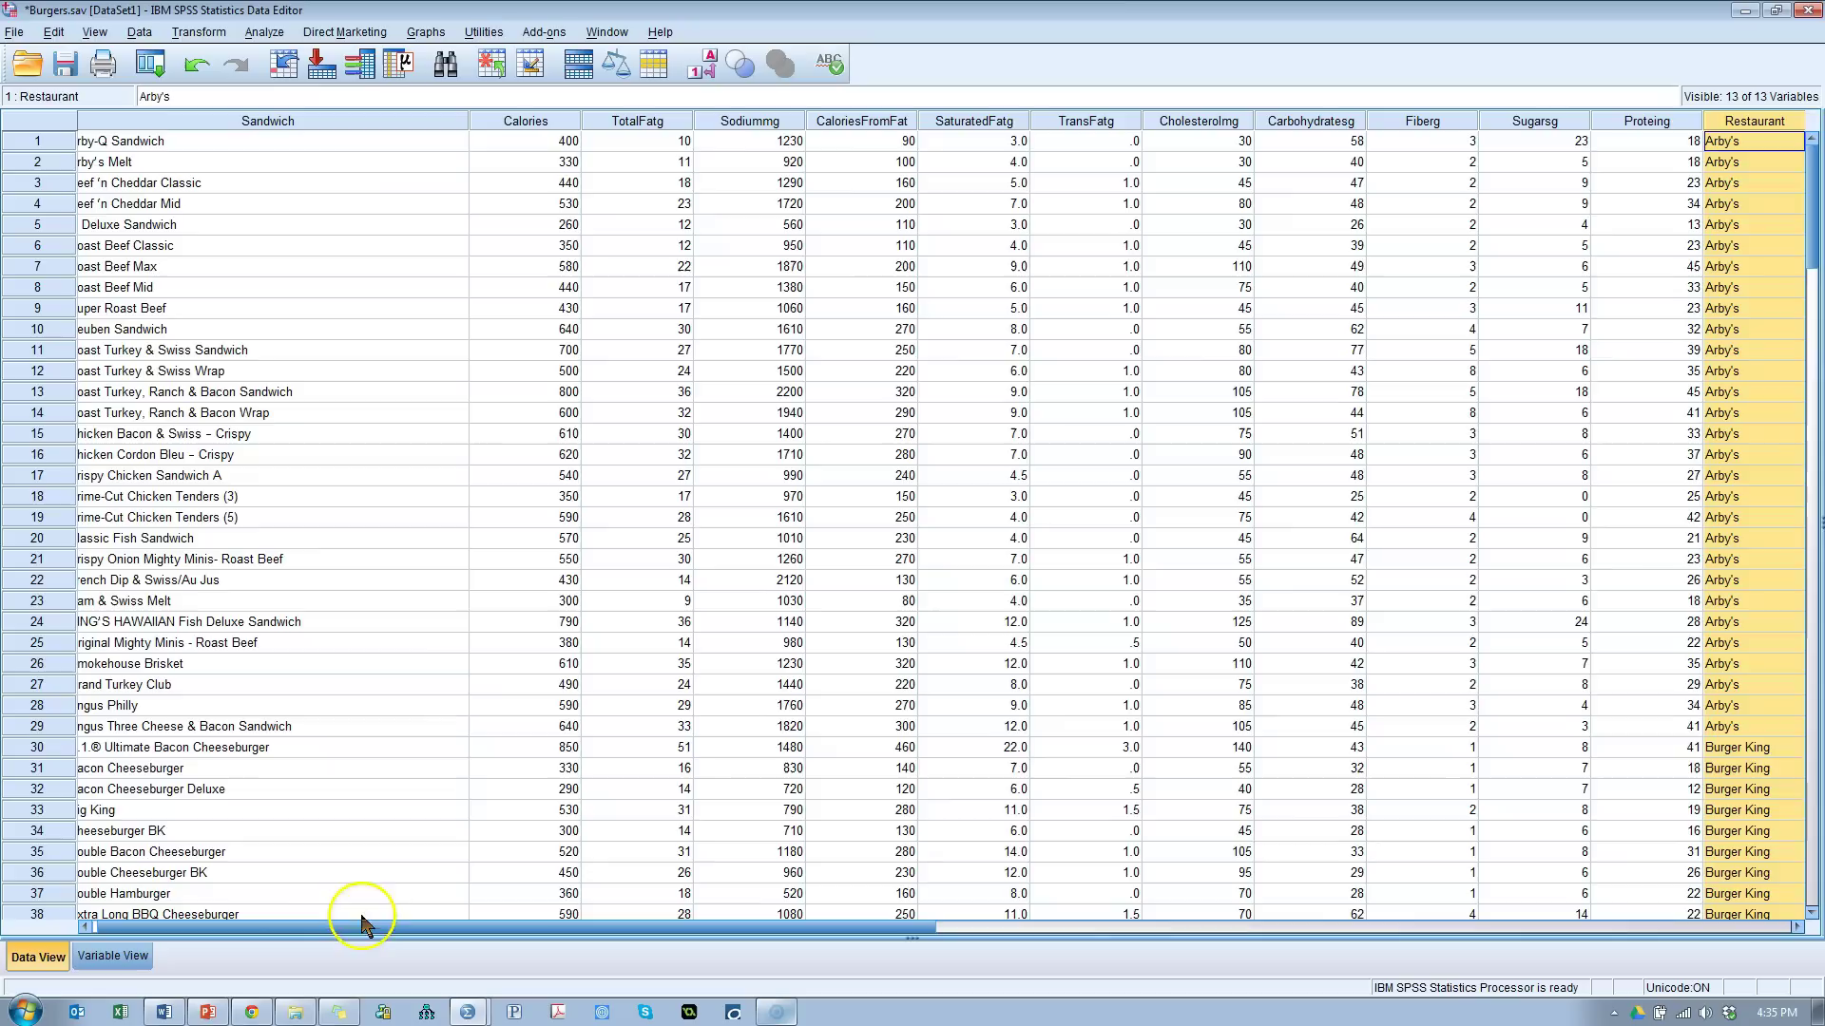
pyautogui.moveTo(358, 916); pyautogui.dragTo(305, 917)
pyautogui.click(521, 124)
pyautogui.moveTo(520, 130); pyautogui.dragTo(758, 157)
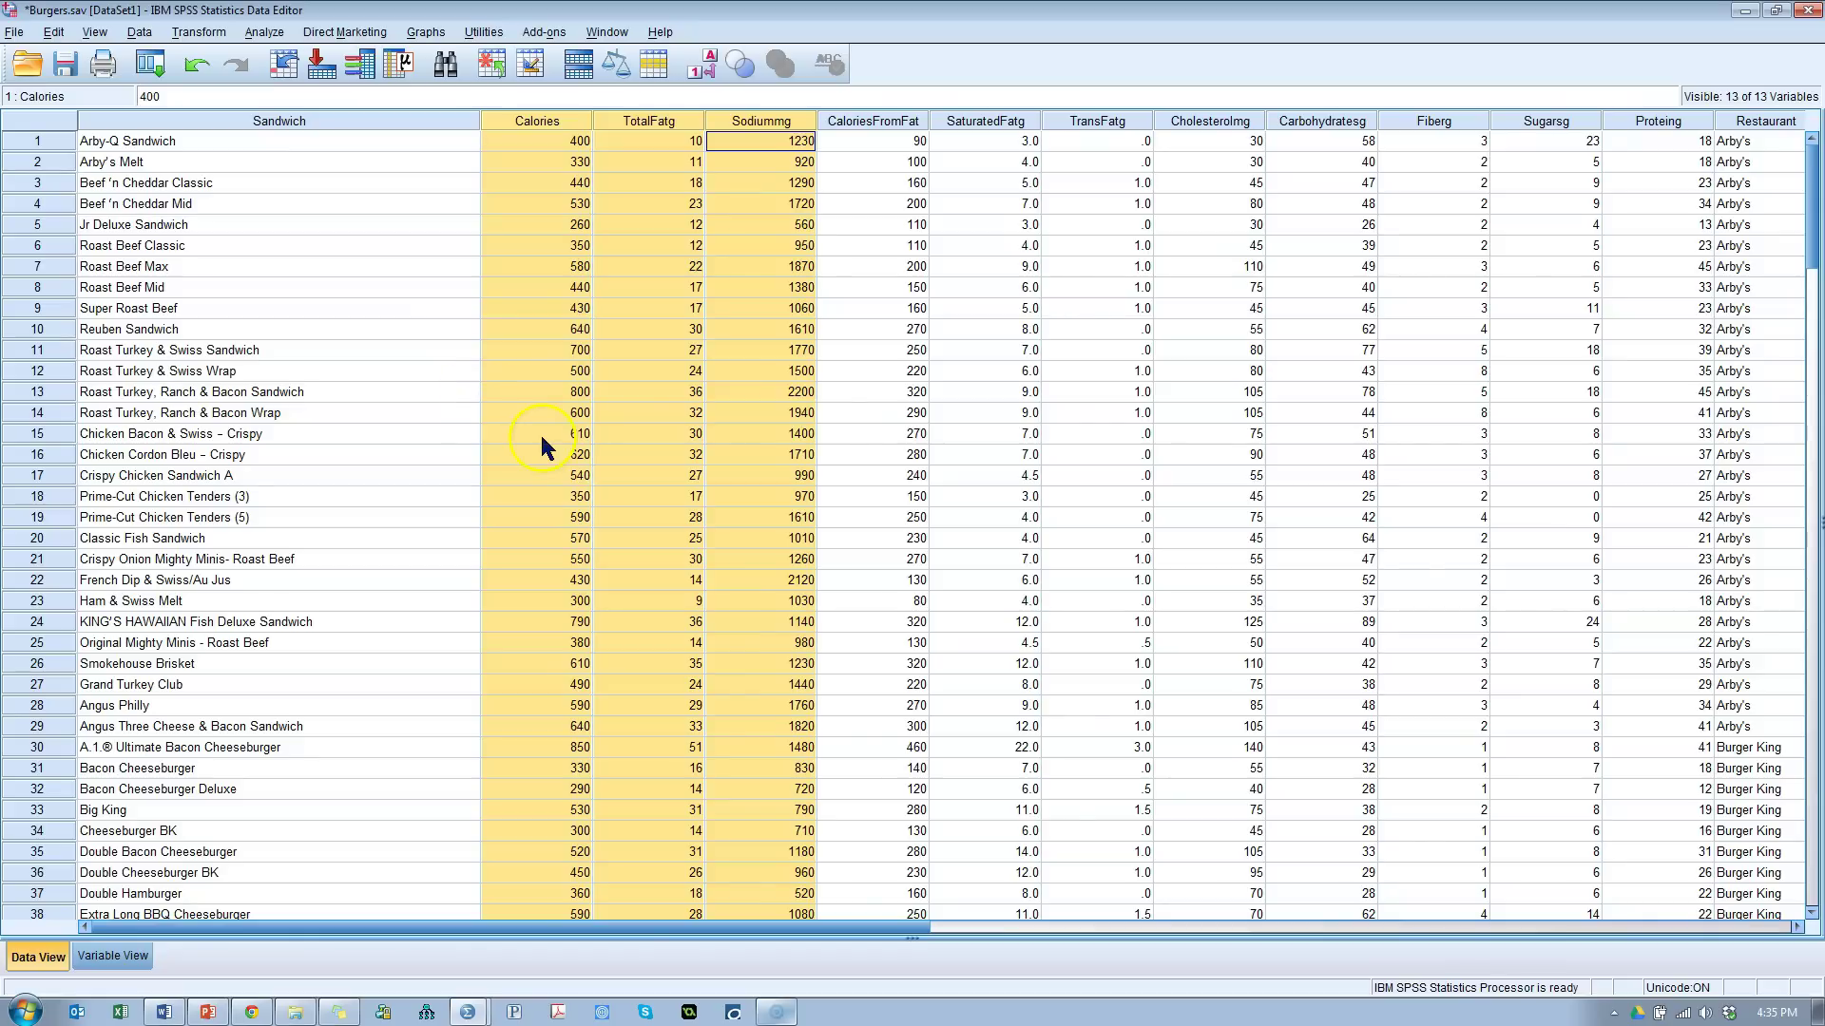
# Step: Run Descriptives on Calories, Total Fat and Sodium with Save standardized values as variables checked
pyautogui.click(264, 32)
pyautogui.moveTo(314, 82)
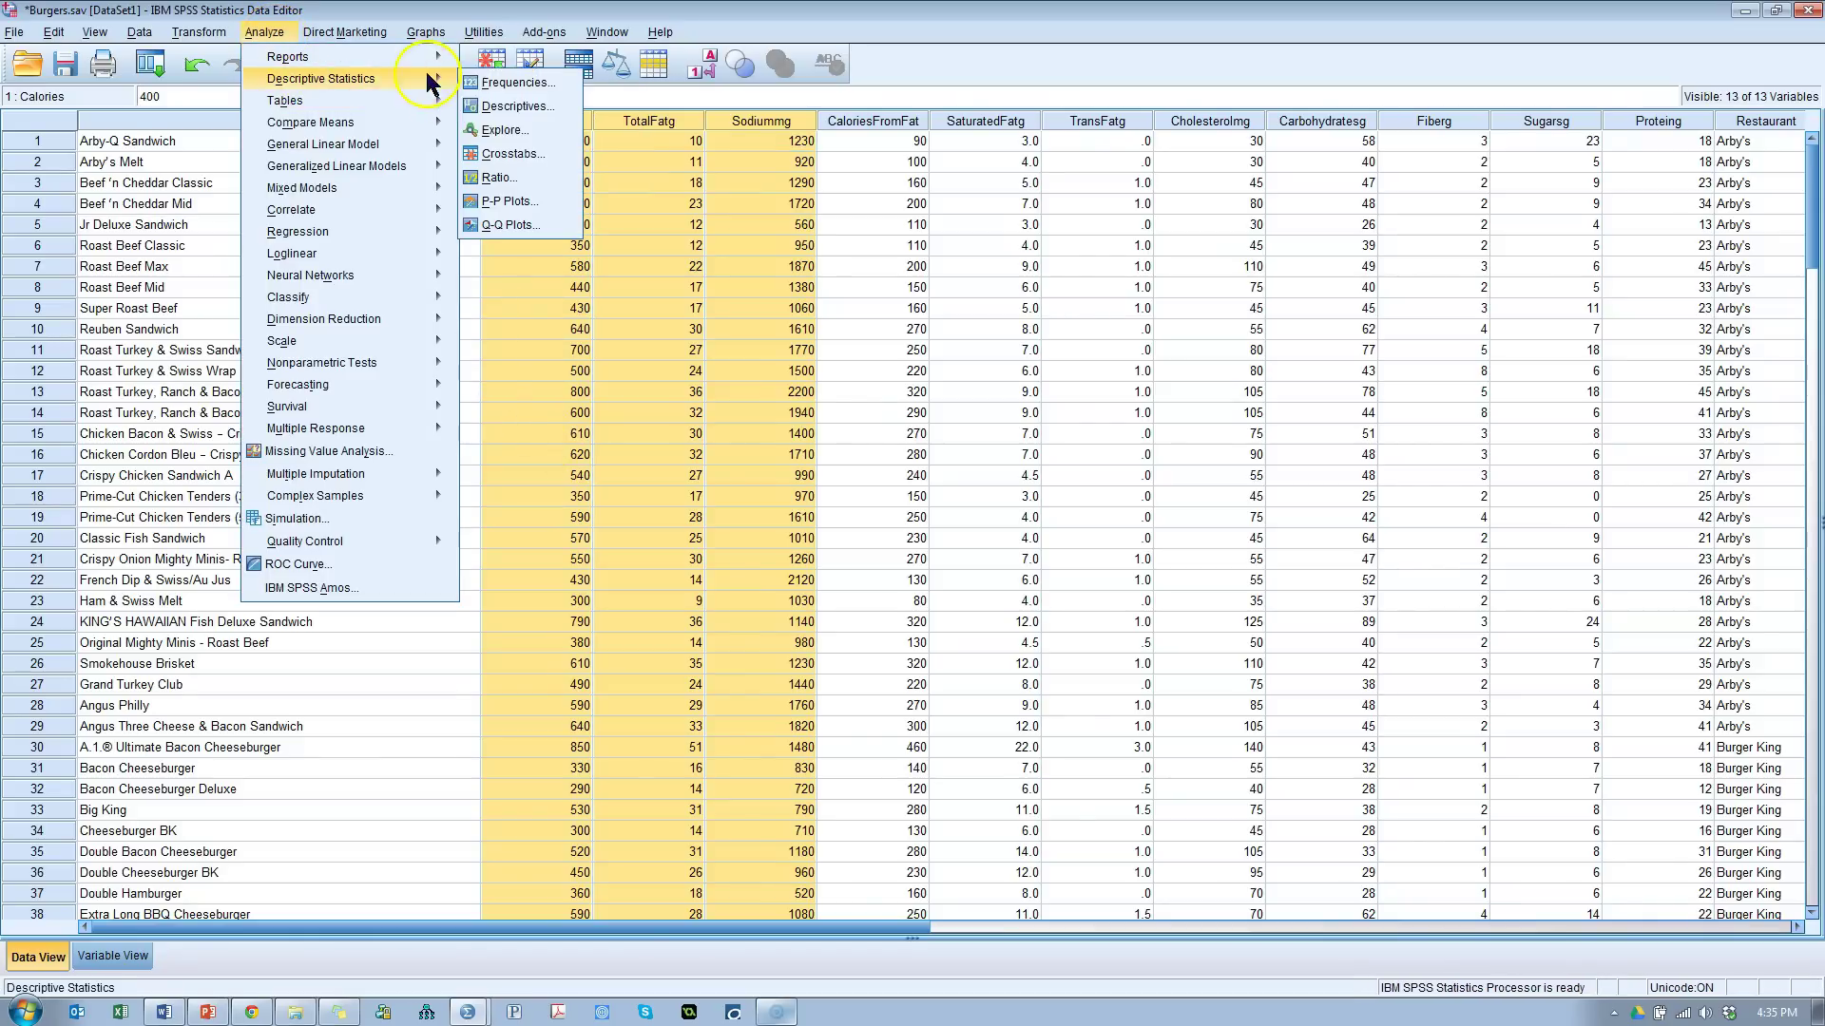
pyautogui.click(555, 104)
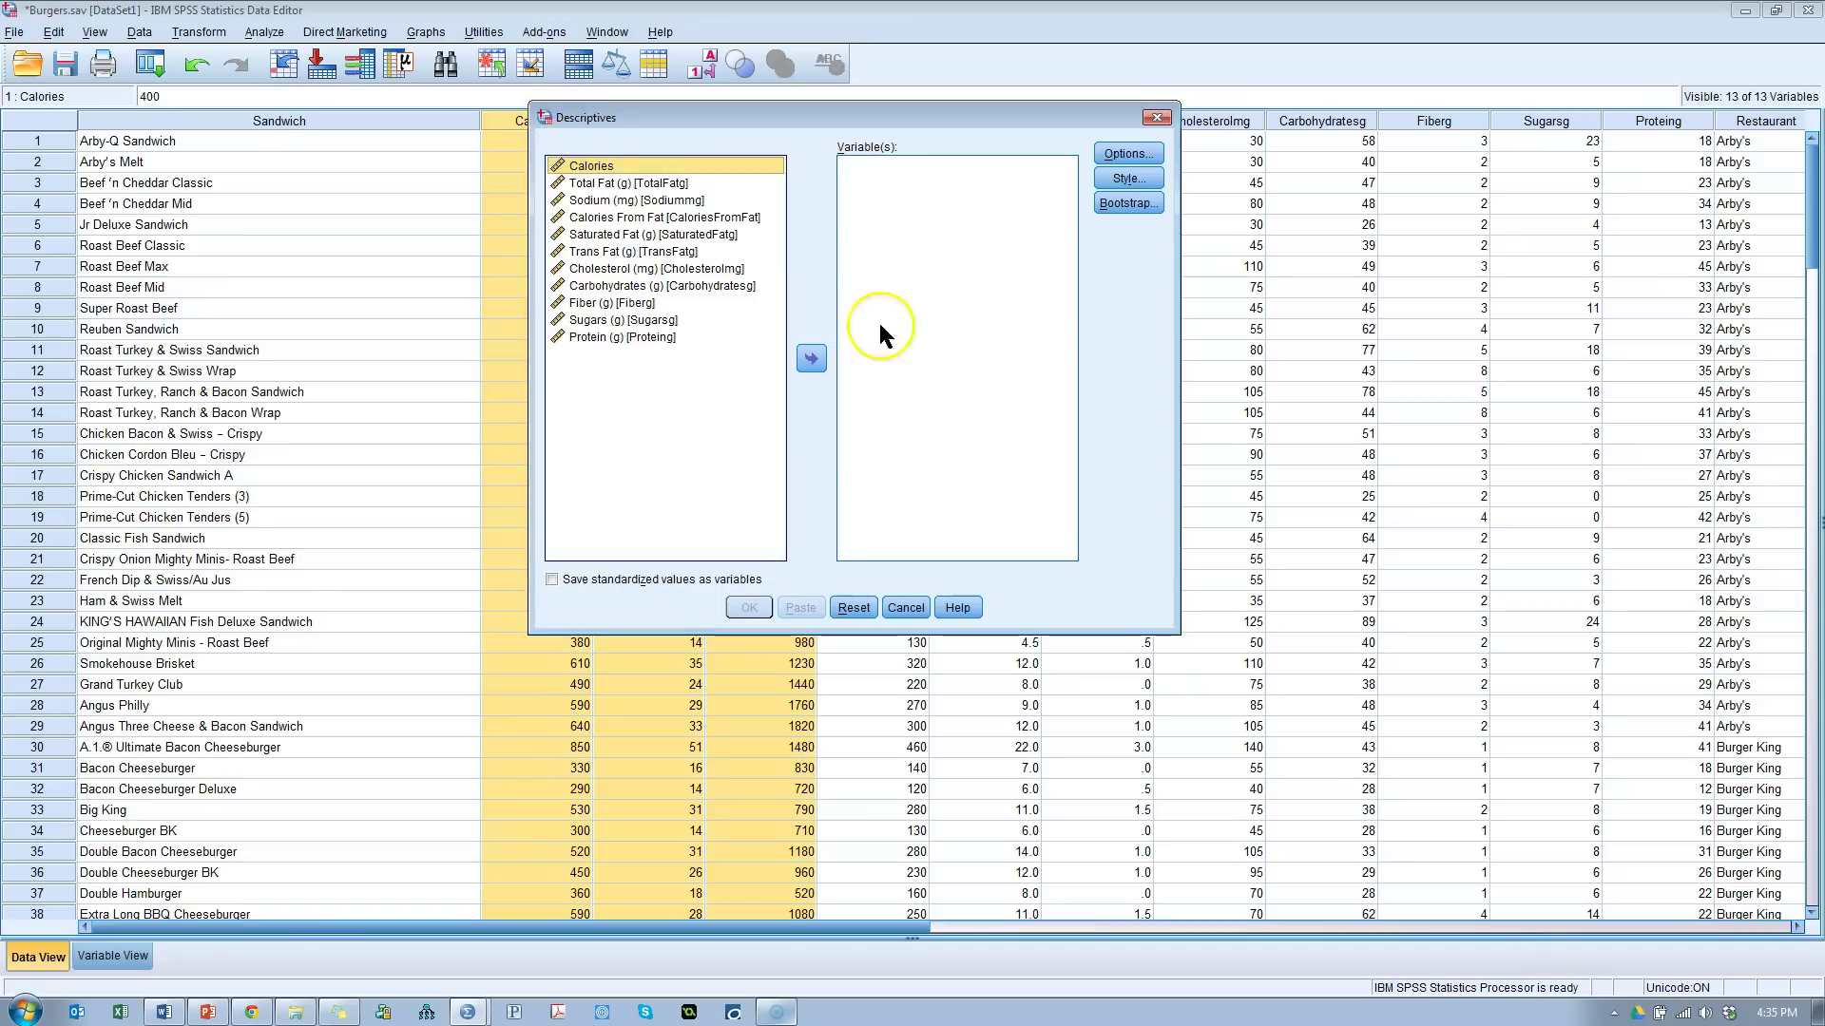
pyautogui.click(552, 580)
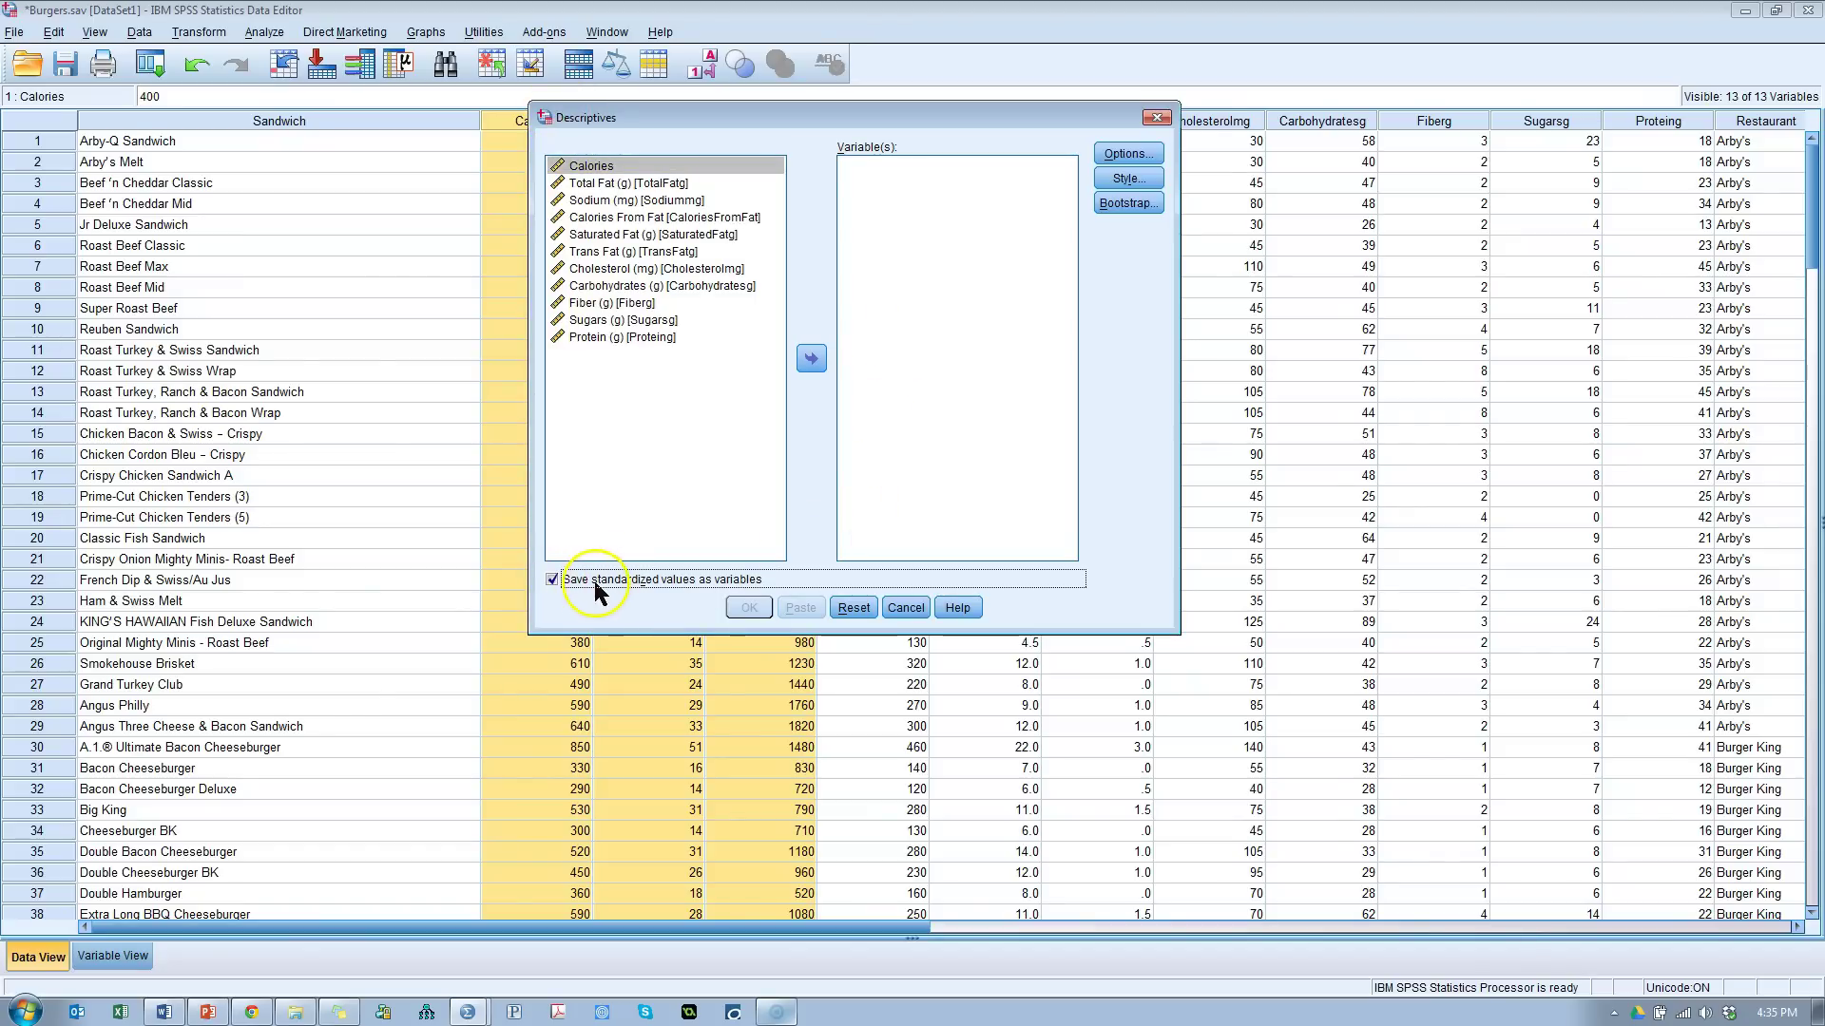
pyautogui.keyDown('shift'); pyautogui.click(647, 201); pyautogui.keyUp('shift')
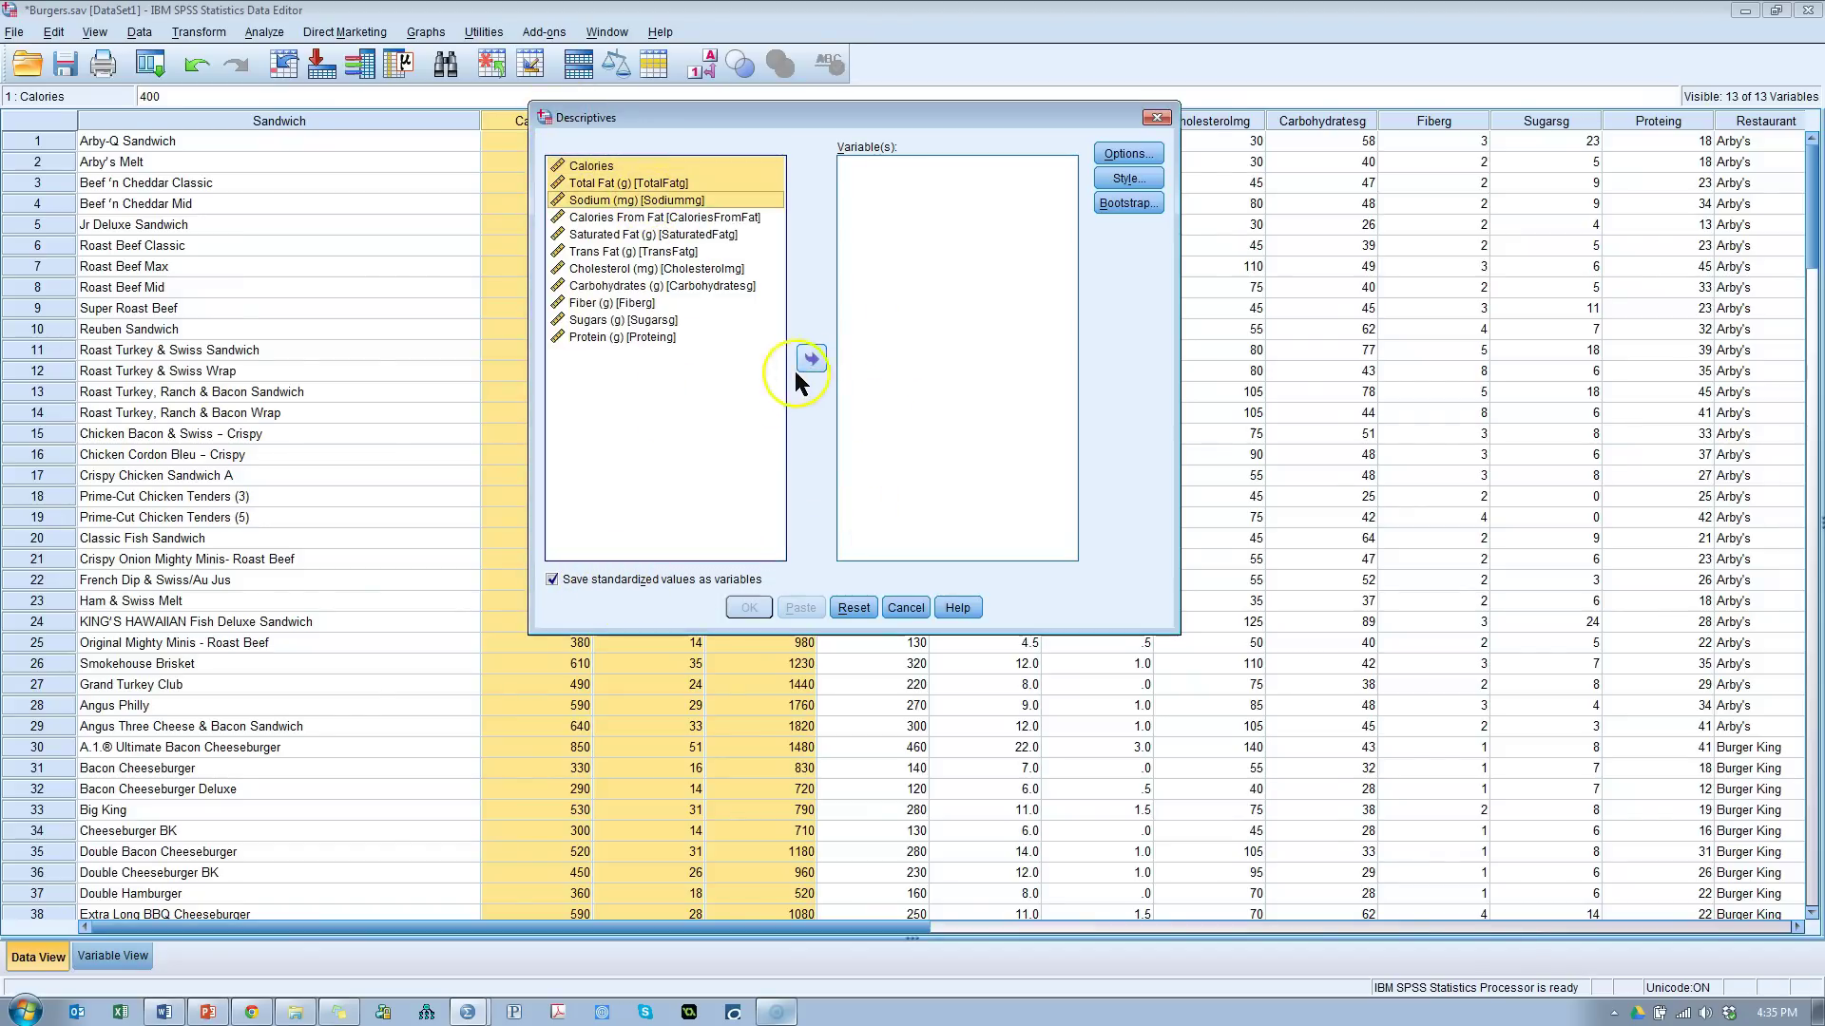
pyautogui.click(811, 358)
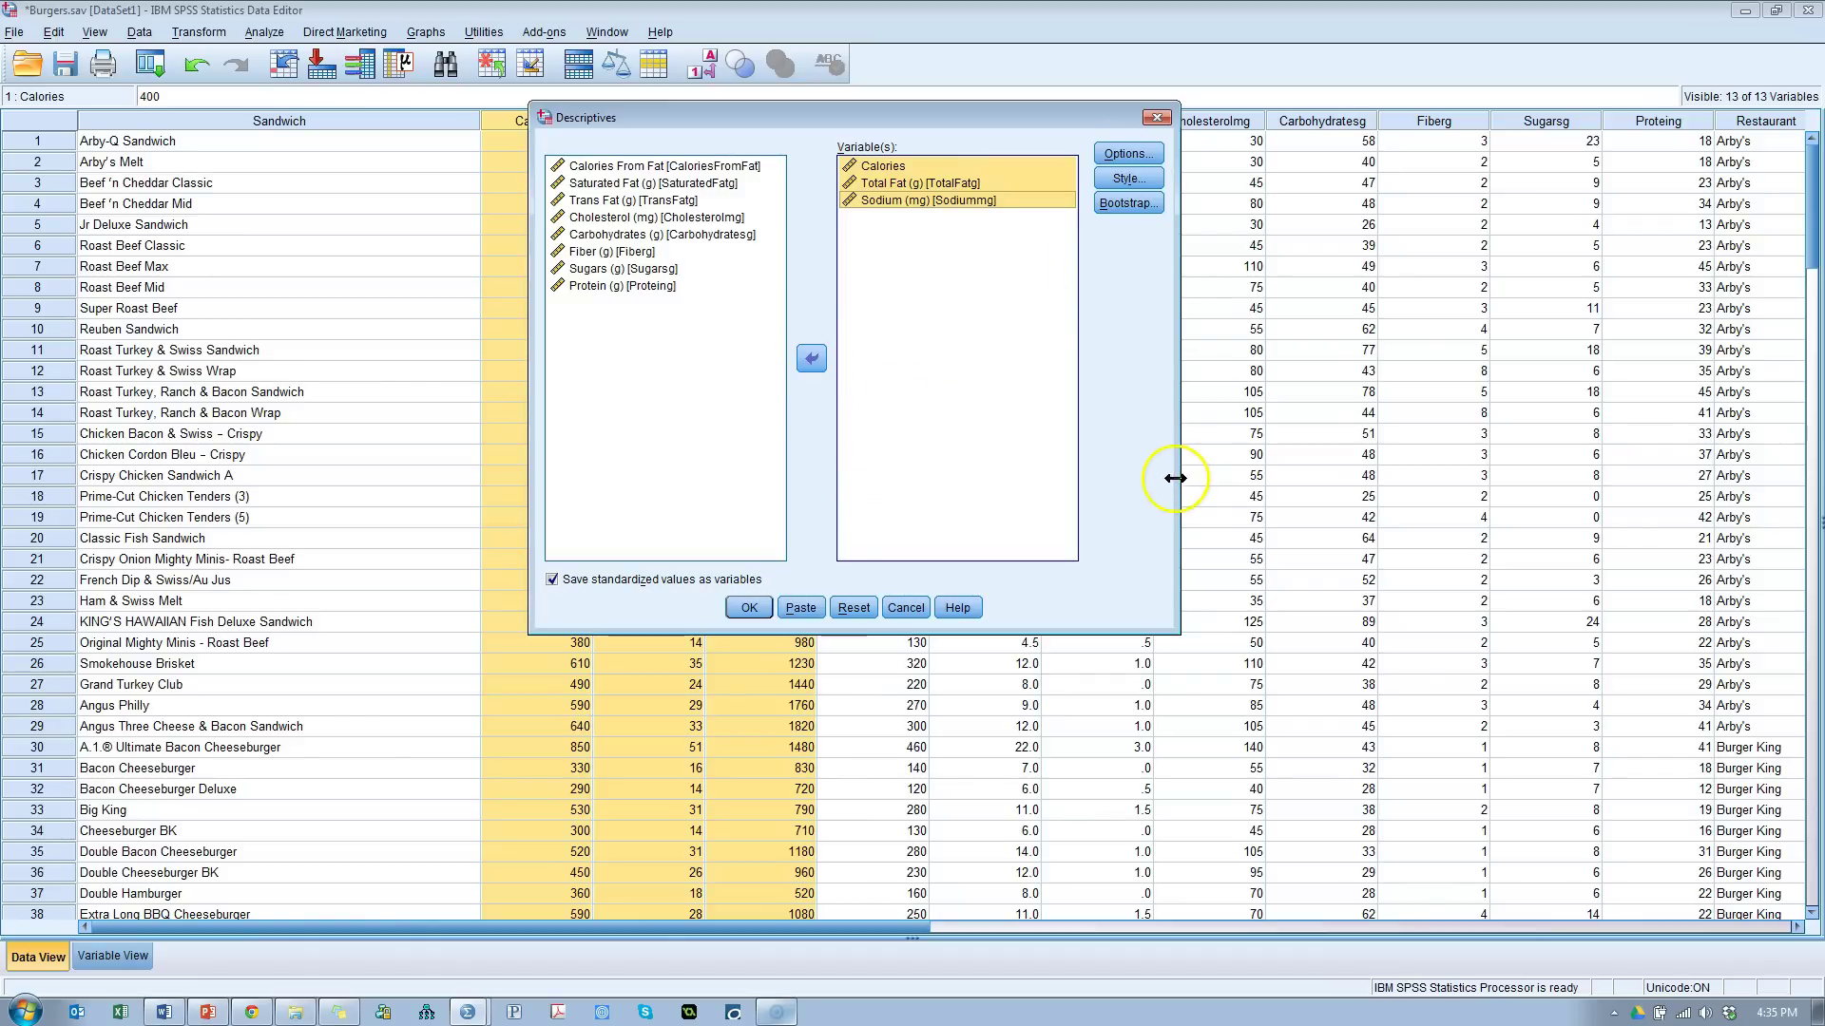
pyautogui.click(747, 613)
pyautogui.click(749, 608)
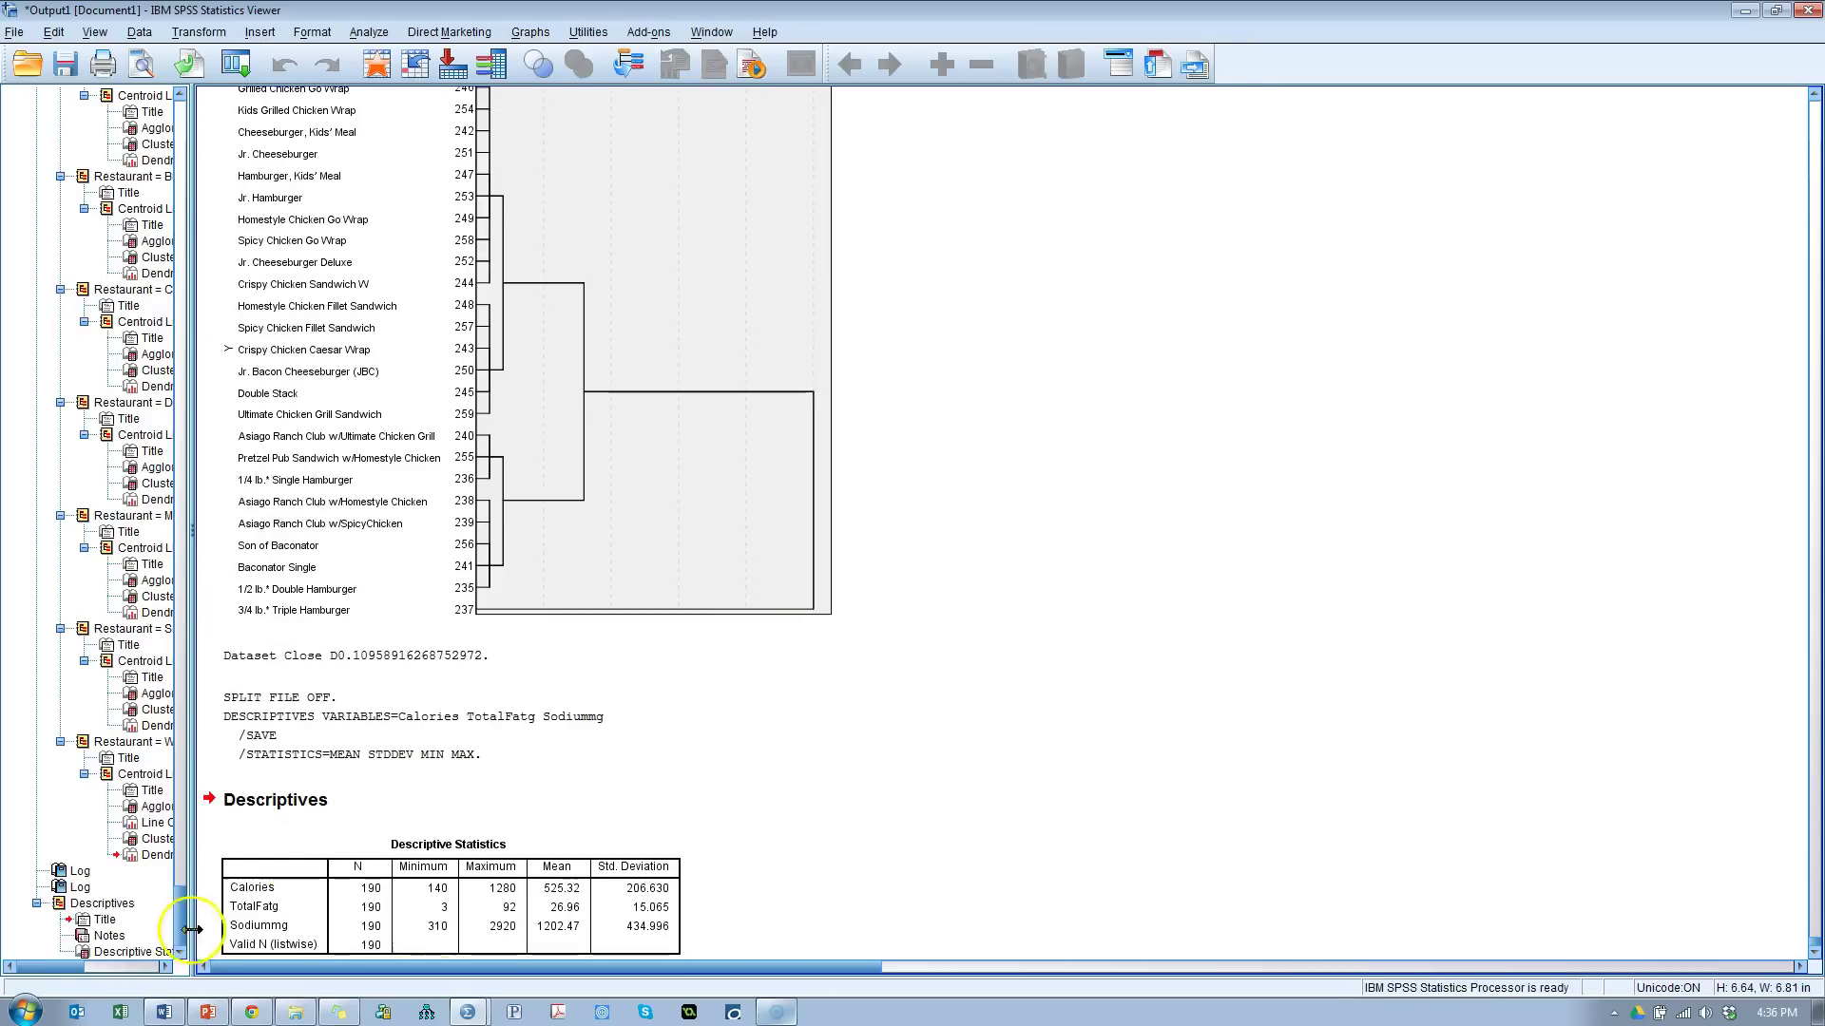
# Step: In the Burgers data grid, select the new ZCalories, ZTotalFatg and ZSodiummg columns, then scroll back
pyautogui.hotkey('alt', 'Tab')
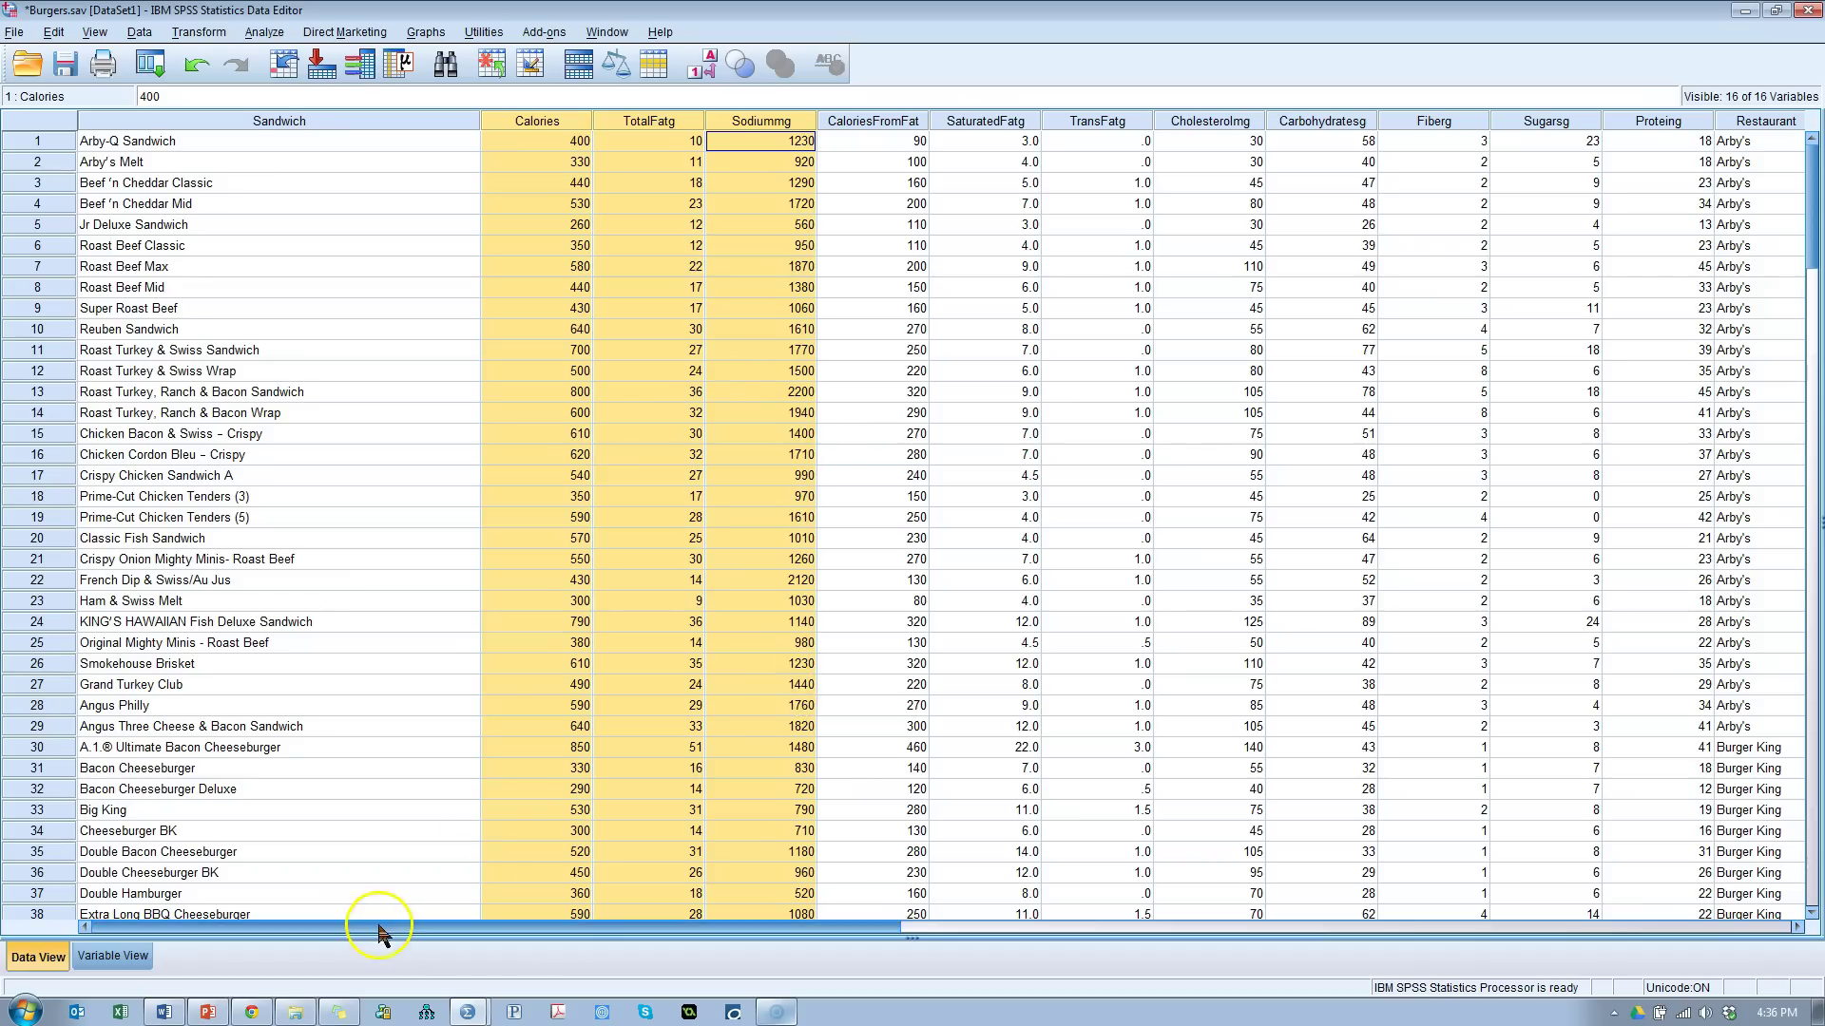
pyautogui.moveTo(379, 936); pyautogui.dragTo(928, 932)
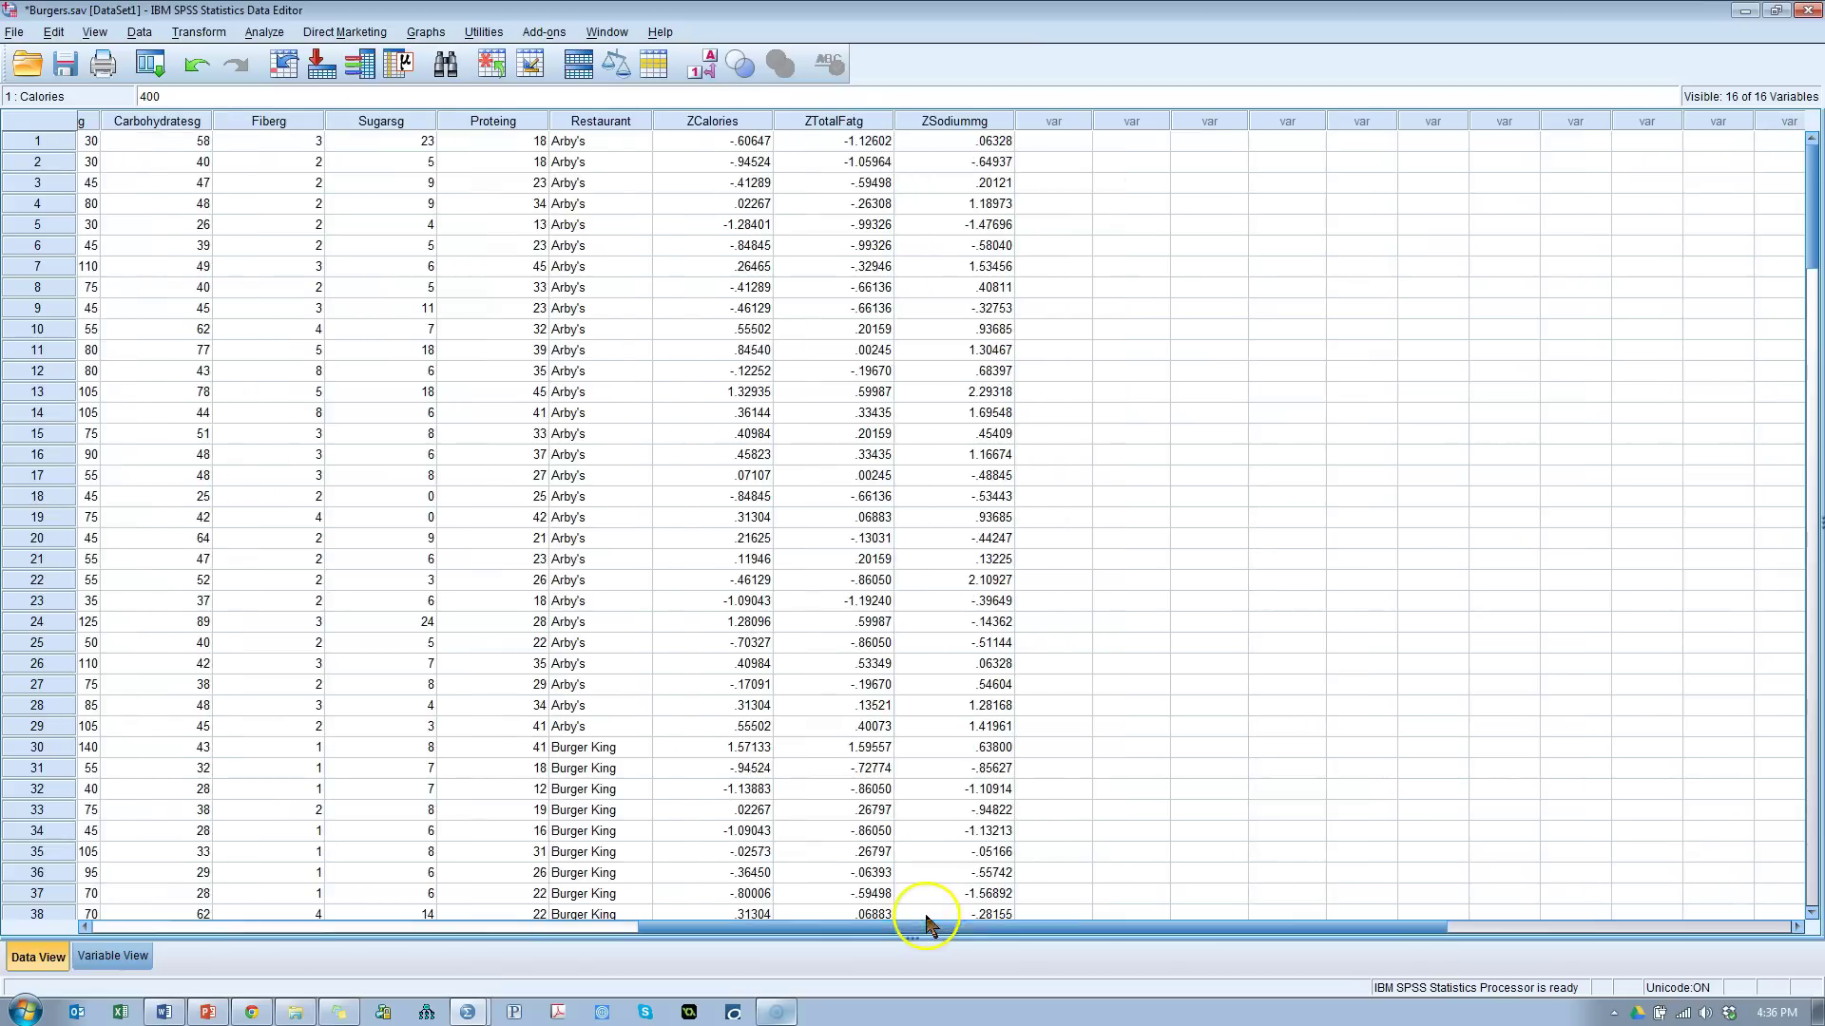
pyautogui.click(715, 122)
pyautogui.moveTo(720, 128); pyautogui.dragTo(994, 121)
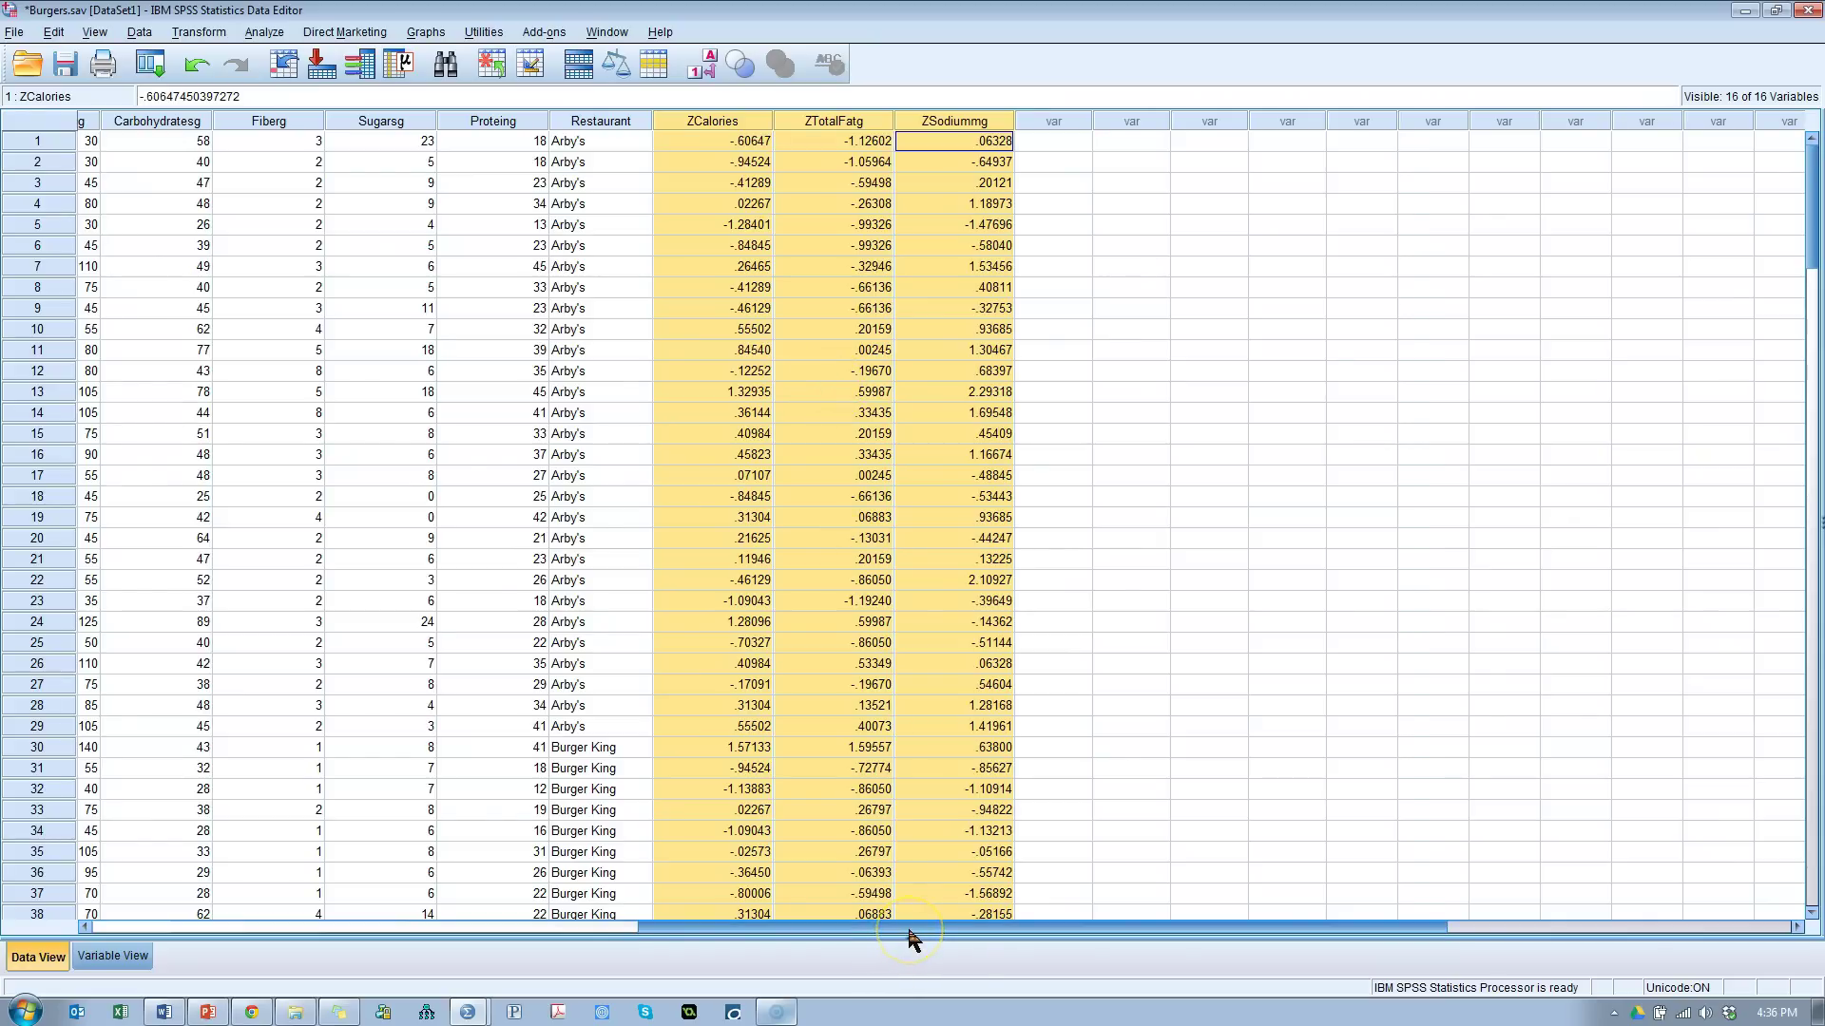
pyautogui.moveTo(913, 941); pyautogui.dragTo(268, 757)
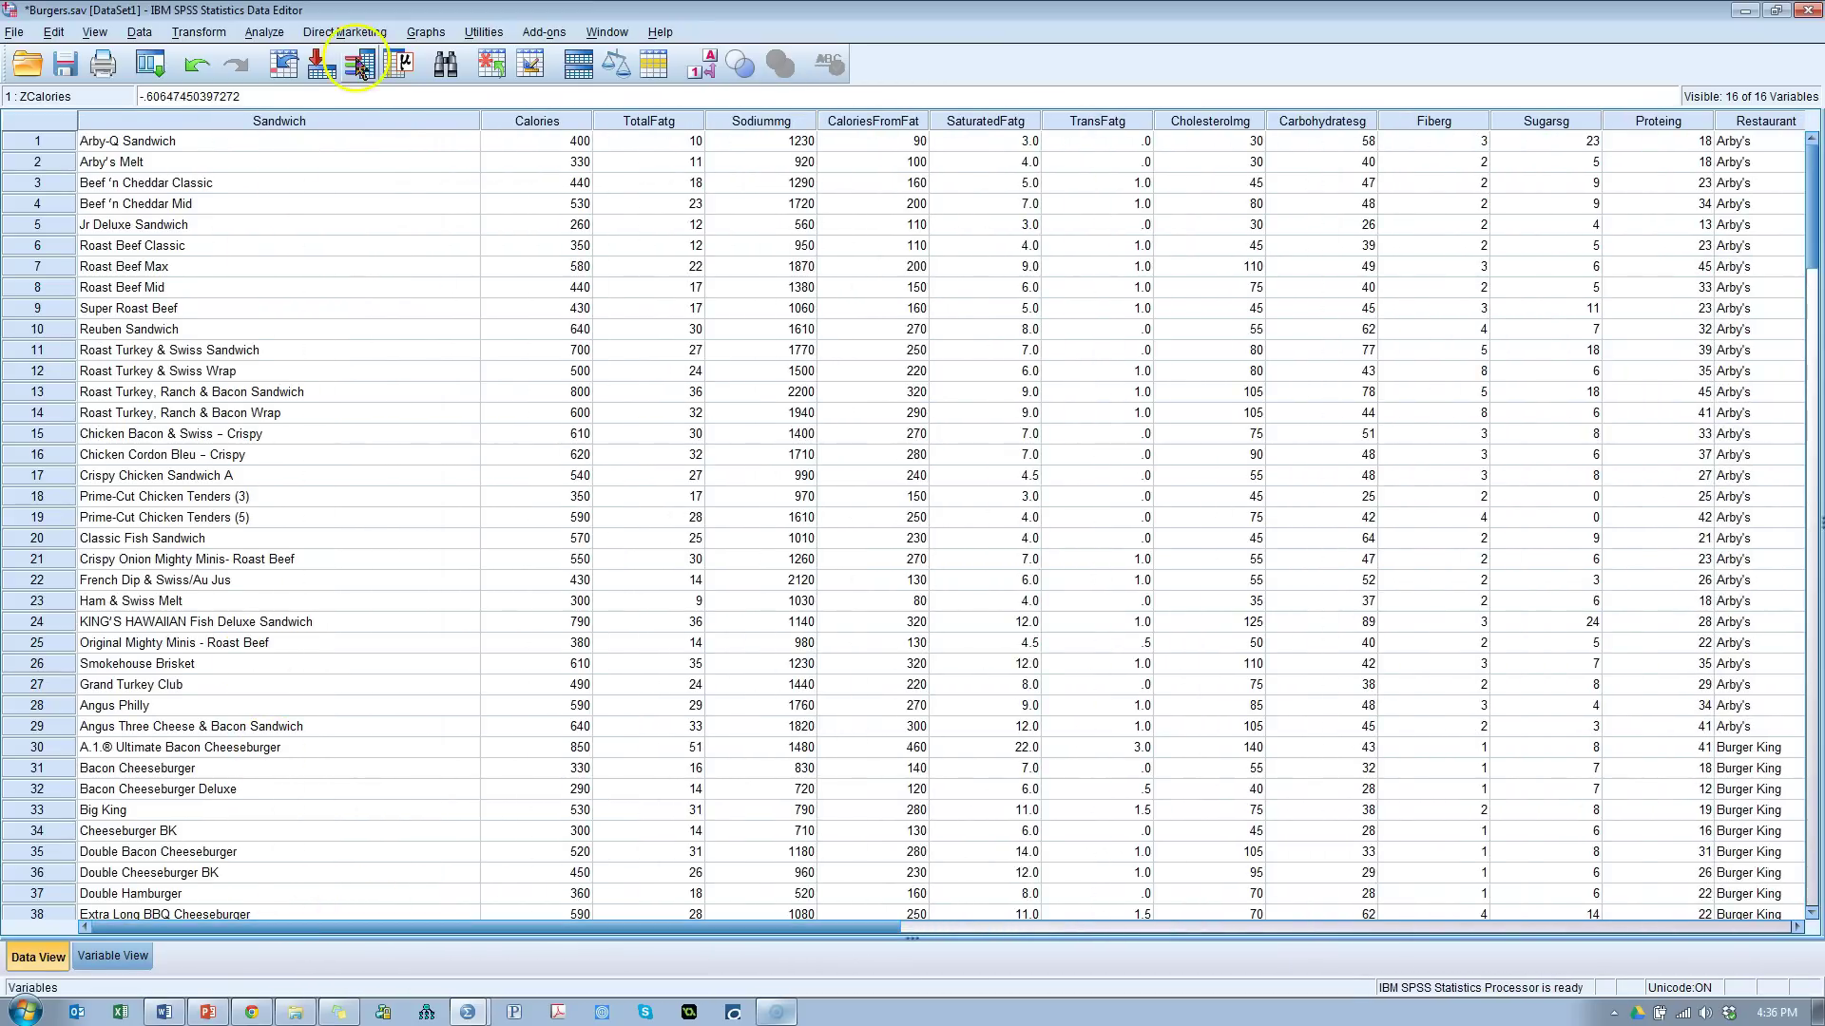
# Step: Open the K-Means Cluster analysis under Analyze > Classify and reset its previous settings
pyautogui.click(268, 33)
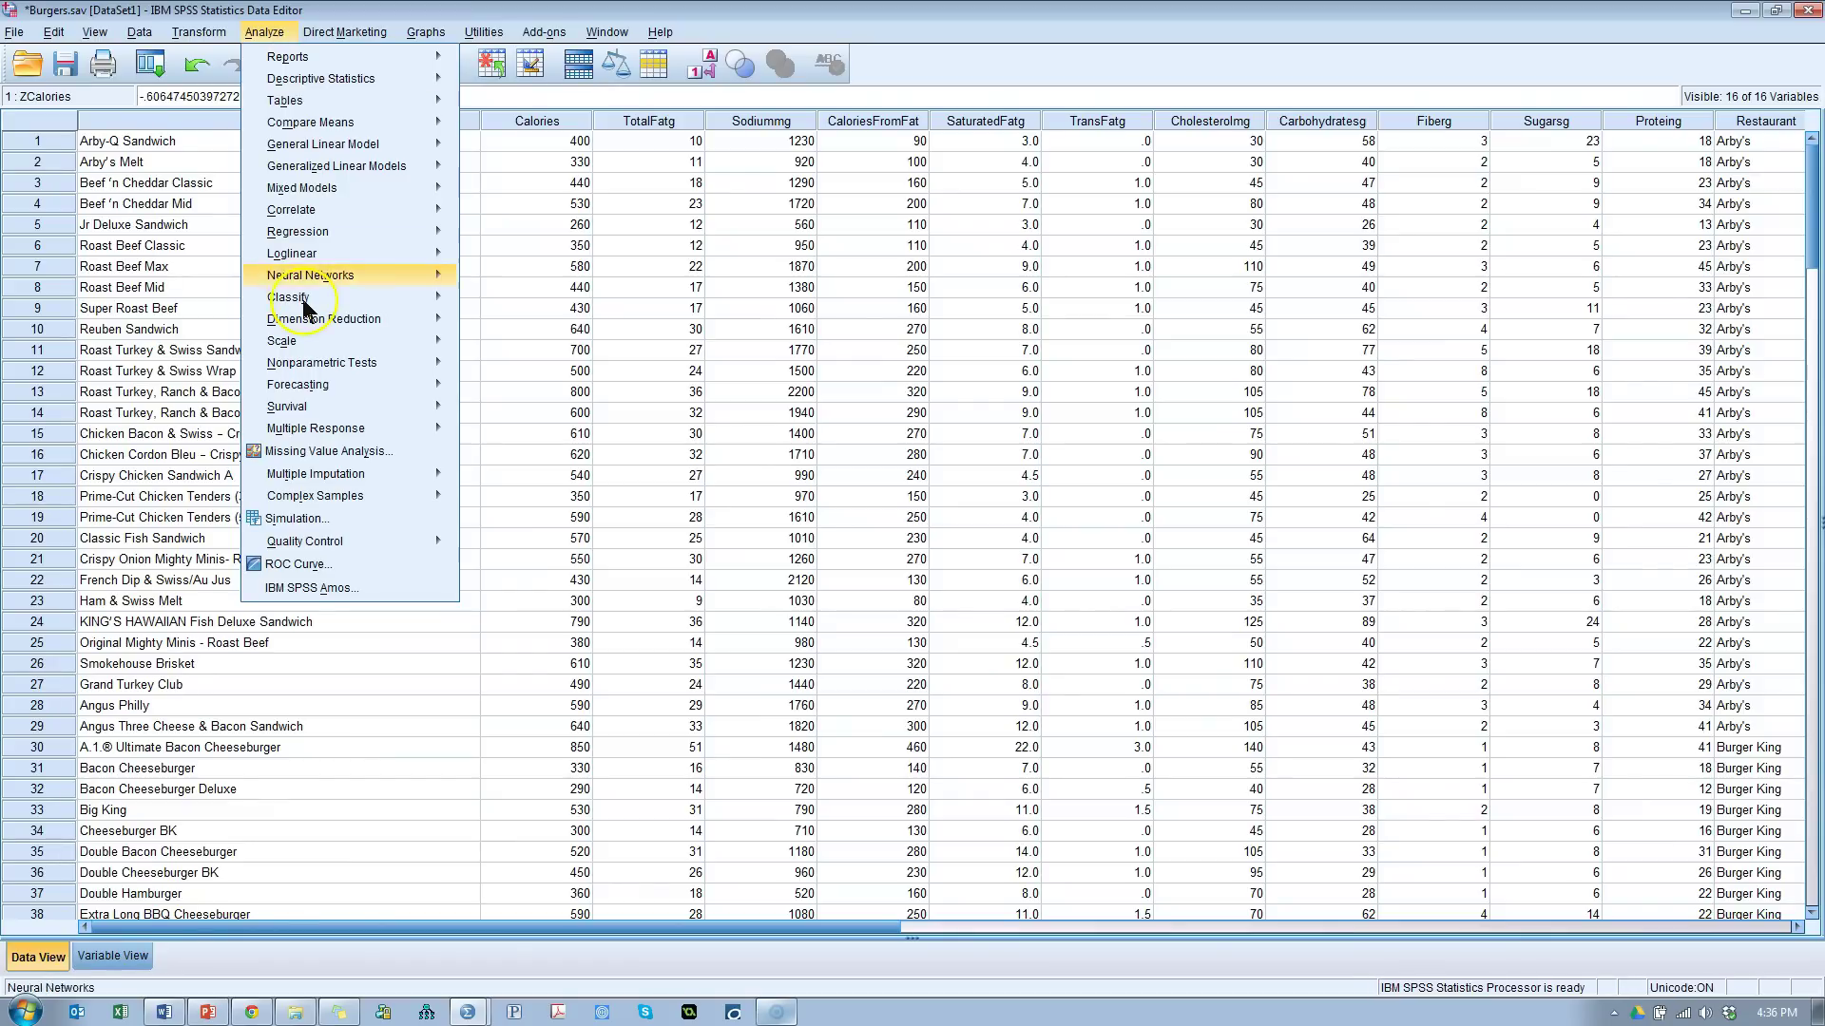
pyautogui.moveTo(314, 296)
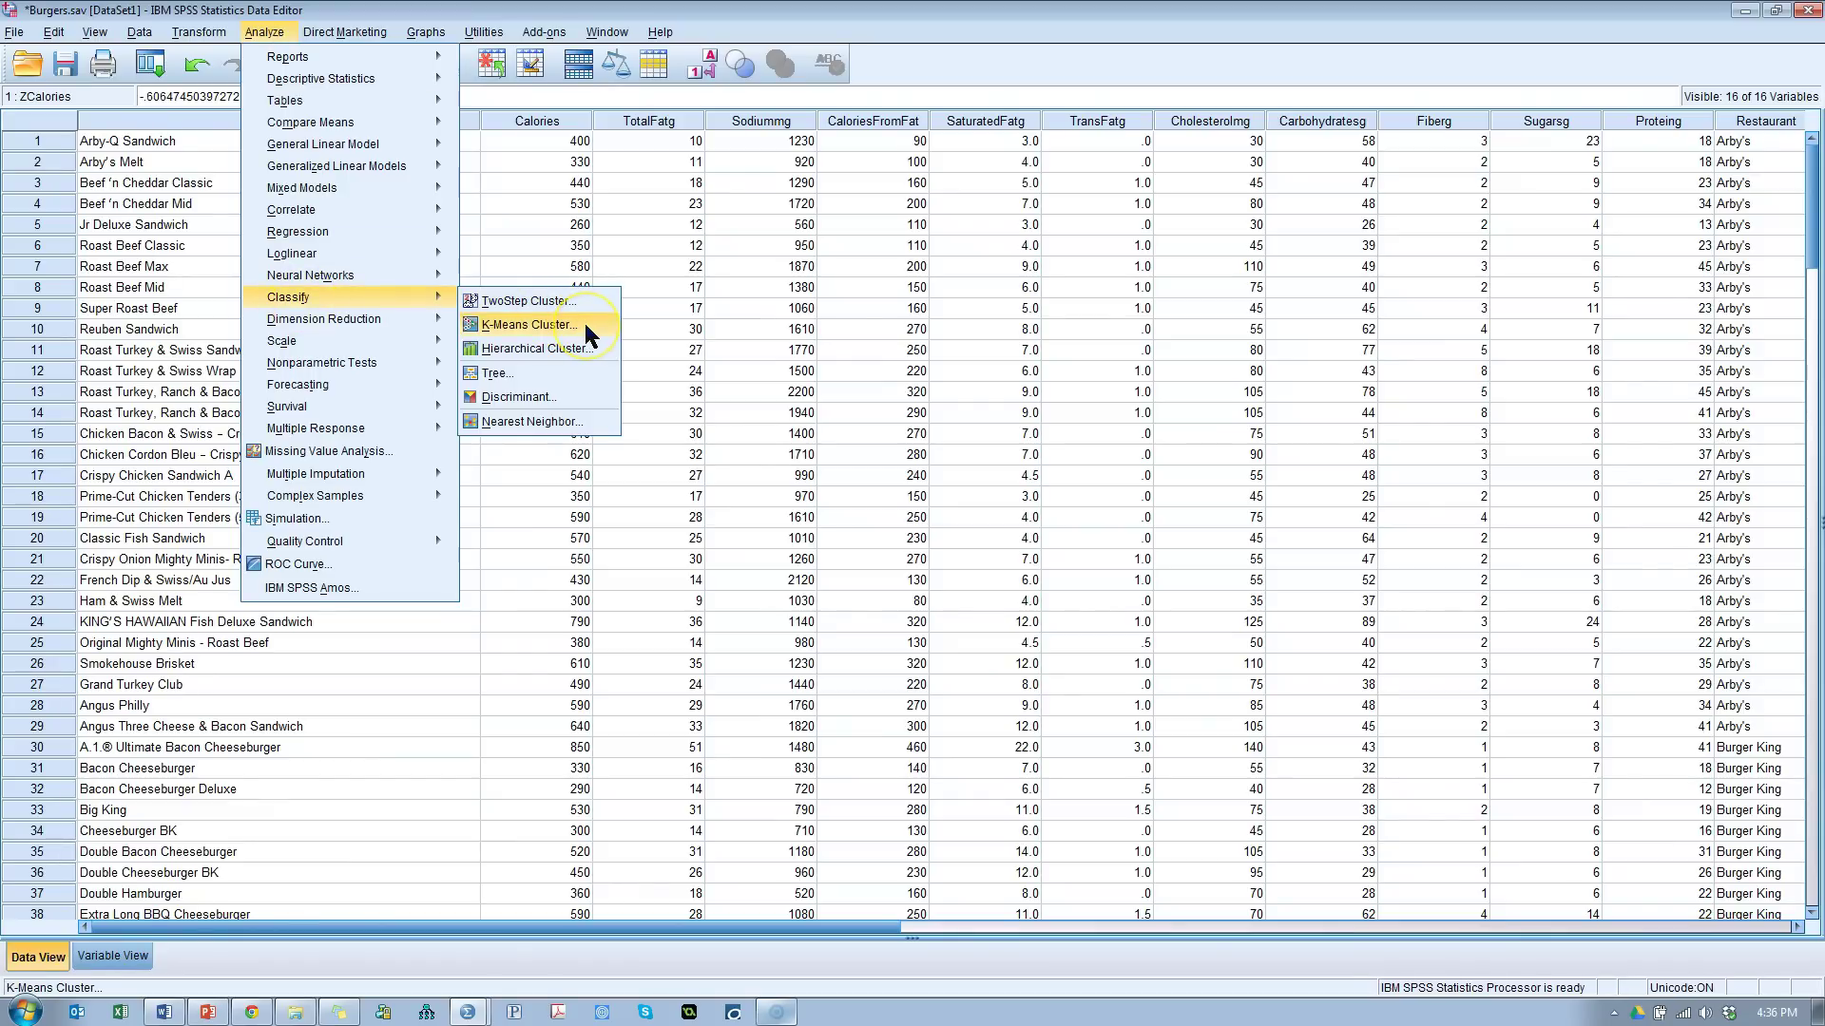
pyautogui.click(556, 305)
pyautogui.click(563, 328)
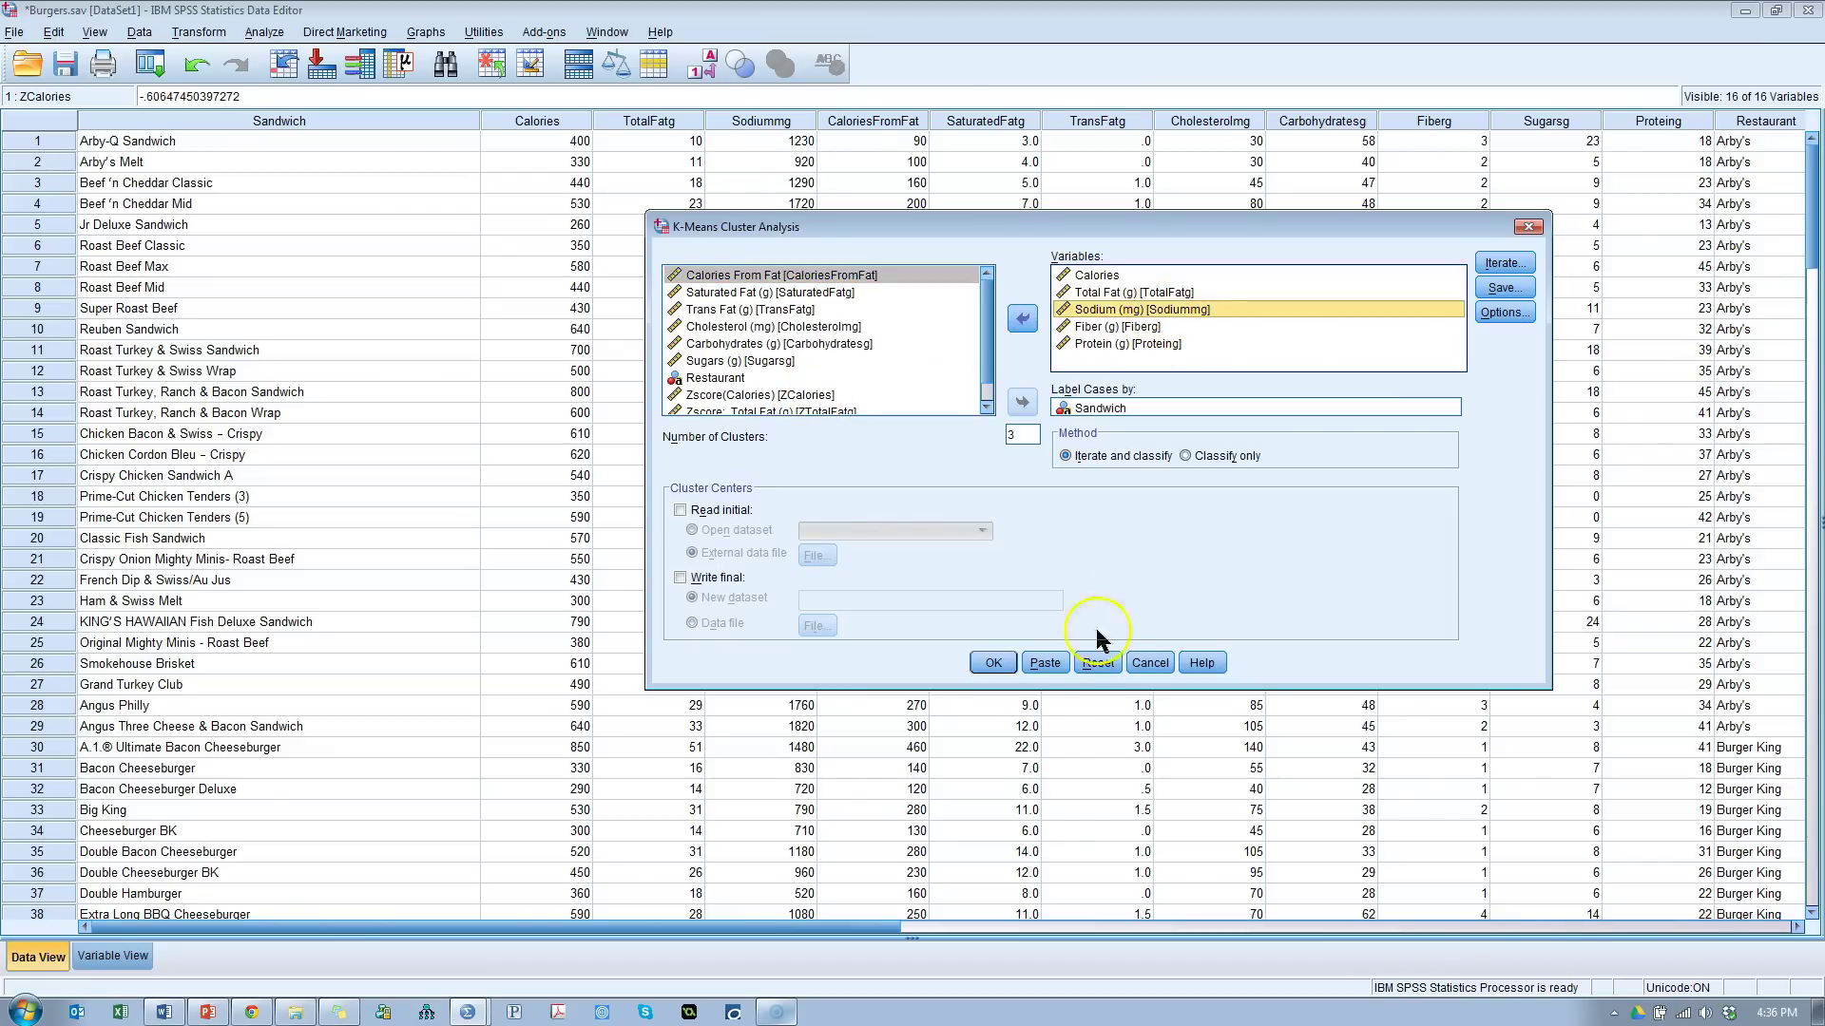
pyautogui.click(1097, 663)
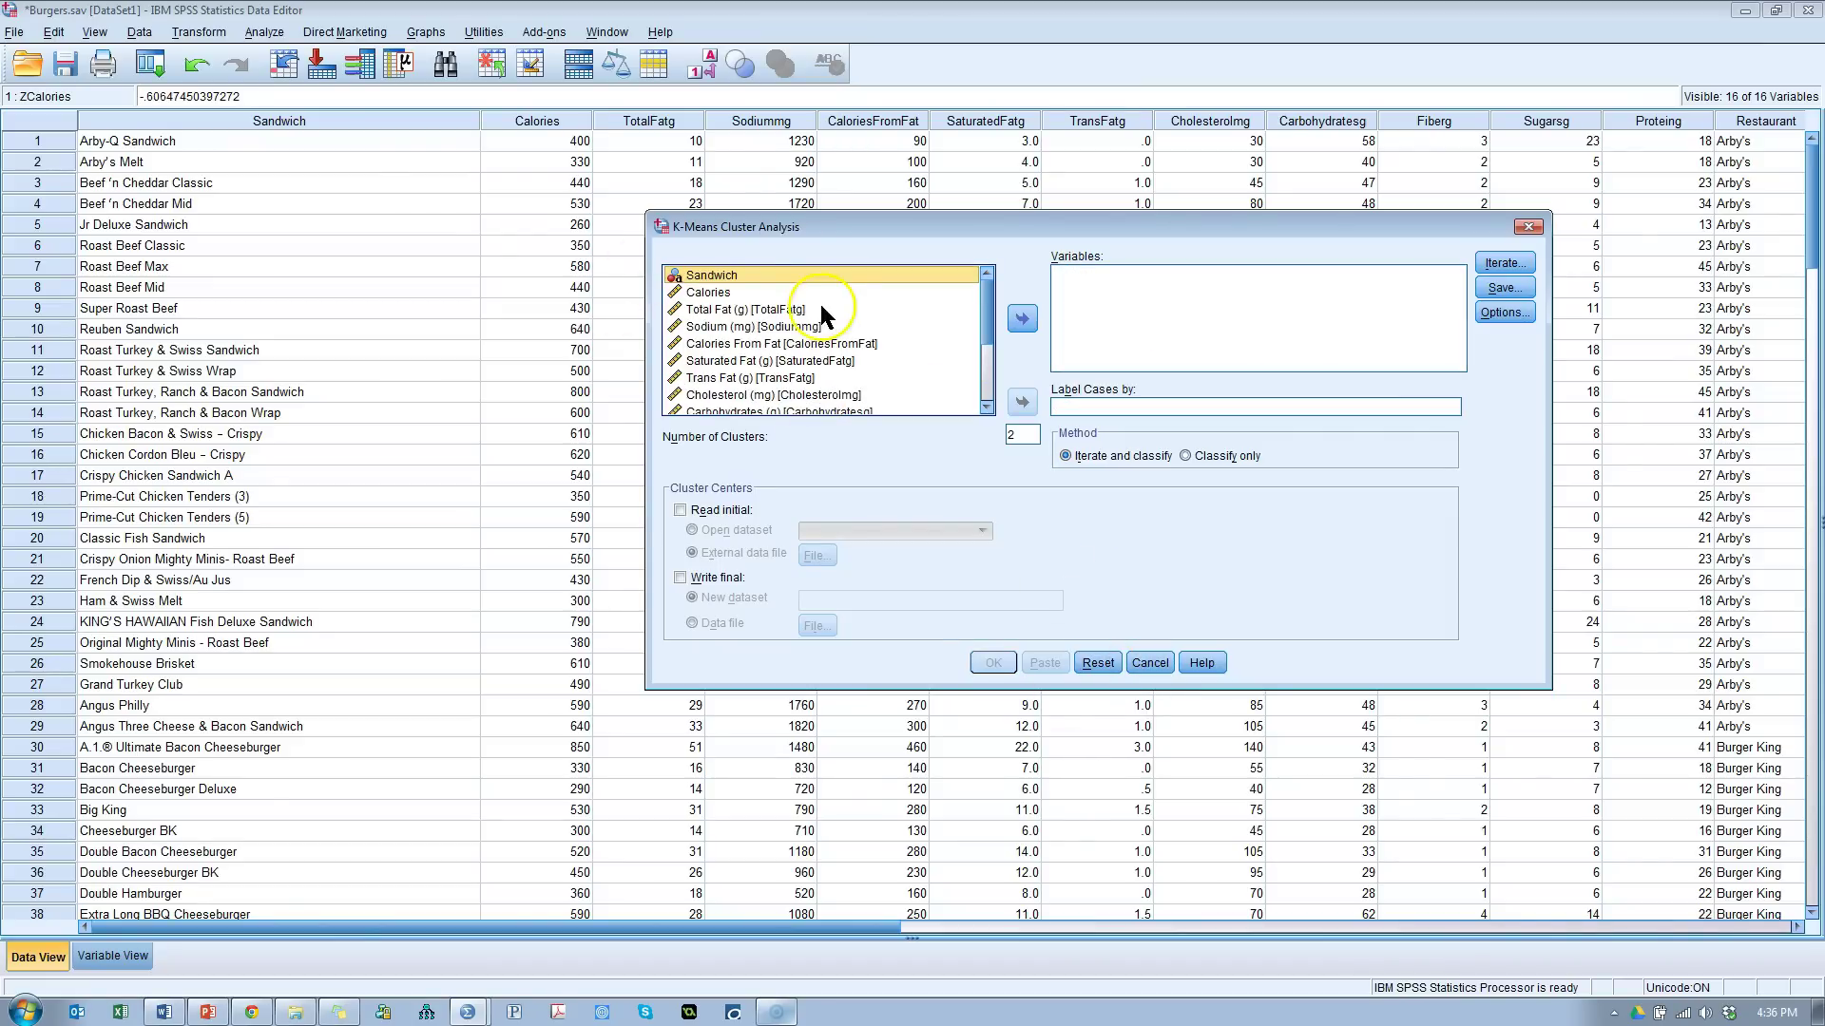
# Step: Add the three z-score variables as clustering Variables and label cases by Sandwich
pyautogui.click(745, 291)
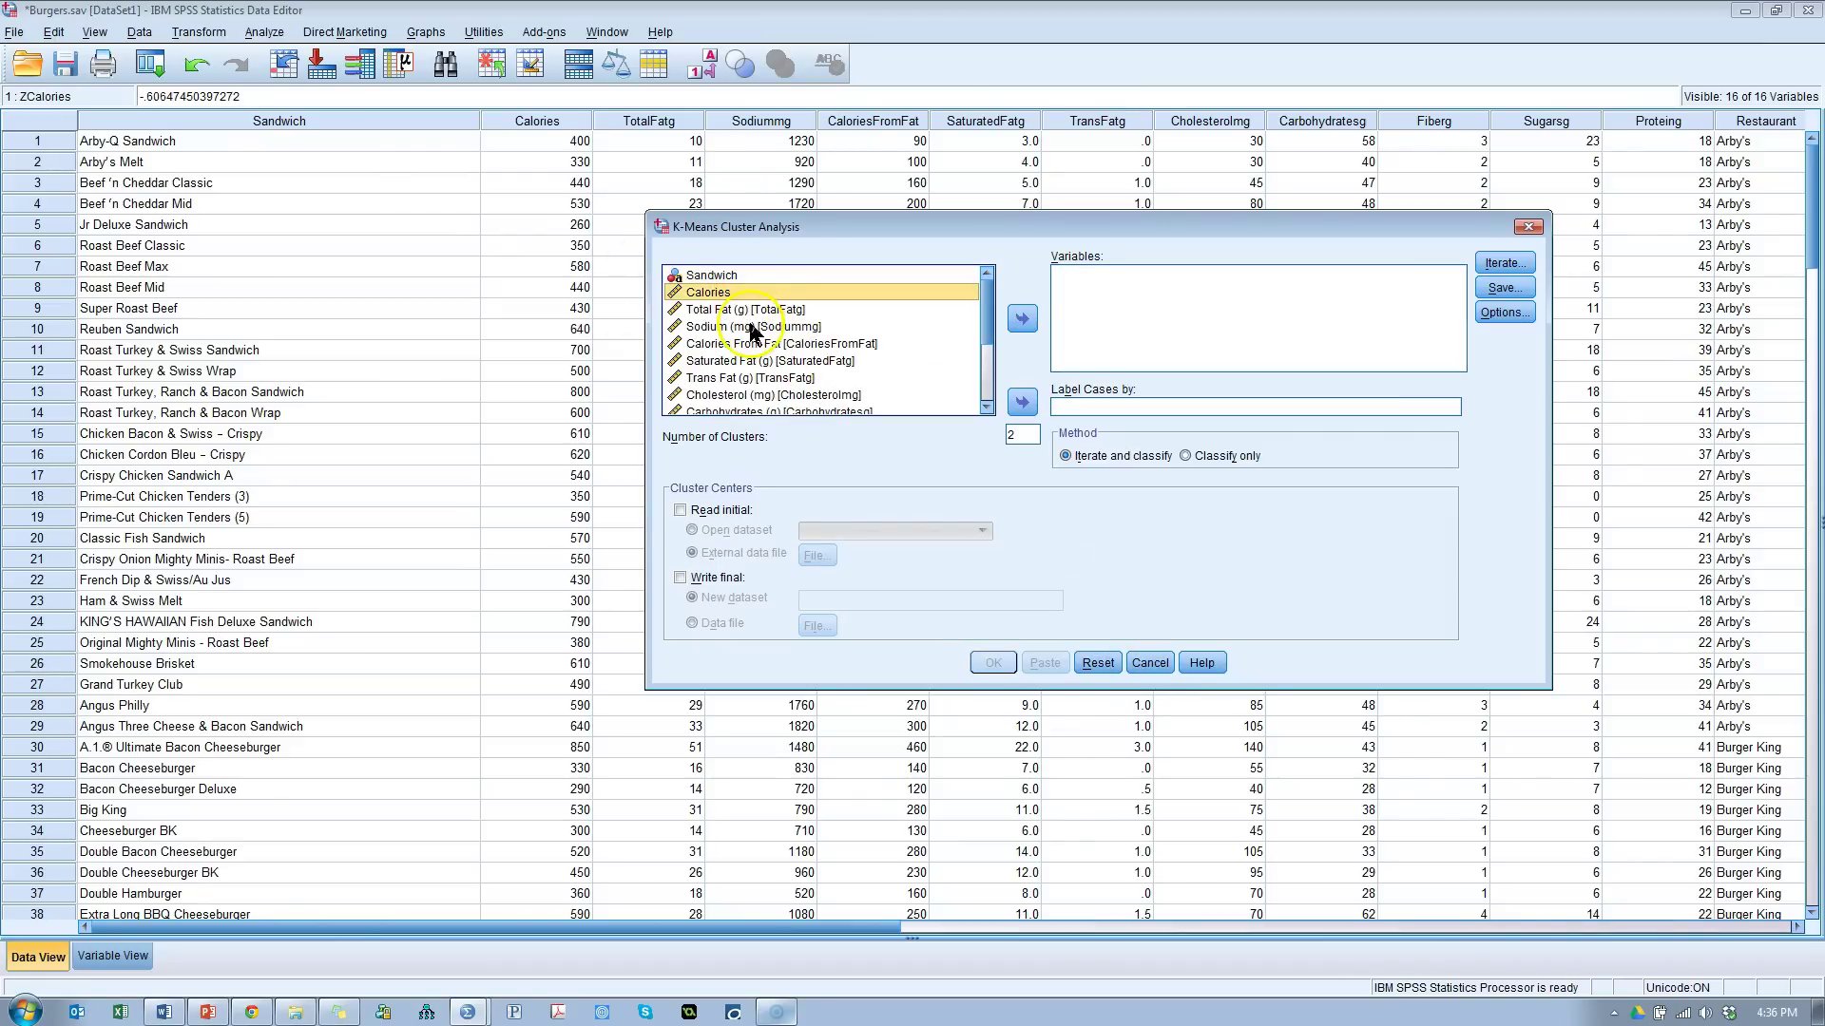
pyautogui.keyDown('shift'); pyautogui.click(760, 327); pyautogui.keyUp('shift')
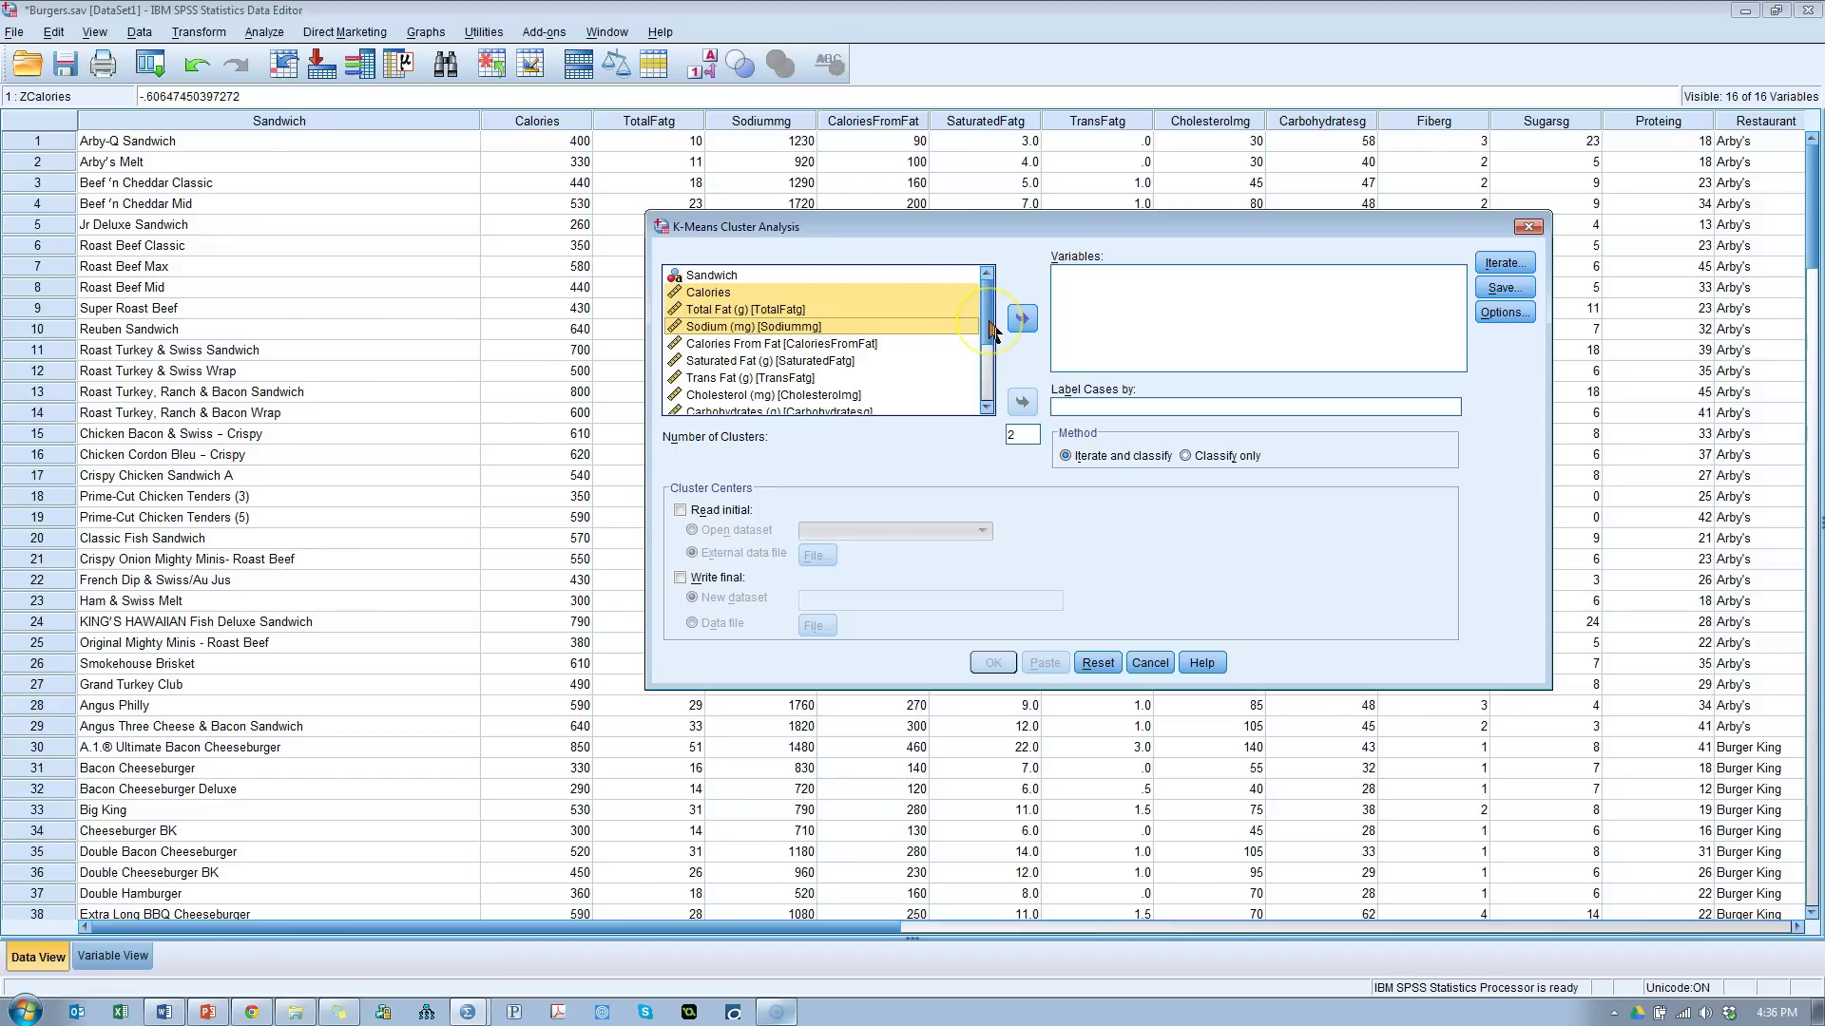
pyautogui.moveTo(993, 333); pyautogui.dragTo(1018, 407)
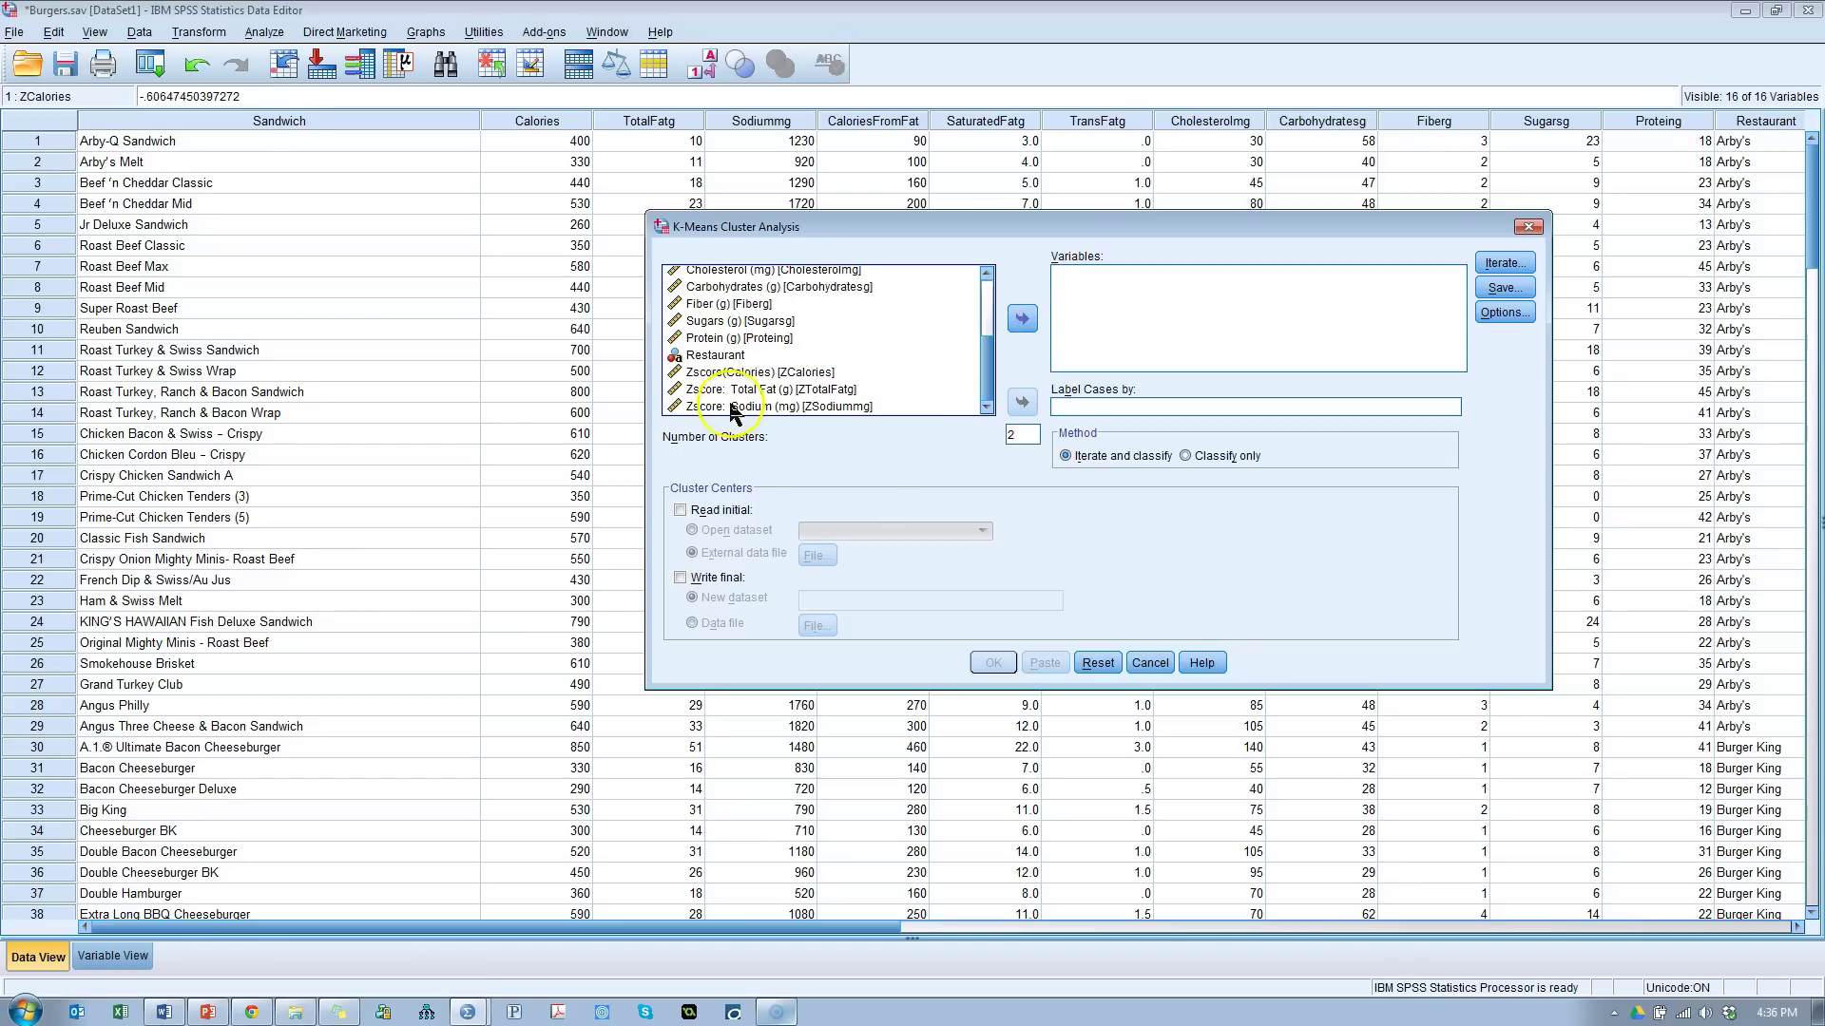
pyautogui.click(746, 371)
pyautogui.keyDown('shift'); pyautogui.click(749, 407); pyautogui.keyUp('shift')
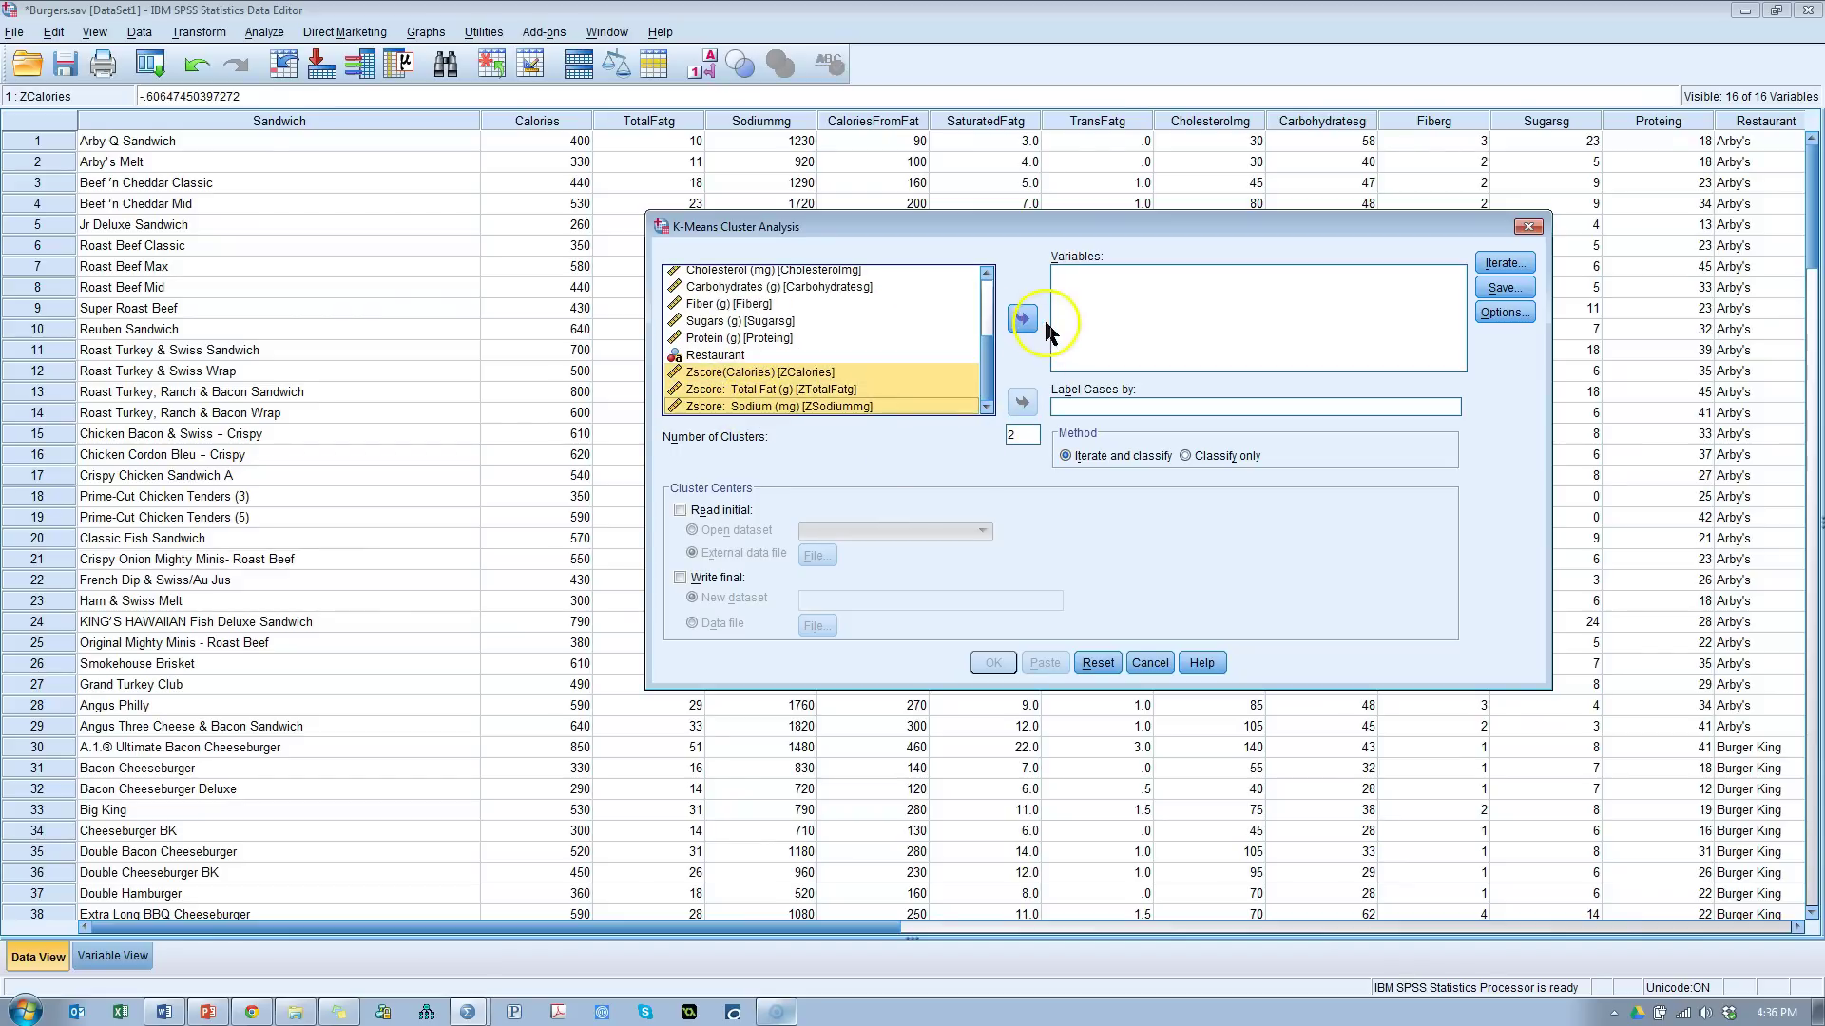
pyautogui.click(1023, 319)
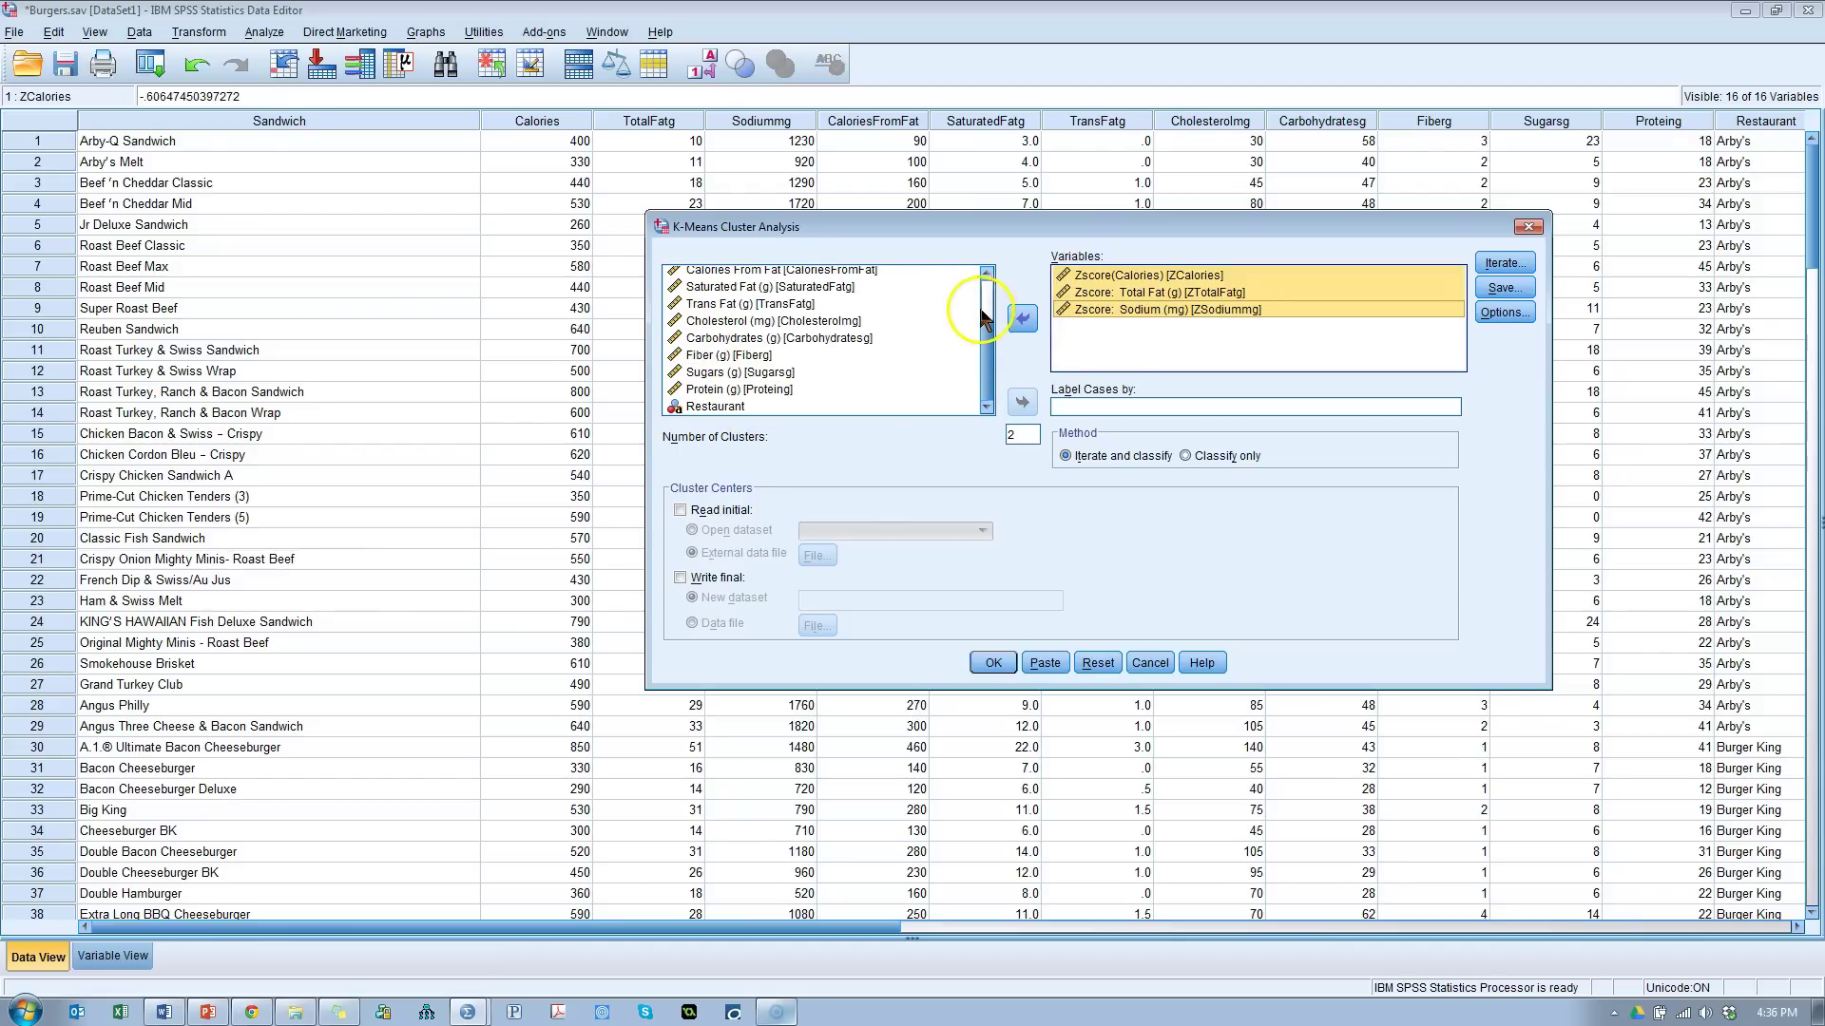
pyautogui.moveTo(988, 308); pyautogui.dragTo(988, 274)
pyautogui.click(712, 275)
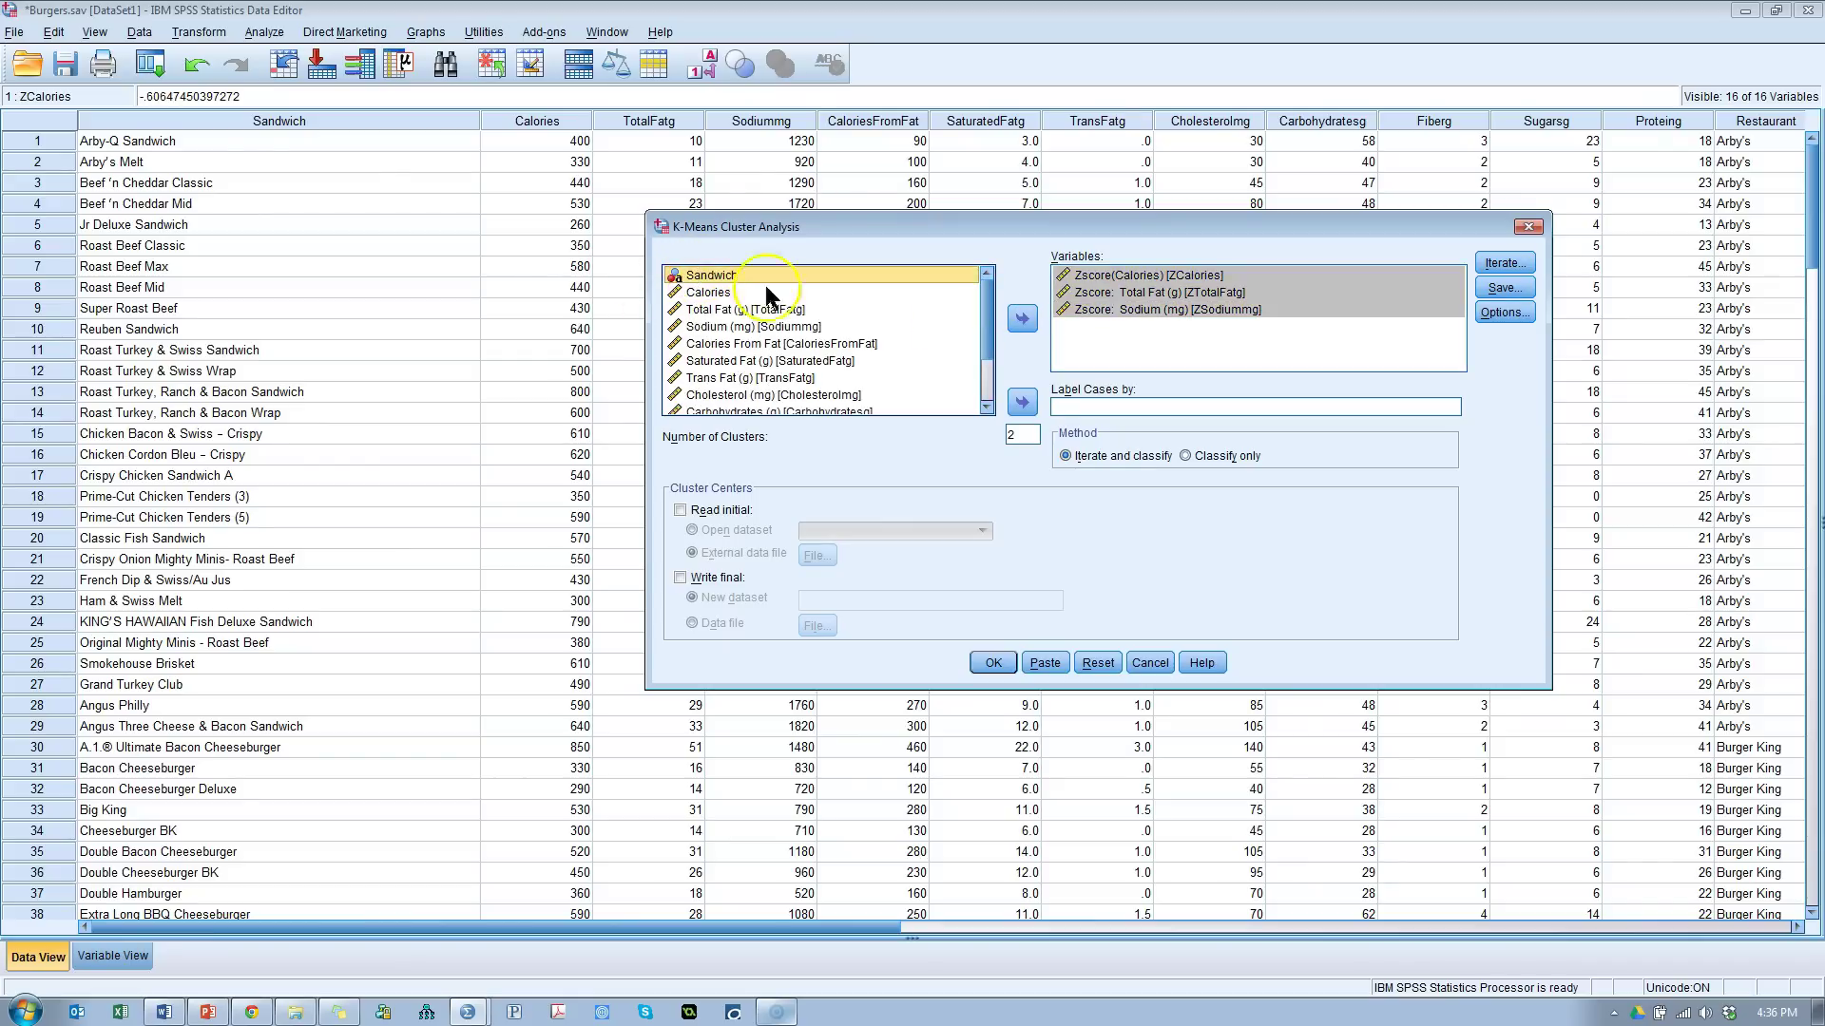
pyautogui.click(1018, 406)
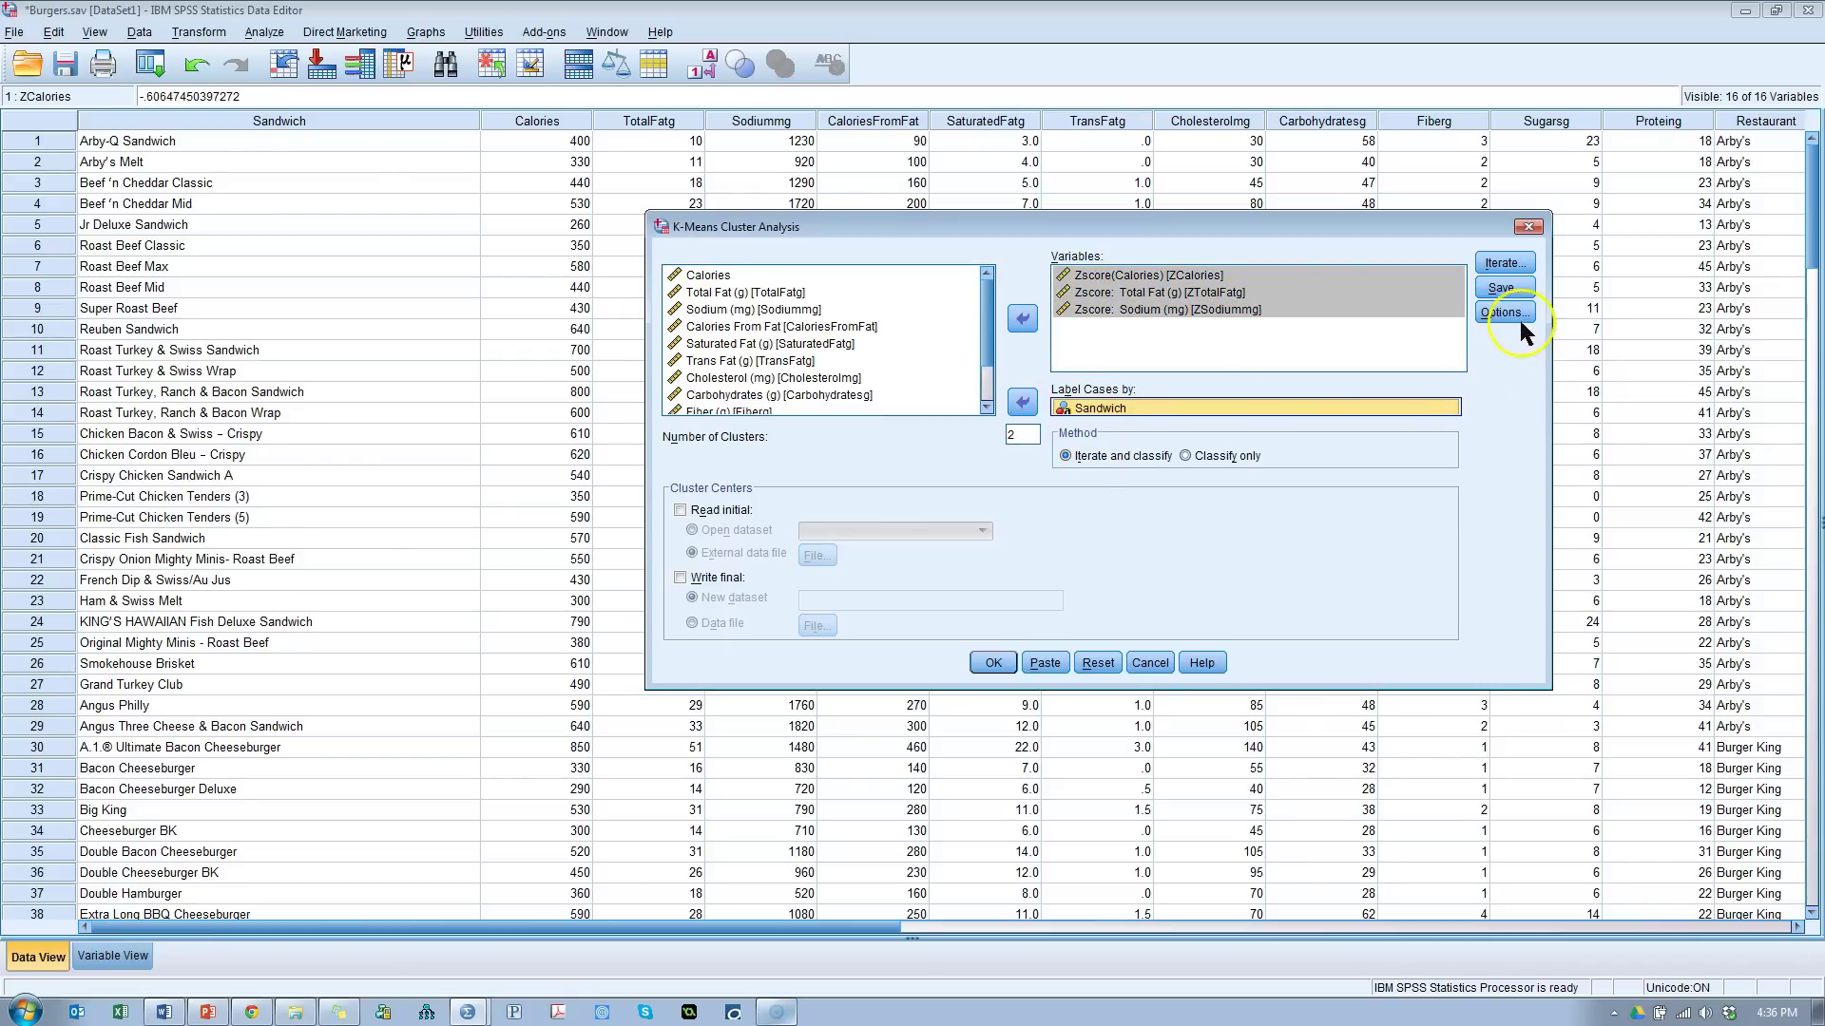
# Step: Leave Iterate defaults, save cluster membership, and check ANOVA table in Options
pyautogui.click(1505, 264)
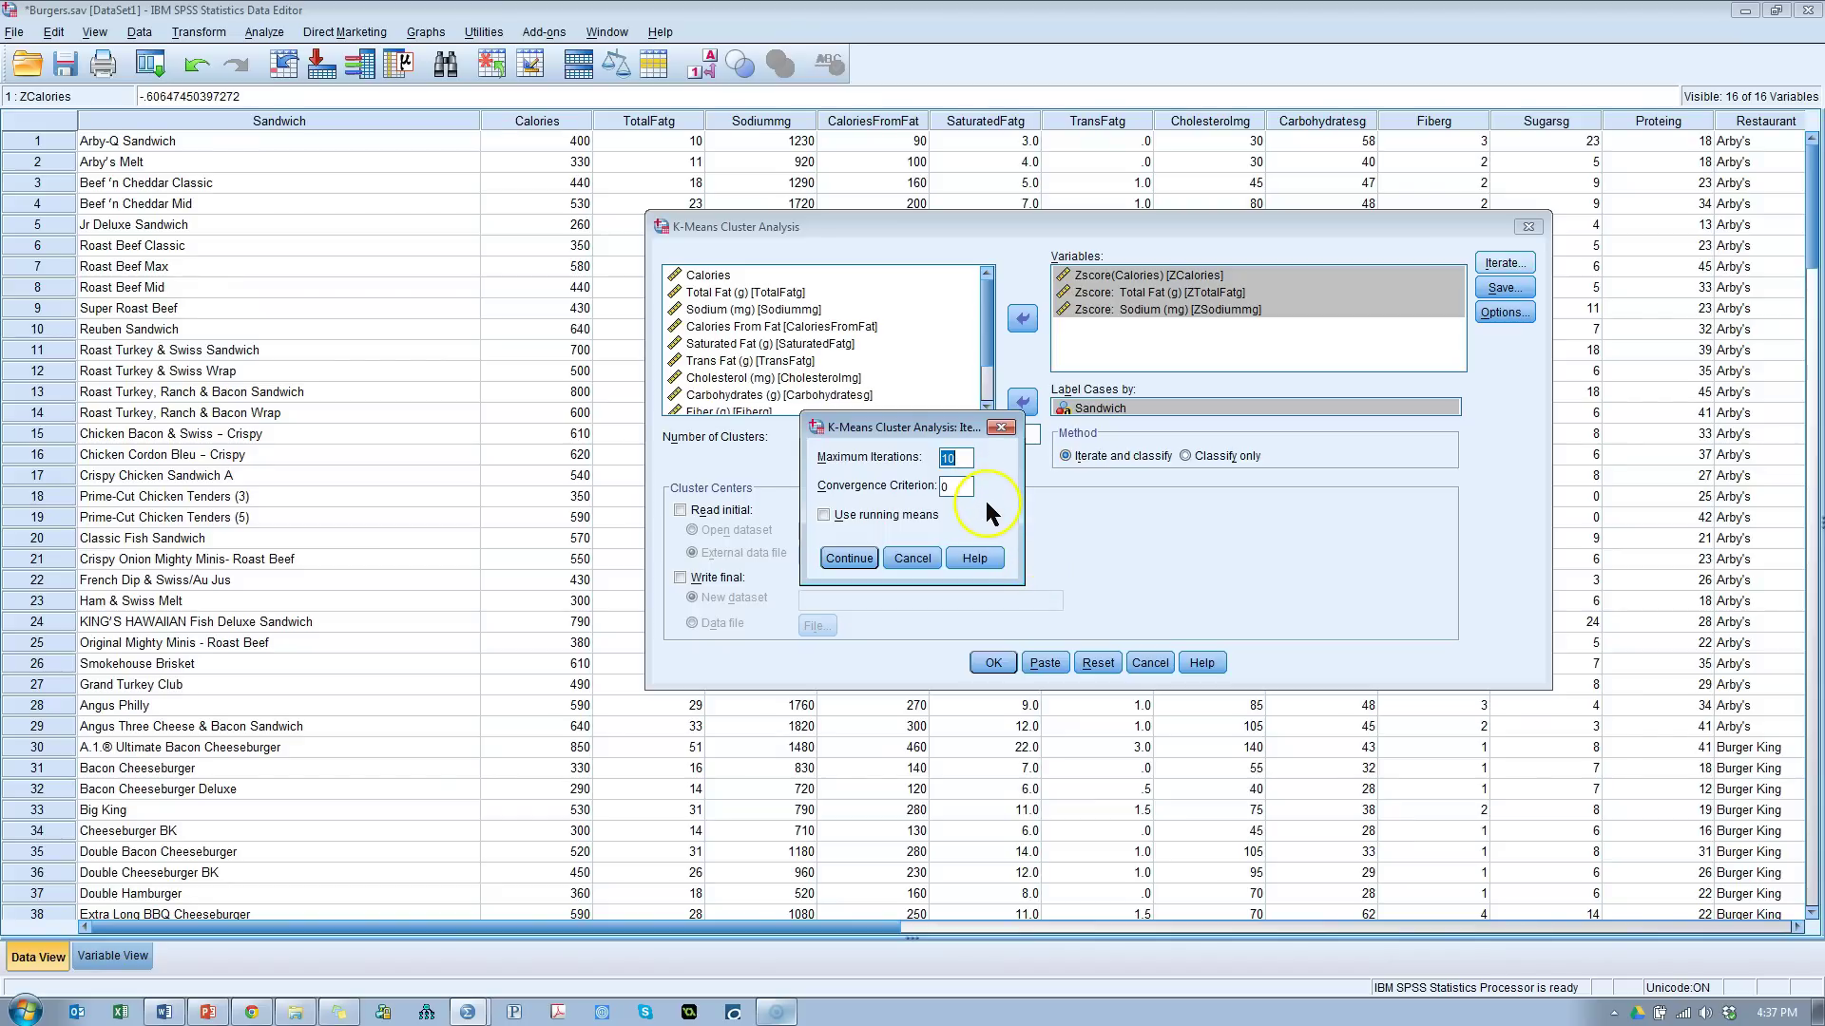
pyautogui.click(849, 558)
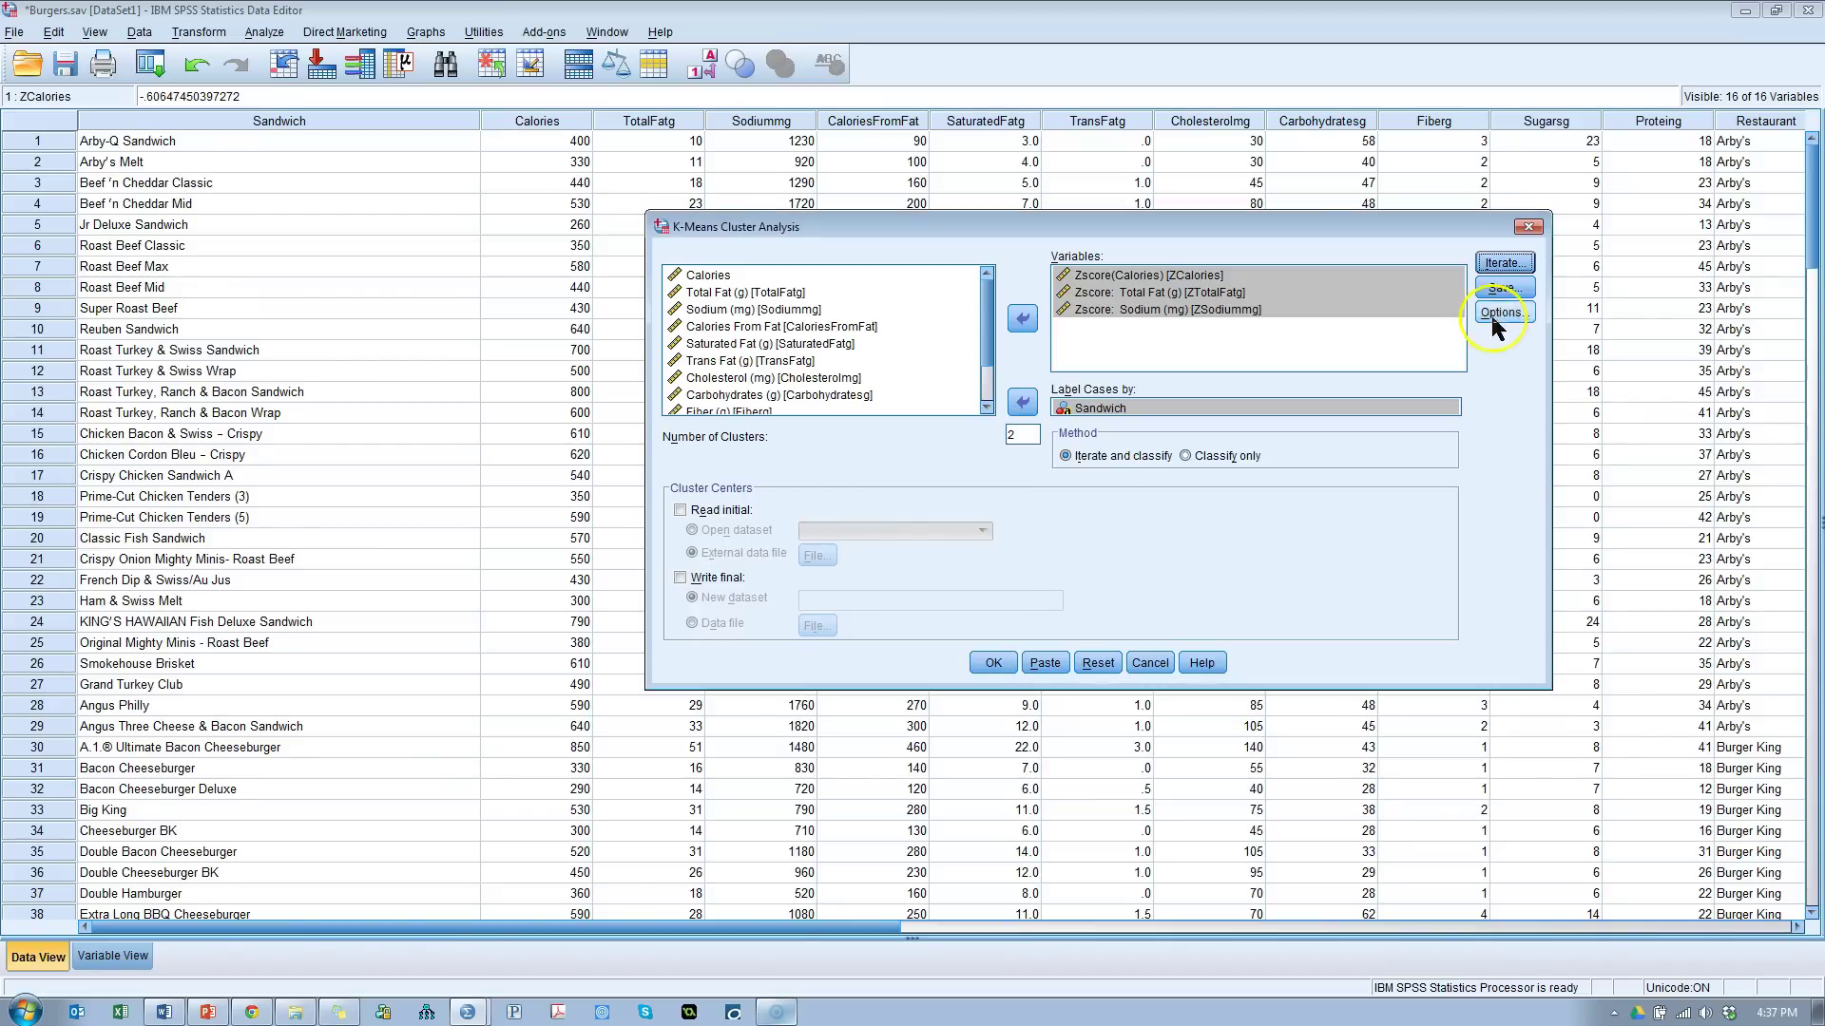
pyautogui.click(1502, 287)
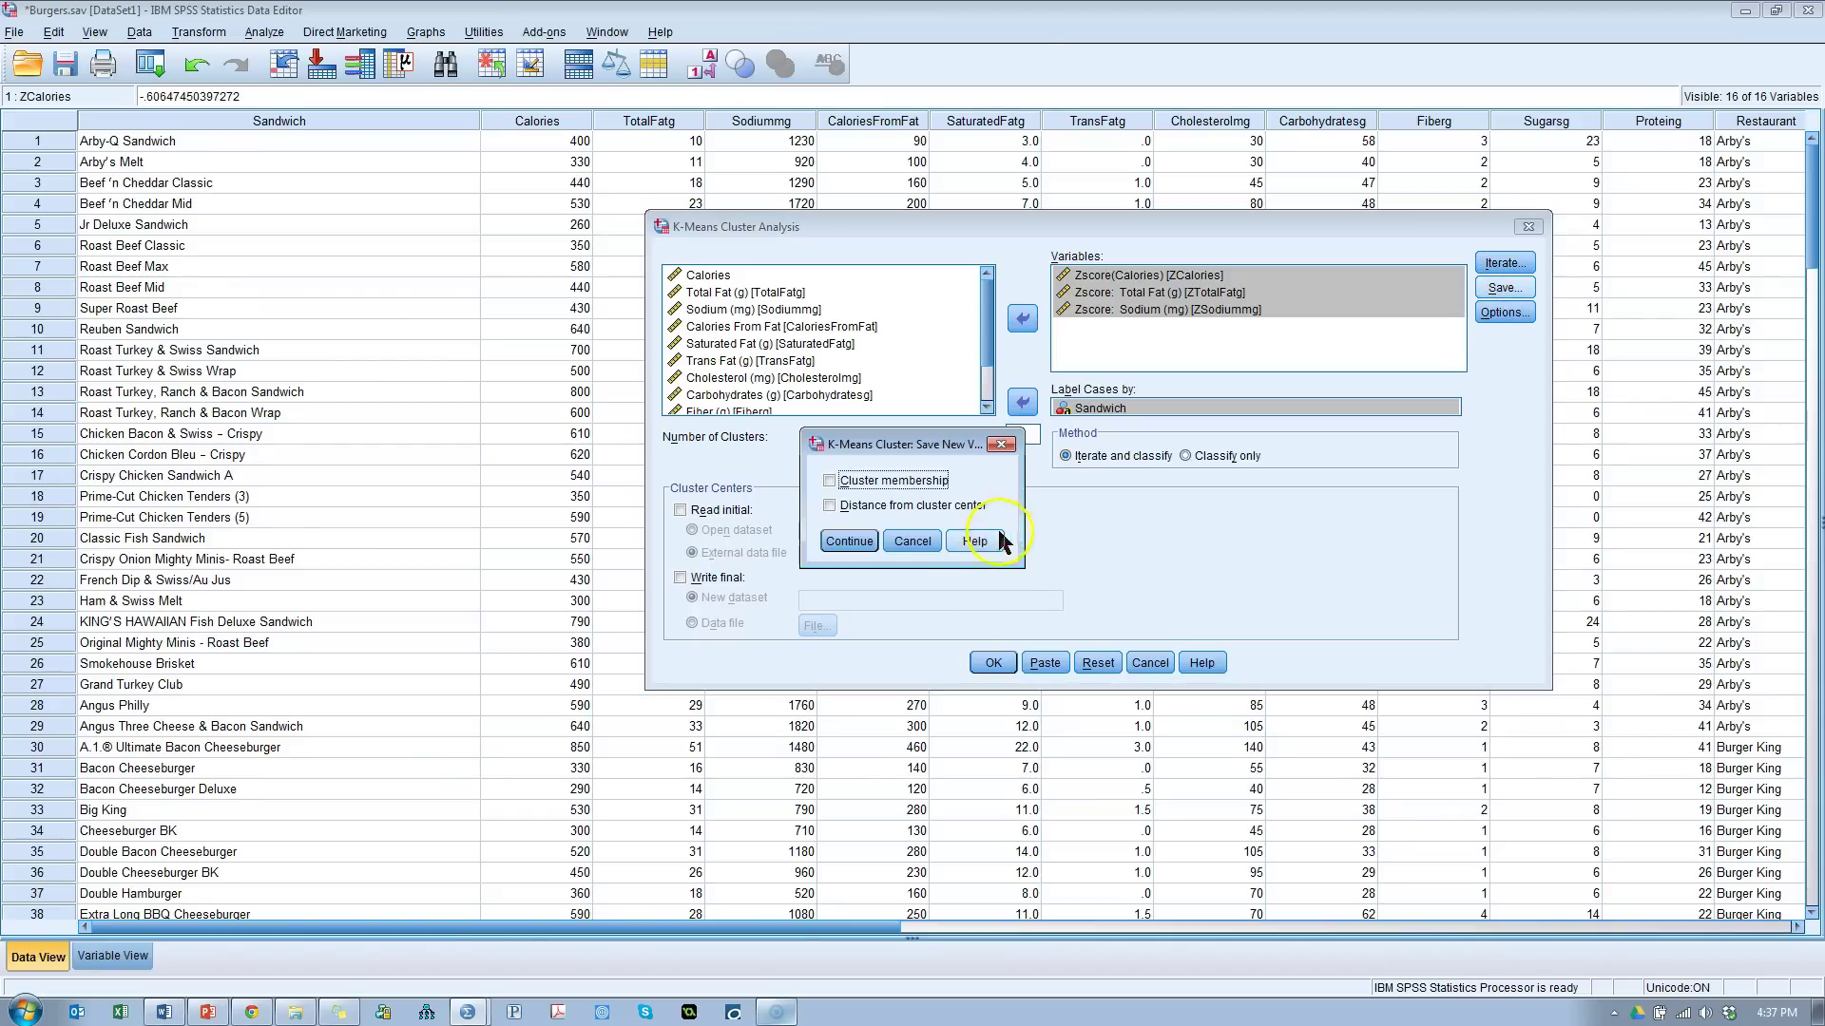
pyautogui.click(875, 482)
pyautogui.click(913, 541)
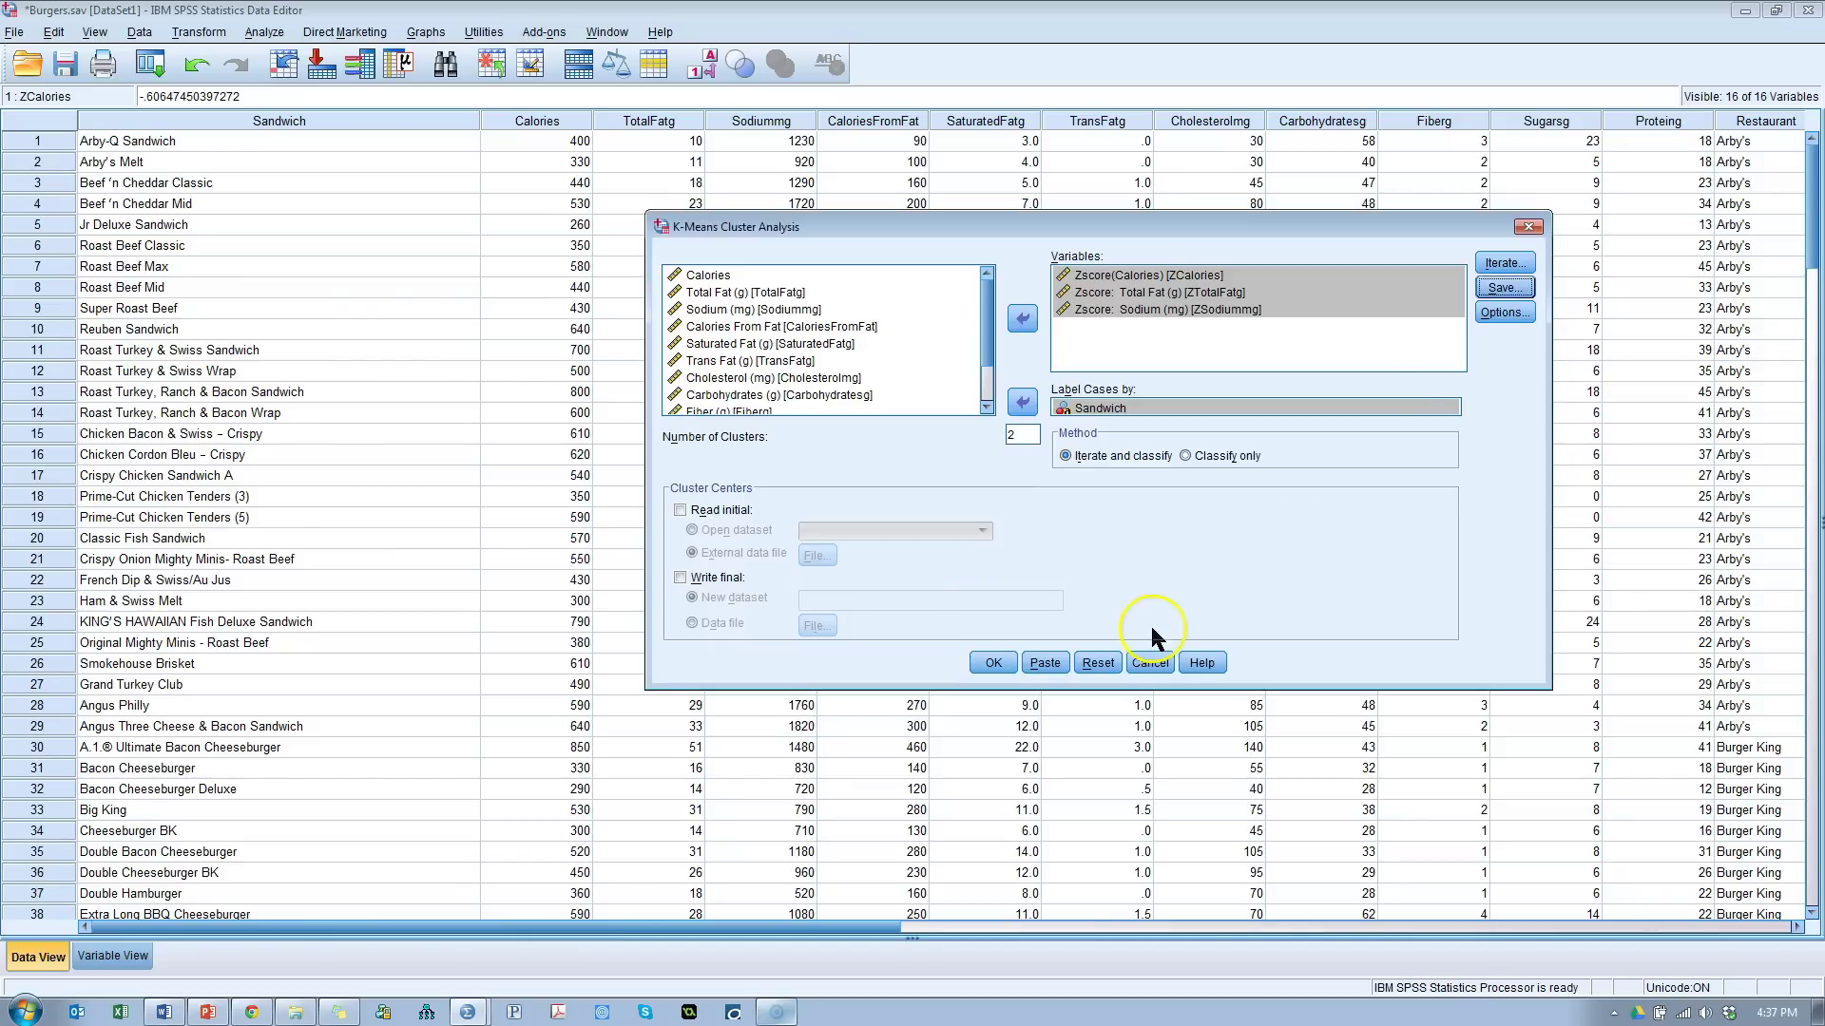
pyautogui.click(1505, 312)
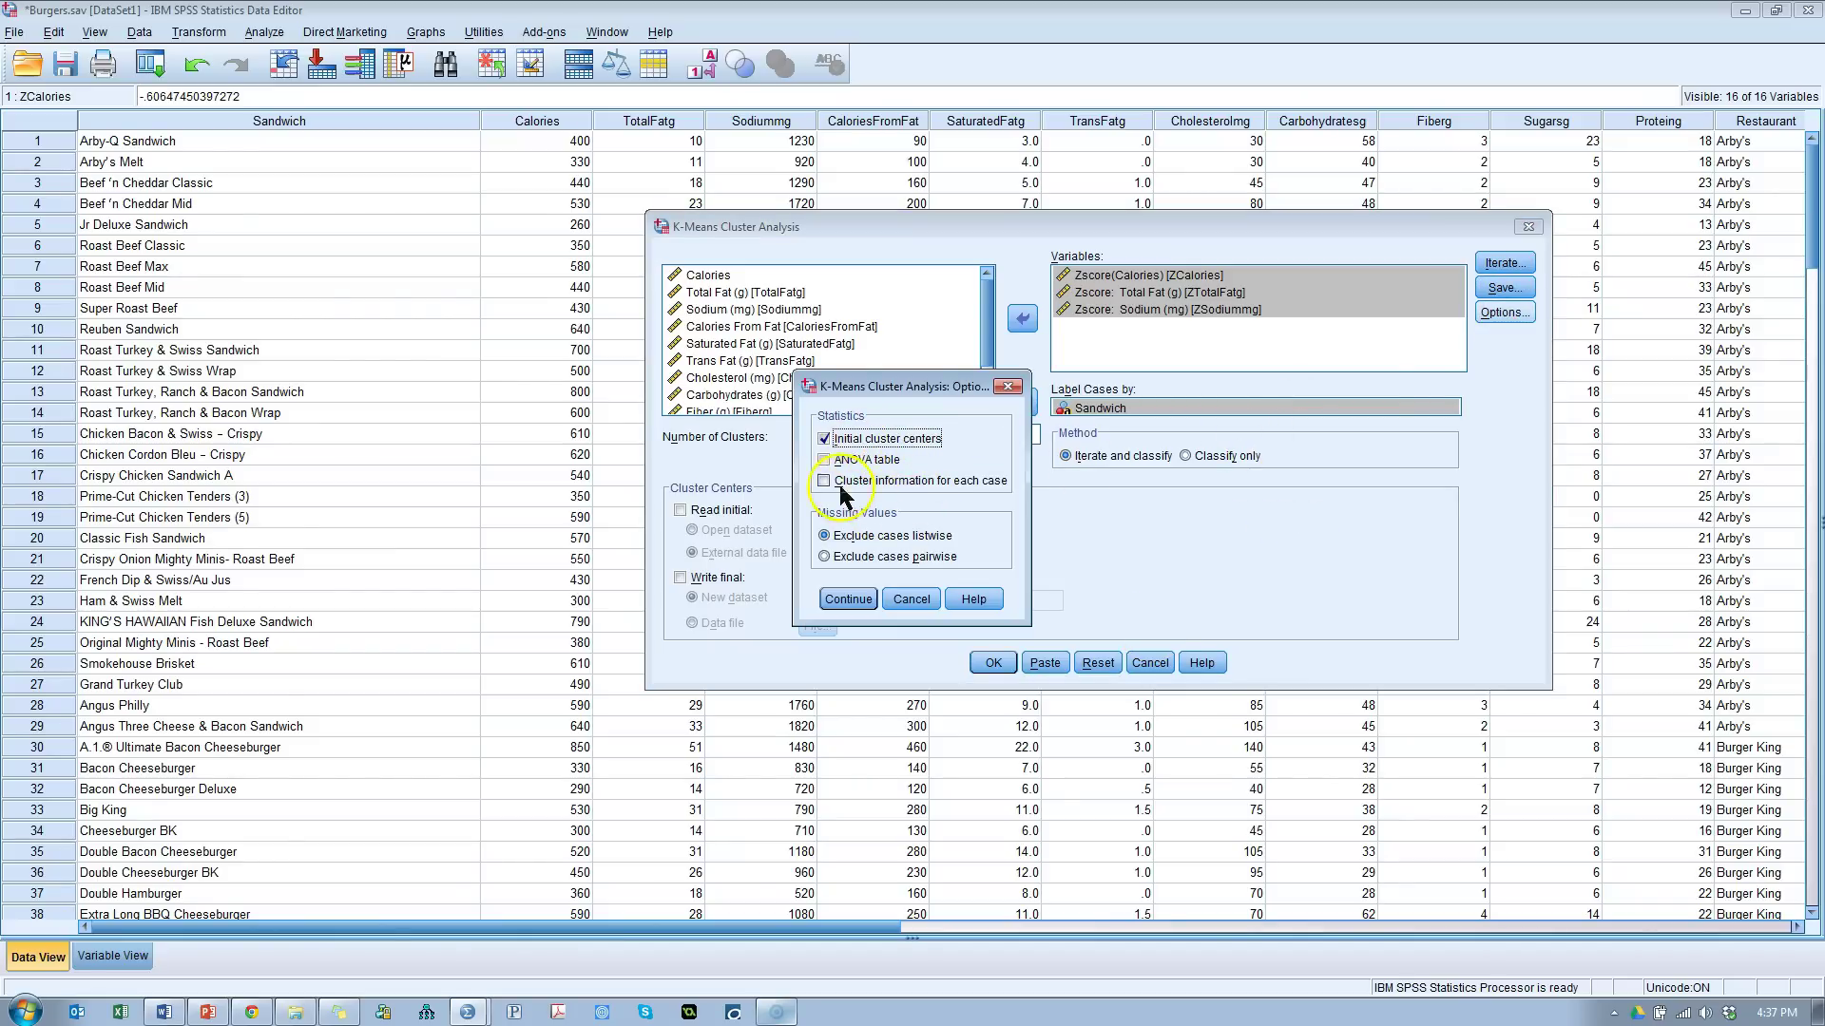
pyautogui.click(822, 459)
# Step: Confirm the Options choices and run the two-cluster K-Means analysis
pyautogui.click(846, 600)
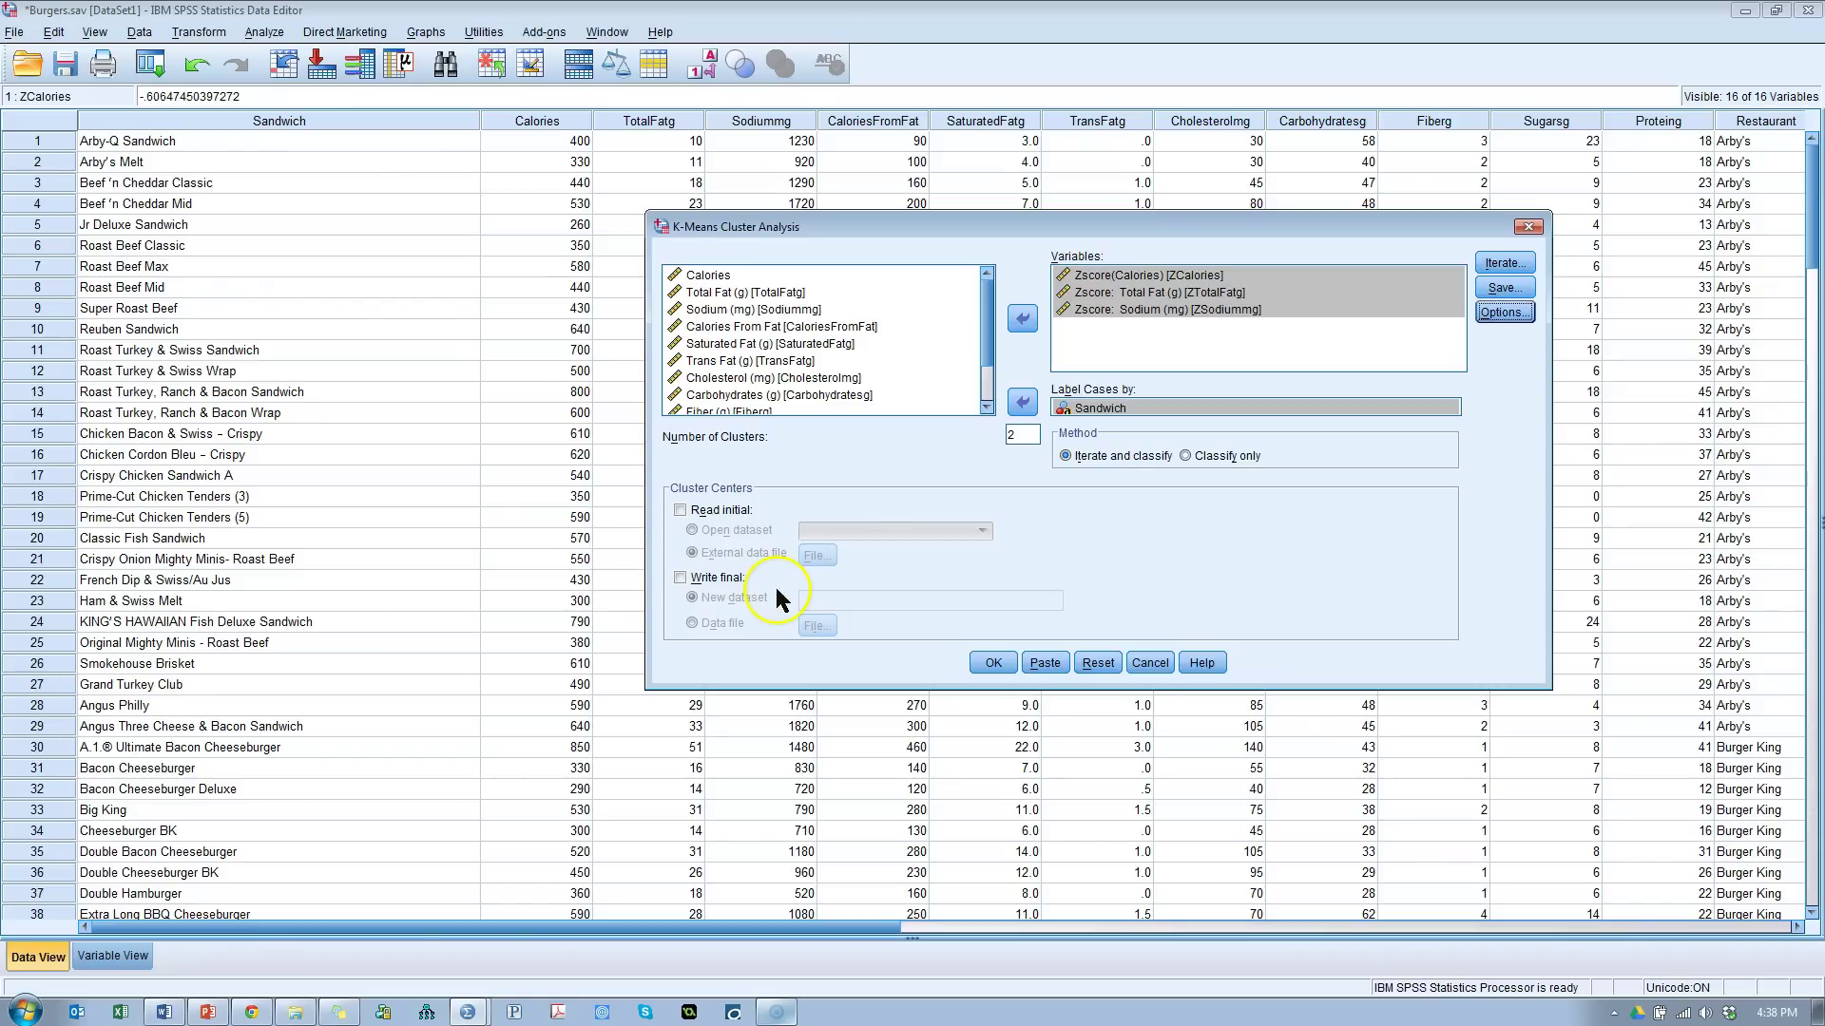
pyautogui.click(994, 665)
# Step: Reopen K-Means Cluster Analysis via Dialog Recall and enter 3 as the number of clusters
pyautogui.click(237, 63)
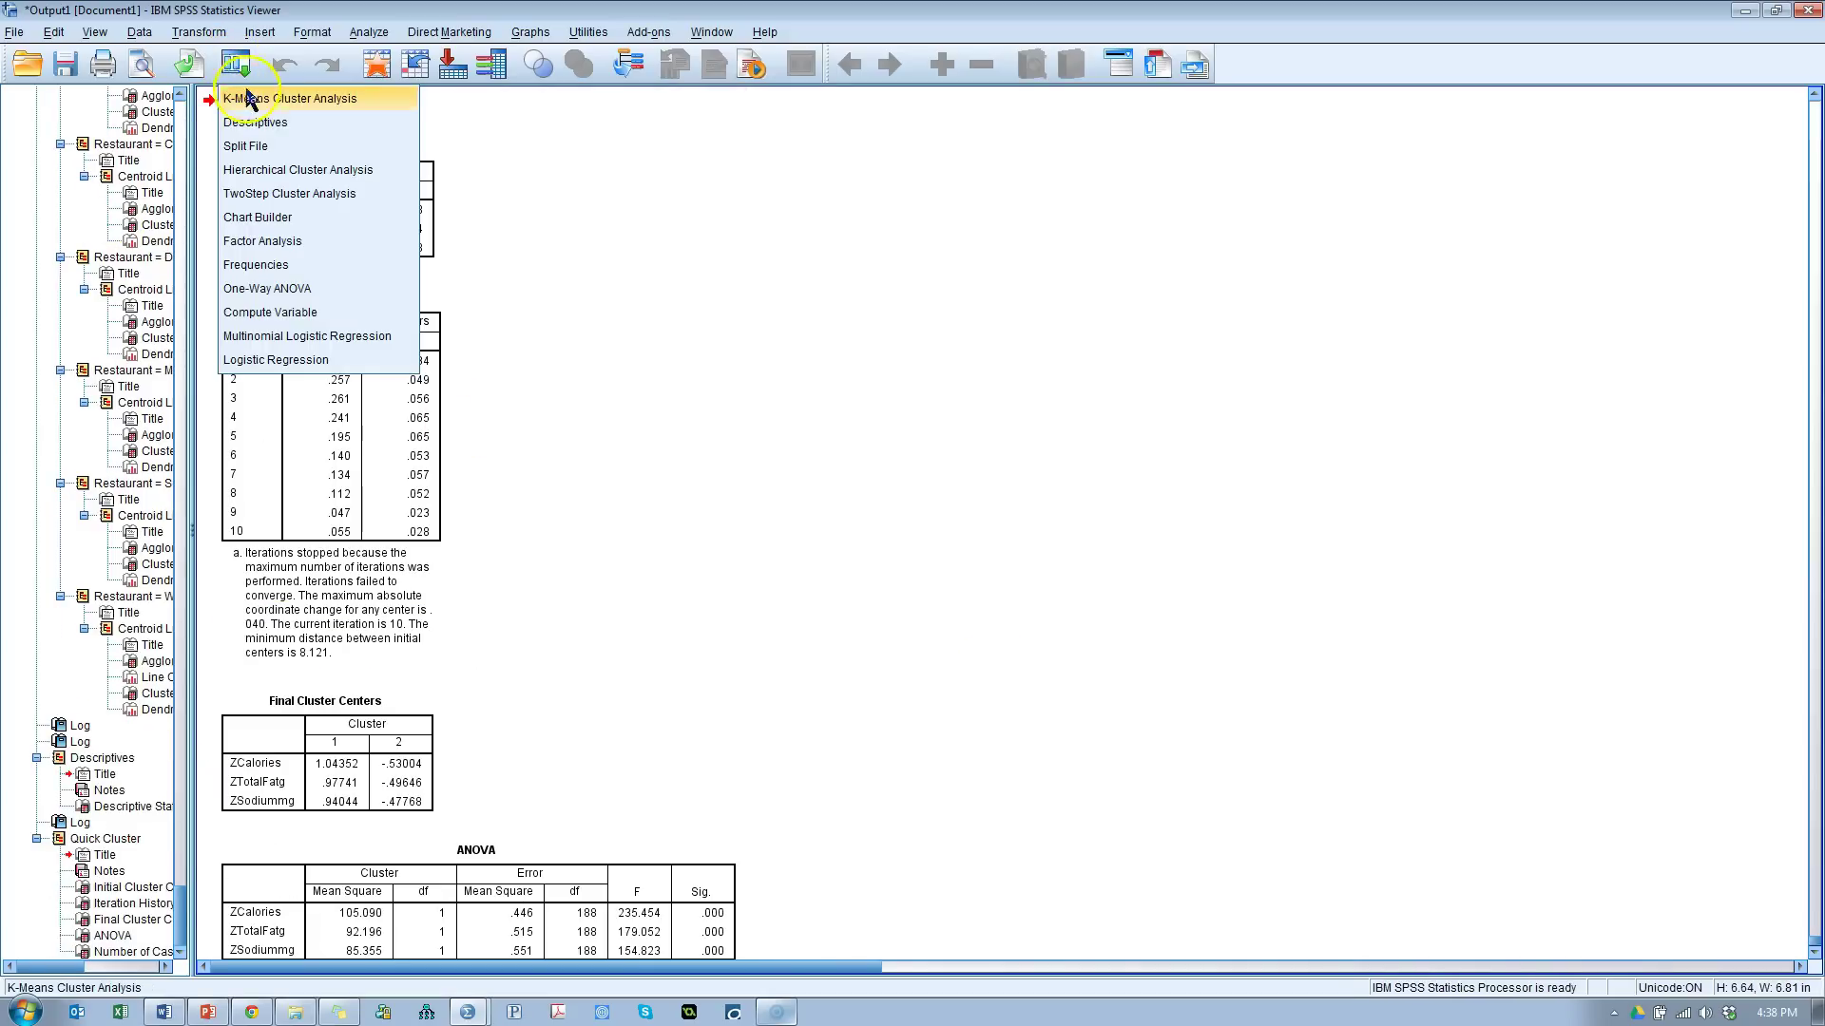
pyautogui.click(246, 98)
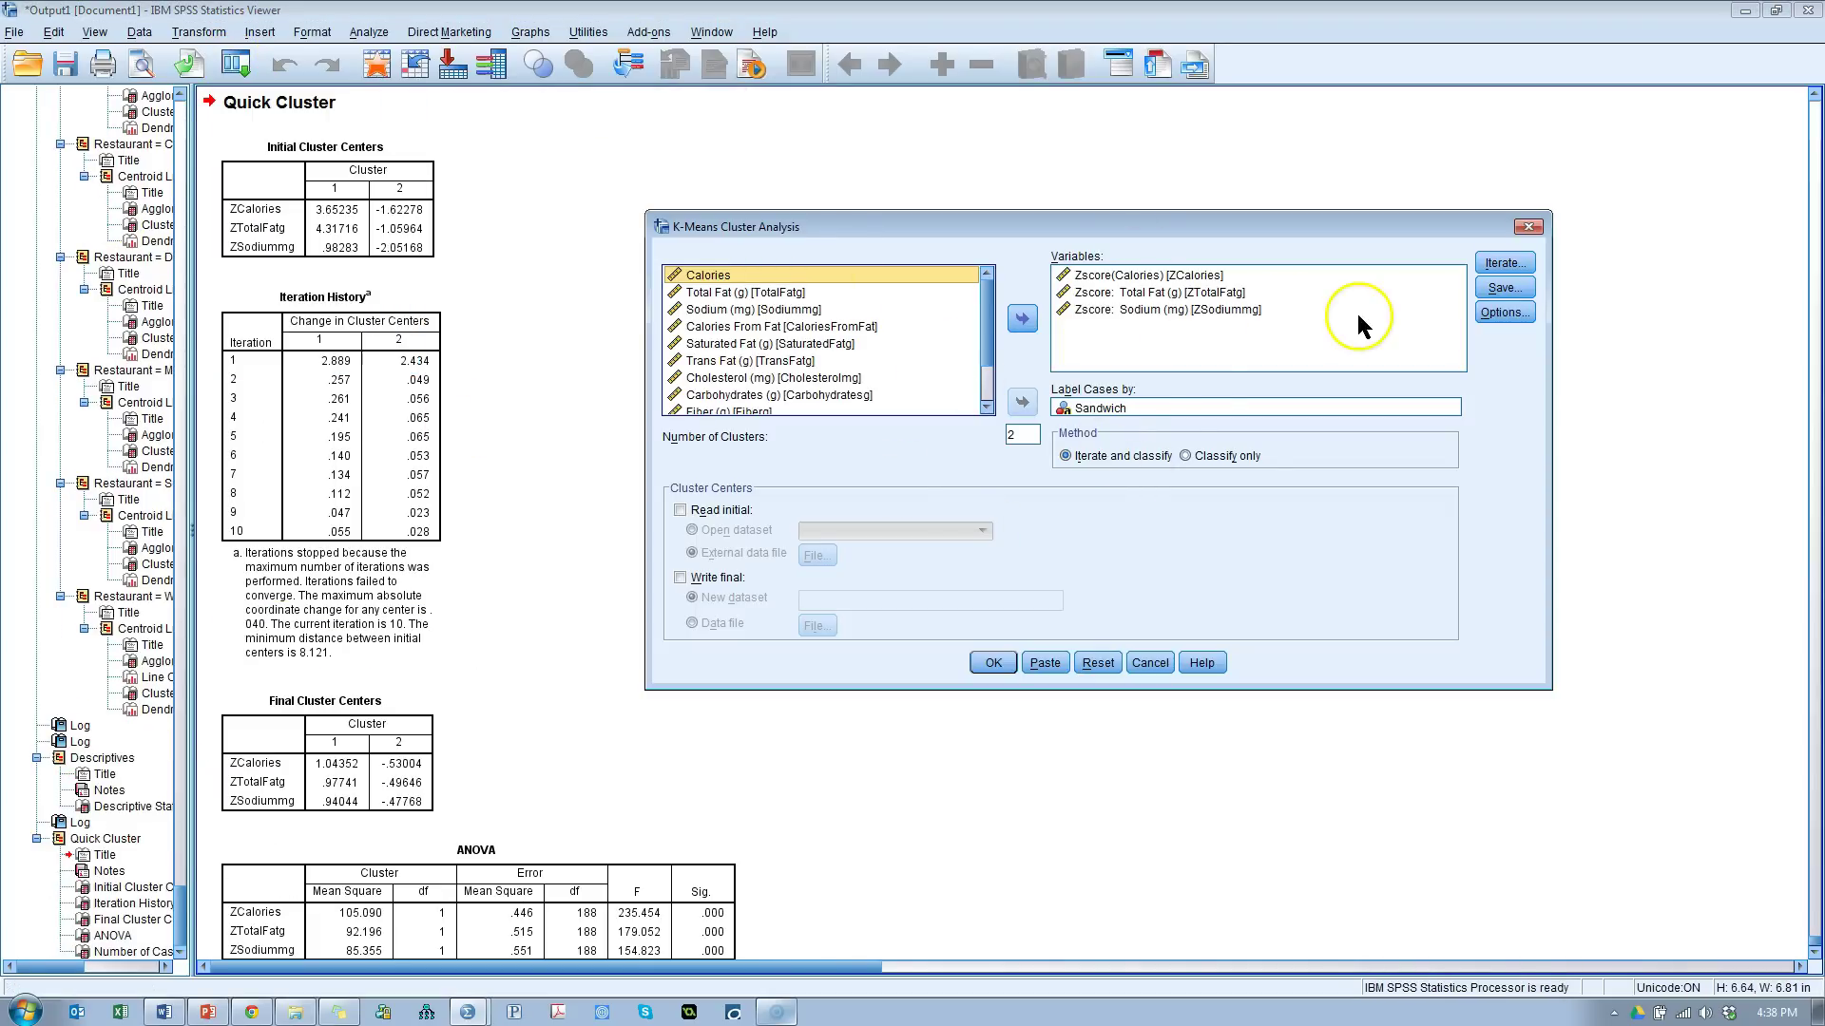
pyautogui.click(1030, 437)
pyautogui.doubleClick(1016, 440)
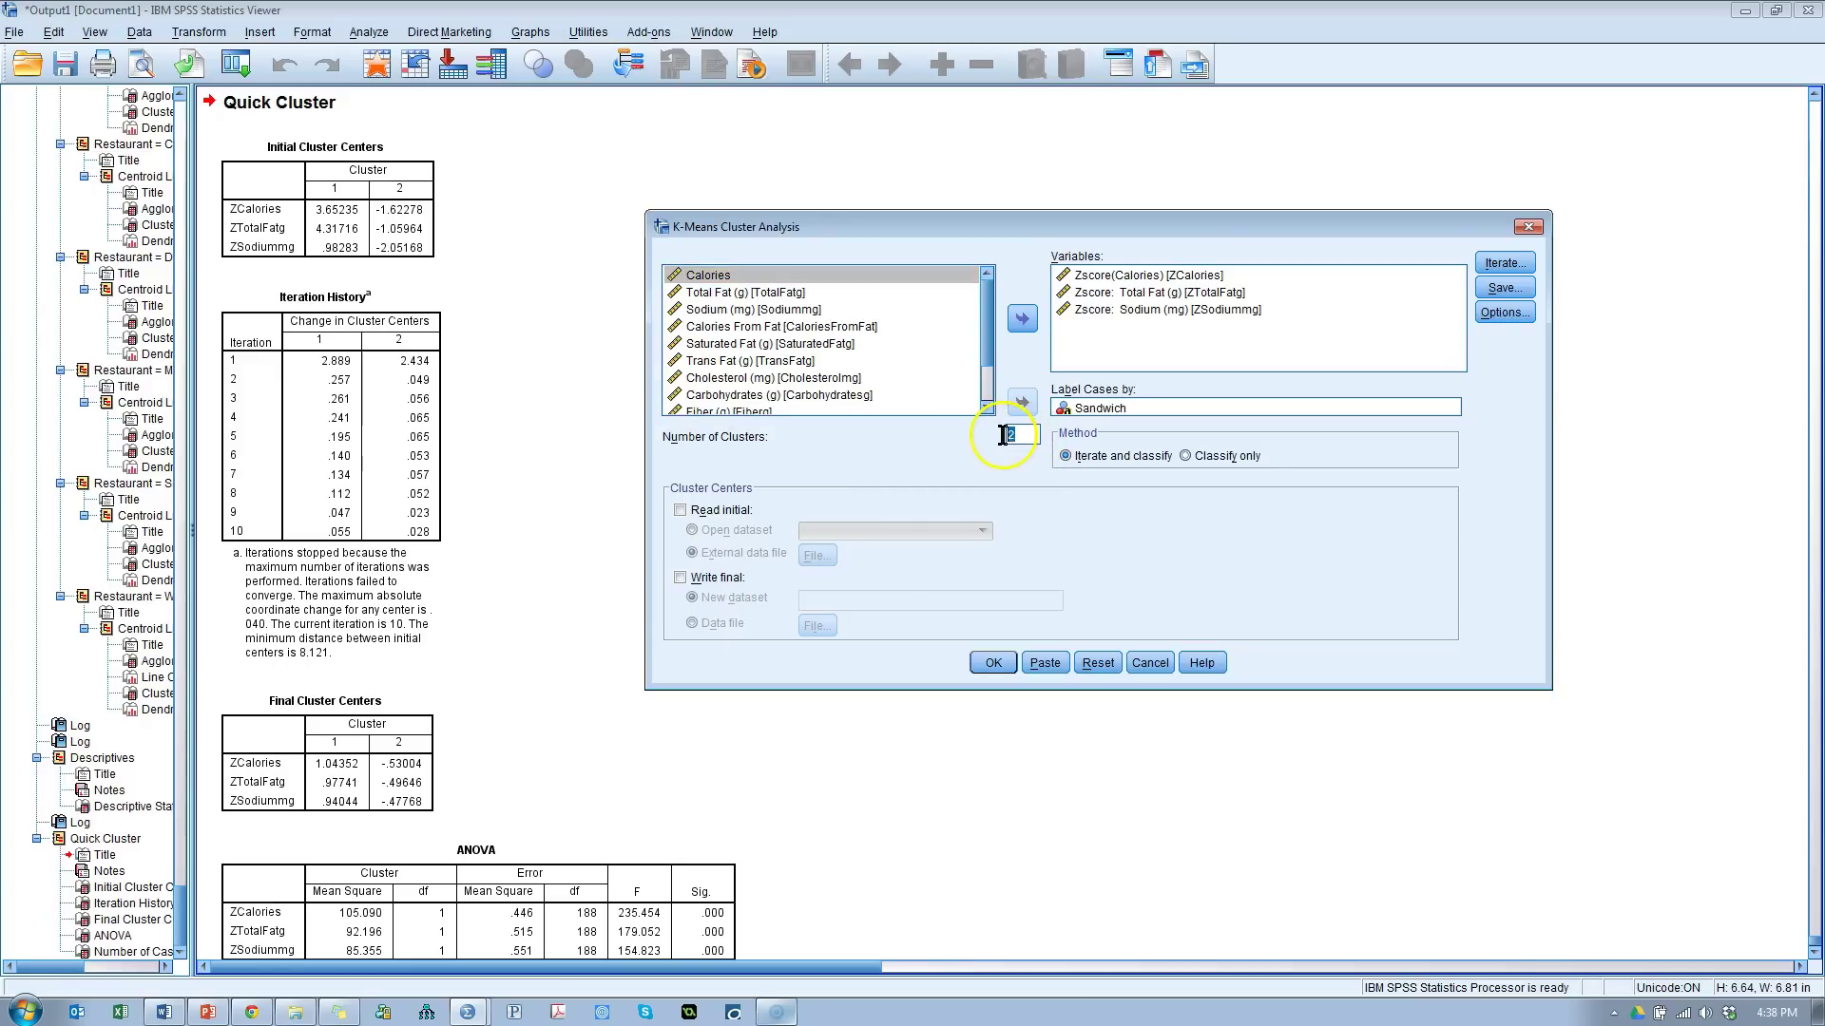
pyautogui.write('3')
# Step: Correct the Number of Clusters entry and run the three-cluster K-Means analysis
pyautogui.click(1000, 434)
pyautogui.doubleClick(1000, 434)
pyautogui.click(1042, 442)
pyautogui.write('2')
pyautogui.moveTo(1037, 436); pyautogui.dragTo(995, 435)
pyautogui.press('BackSpace')
pyautogui.write('4')
pyautogui.moveTo(1011, 435); pyautogui.dragTo(997, 436)
pyautogui.click(992, 662)
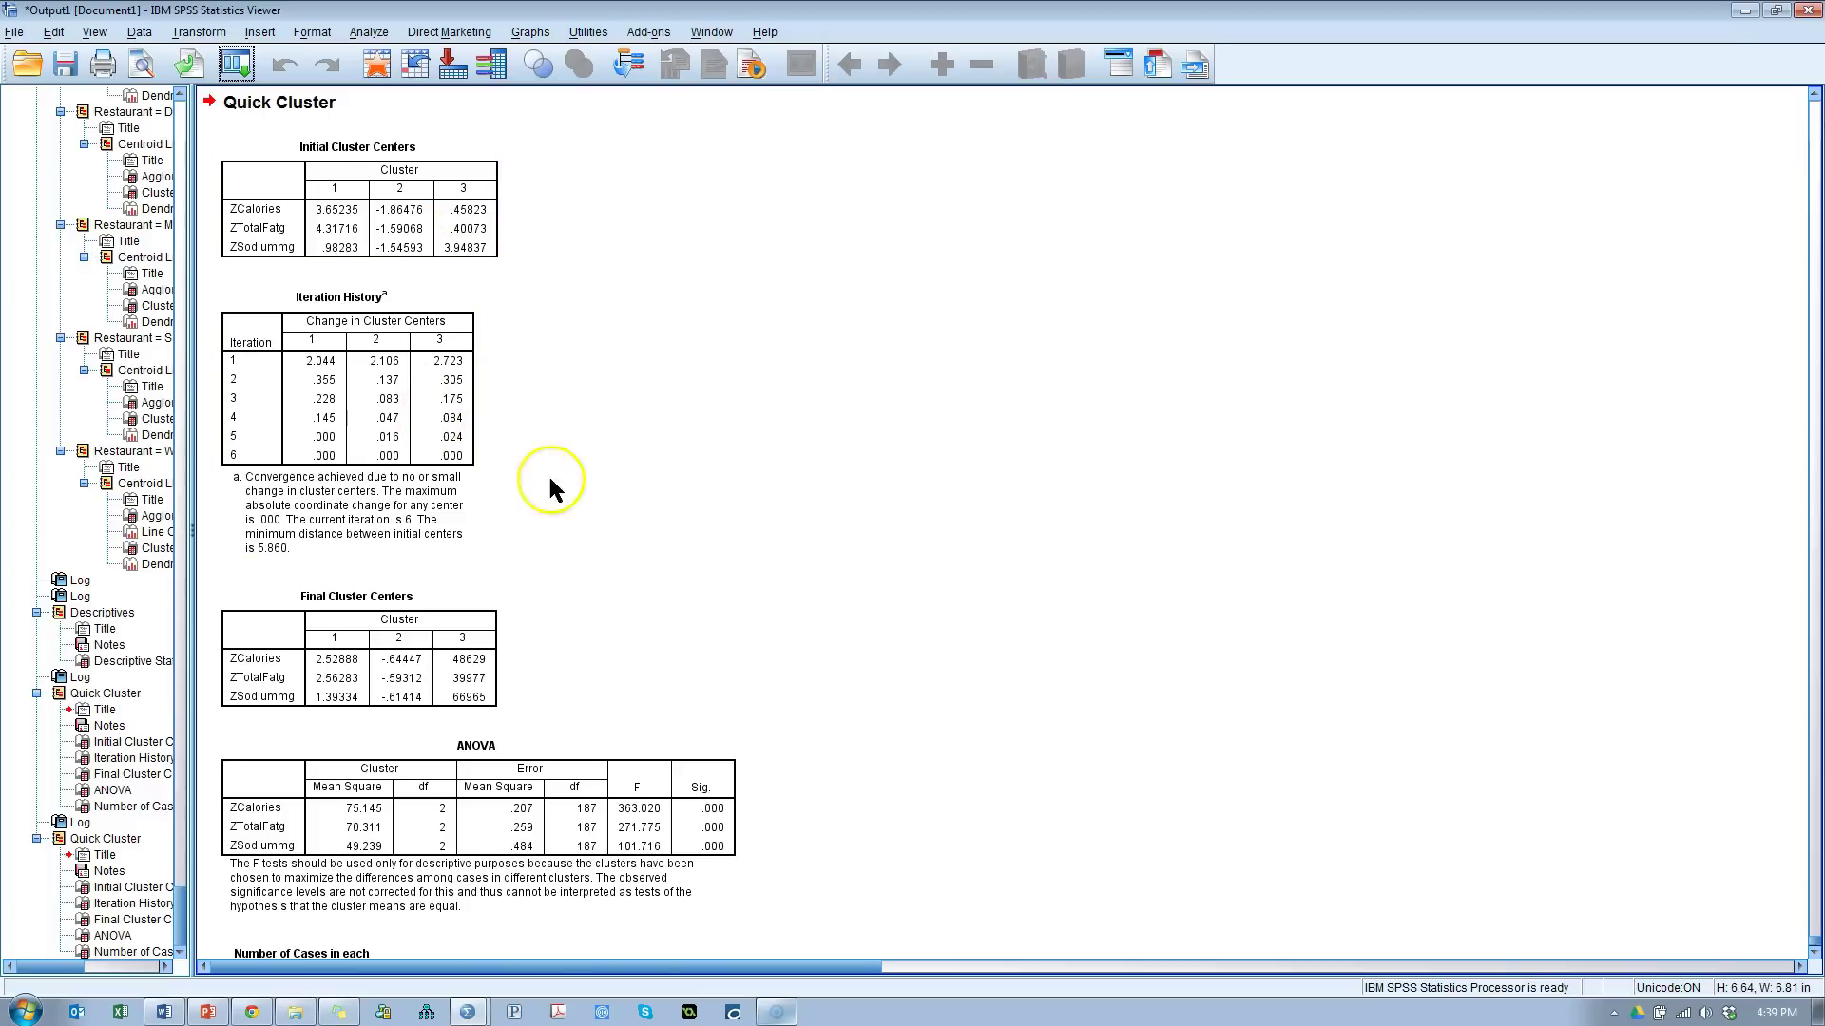
pyautogui.scroll(-3, 629, 541)
pyautogui.click(347, 521)
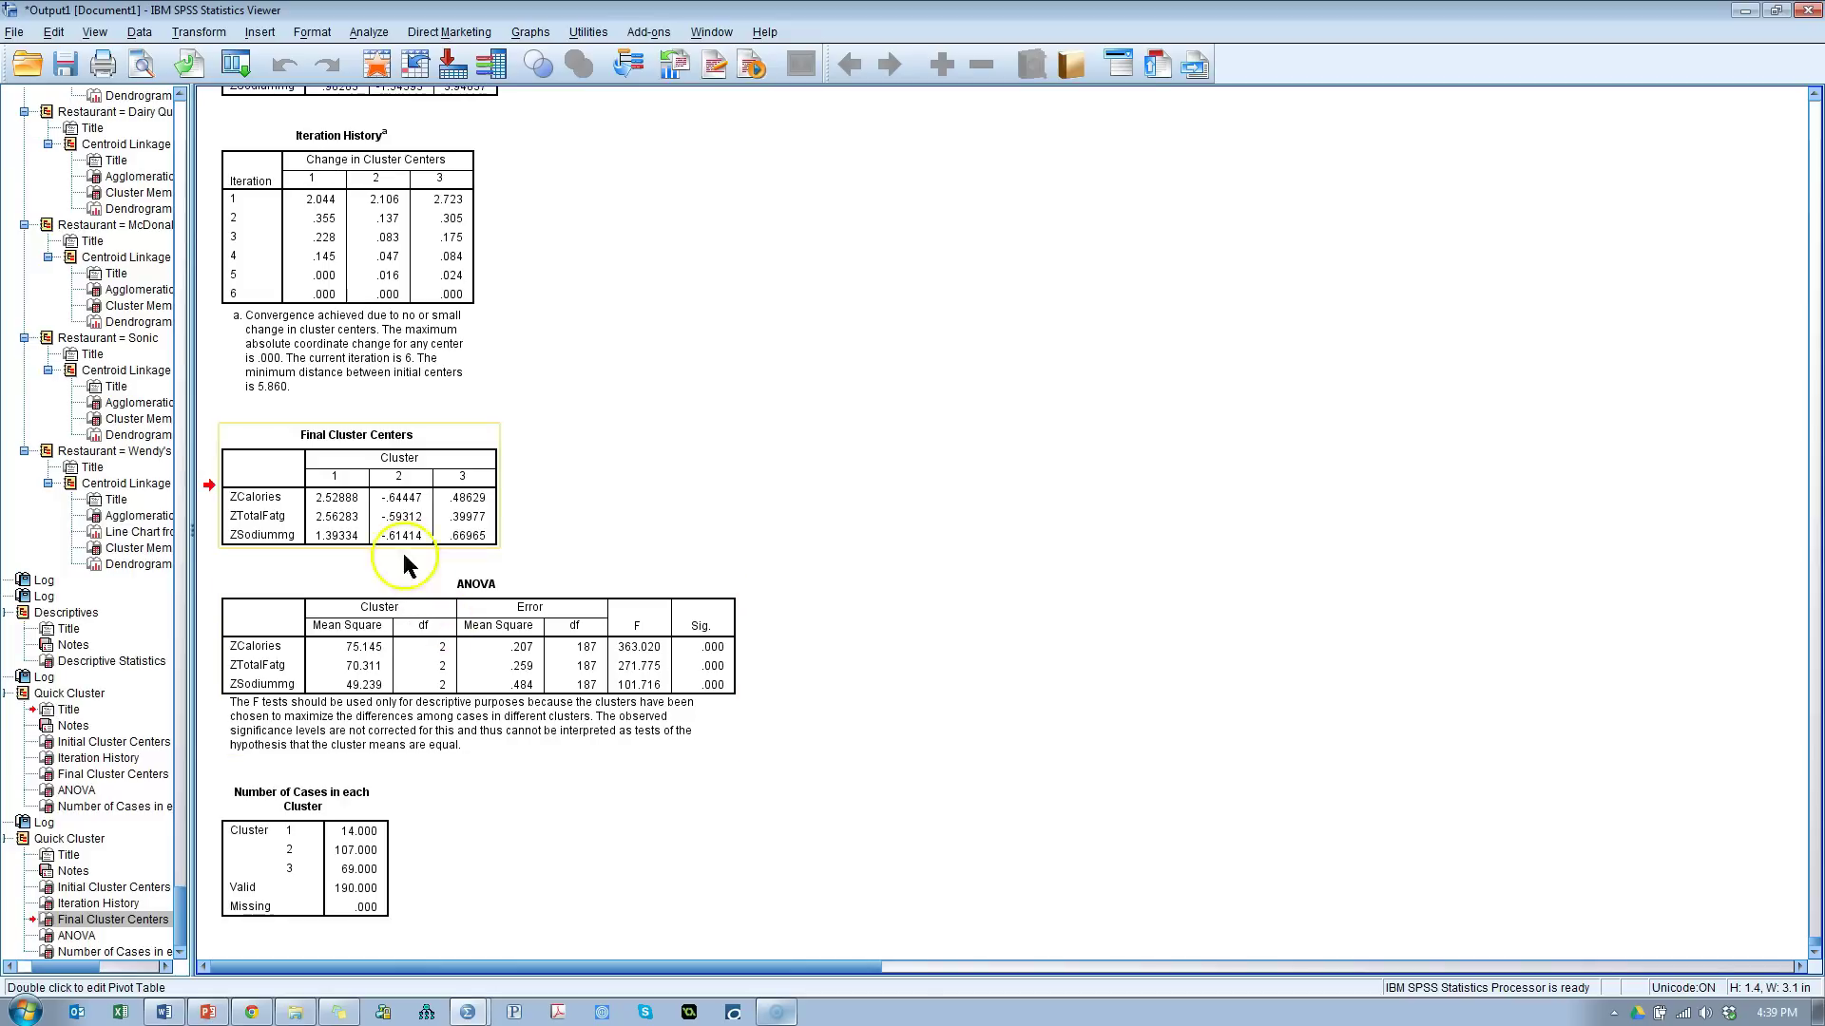
pyautogui.click(330, 501)
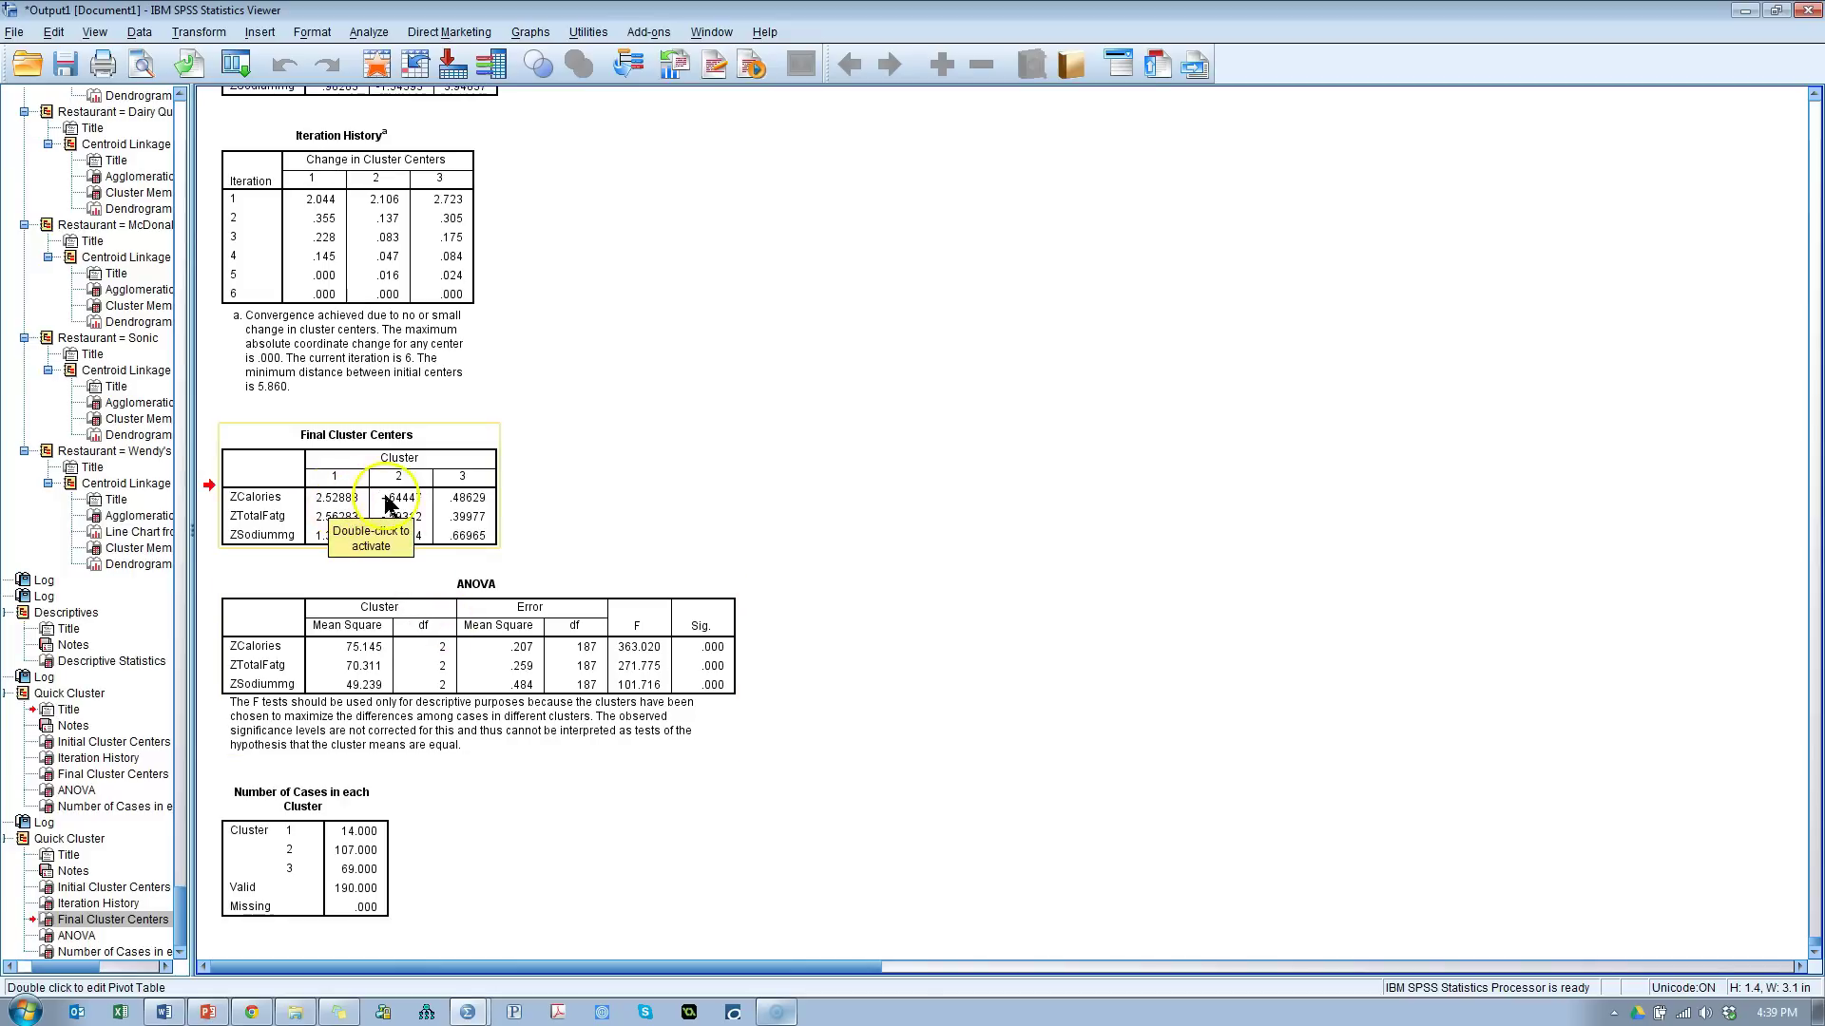
pyautogui.click(885, 521)
pyautogui.click(389, 504)
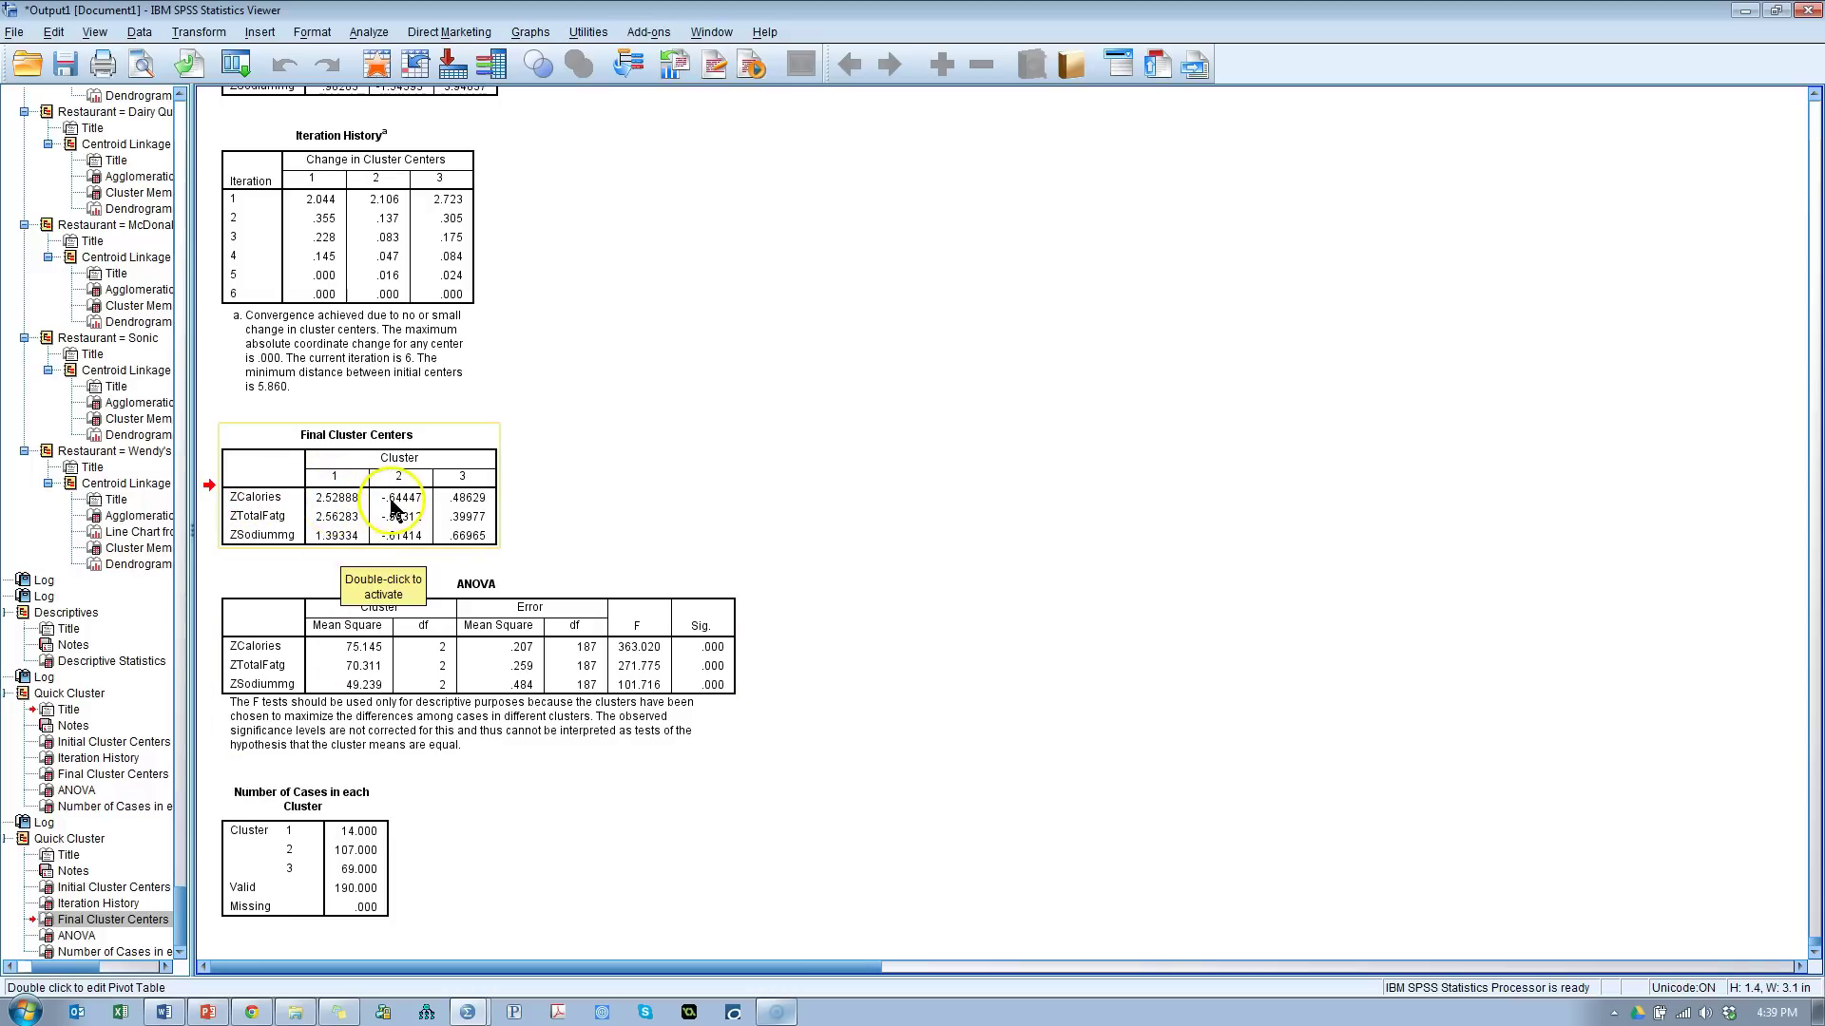
pyautogui.click(473, 514)
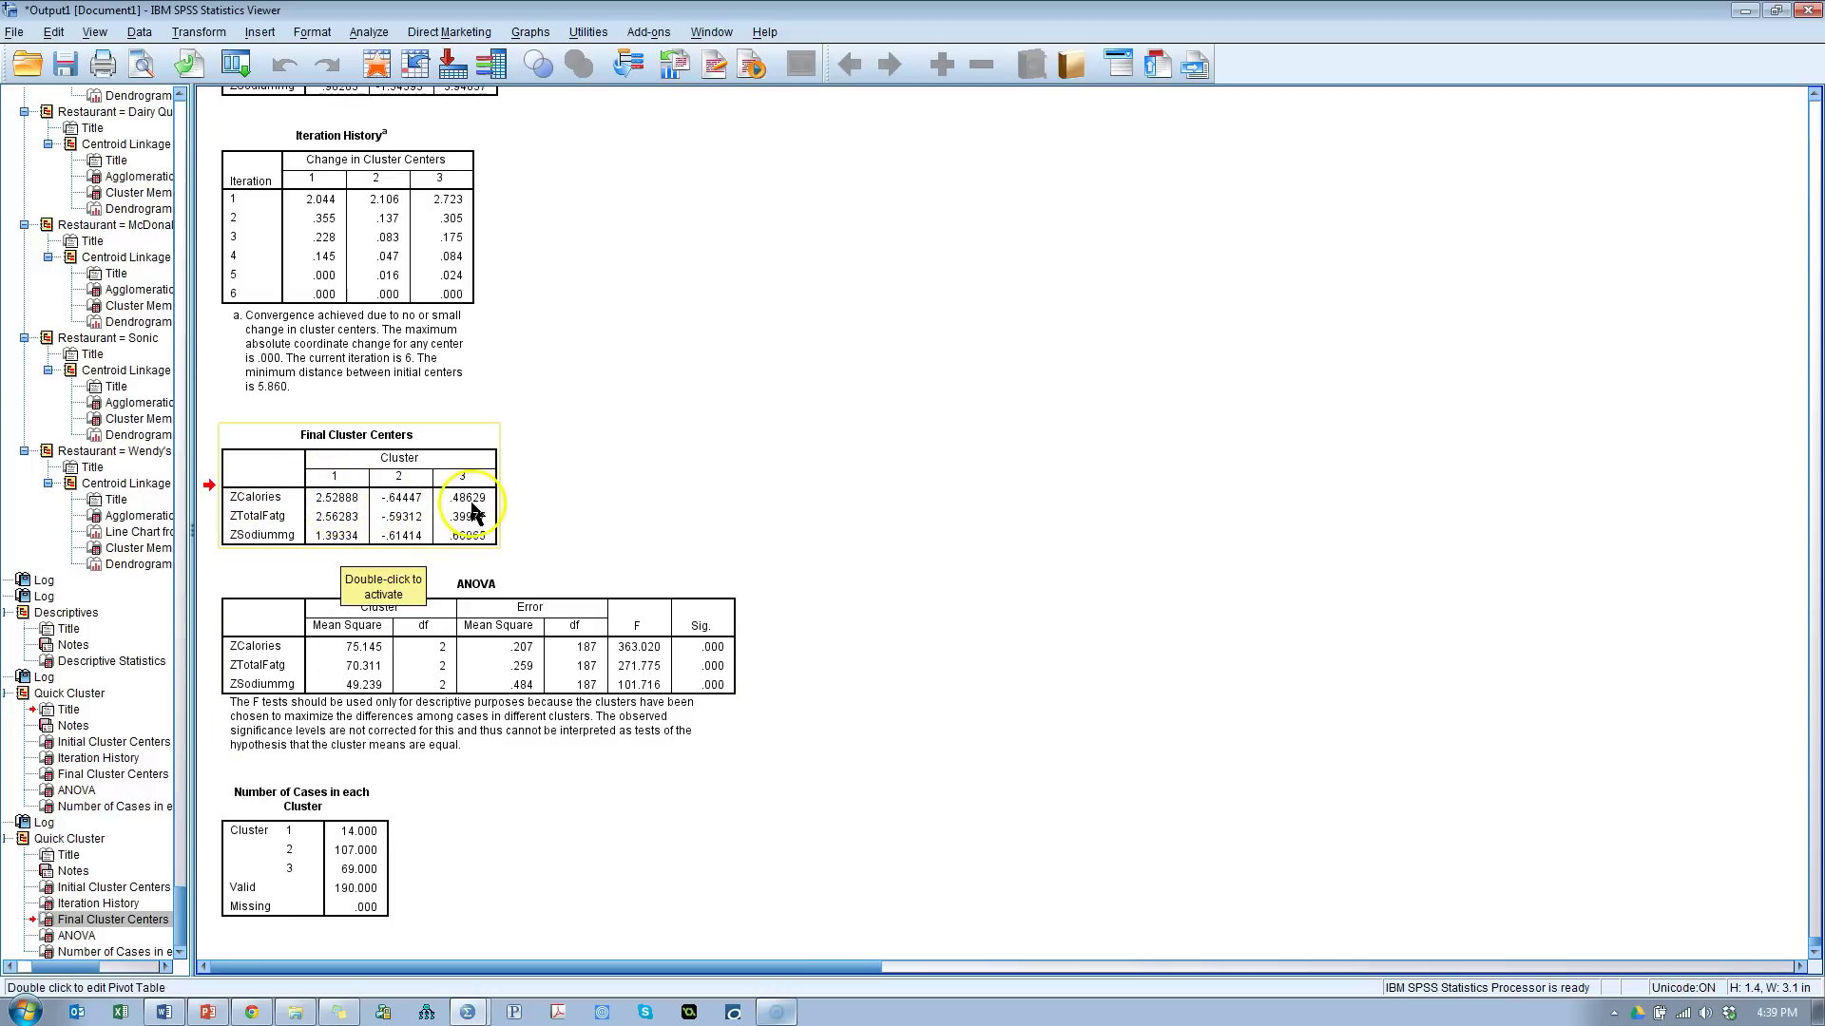
# Step: Create a bar chart from the nine Final Cluster Centers values
pyautogui.doubleClick(415, 517)
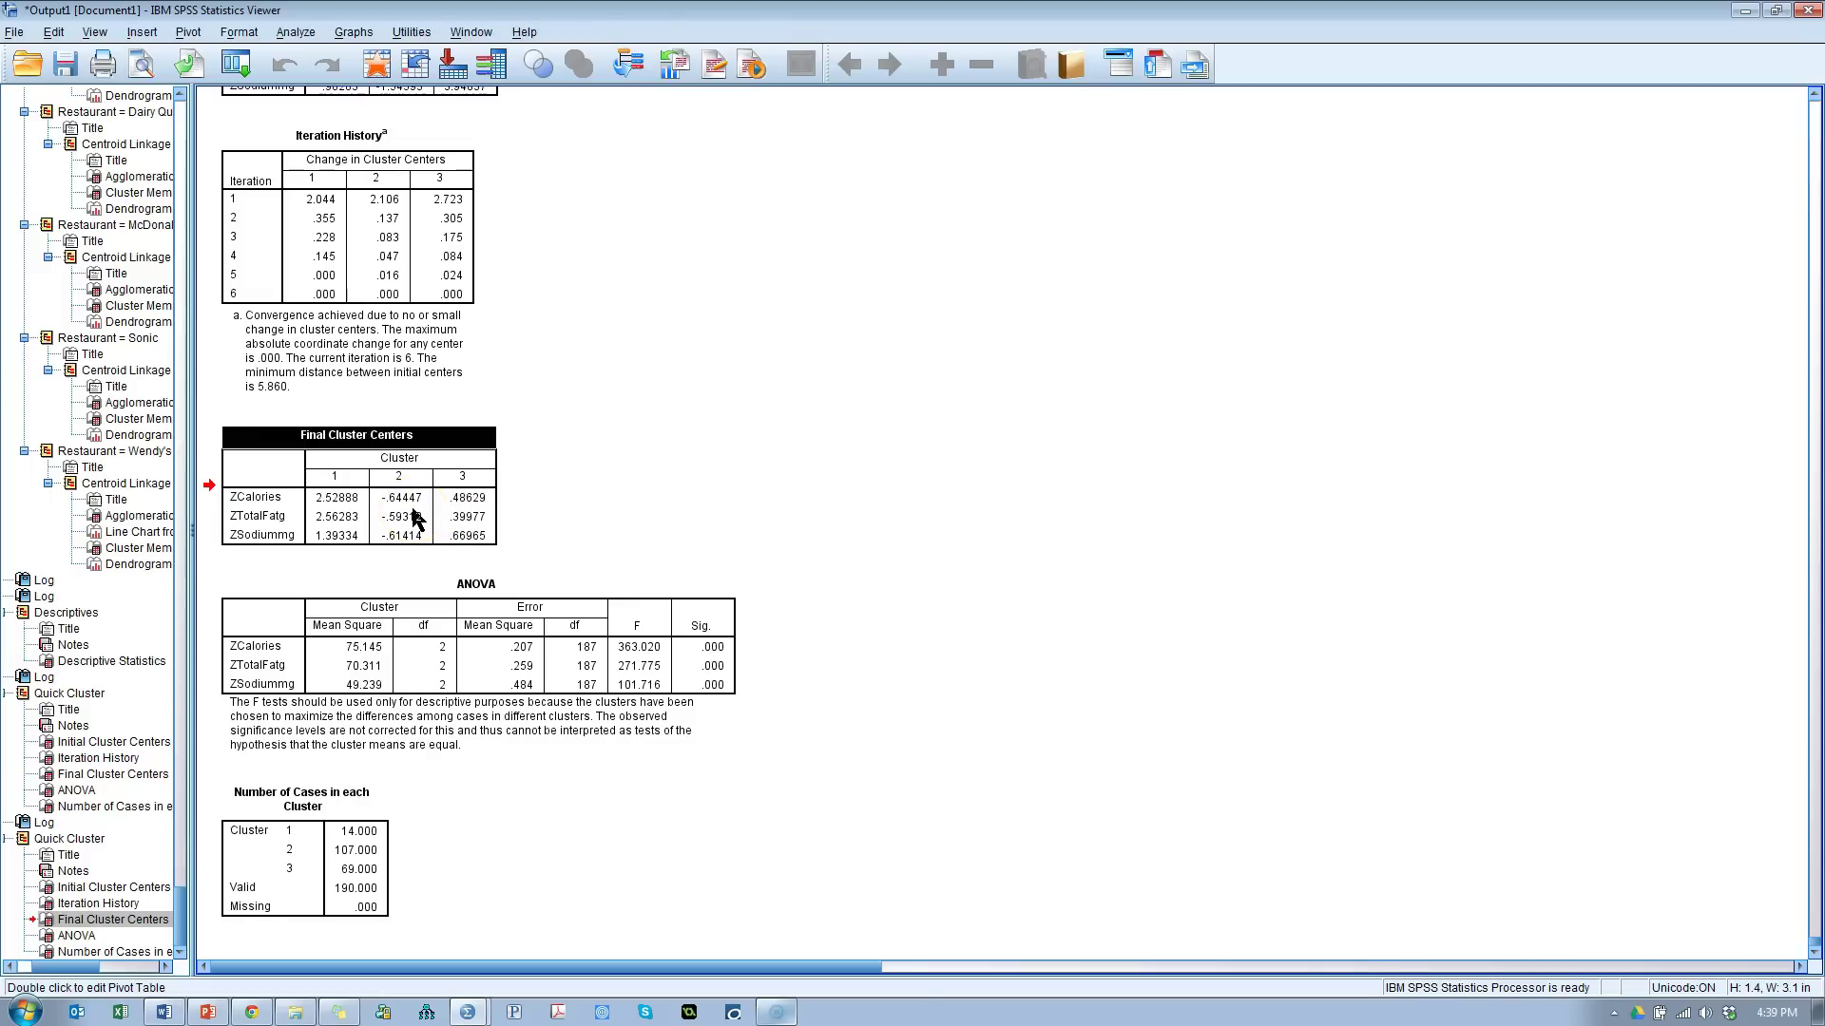
pyautogui.moveTo(318, 504); pyautogui.dragTo(464, 537)
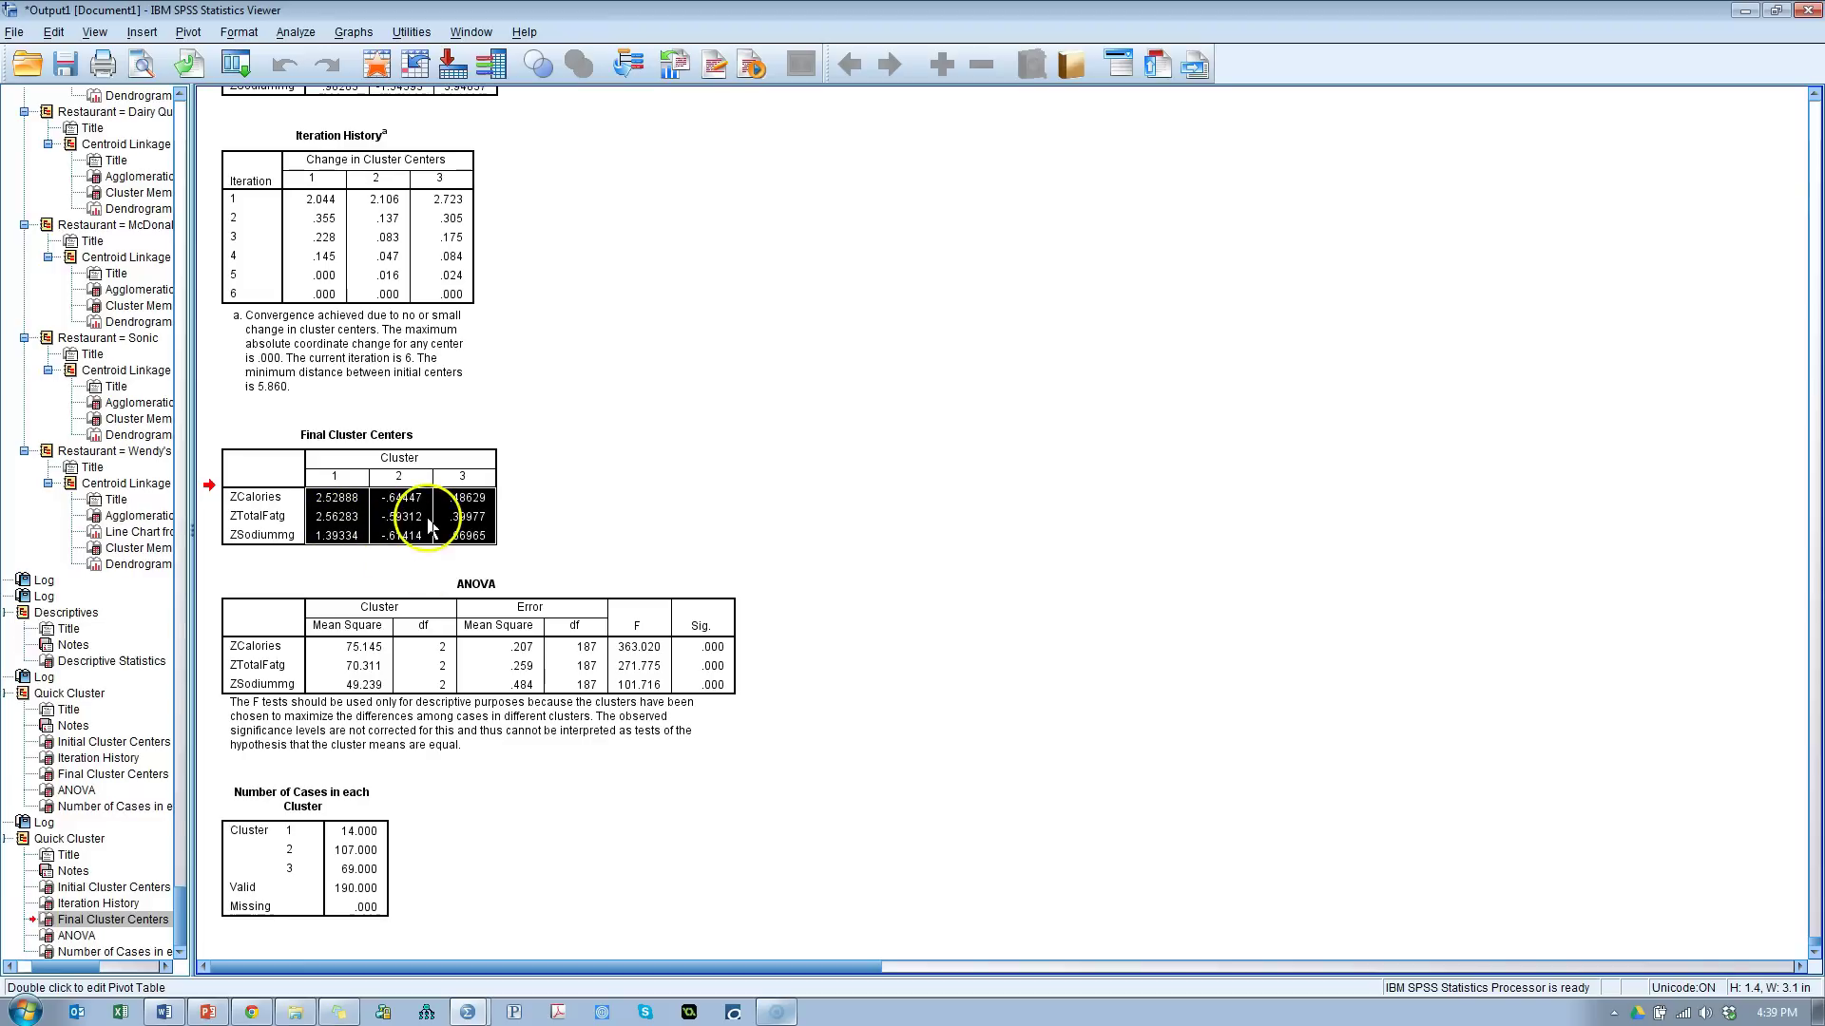
pyautogui.rightClick(425, 516)
pyautogui.moveTo(520, 697)
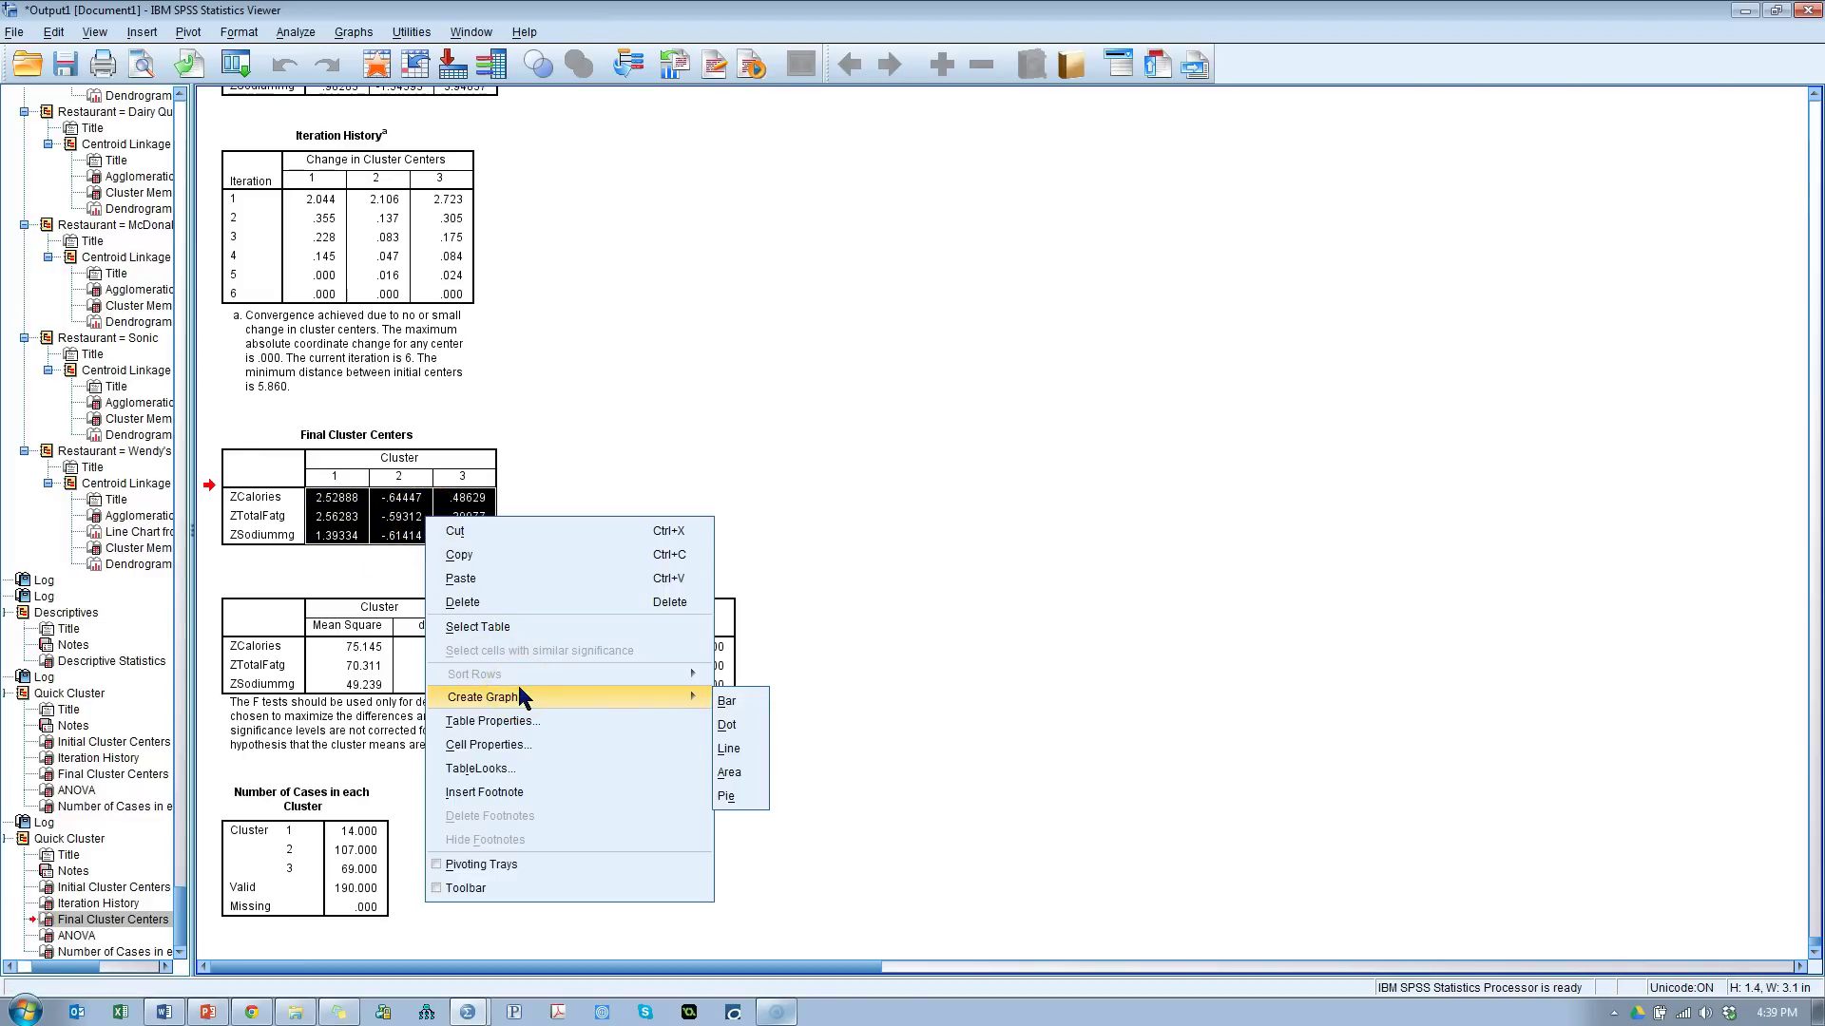
pyautogui.click(715, 700)
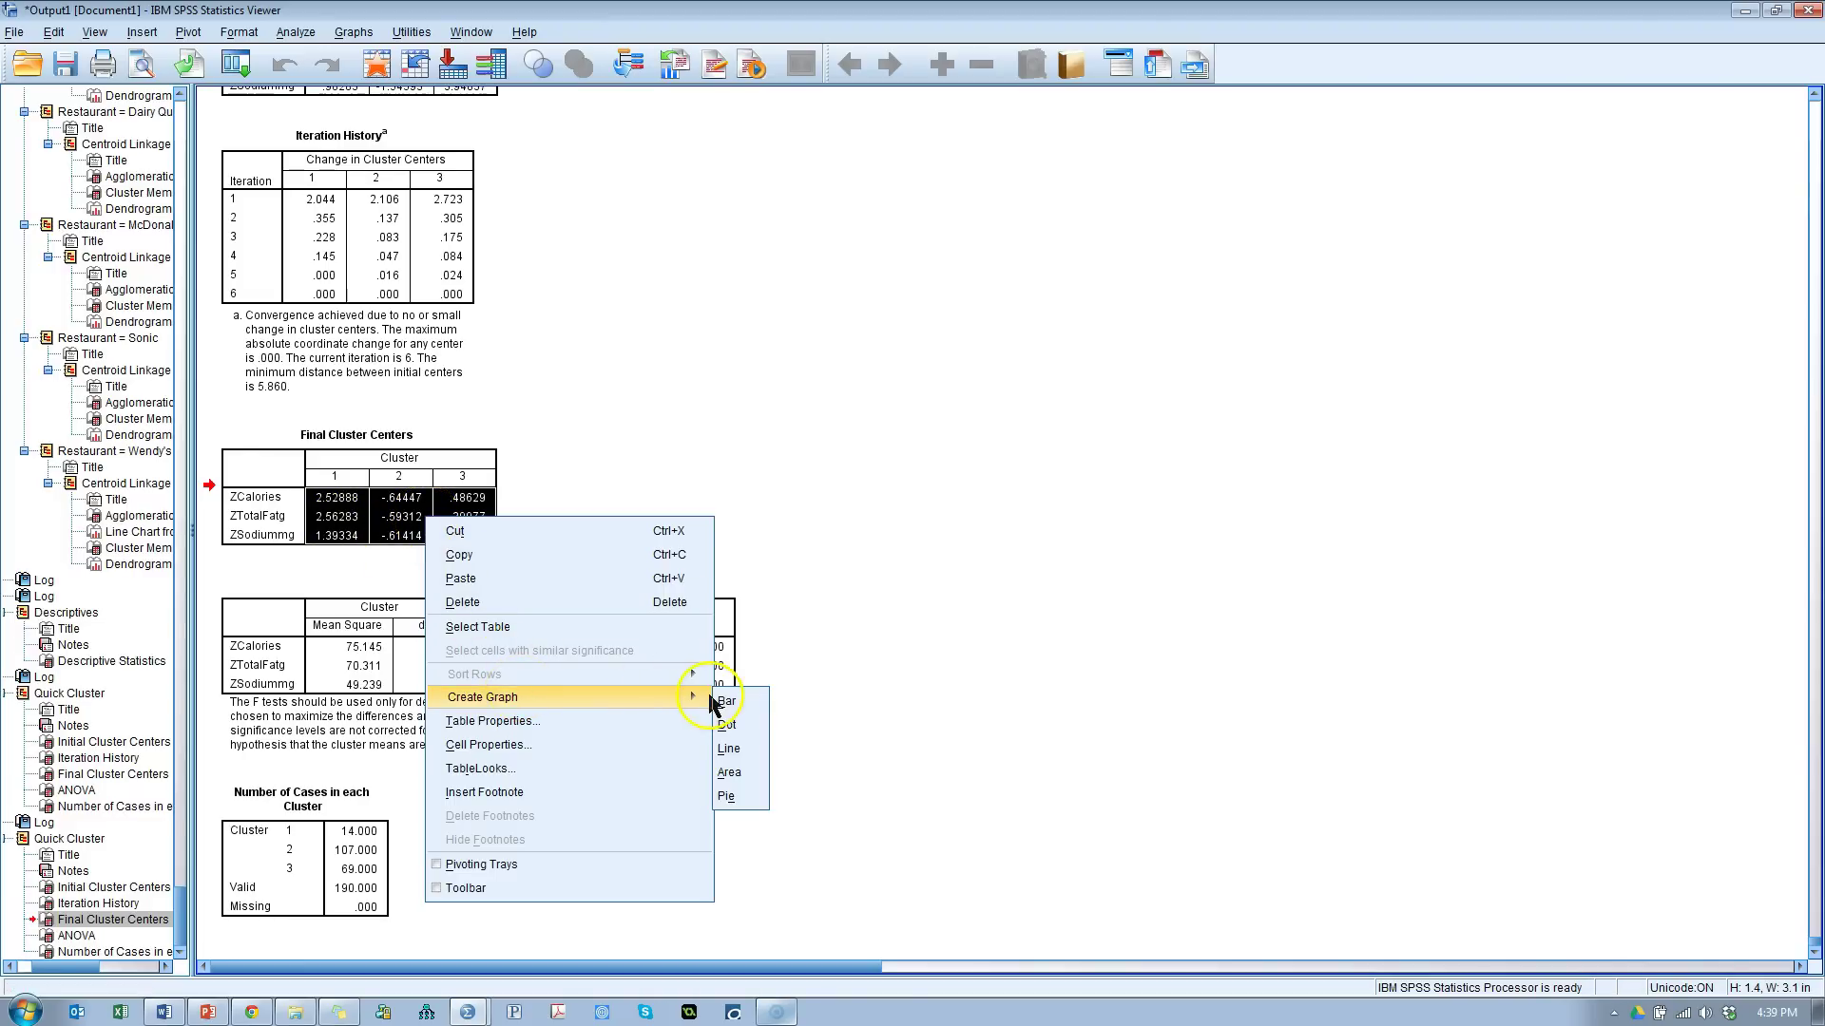
pyautogui.click(760, 711)
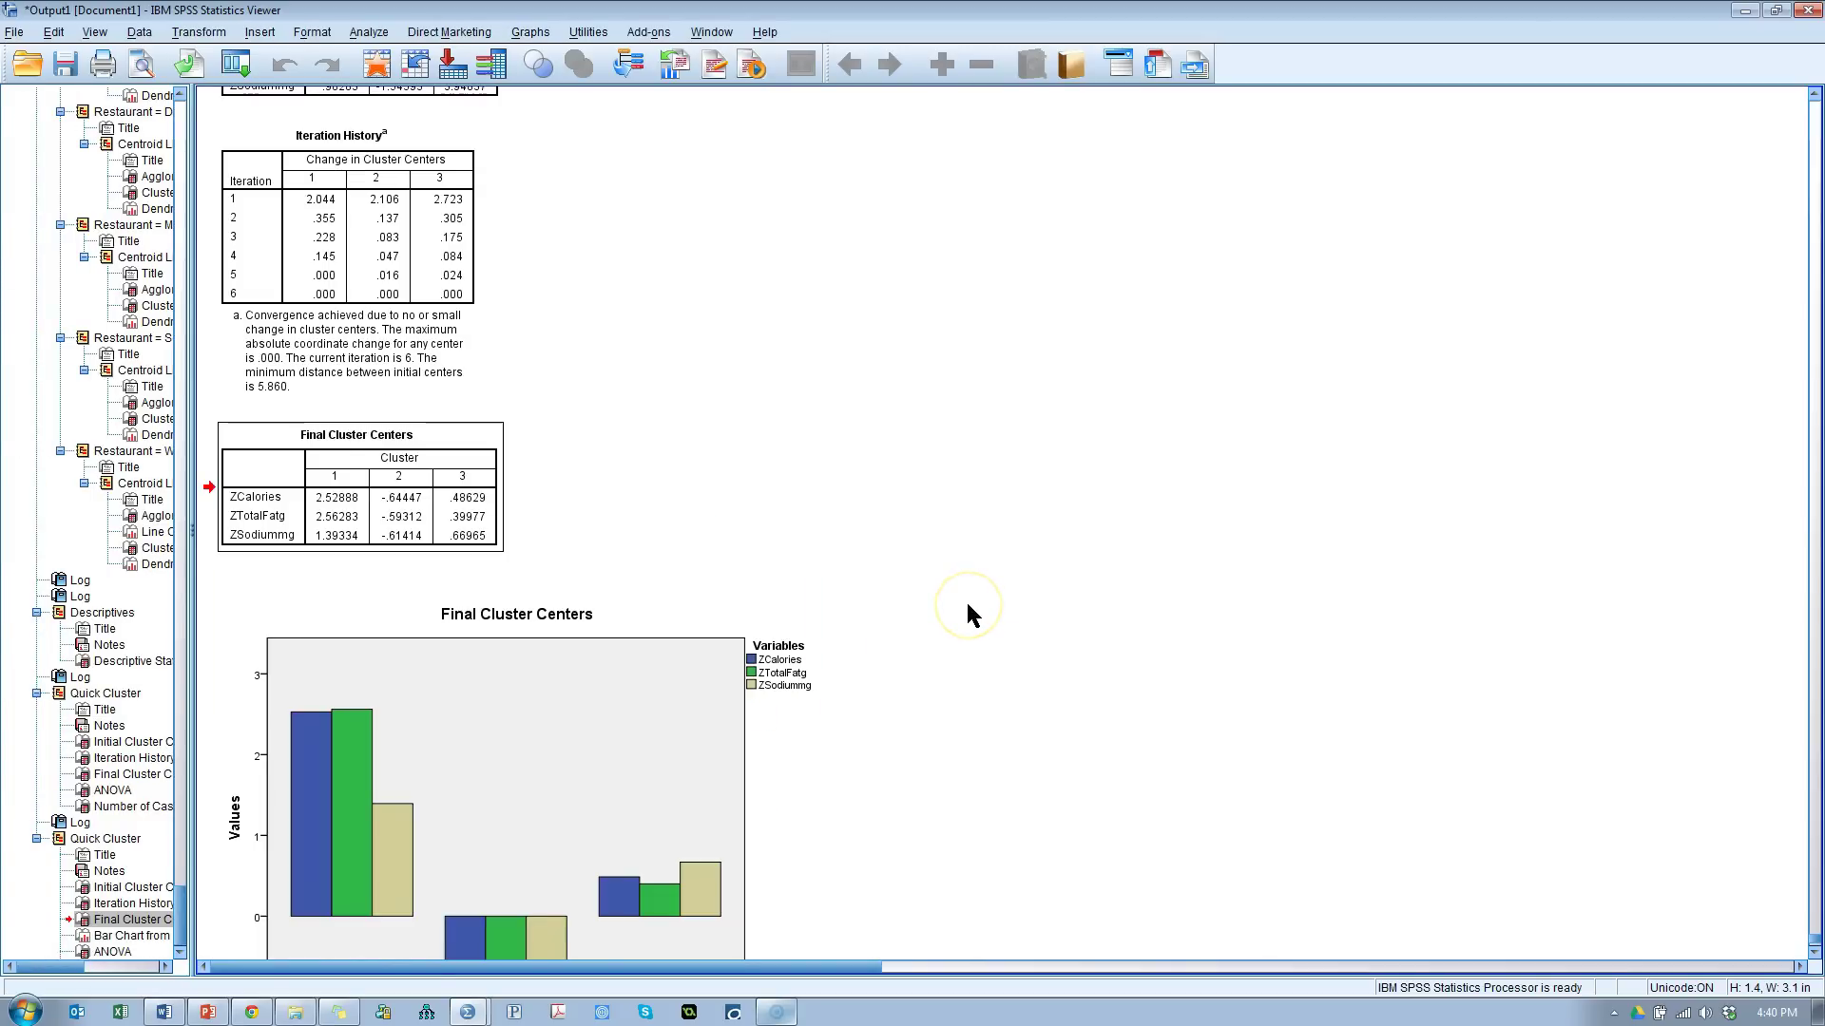
# Step: Copy the new Final Cluster Centers bar chart and switch to the Word document
pyautogui.scroll(-3, 967, 605)
pyautogui.scroll(-3, 966, 590)
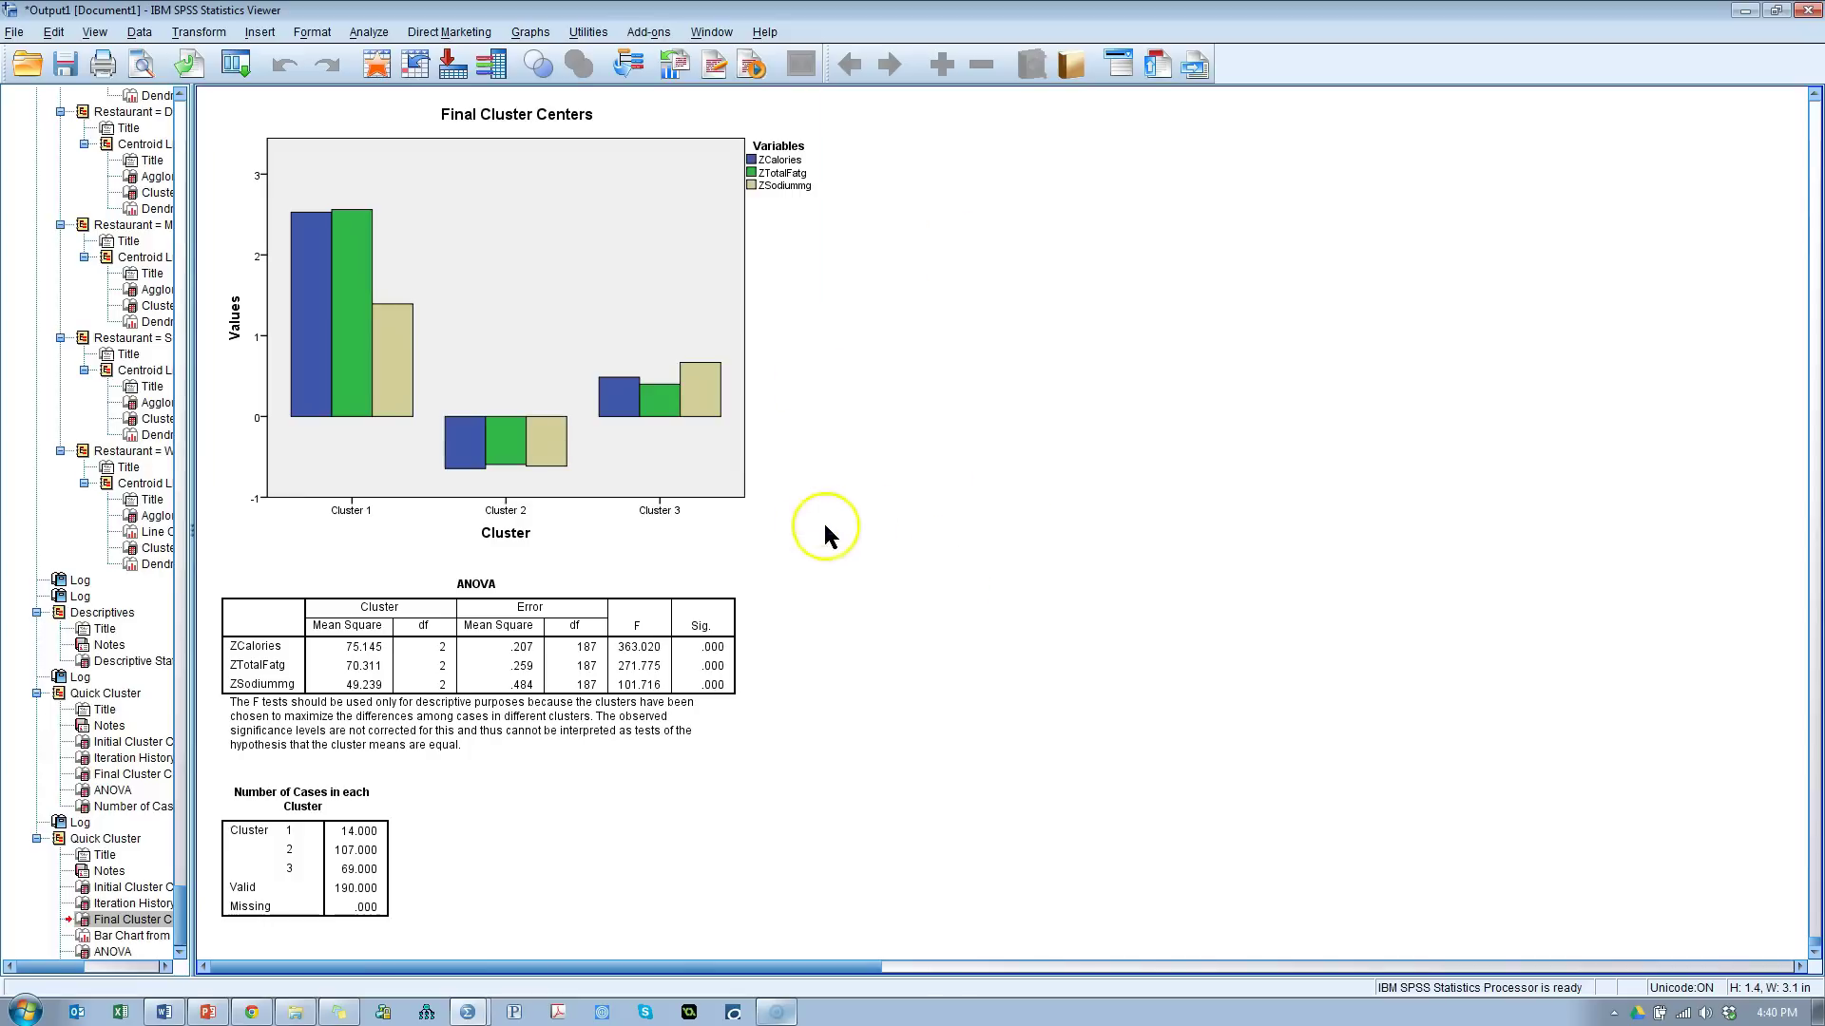
pyautogui.click(491, 349)
pyautogui.rightClick(492, 347)
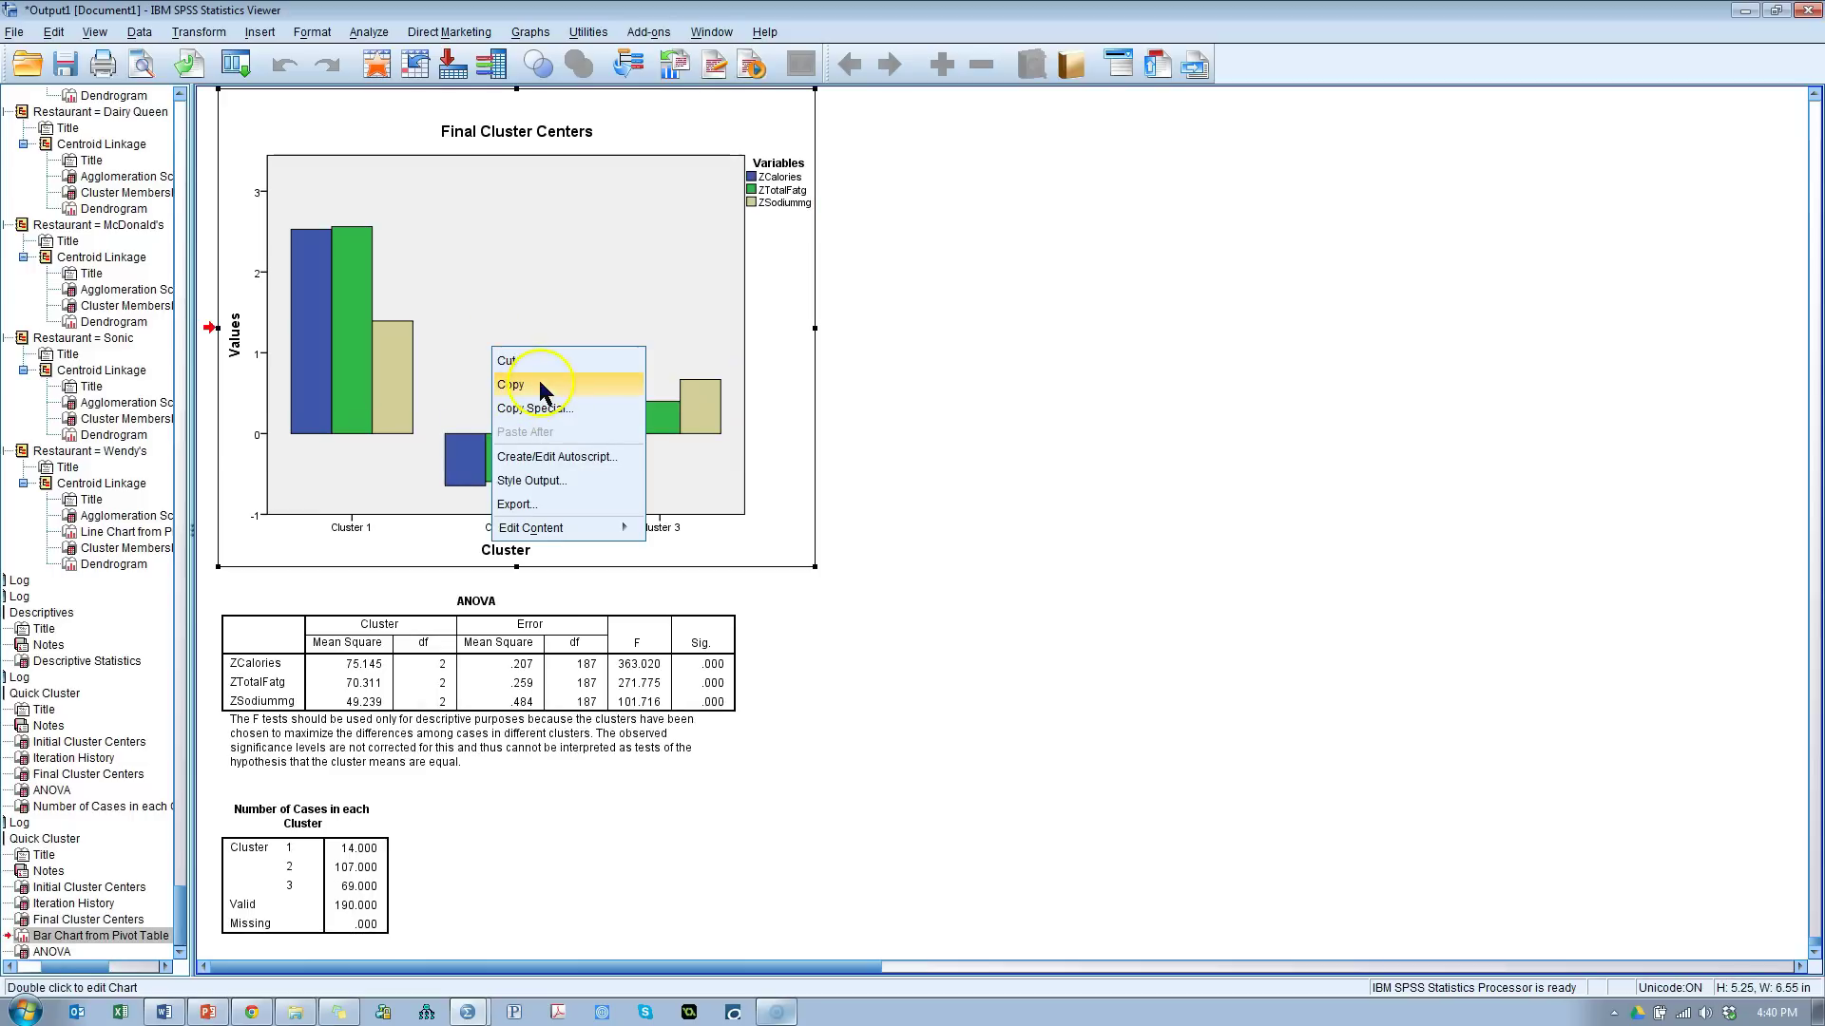
pyautogui.click(539, 380)
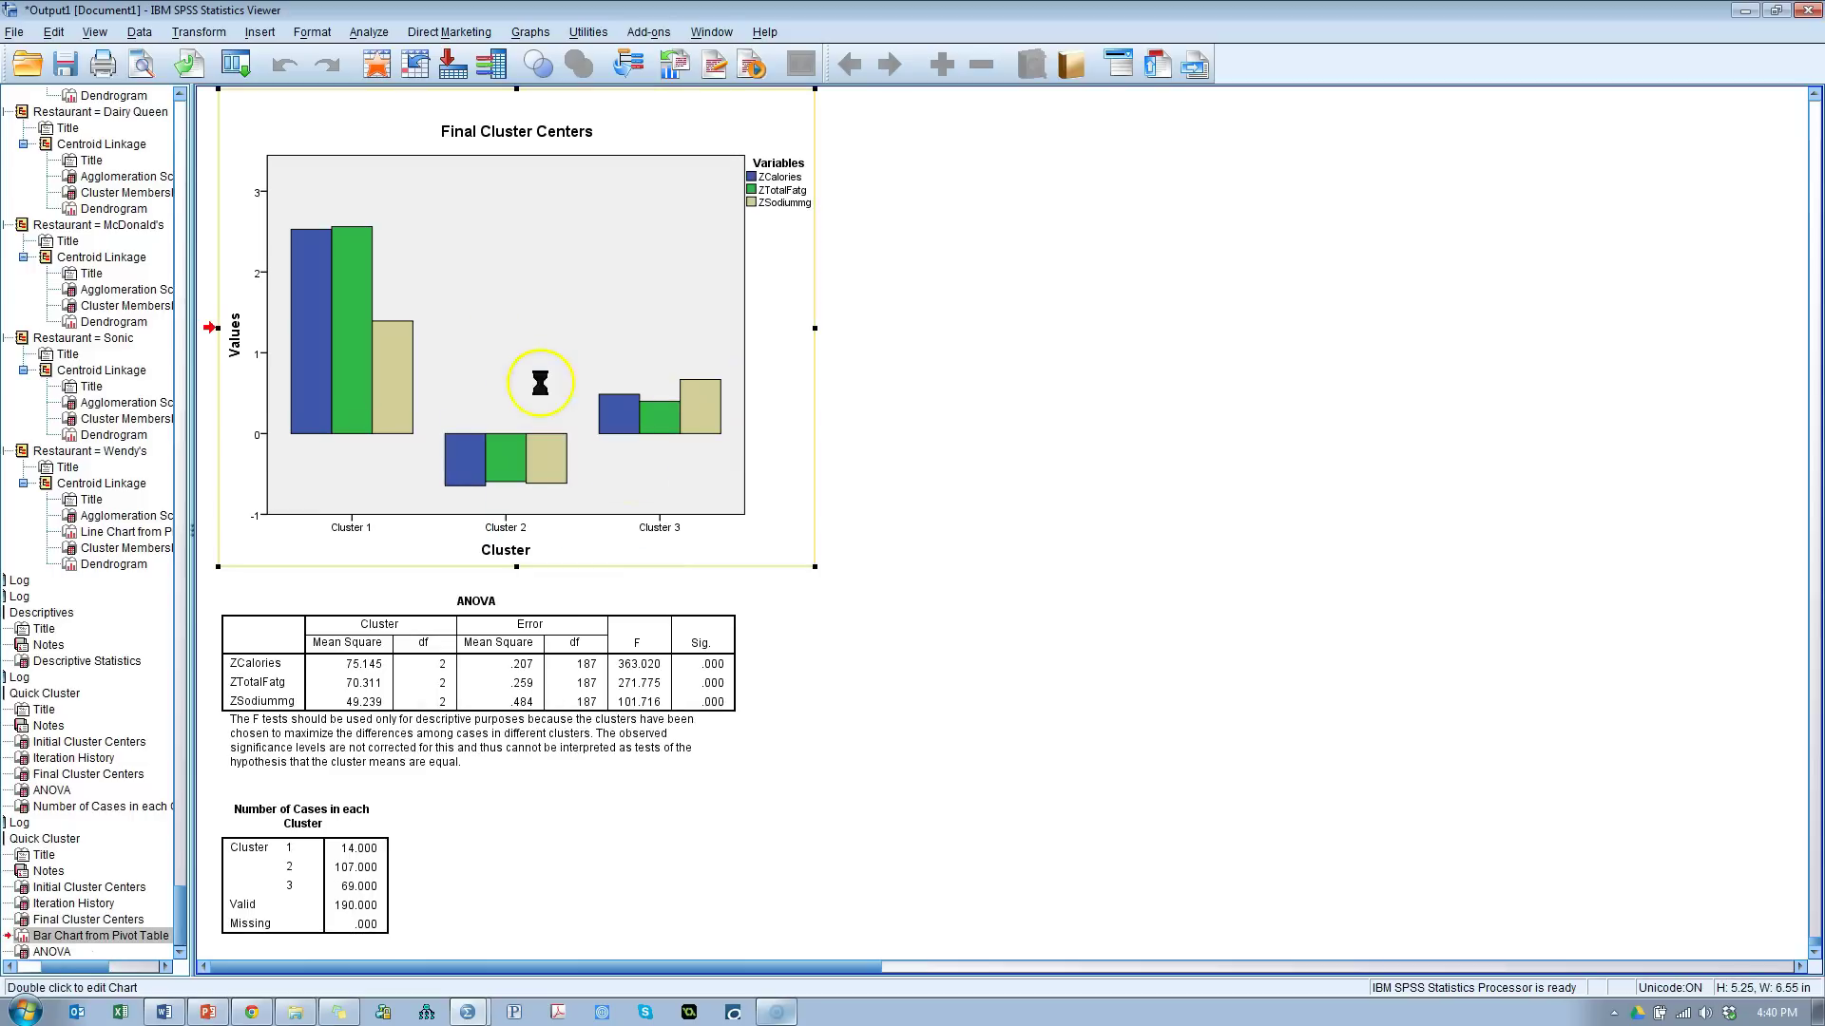
pyautogui.click(163, 1011)
# Step: Delete the old dendrogram picture and paste the cluster centers bar chart in its place
pyautogui.click(936, 469)
pyautogui.press('Delete')
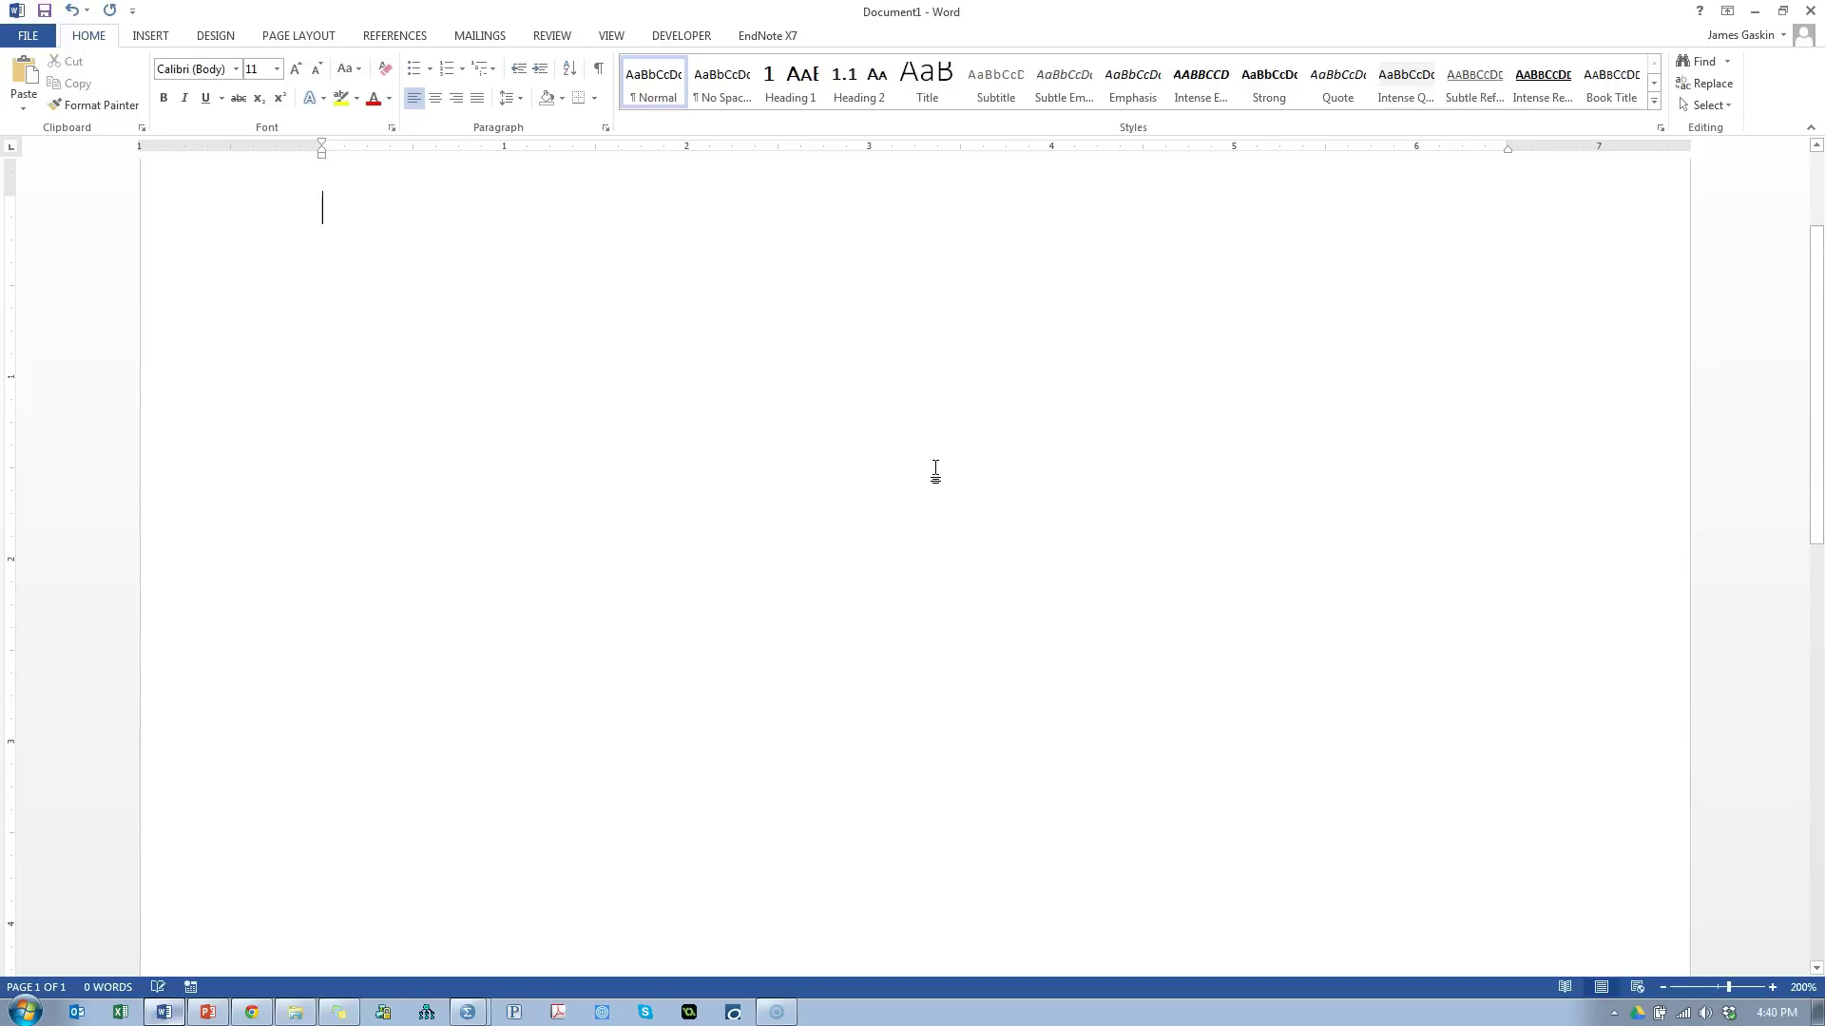
pyautogui.hotkey('ctrl', 'v')
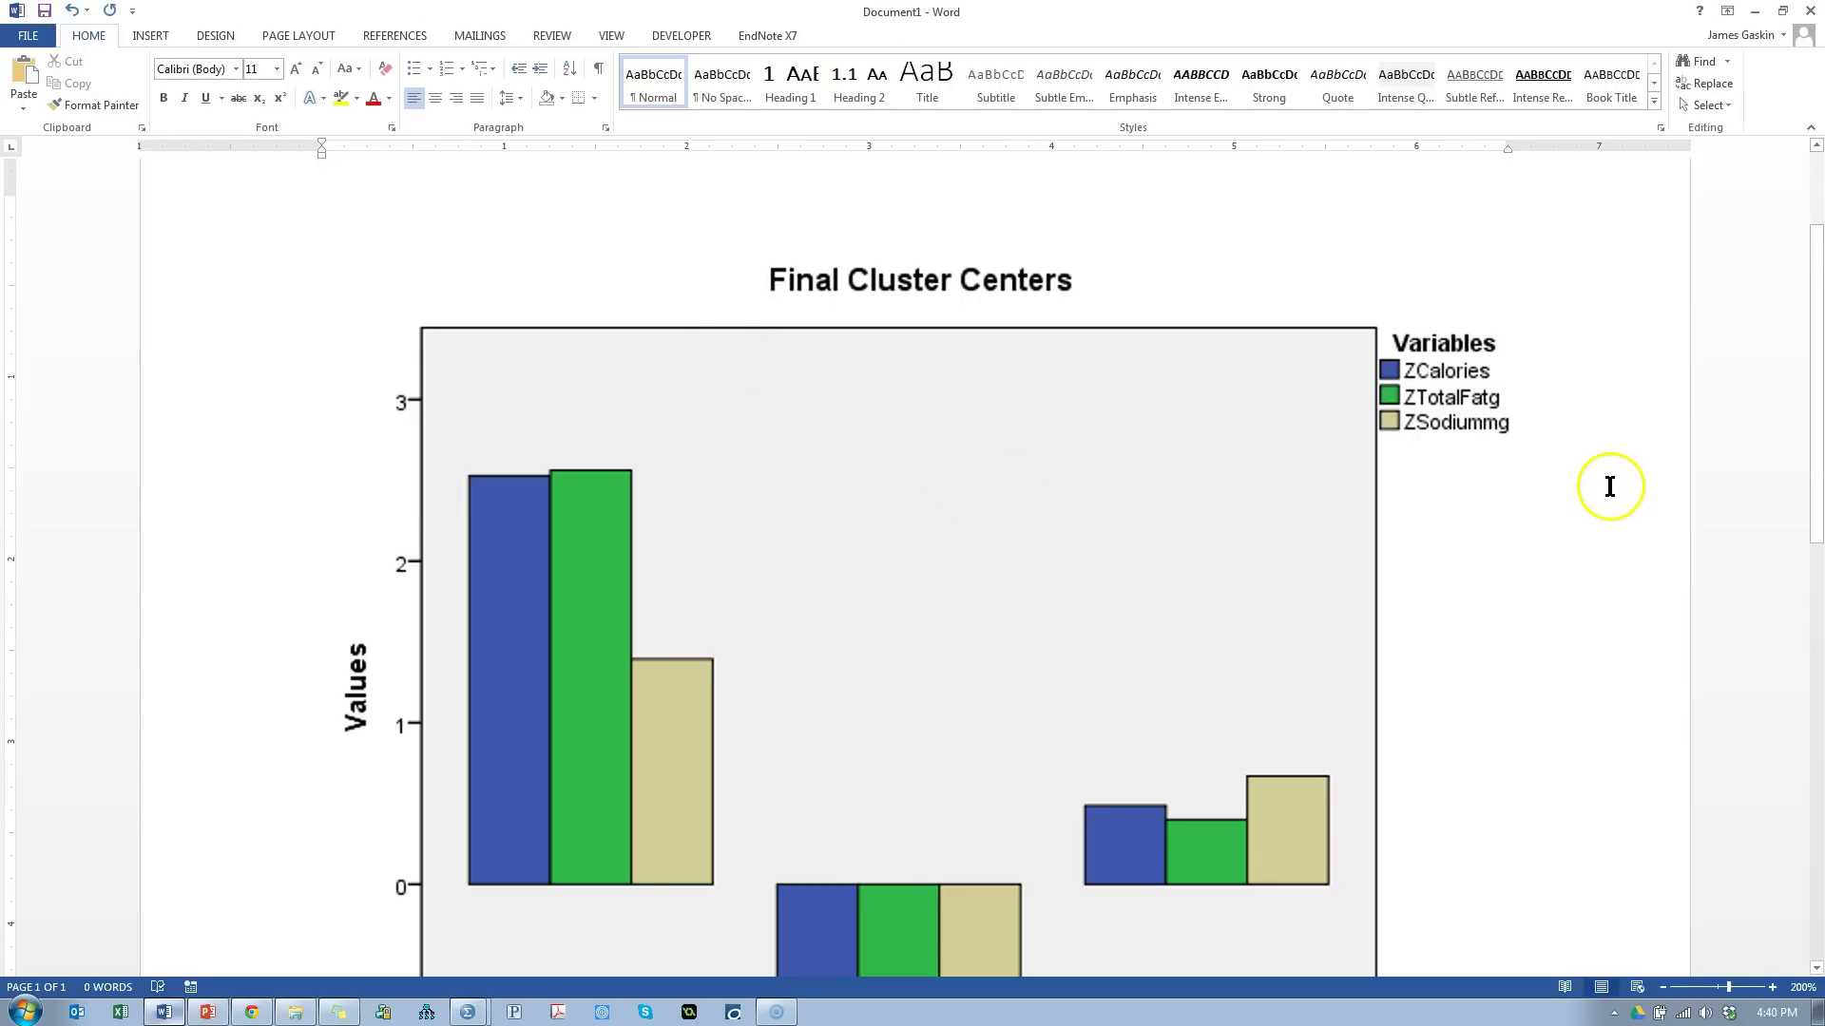
pyautogui.scroll(-3, 1616, 494)
pyautogui.moveTo(1813, 397); pyautogui.dragTo(1805, 353)
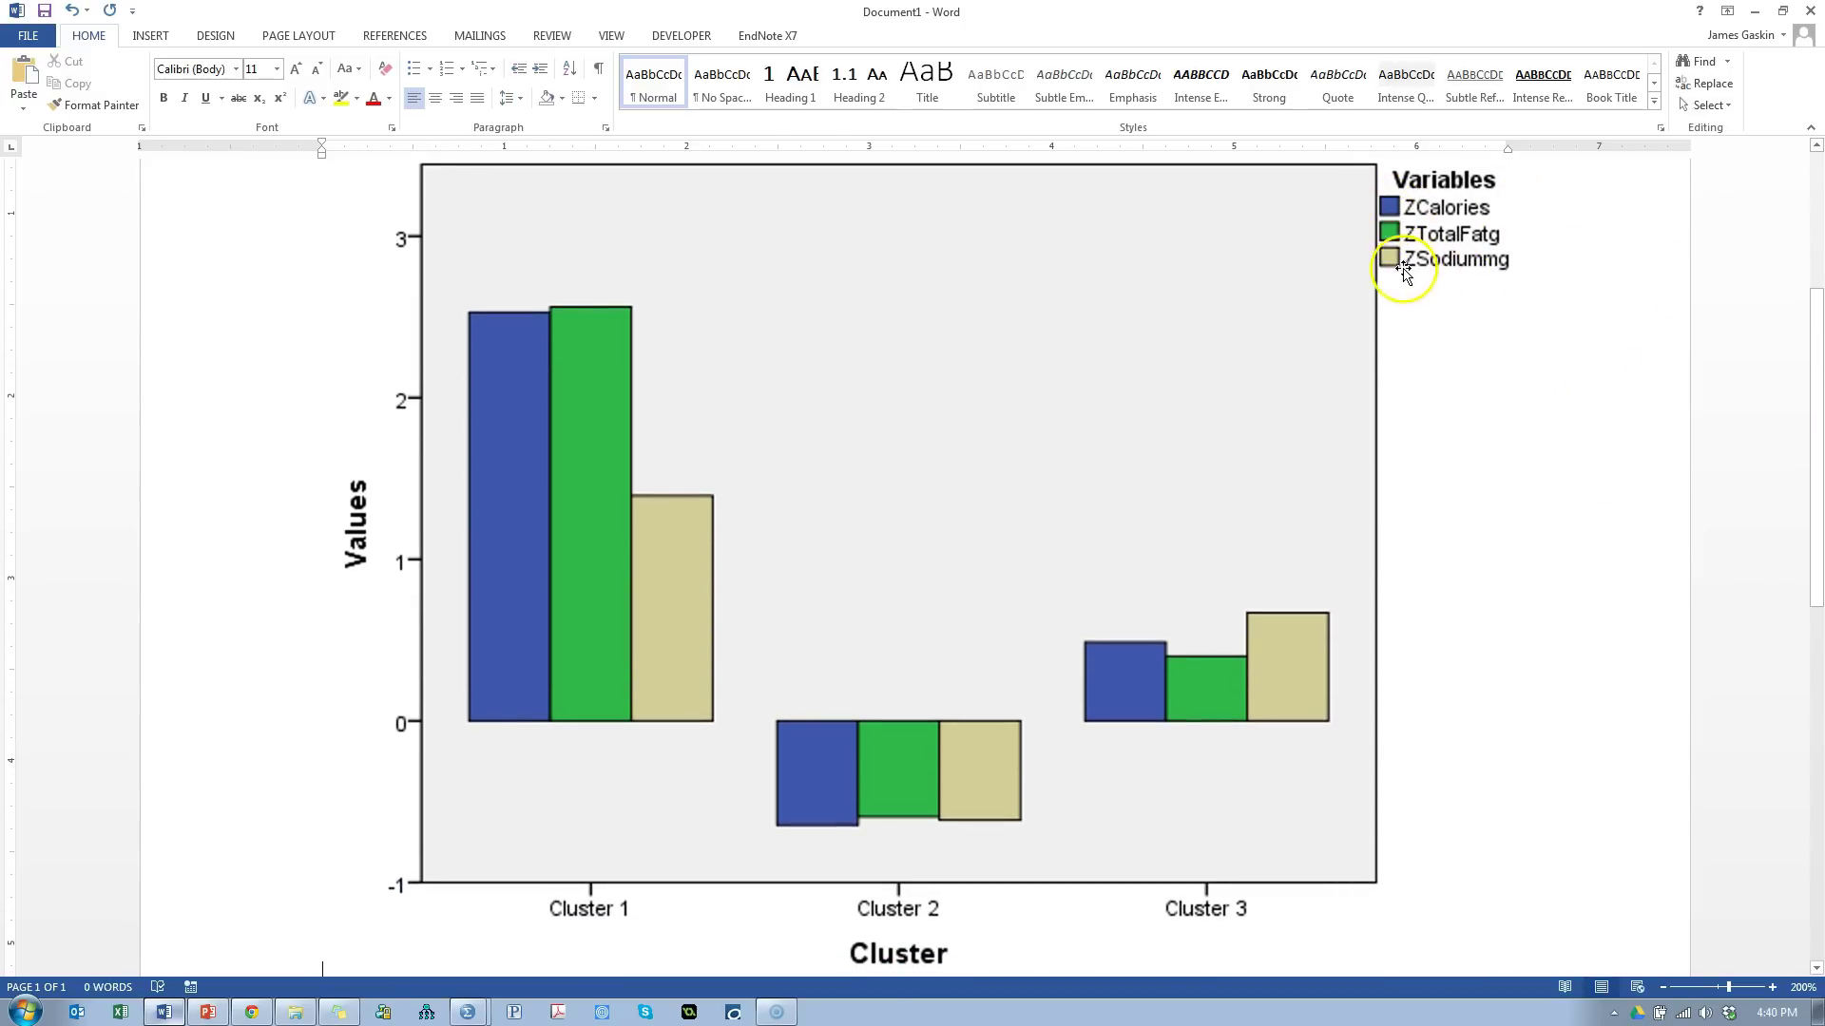
pyautogui.moveTo(1815, 413); pyautogui.dragTo(1817, 461)
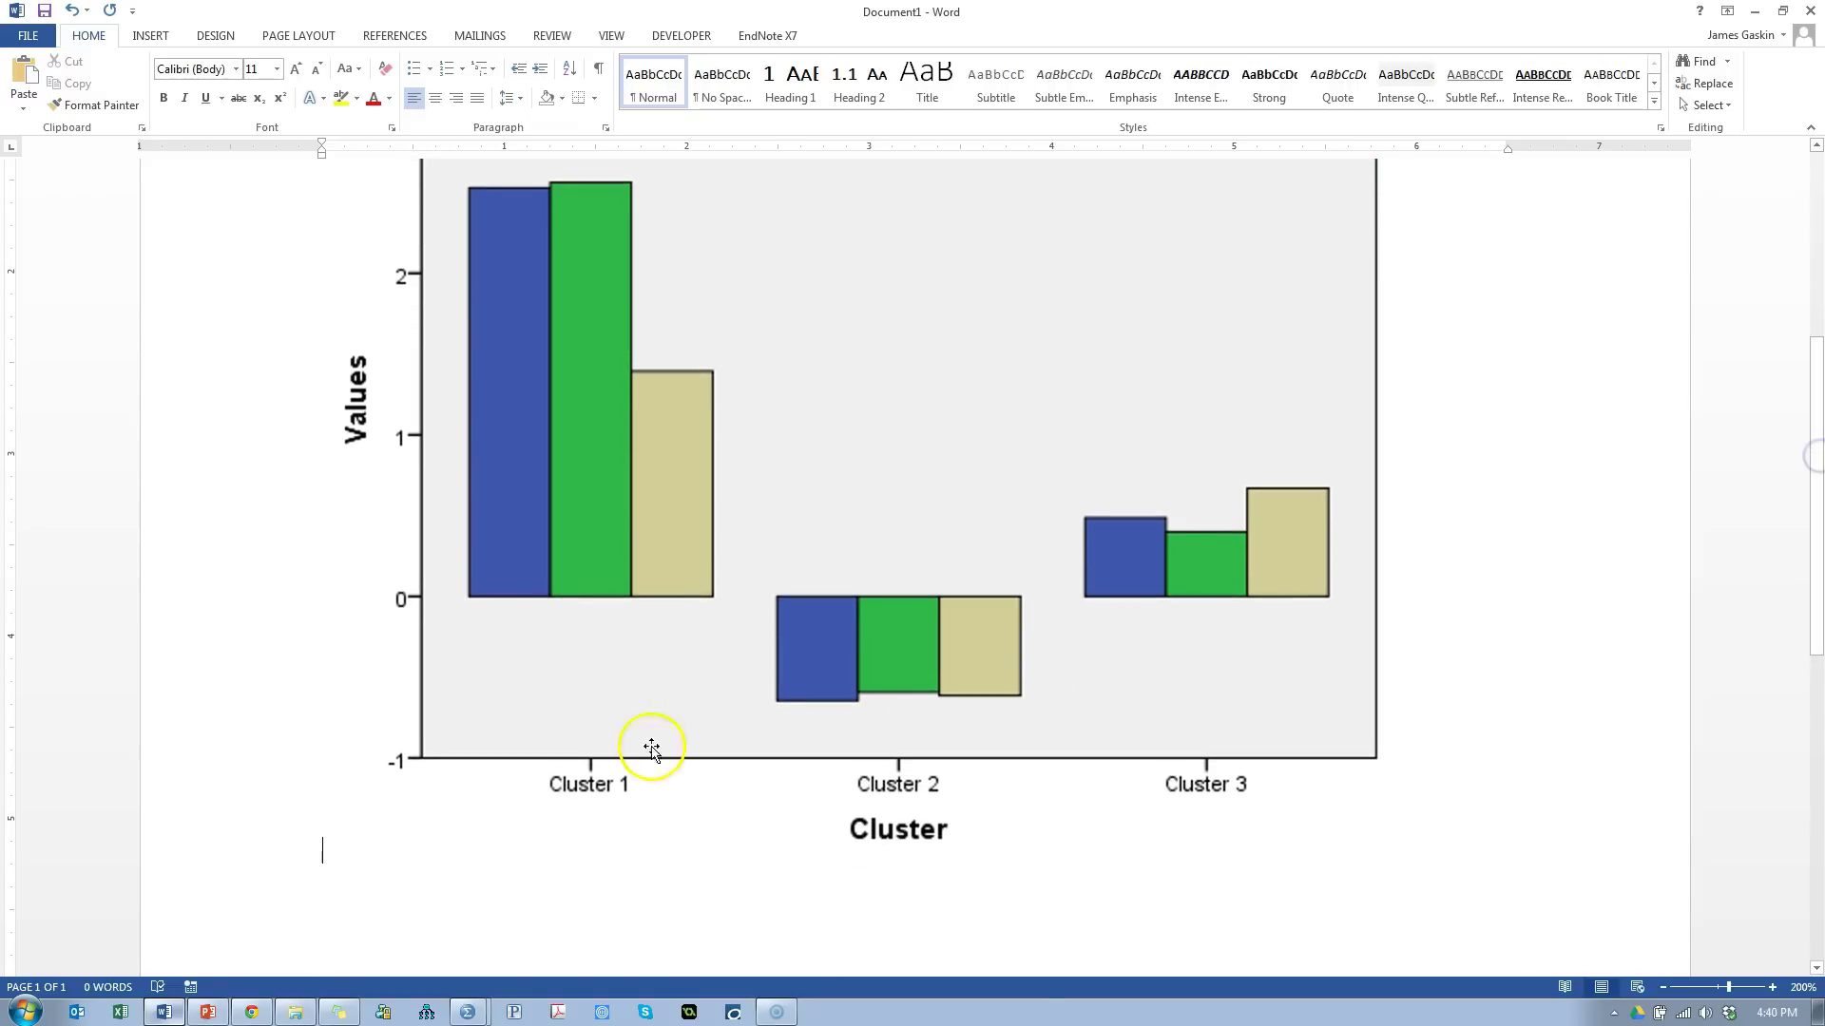
pyautogui.moveTo(1817, 660); pyautogui.dragTo(1817, 610)
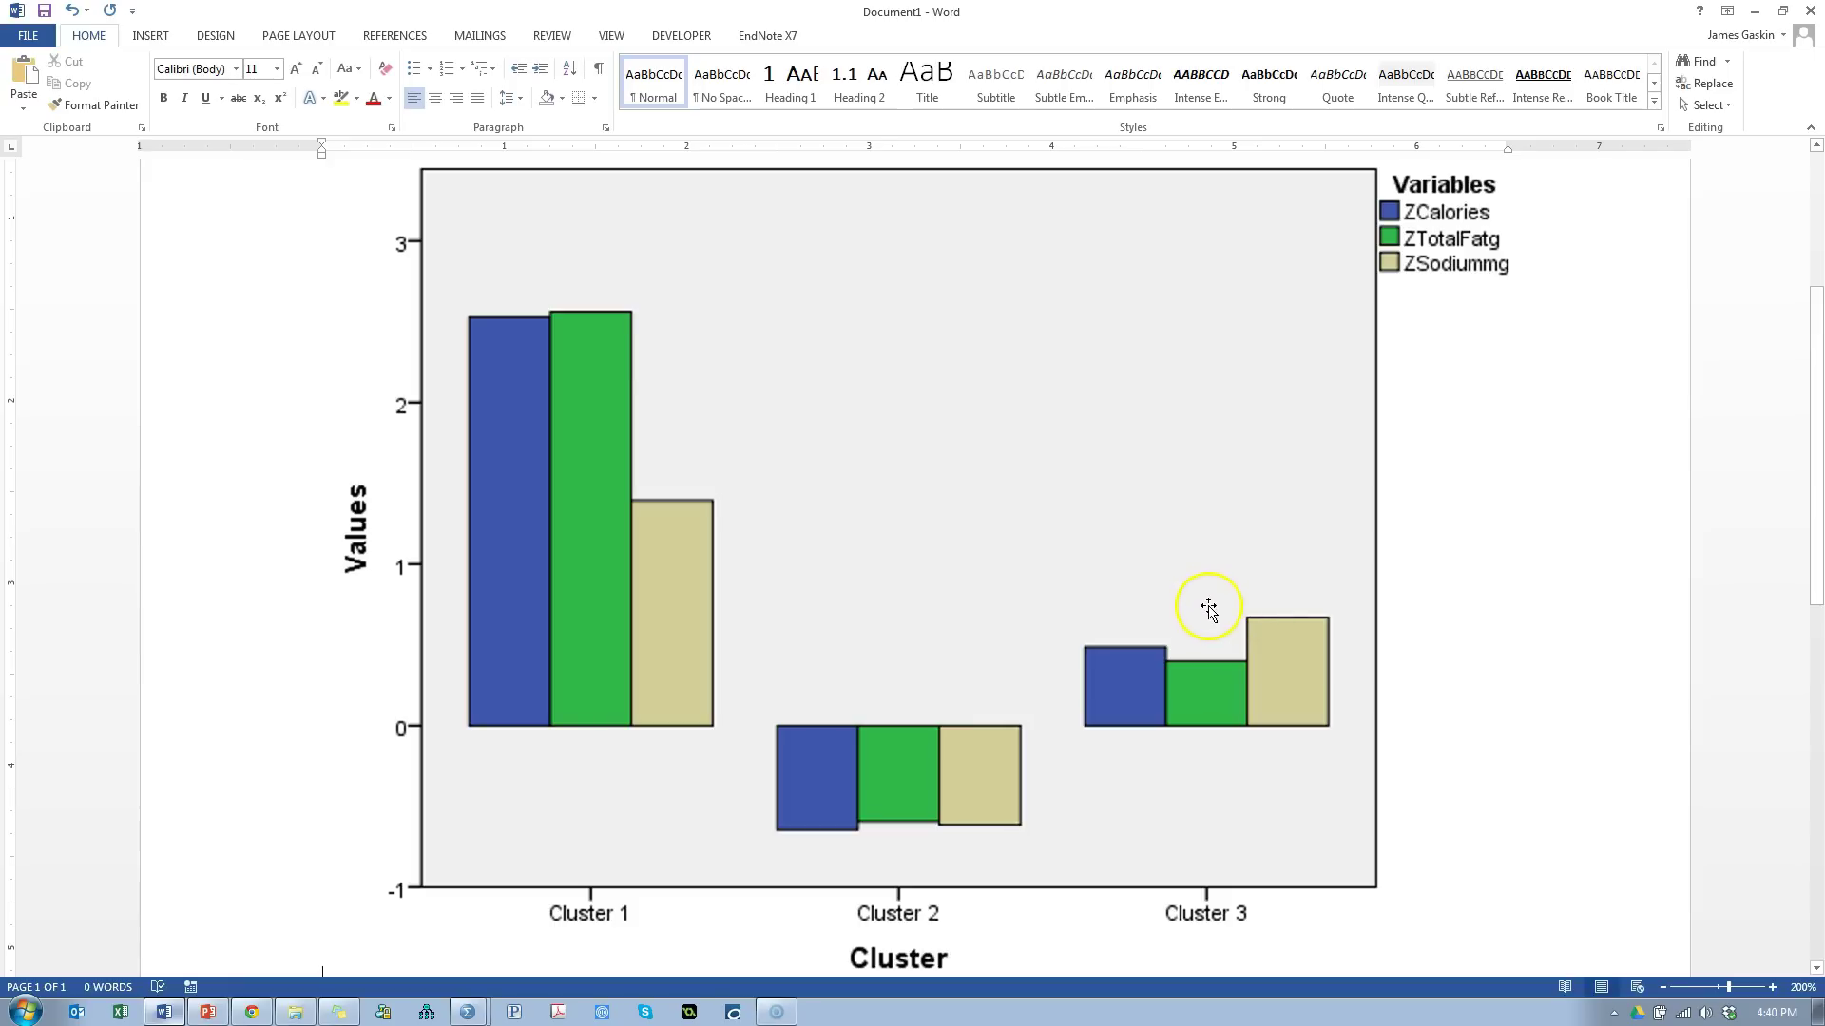
# Step: Return to the SPSS output and select the three-cluster ANOVA table
pyautogui.hotkey('alt', 'Tab')
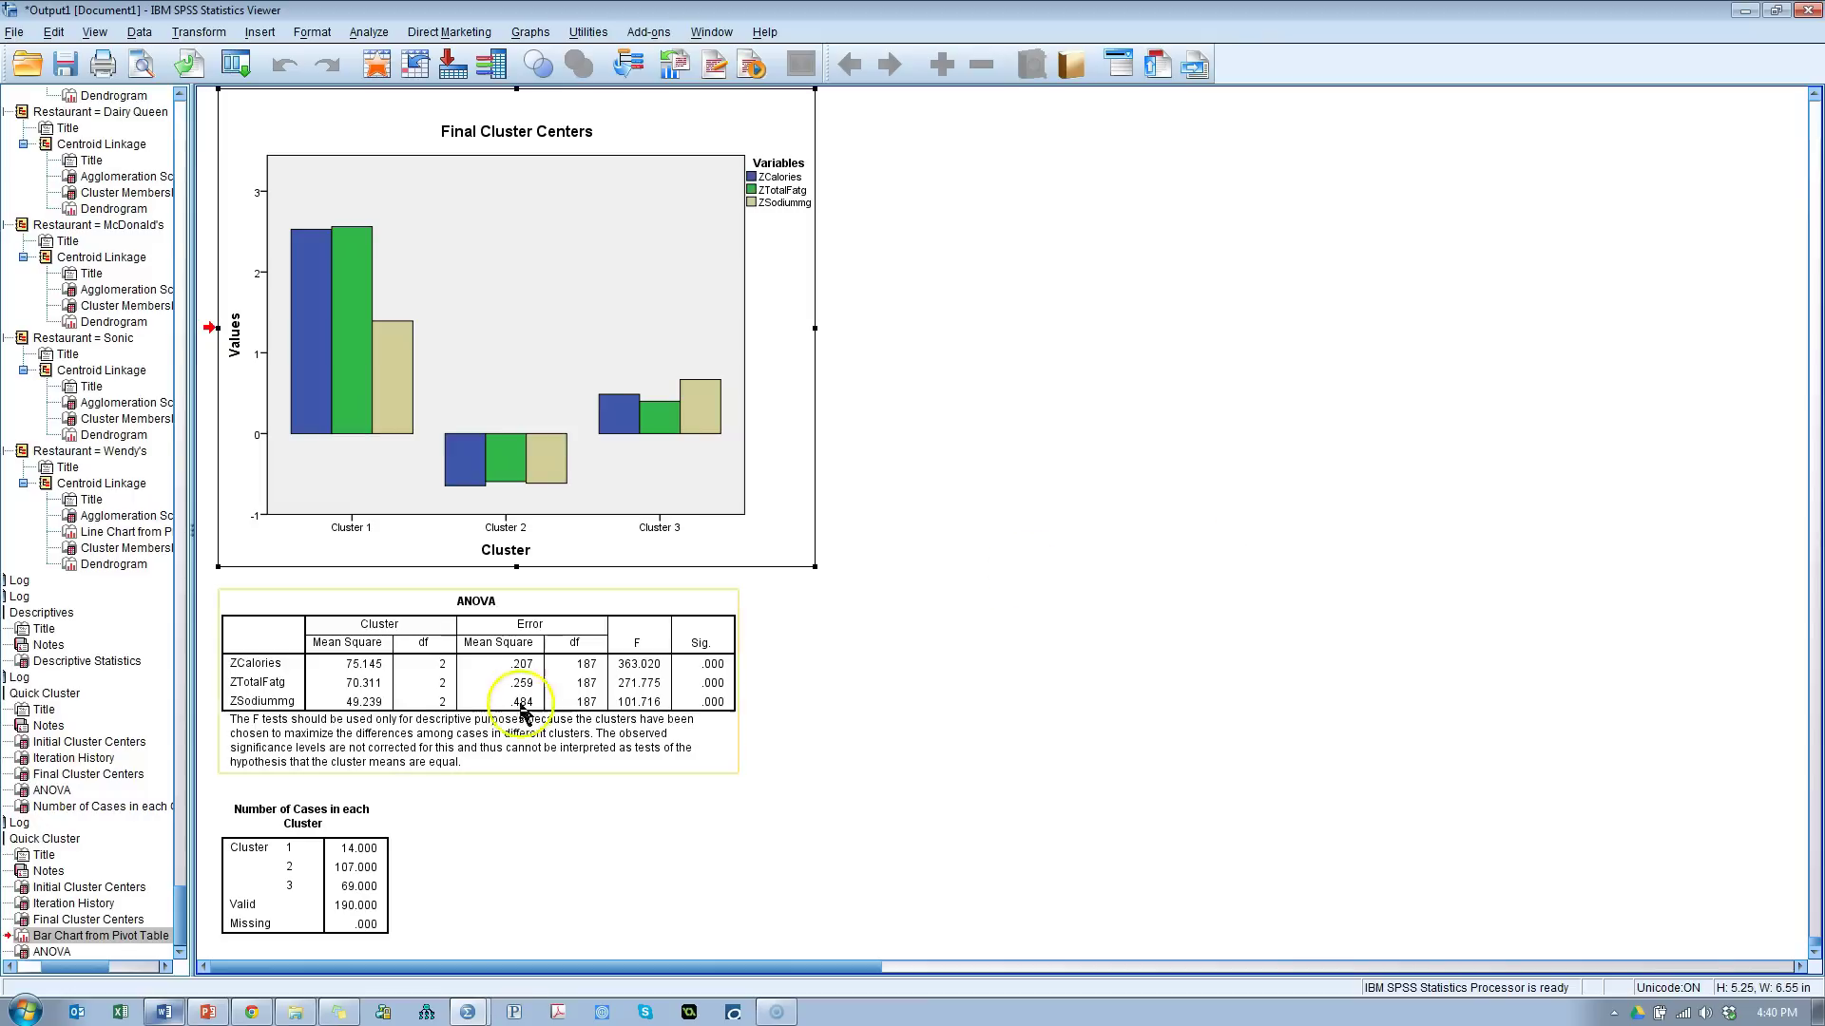
pyautogui.click(567, 696)
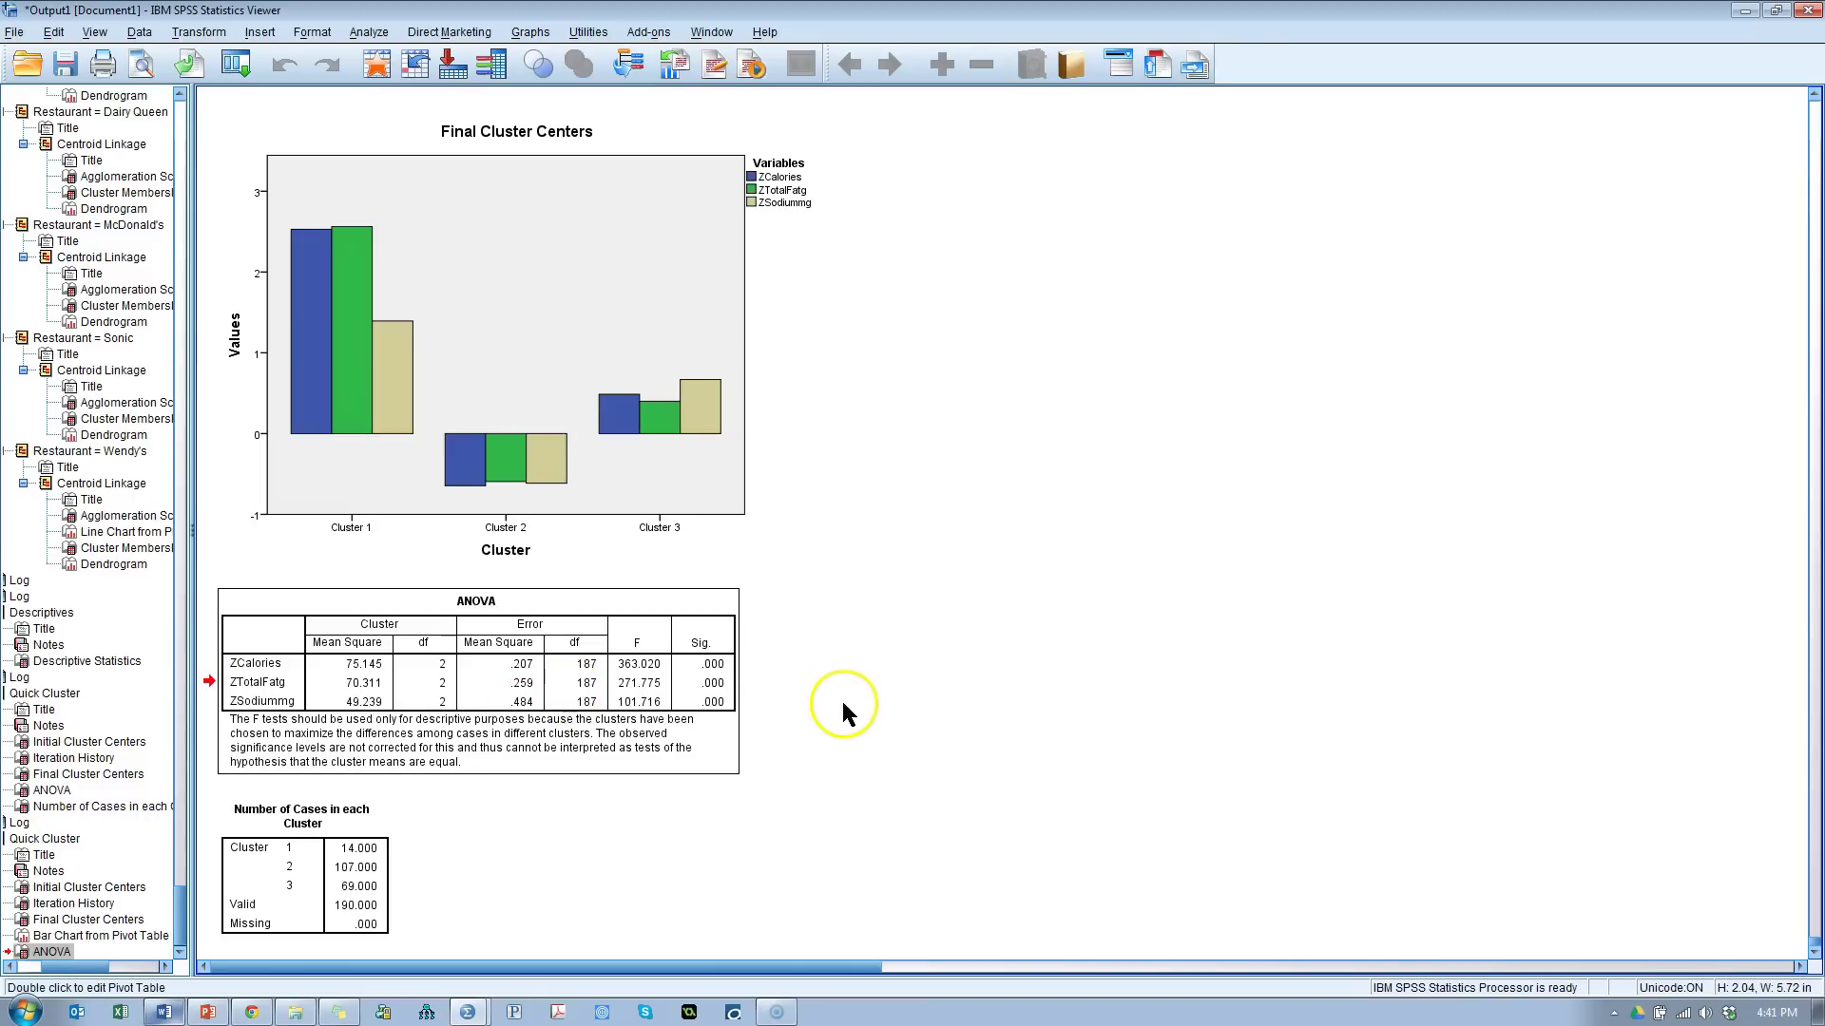
pyautogui.scroll(-1, 867, 673)
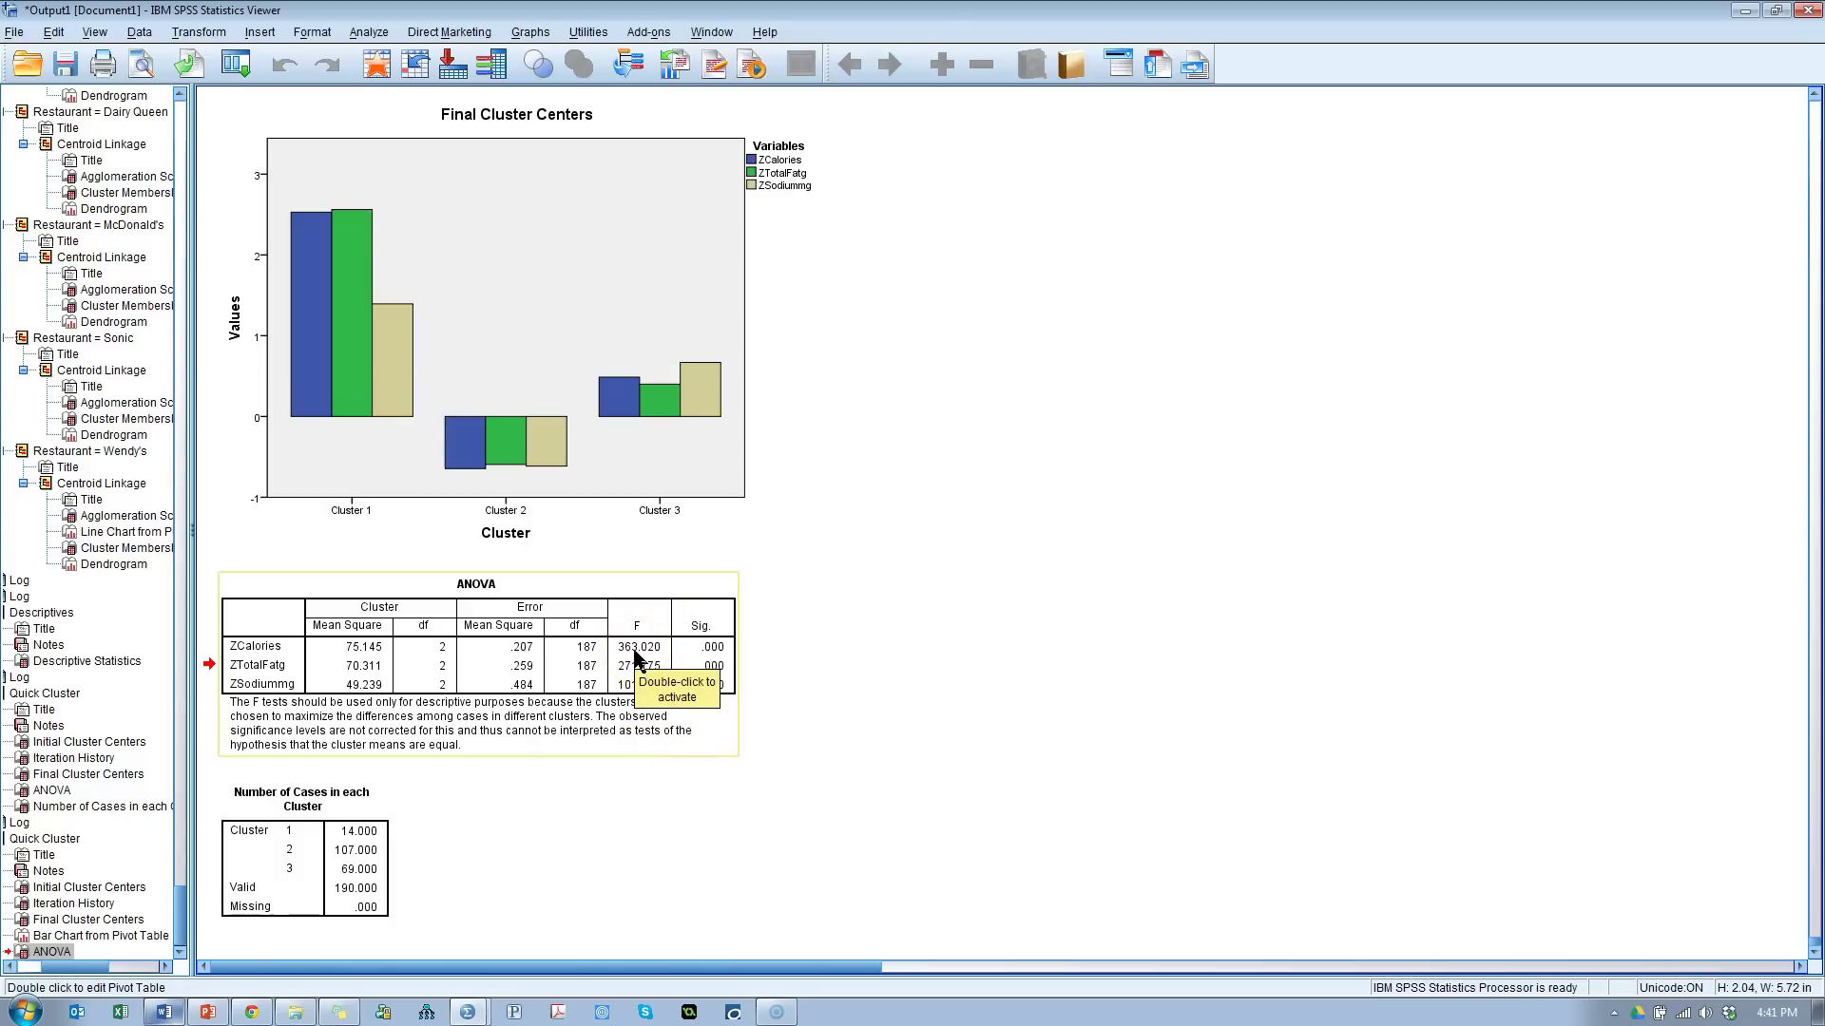
pyautogui.click(269, 656)
pyautogui.click(1012, 679)
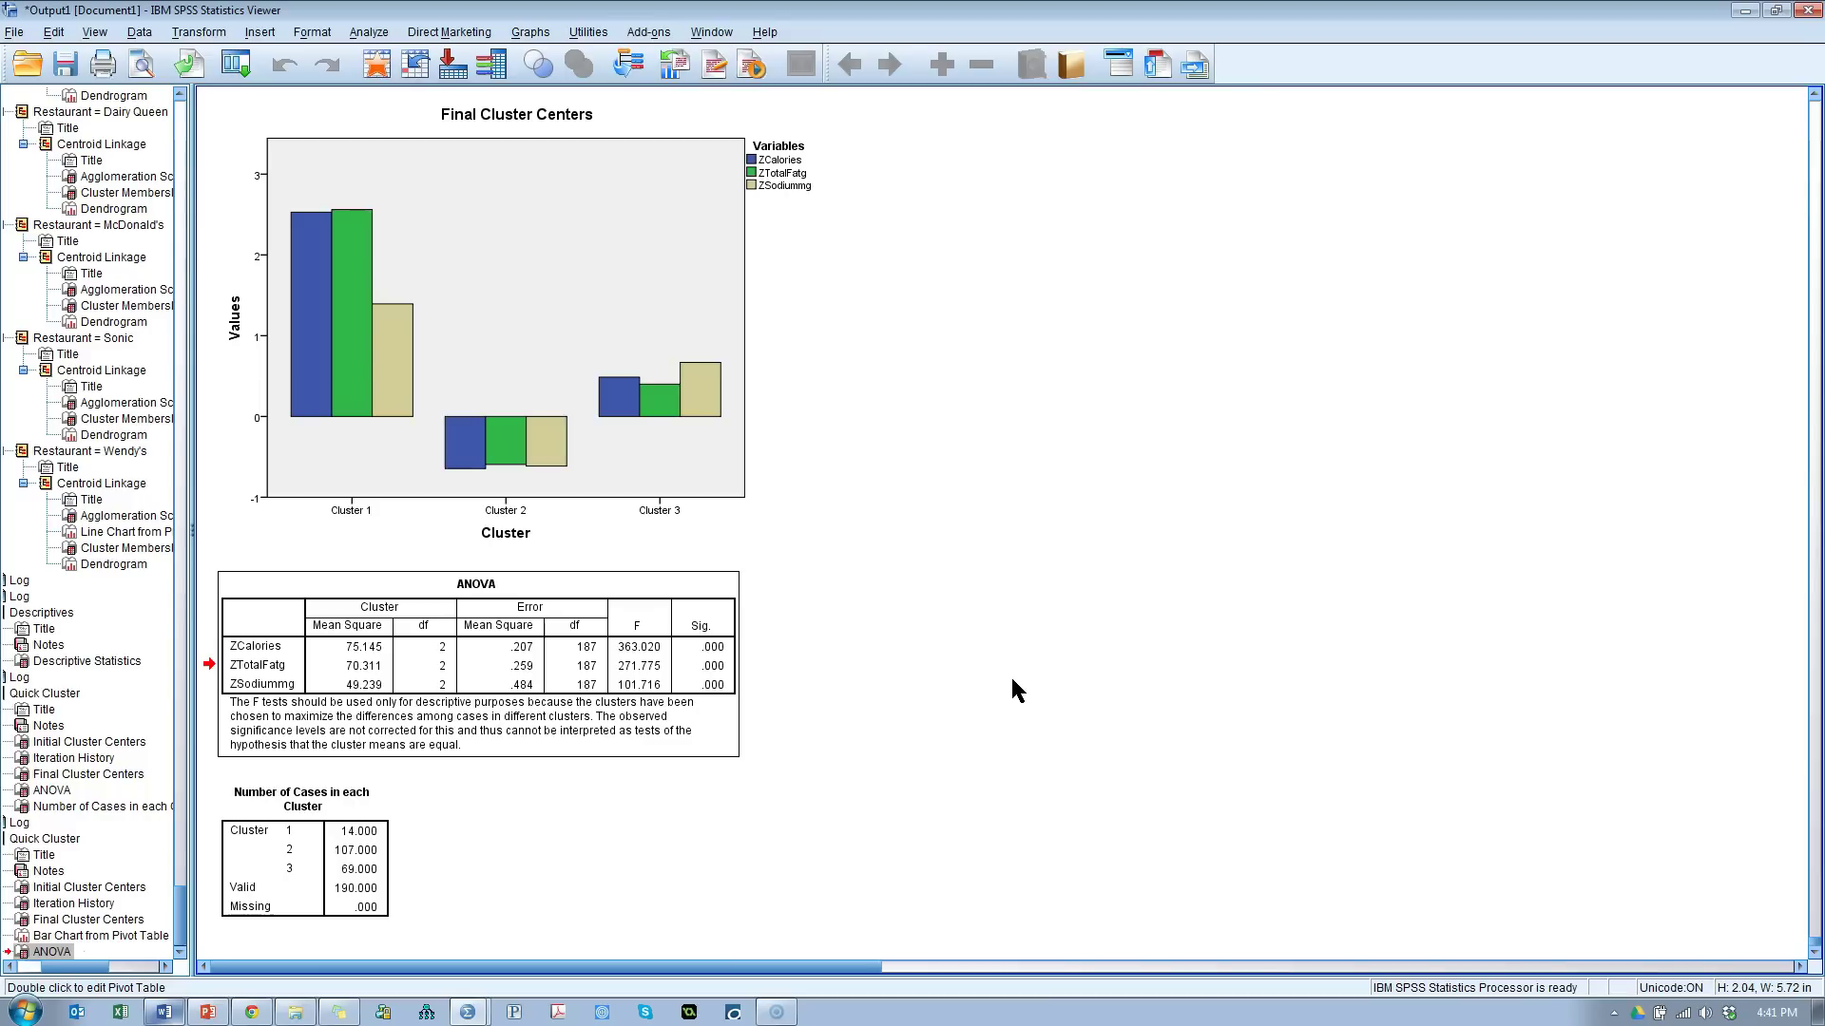
pyautogui.click(651, 724)
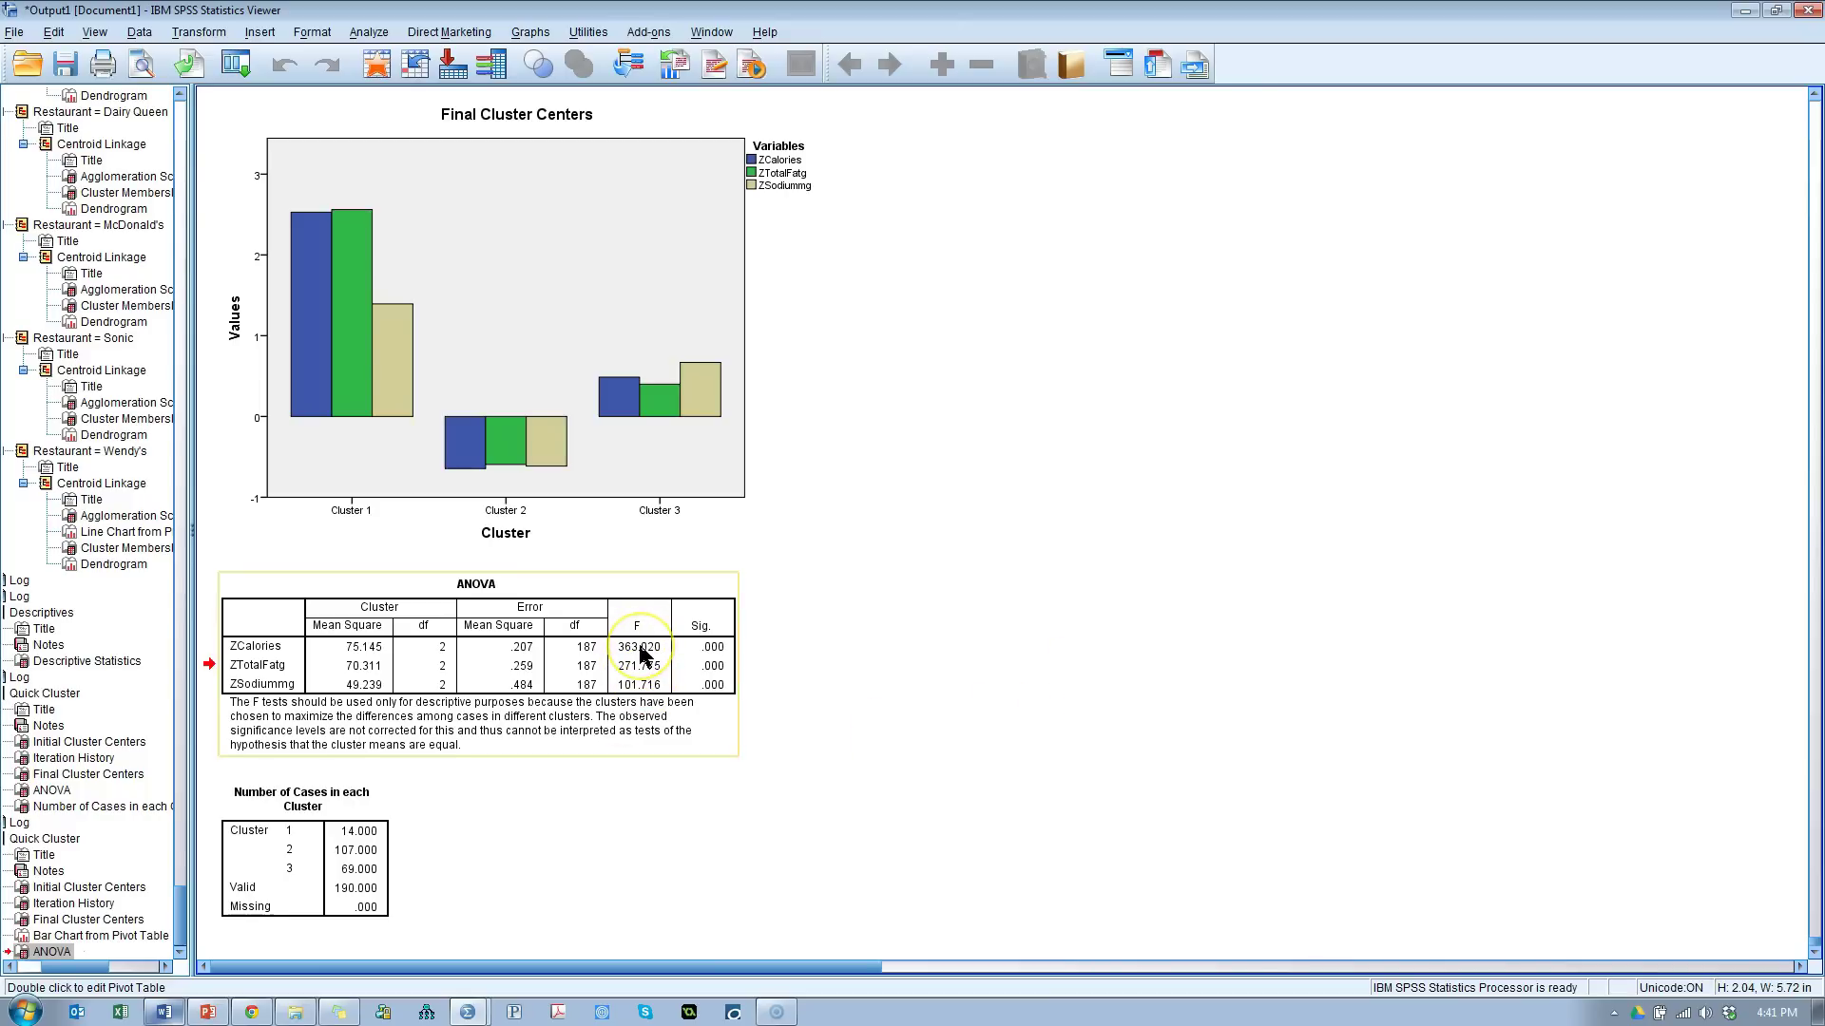
pyautogui.click(967, 678)
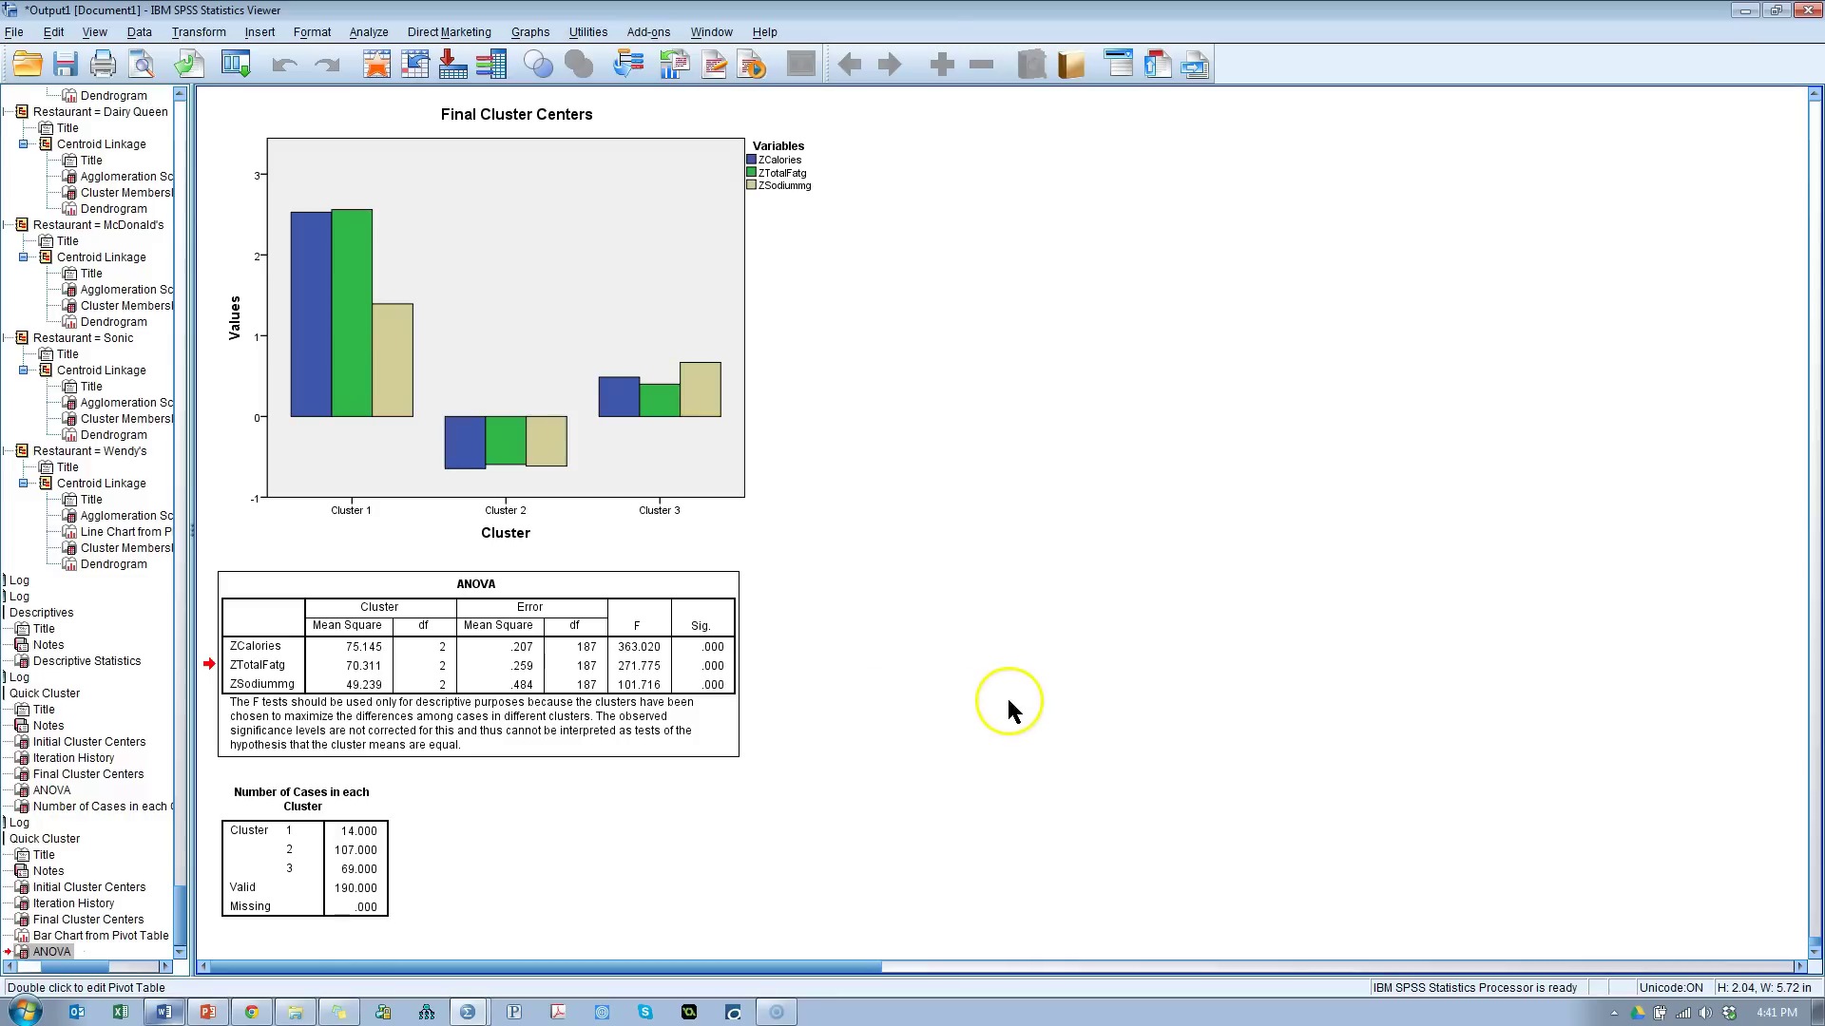
# Step: Inspect the ANOVA F and Sig. values, then the Number of Cases in each Cluster table
pyautogui.click(656, 654)
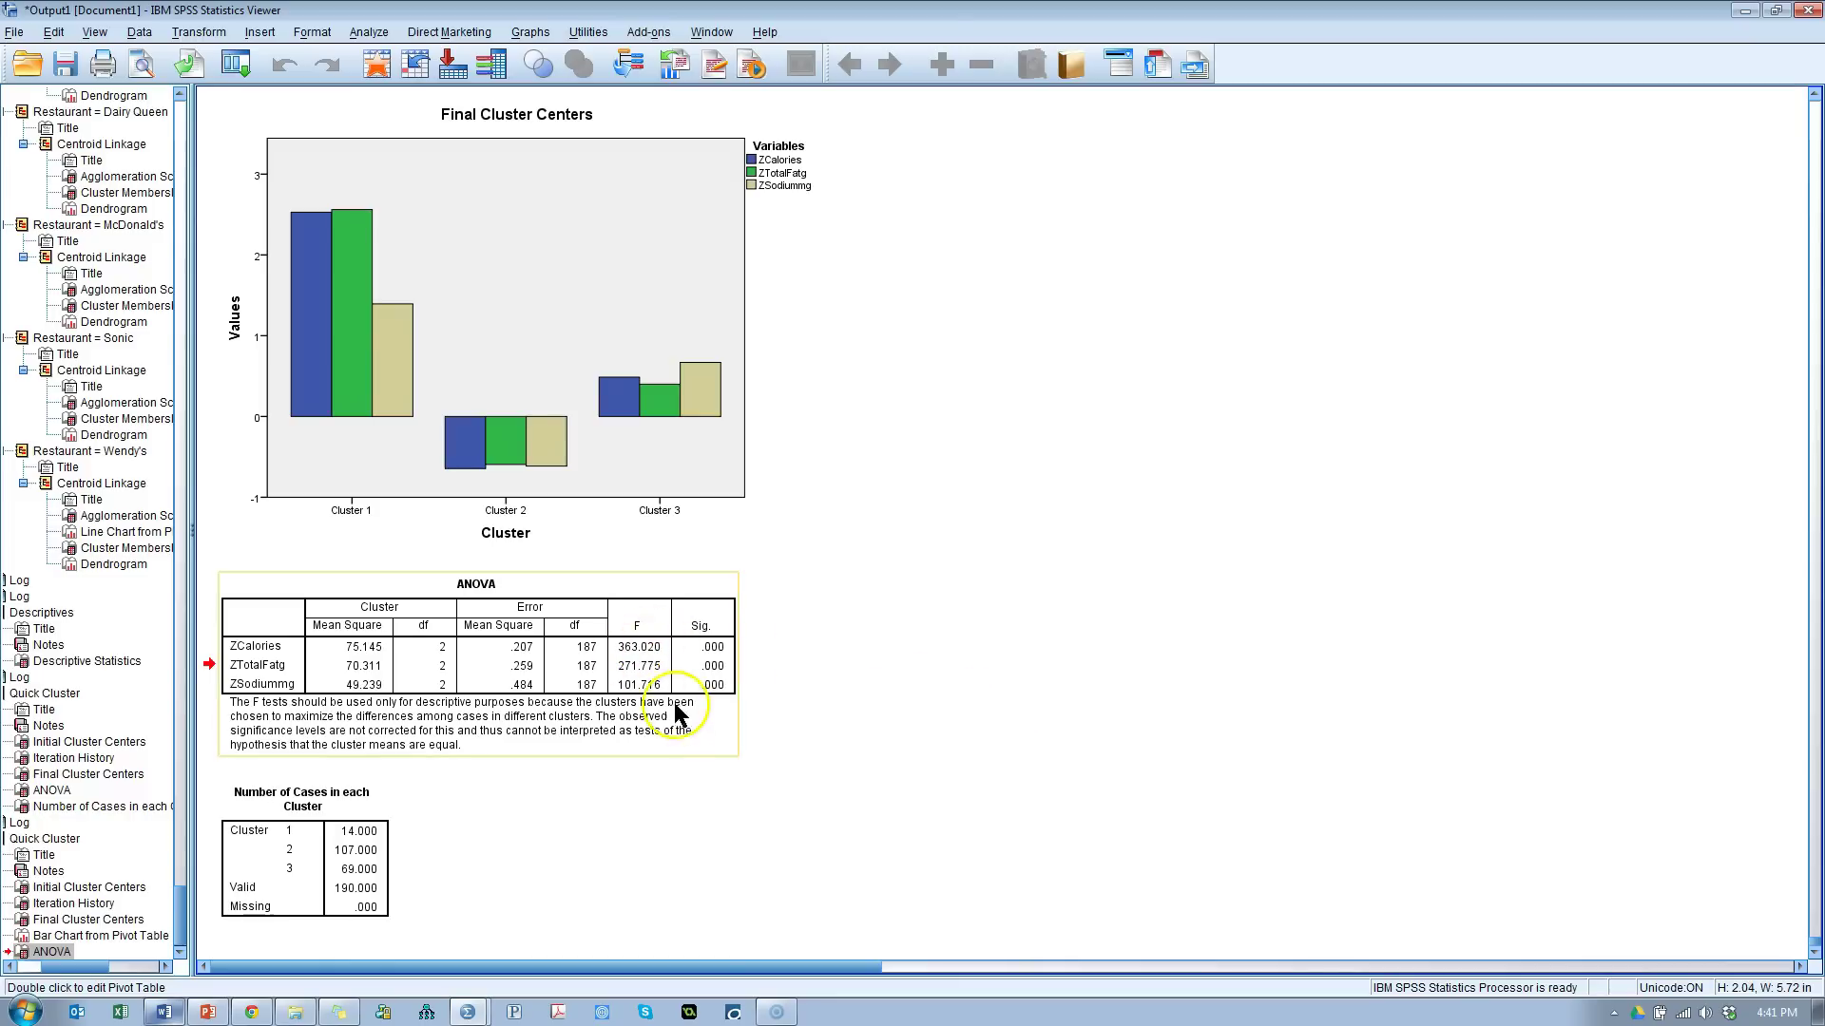
pyautogui.click(756, 665)
pyautogui.click(740, 673)
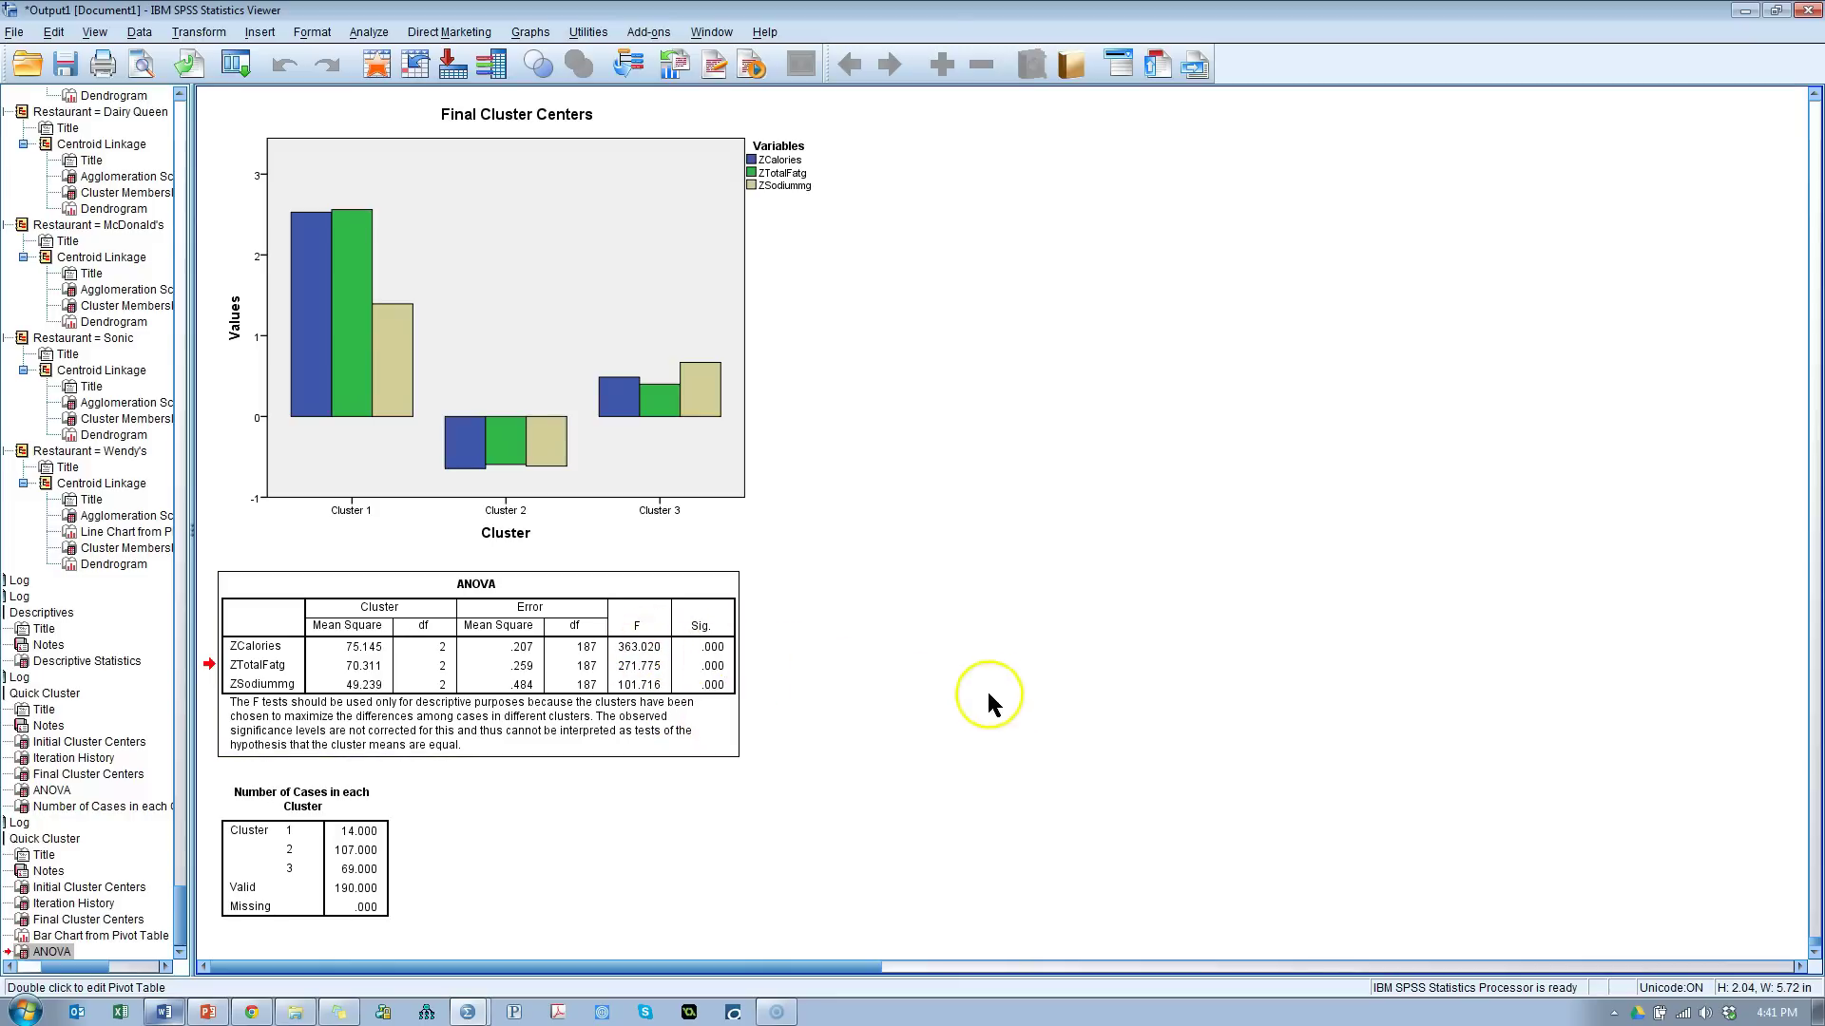
pyautogui.click(652, 651)
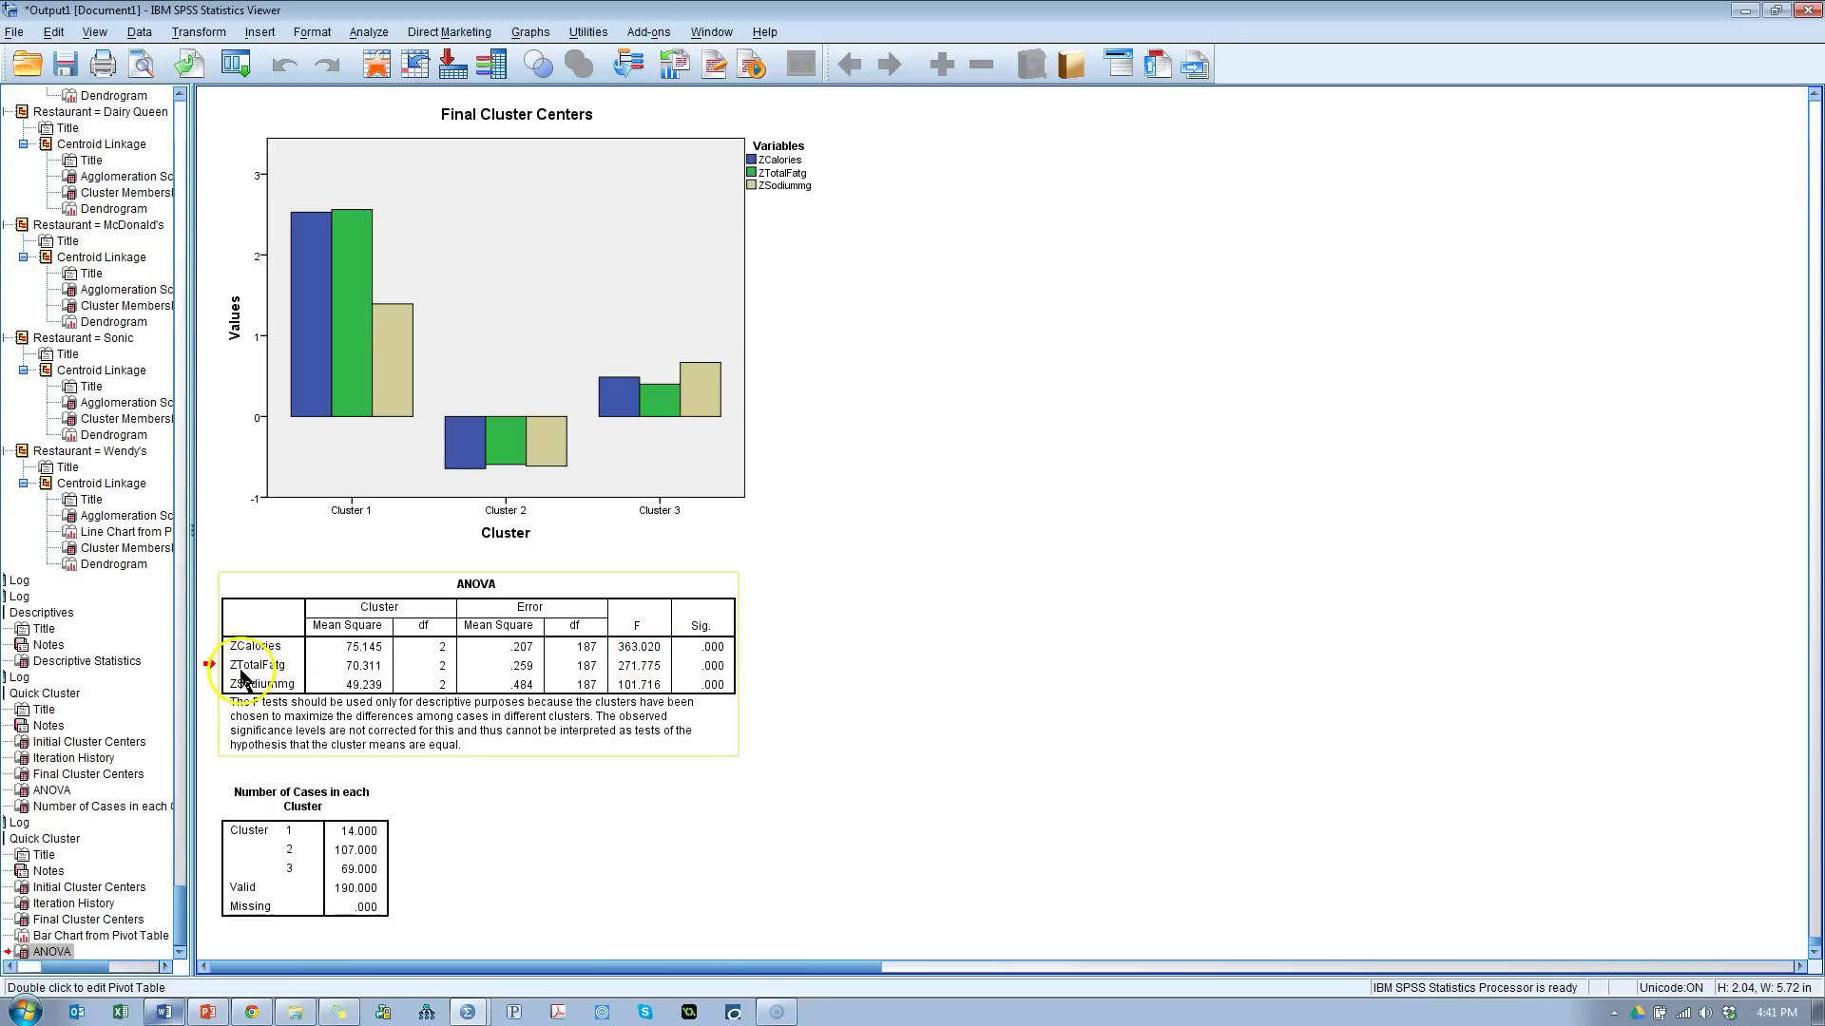
pyautogui.click(255, 697)
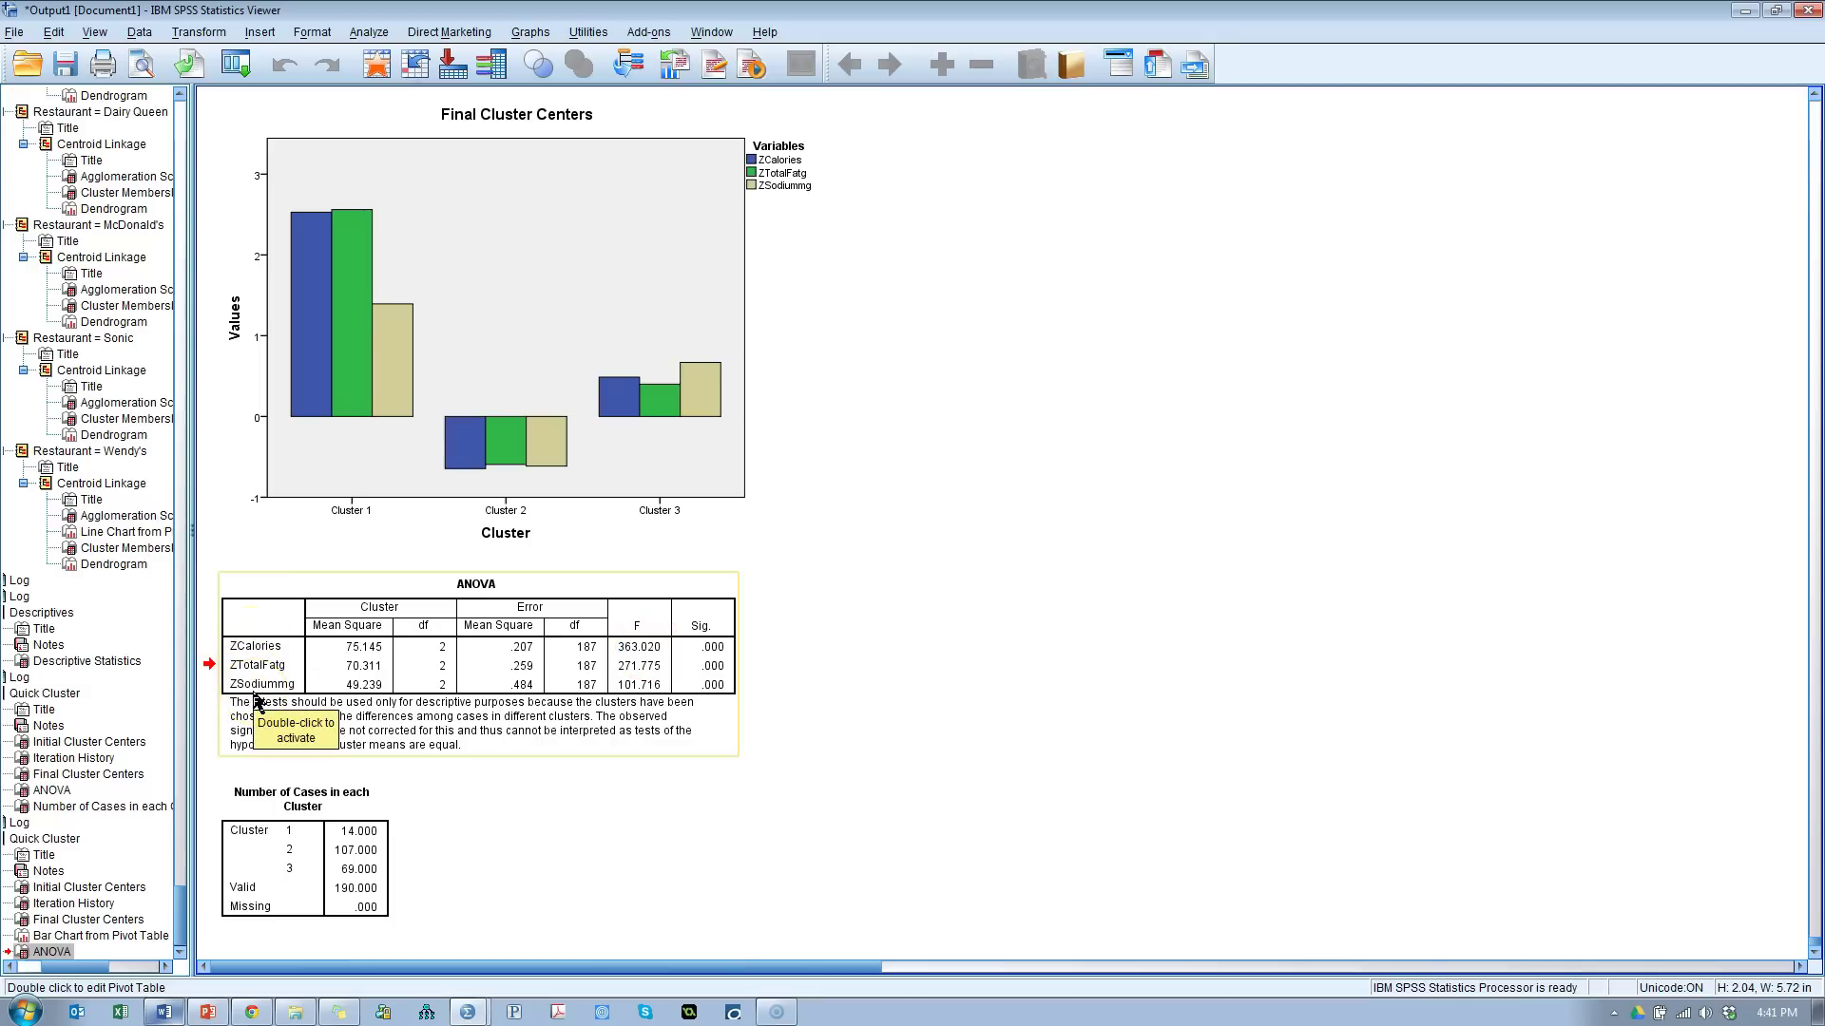
pyautogui.click(909, 713)
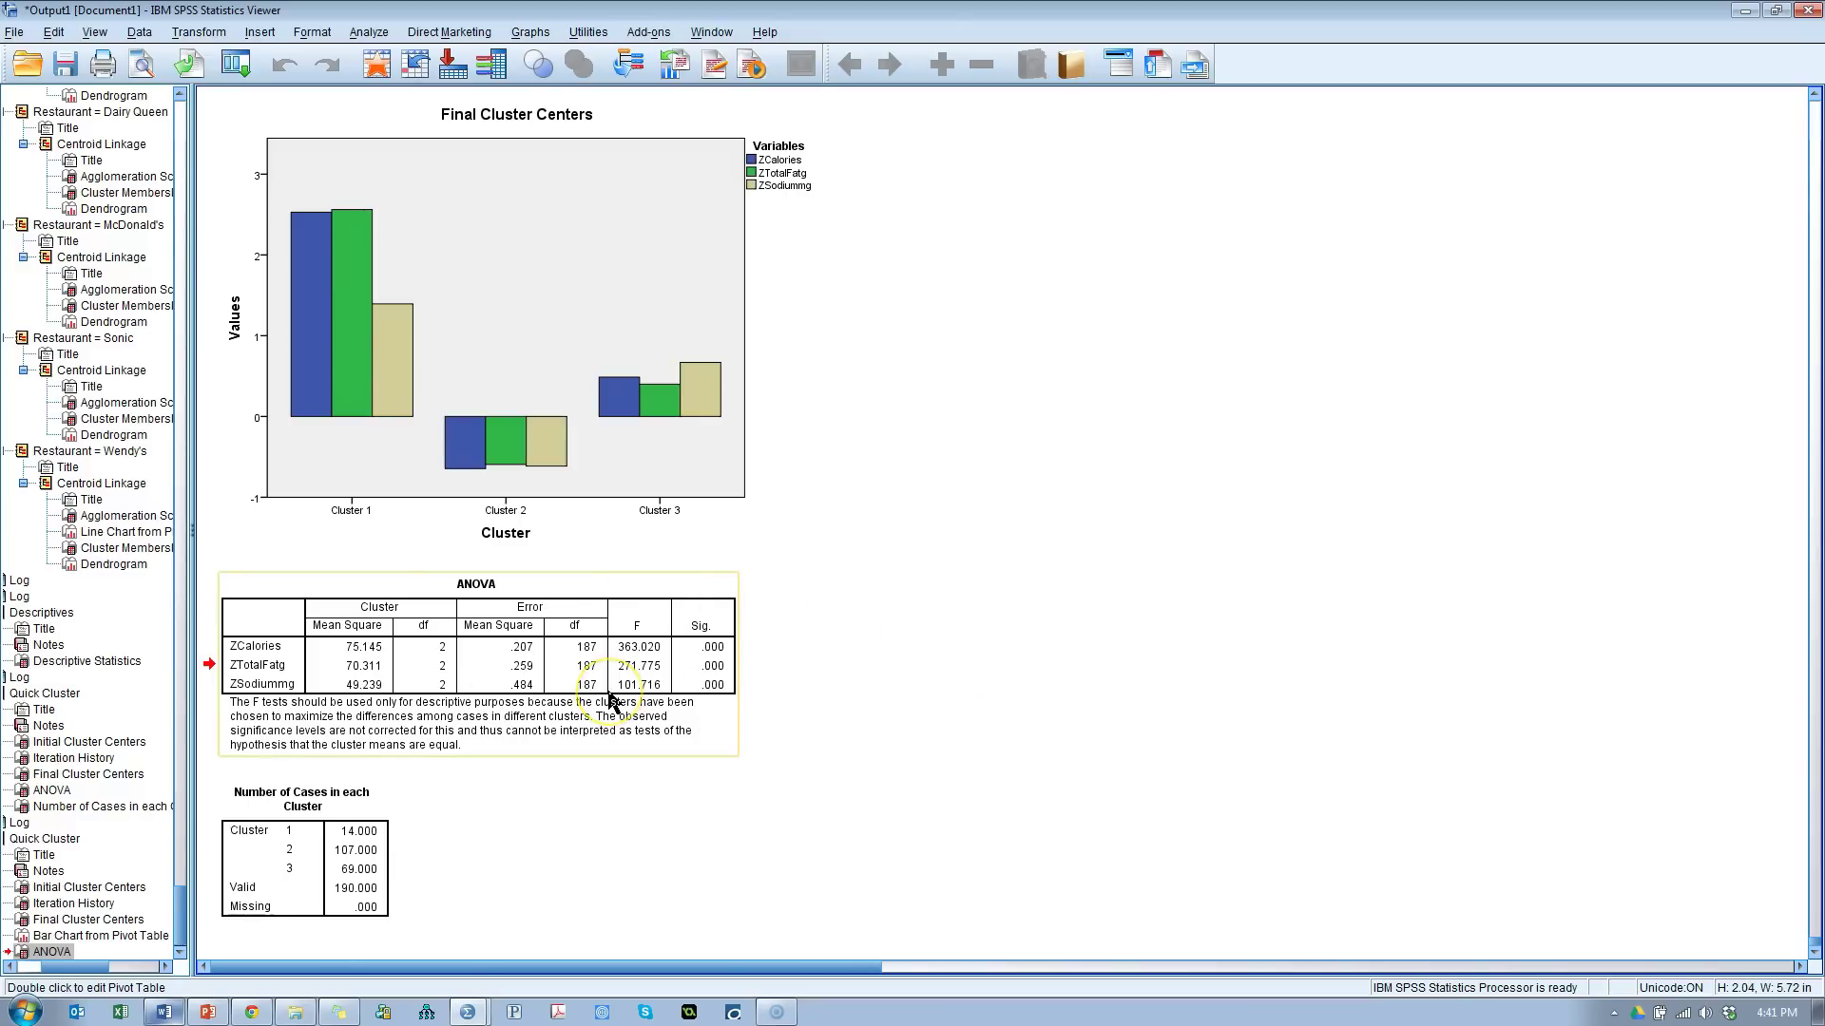
pyautogui.click(989, 682)
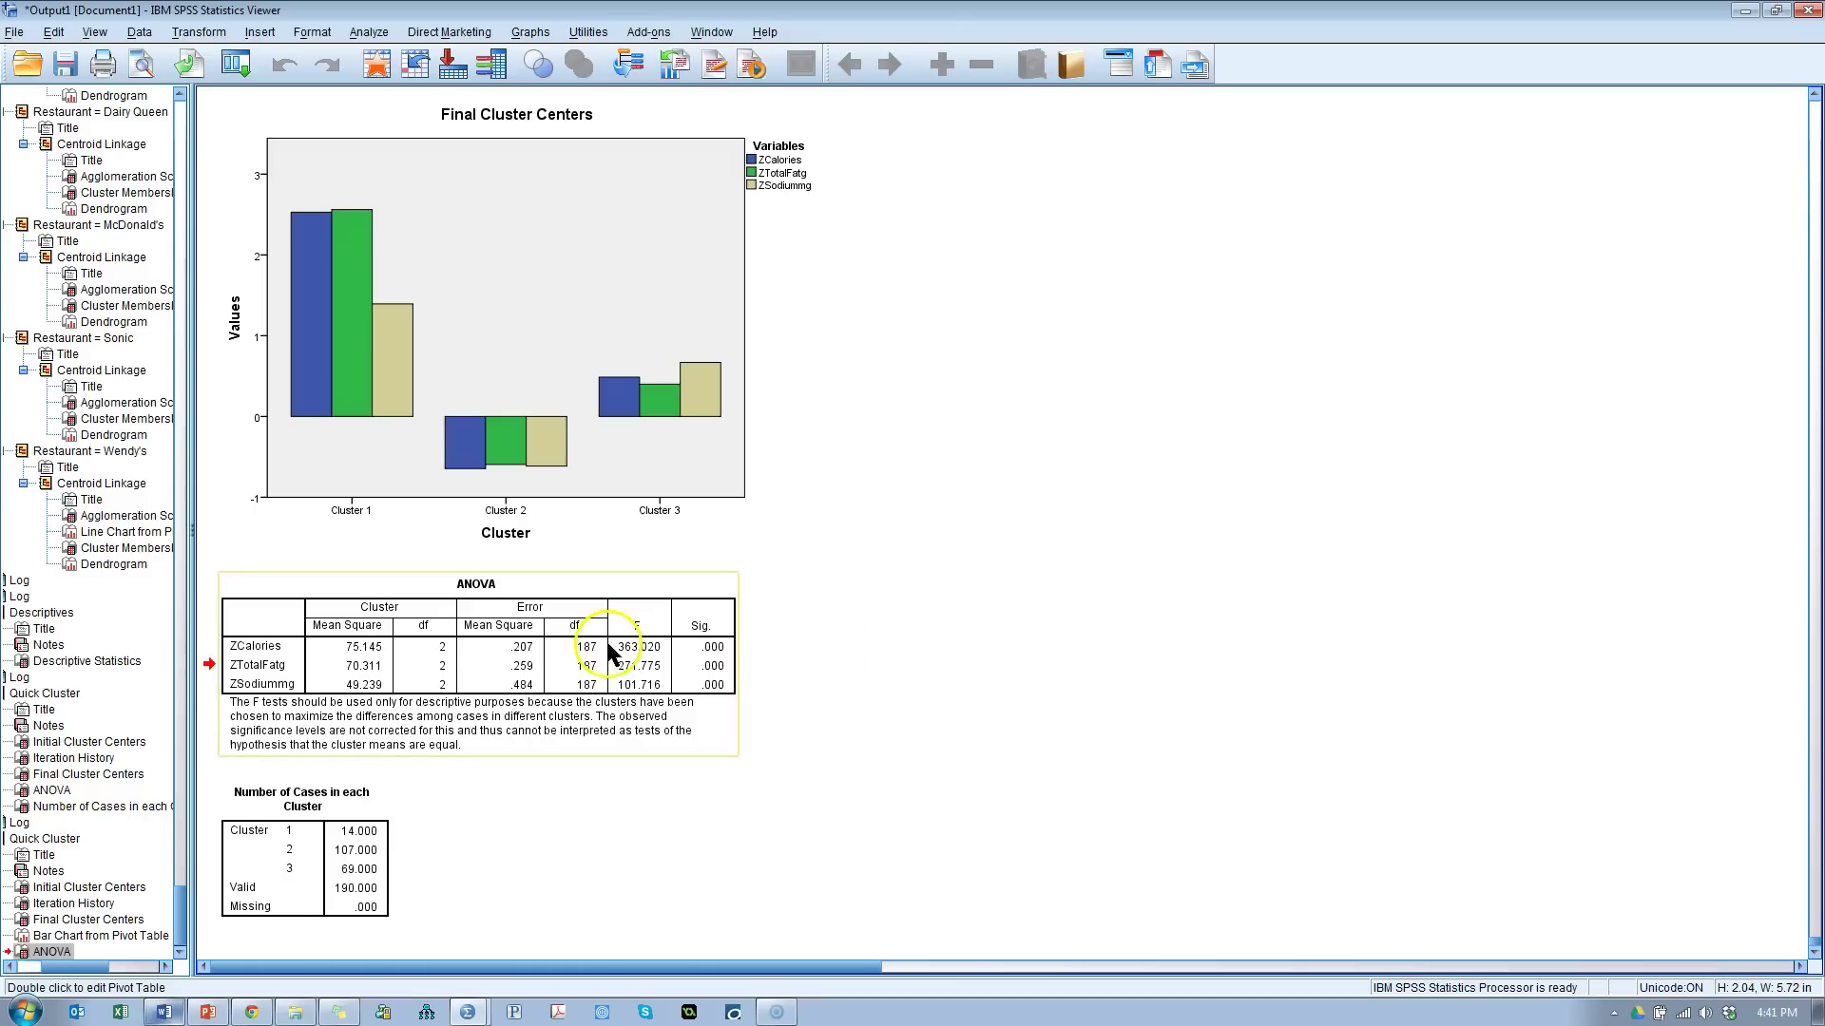
pyautogui.click(252, 903)
pyautogui.click(645, 841)
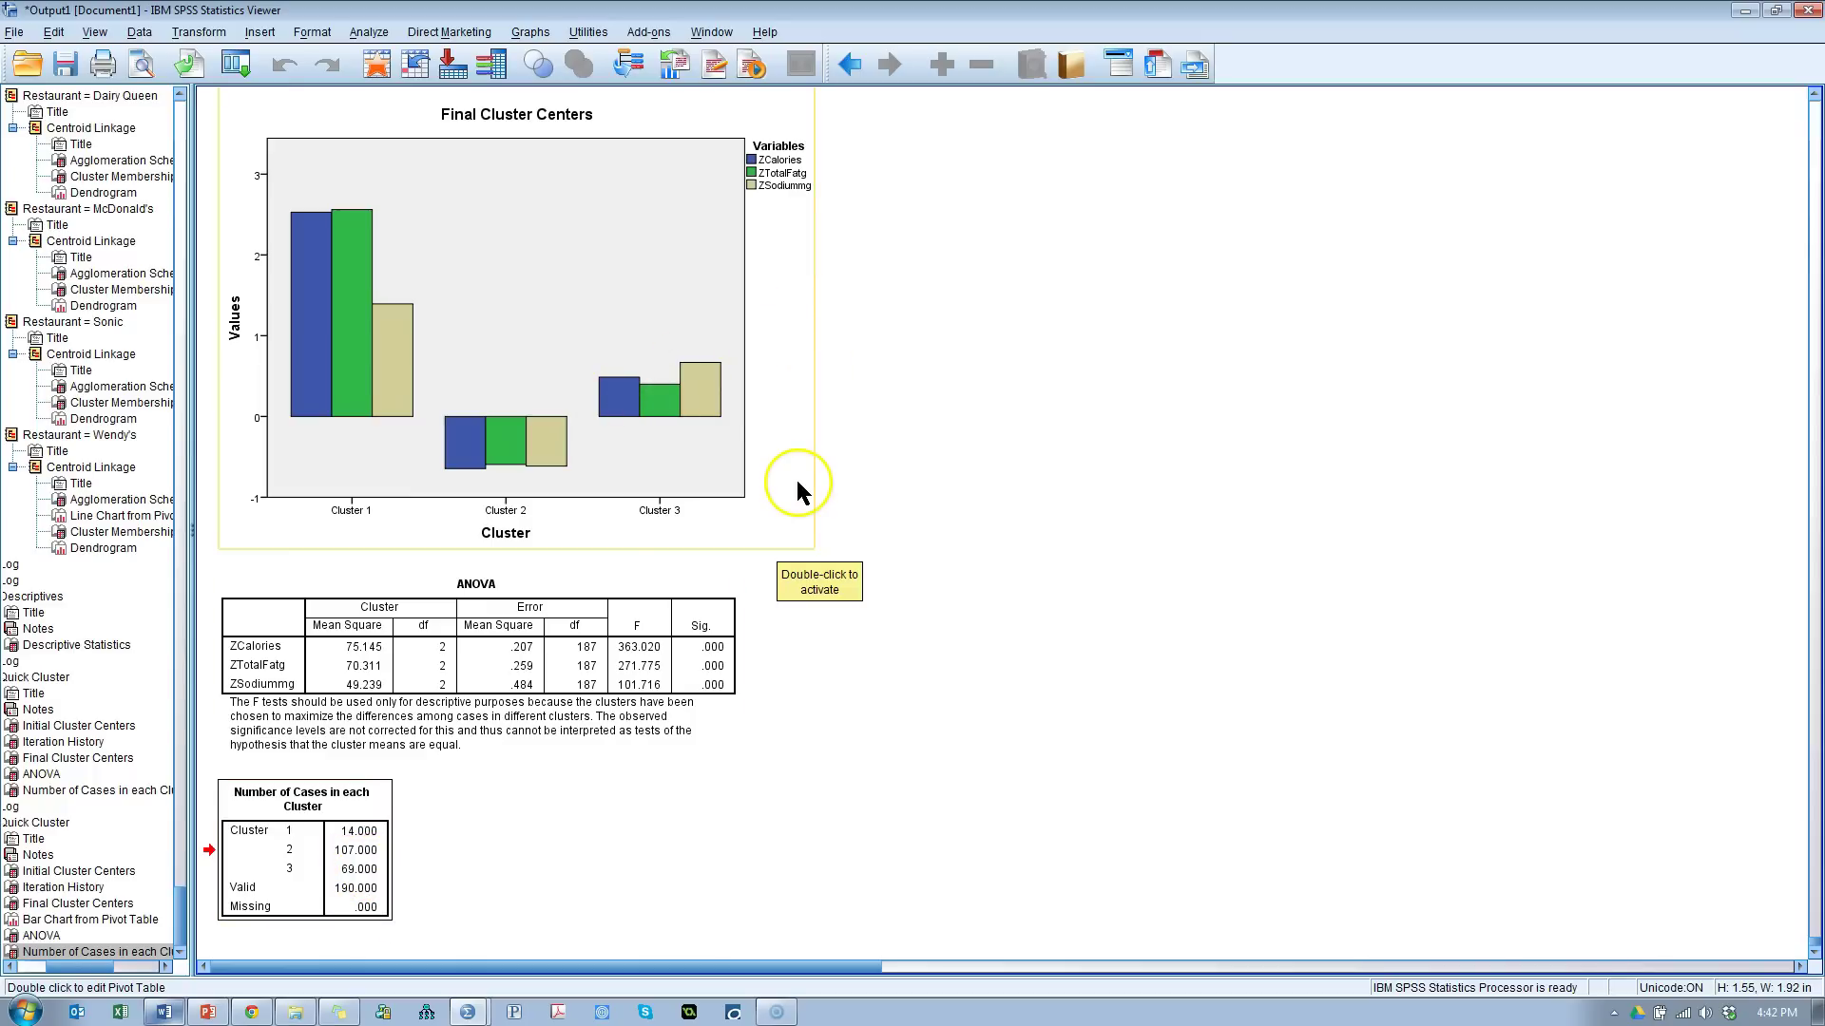
# Step: Reopen the K-Means Cluster Analysis settings via Dialog Recall and close them without running
pyautogui.click(237, 65)
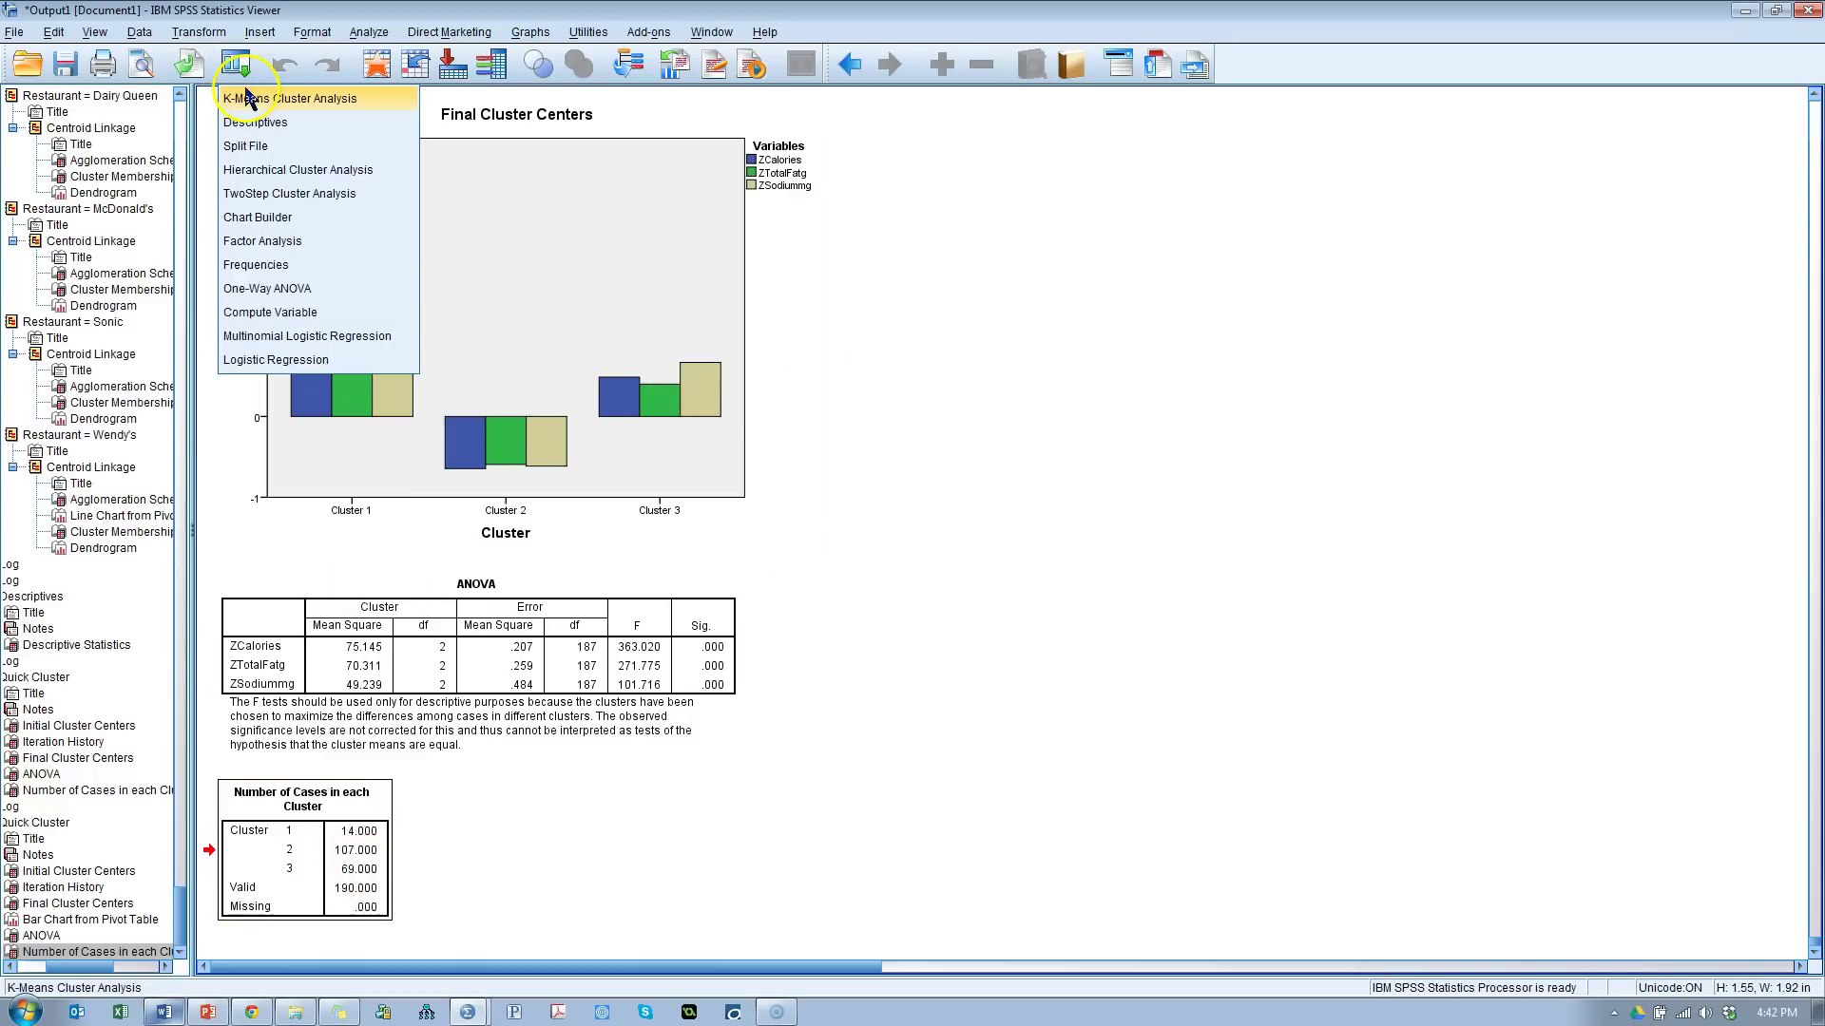
pyautogui.click(245, 99)
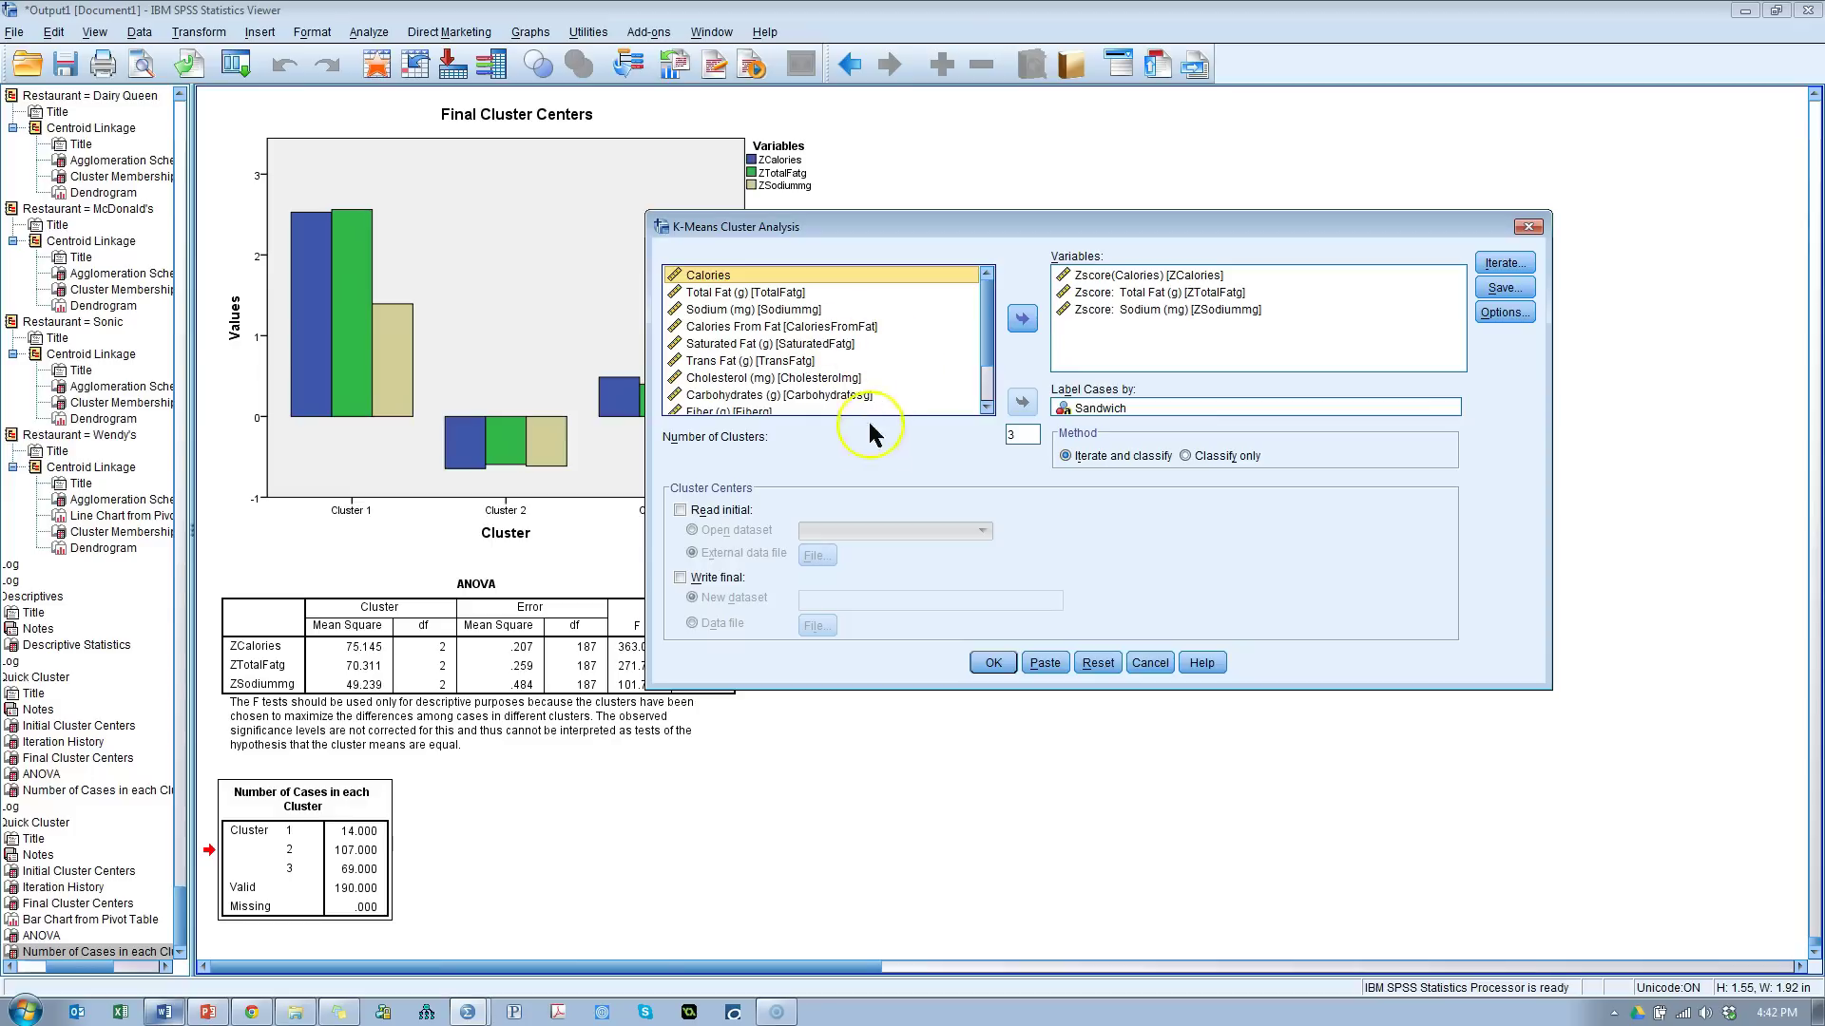
pyautogui.scroll(-2, 993, 371)
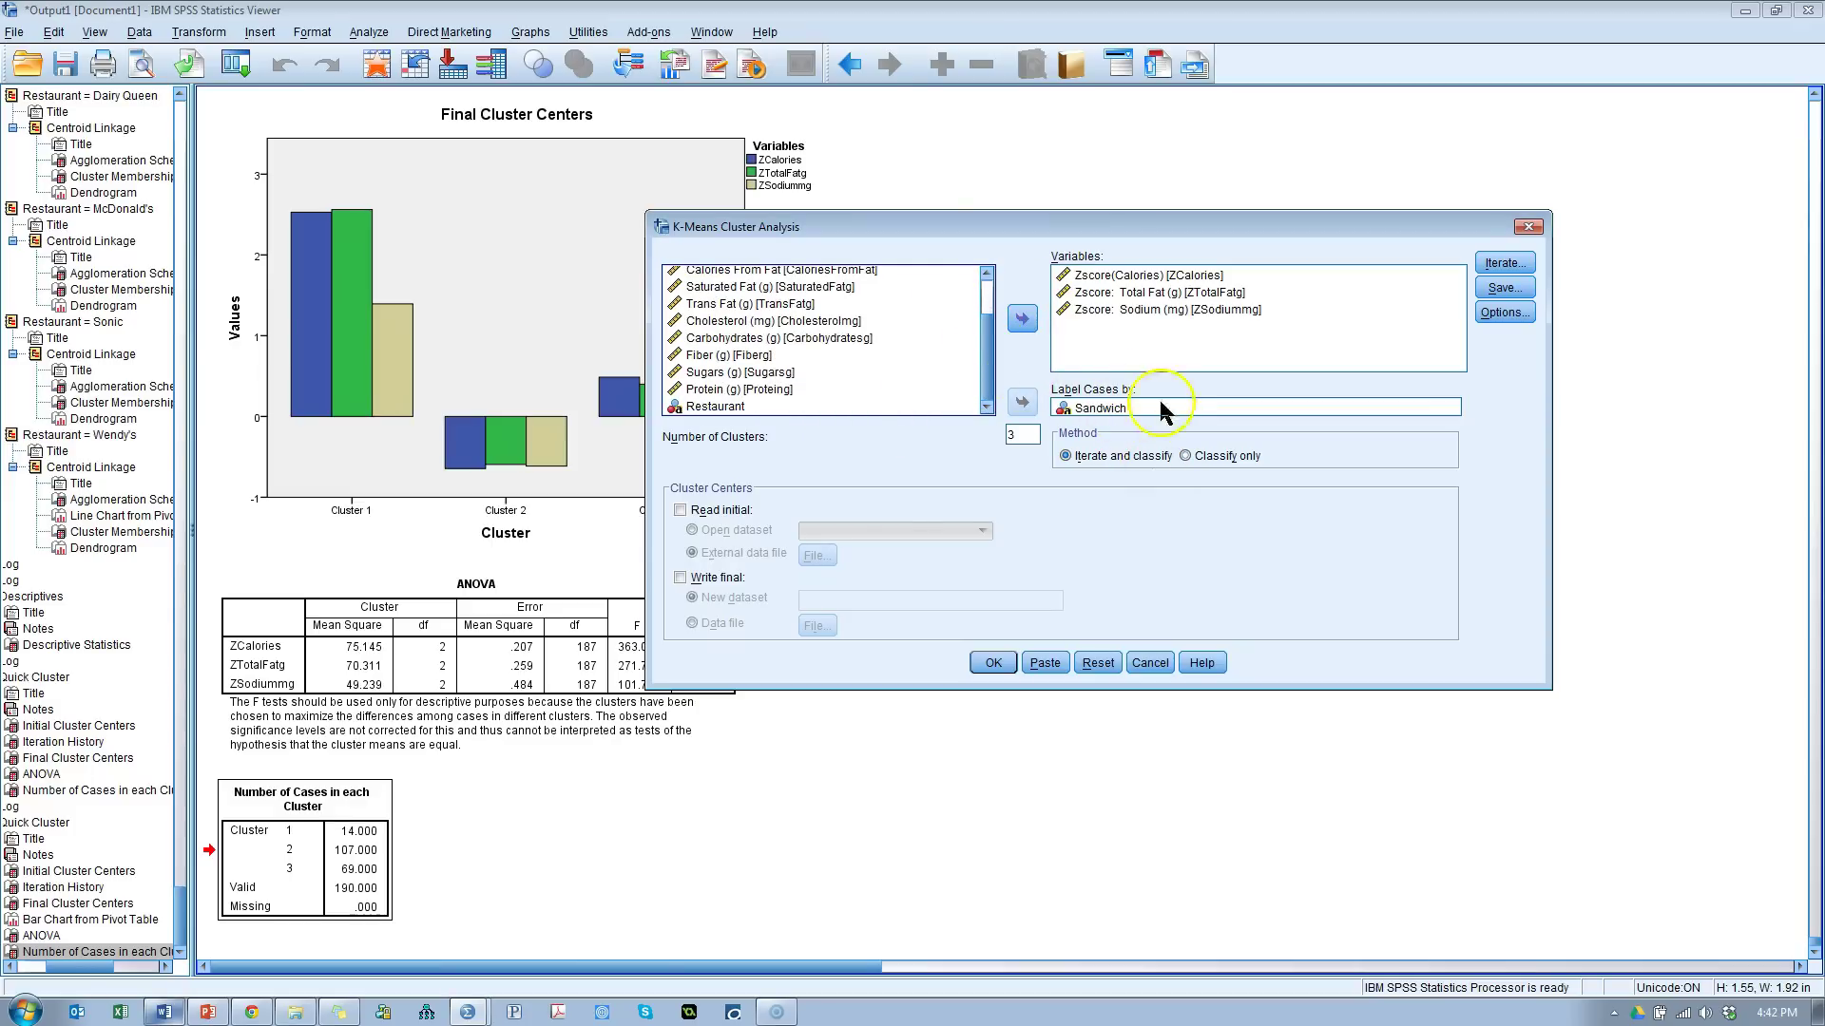
pyautogui.click(1147, 665)
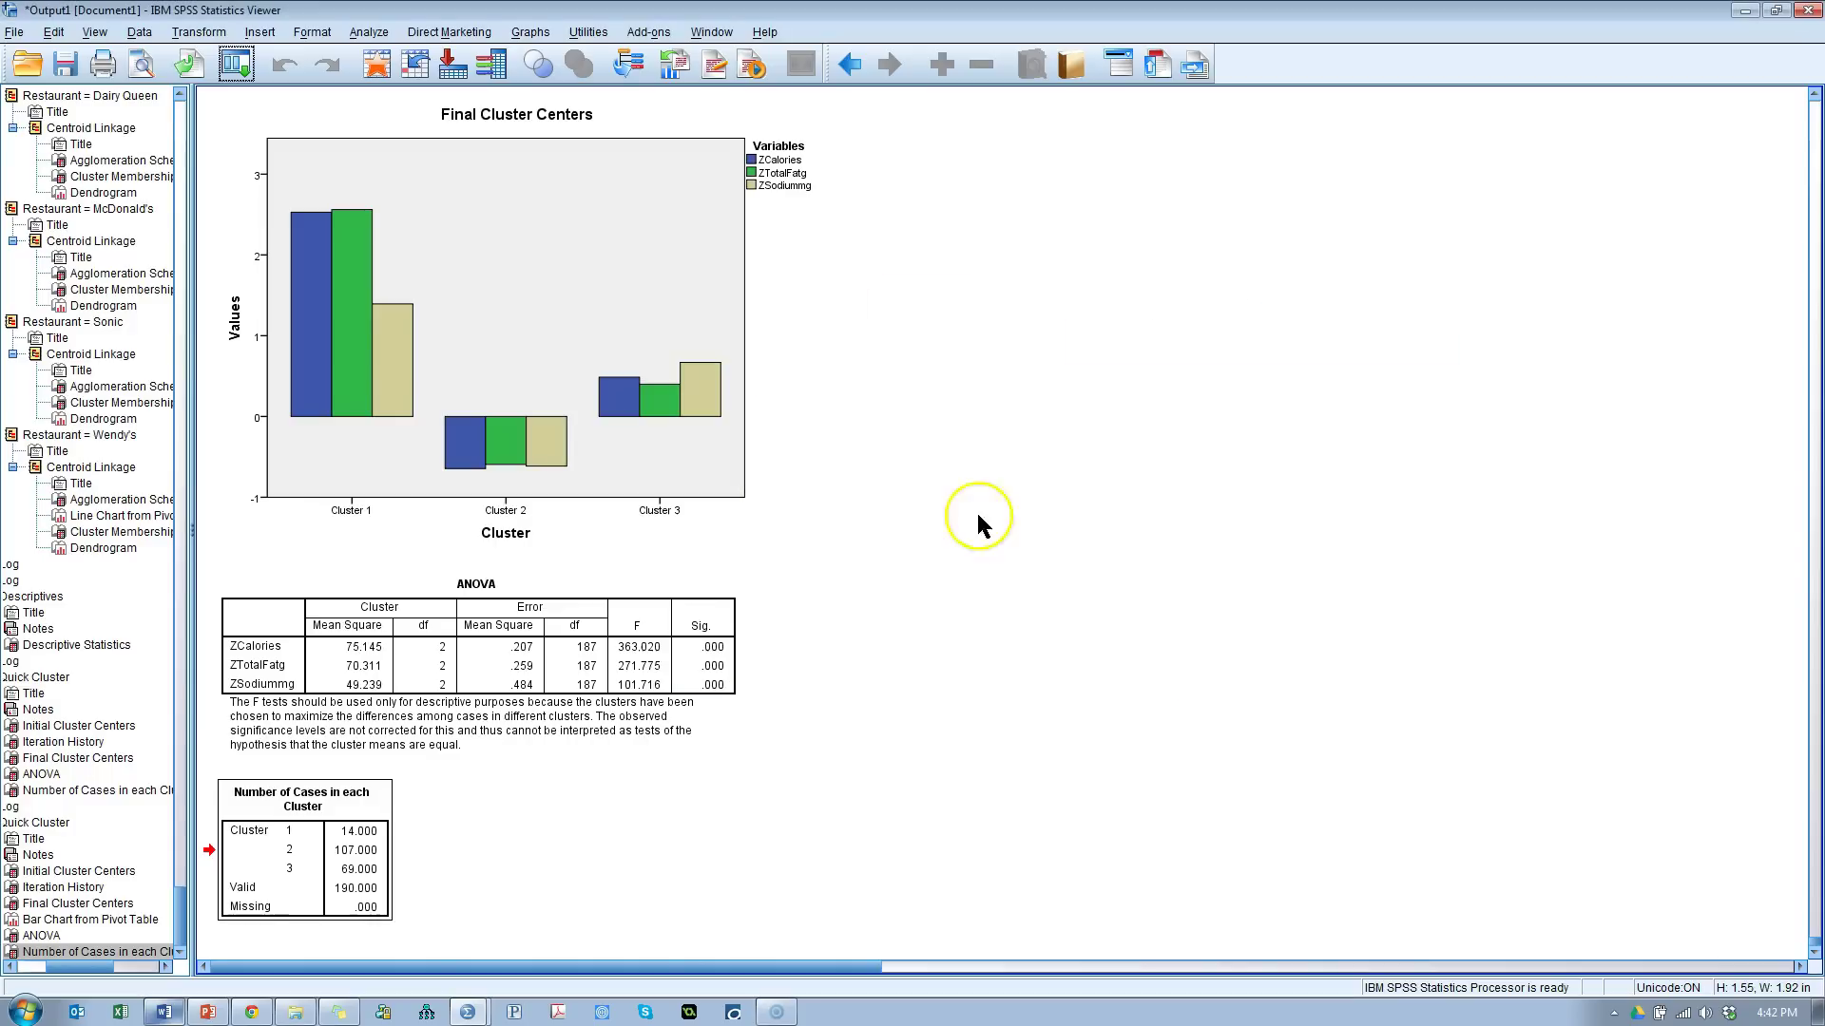
# Step: Recall the Descriptives dialog and remove Calories, Total Fat and Sodium from its variable list
pyautogui.click(236, 63)
pyautogui.click(254, 122)
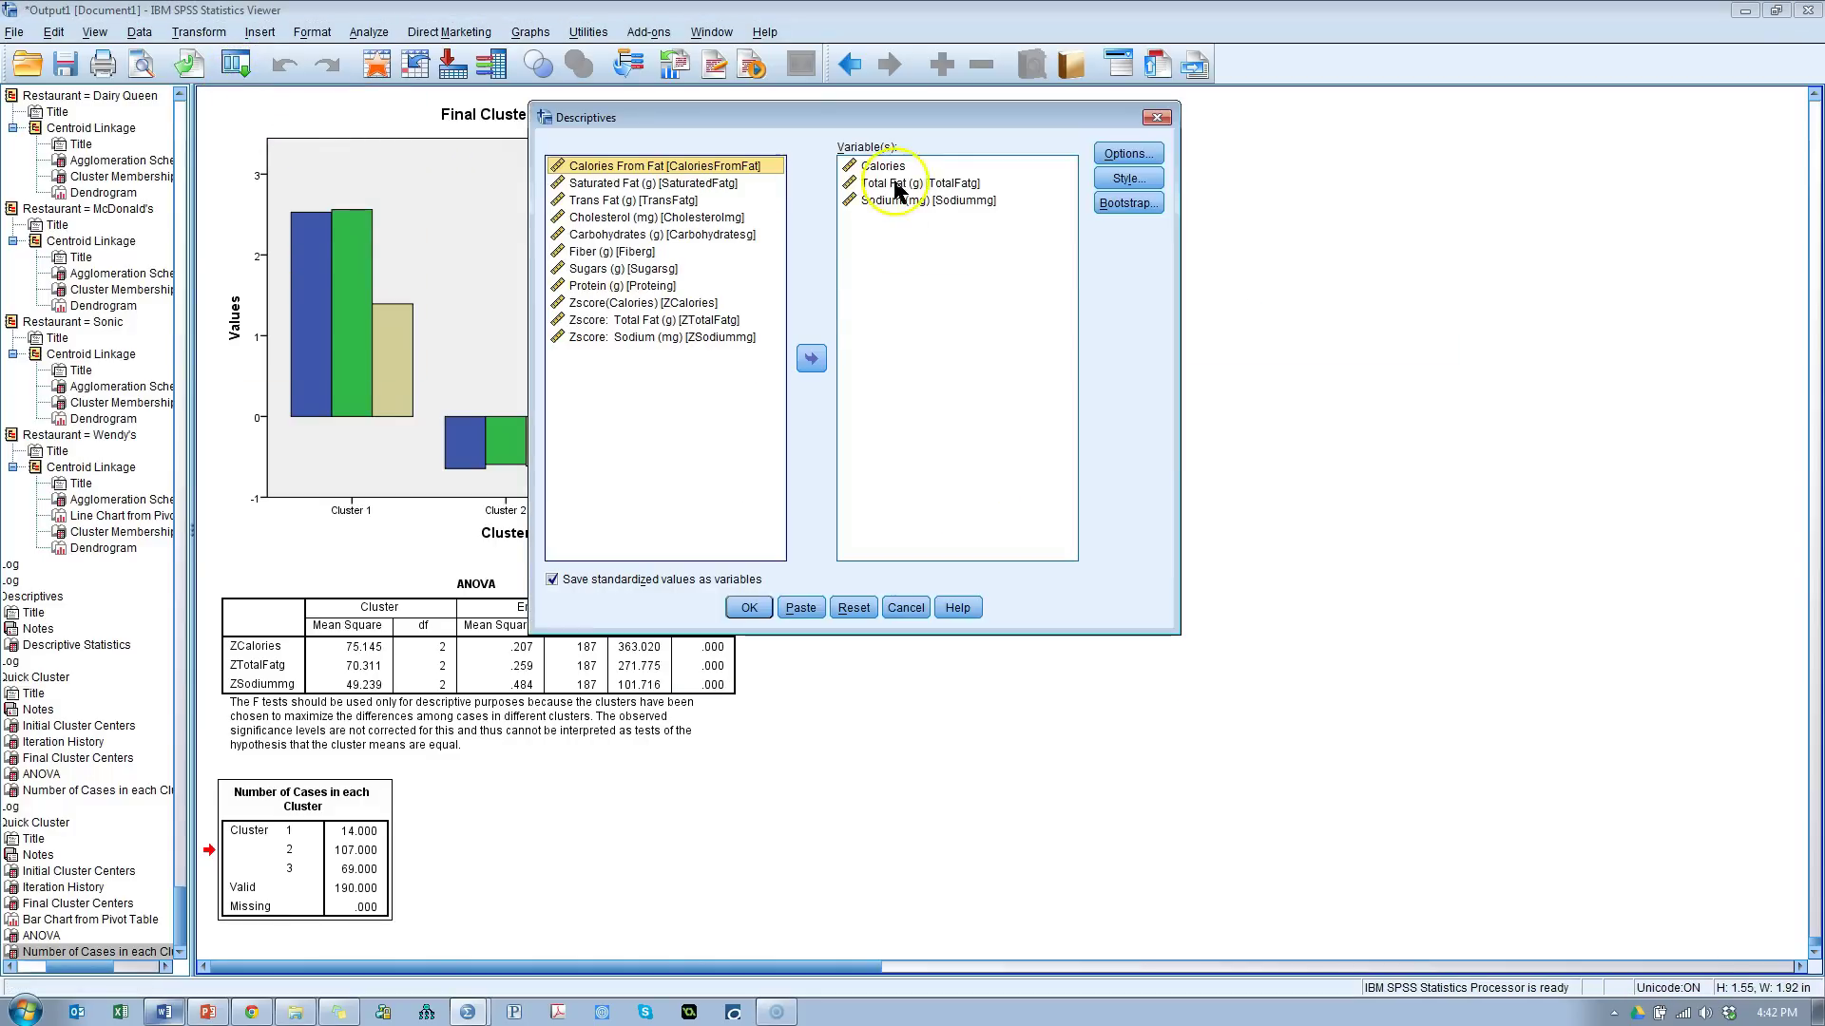
pyautogui.click(891, 167)
pyautogui.keyDown('shift'); pyautogui.click(913, 202); pyautogui.keyUp('shift')
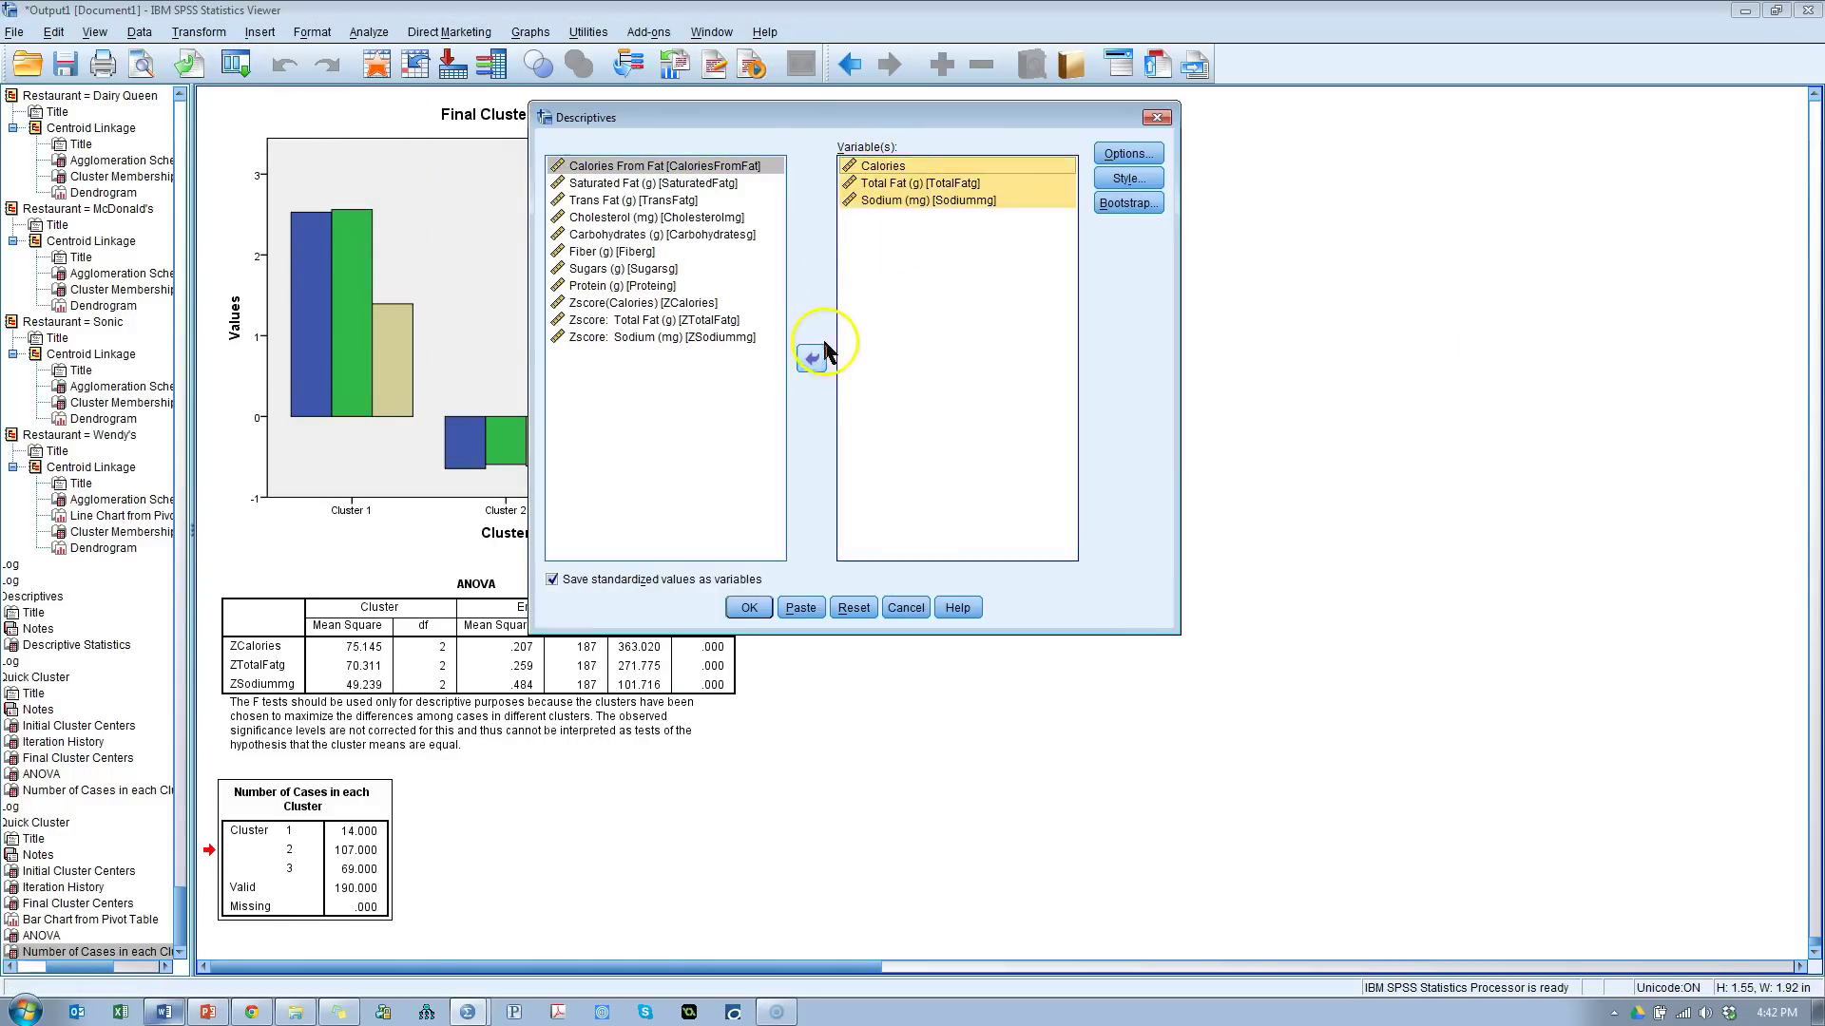
pyautogui.click(810, 358)
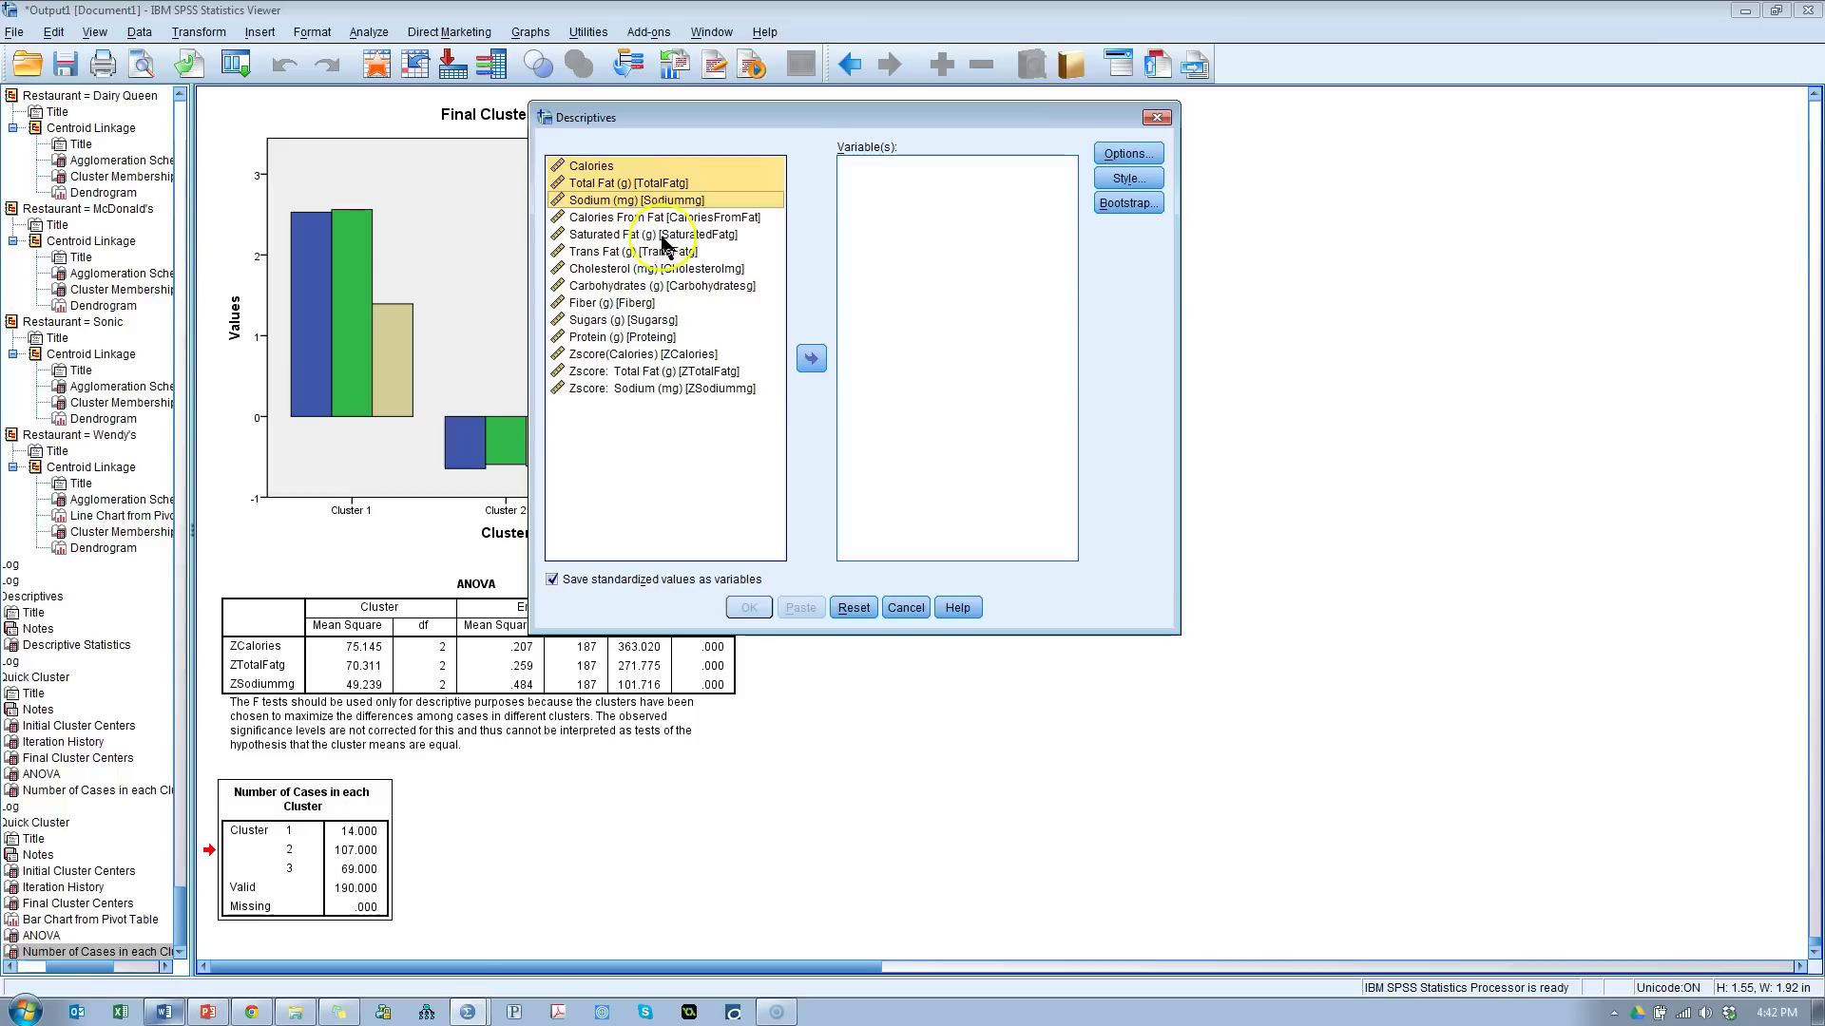
# Step: Add Fiber, Sugars and Protein to Descriptives and run it with standardized values saved
pyautogui.click(629, 234)
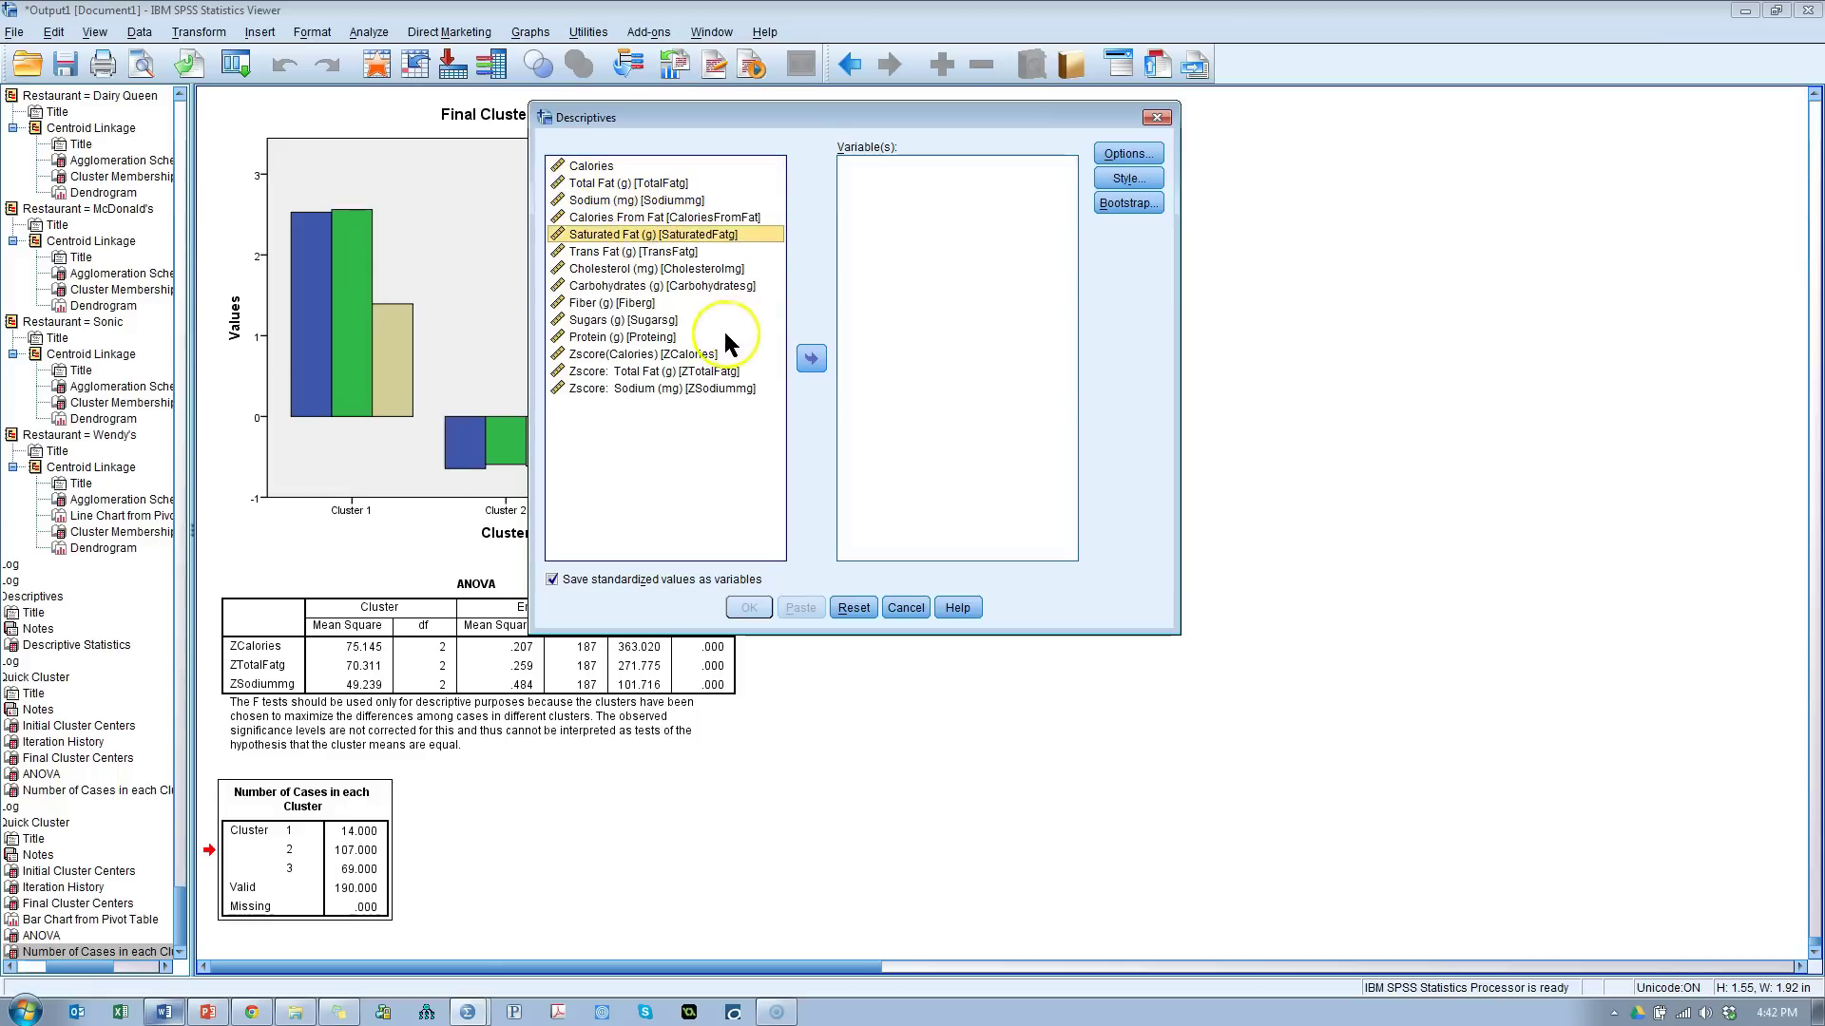
pyautogui.keyDown('ctrl'); pyautogui.click(632, 303); pyautogui.keyUp('ctrl')
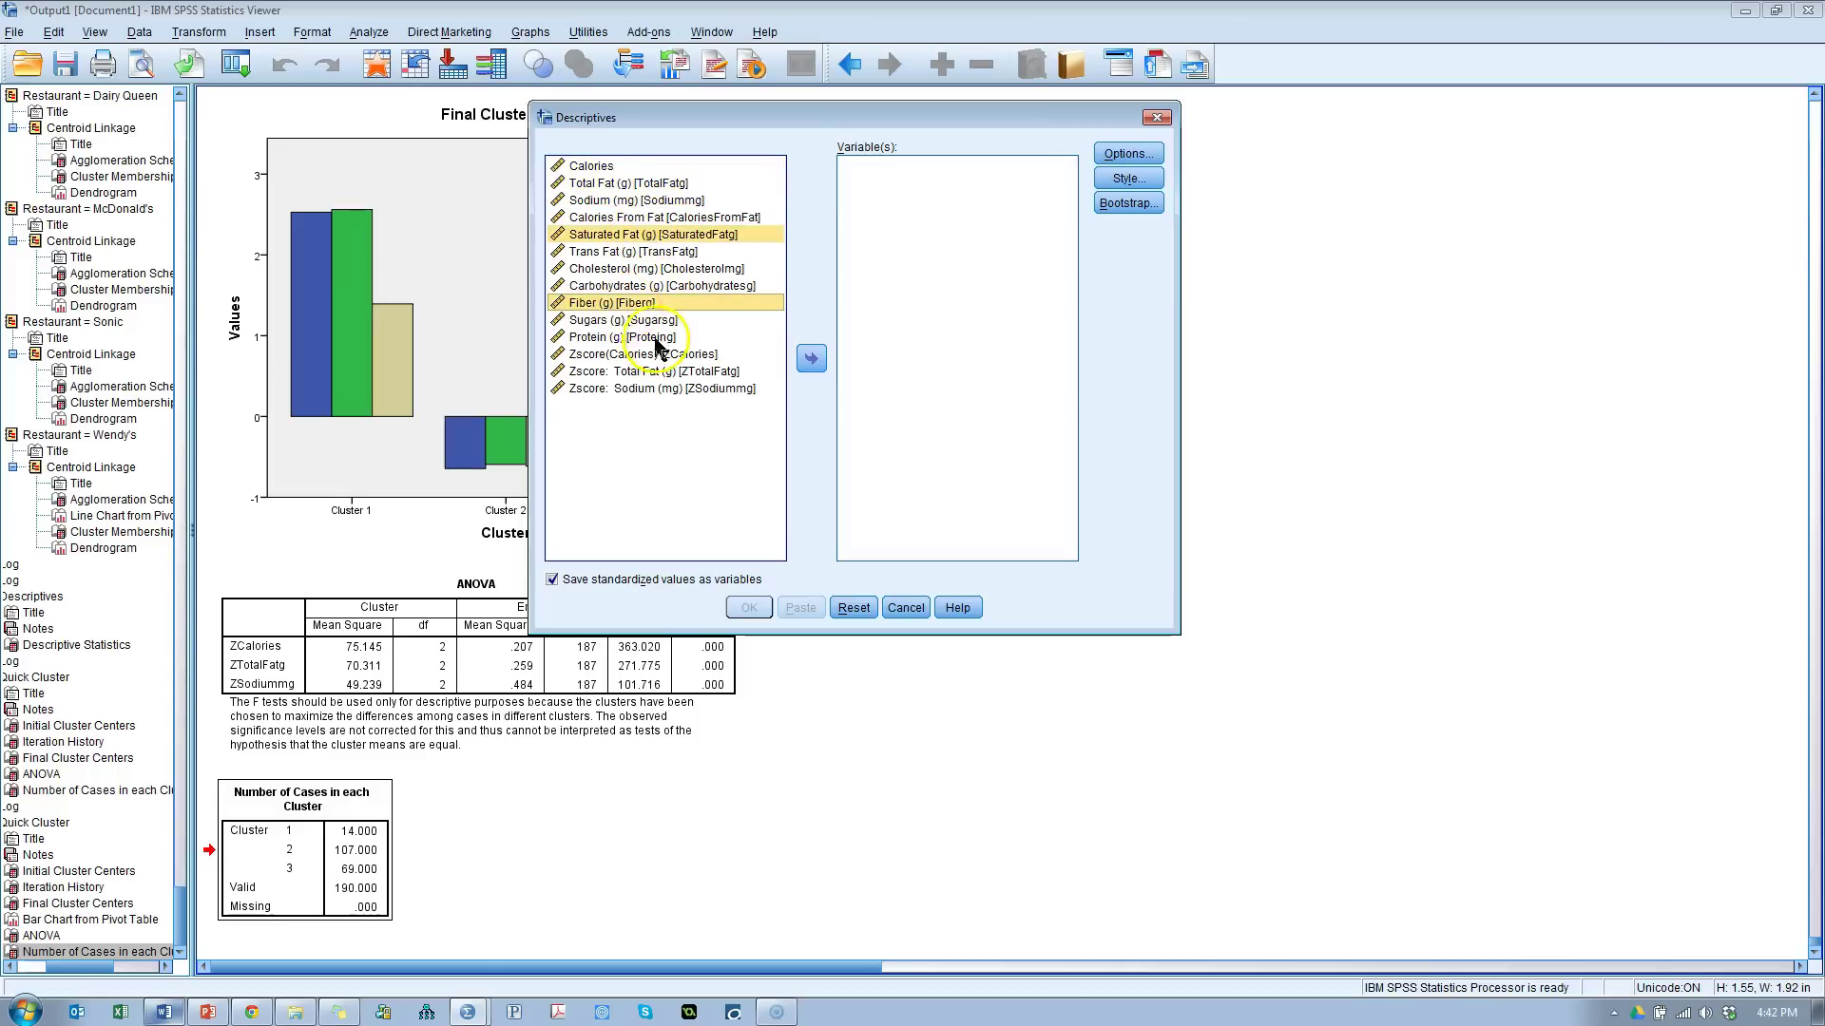
pyautogui.keyDown('ctrl'); pyautogui.click(646, 320); pyautogui.keyUp('ctrl')
pyautogui.keyDown('ctrl'); pyautogui.click(670, 337); pyautogui.keyUp('ctrl')
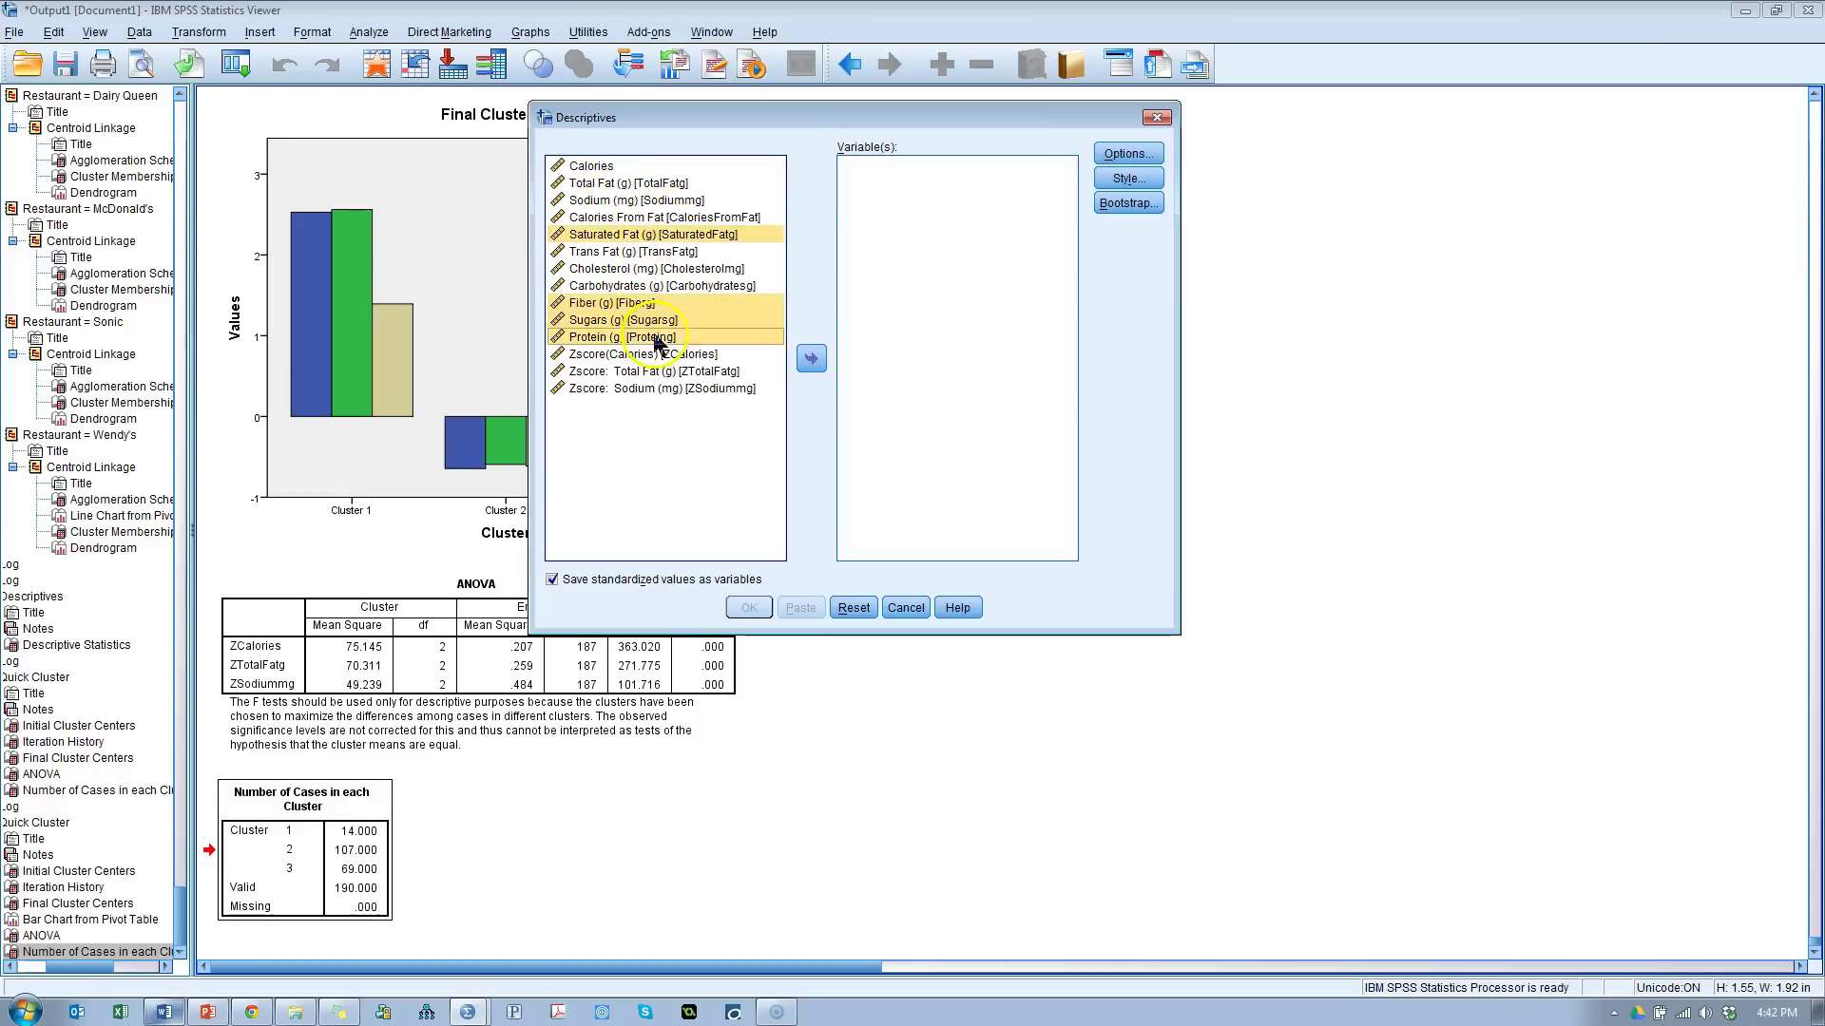
pyautogui.keyDown('ctrl'); pyautogui.click(661, 236); pyautogui.keyUp('ctrl')
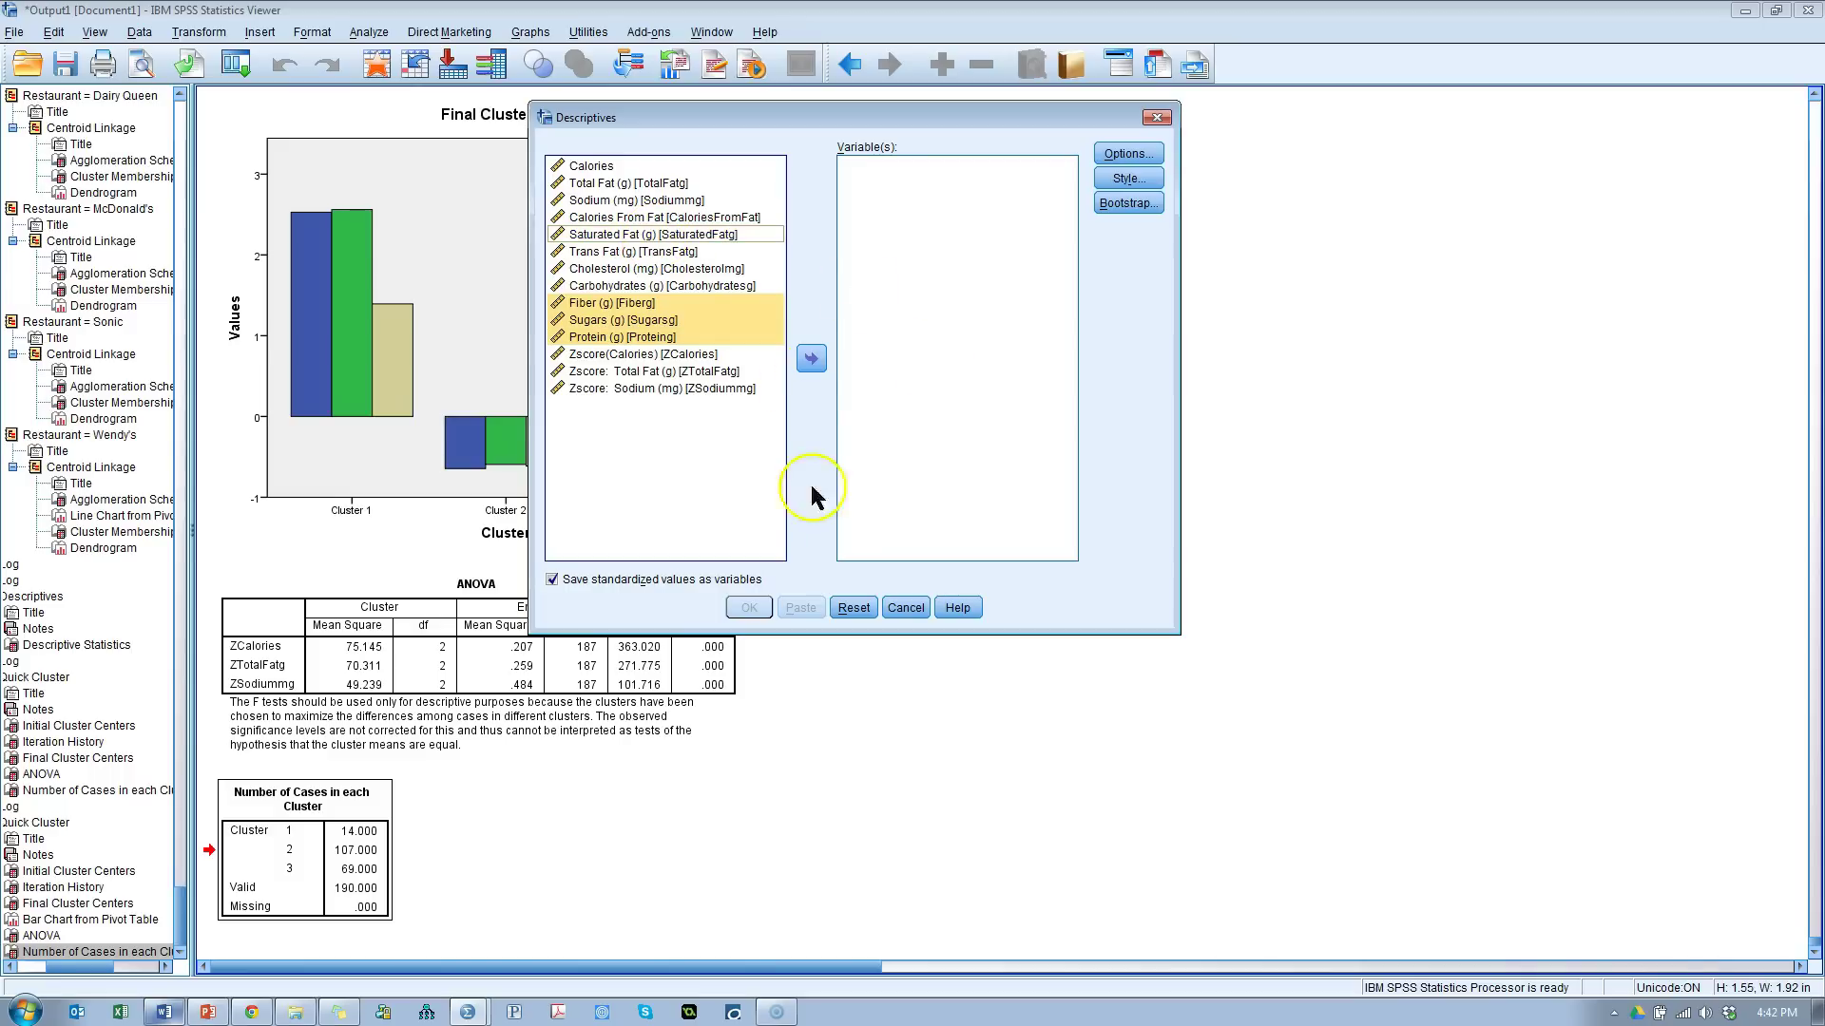
pyautogui.click(811, 359)
pyautogui.click(749, 608)
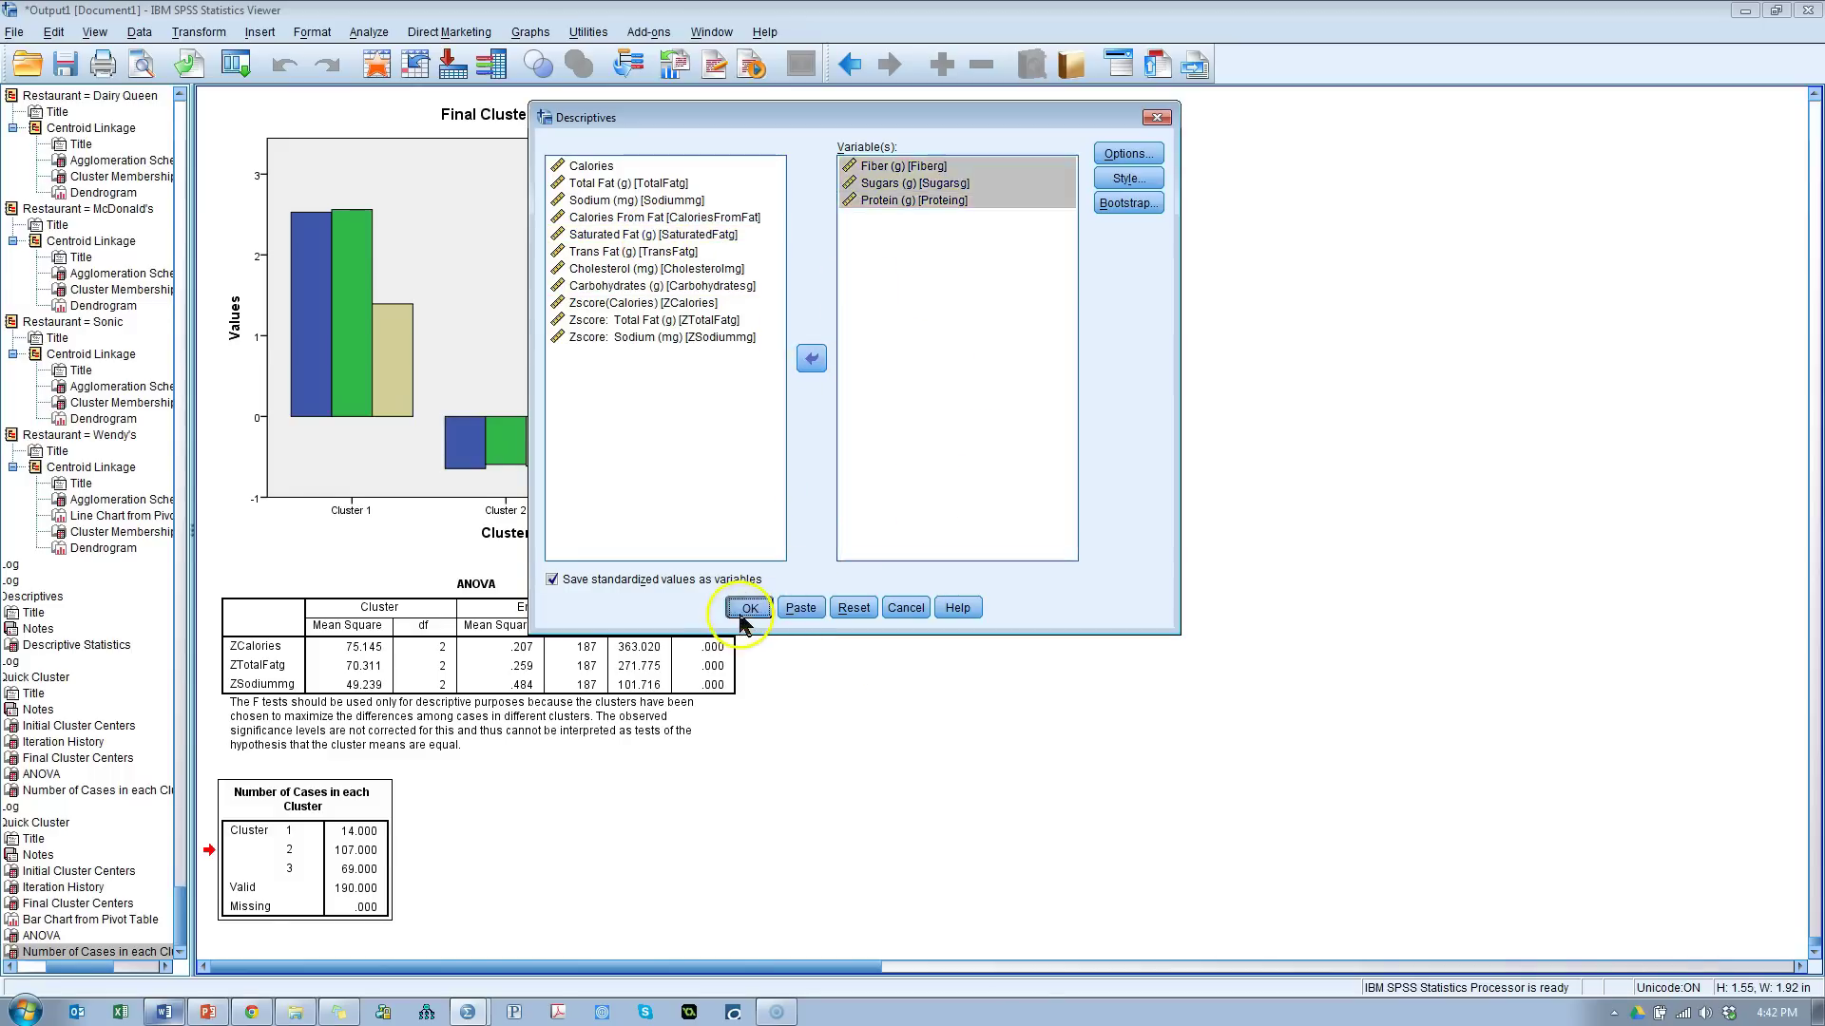
# Step: Recall K-Means and add the Zscore Fiber, Sugars and Protein variables to the clustering list
pyautogui.click(249, 78)
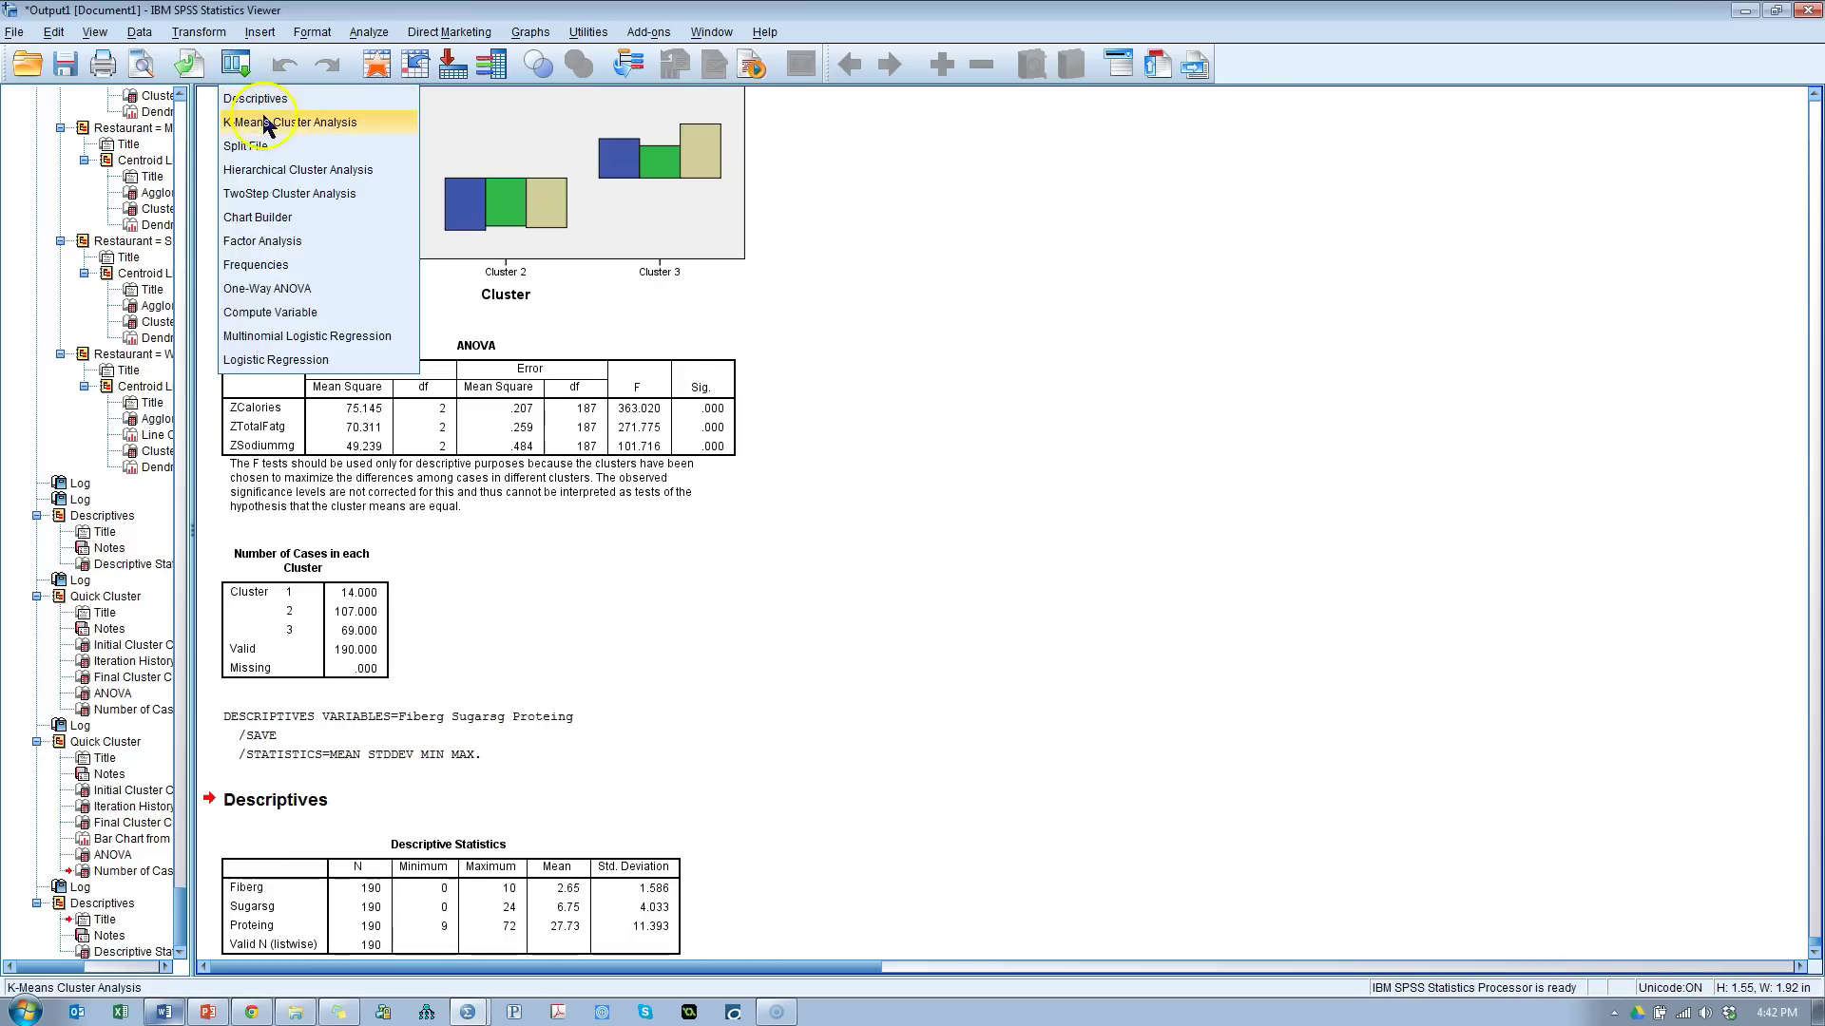
pyautogui.click(271, 118)
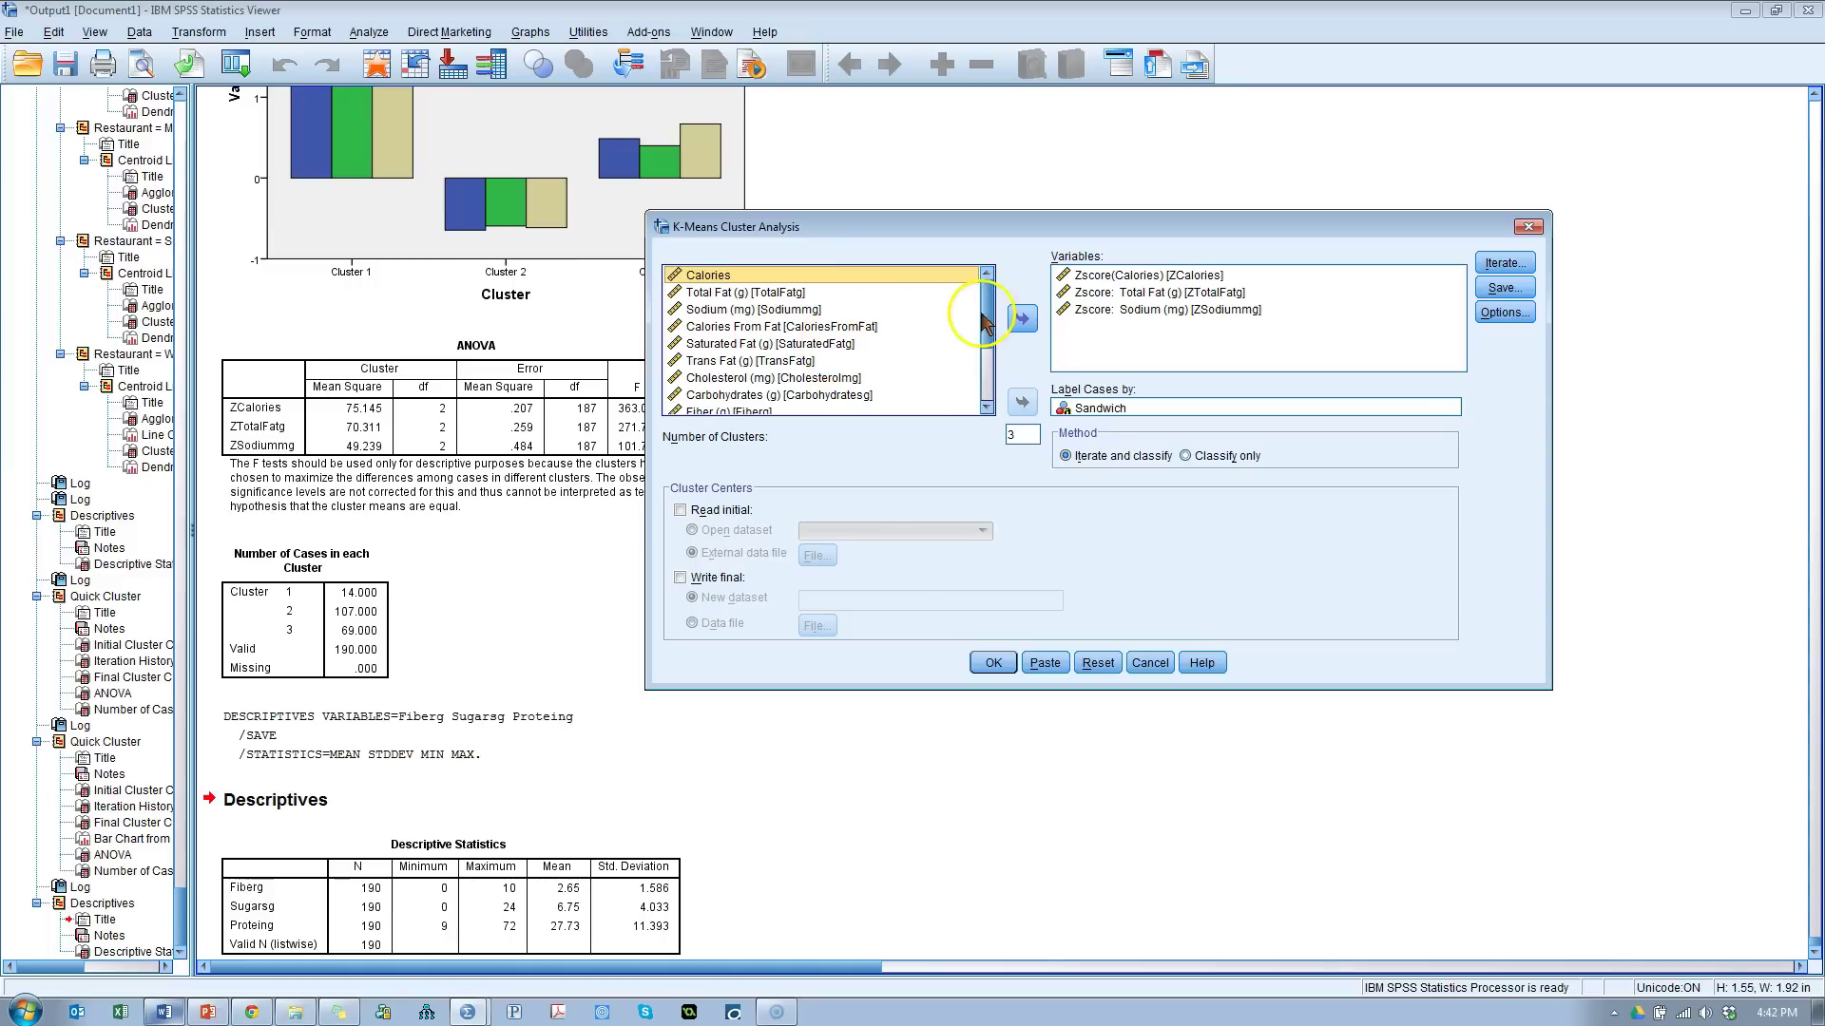
pyautogui.scroll(-2, 977, 358)
pyautogui.click(796, 372)
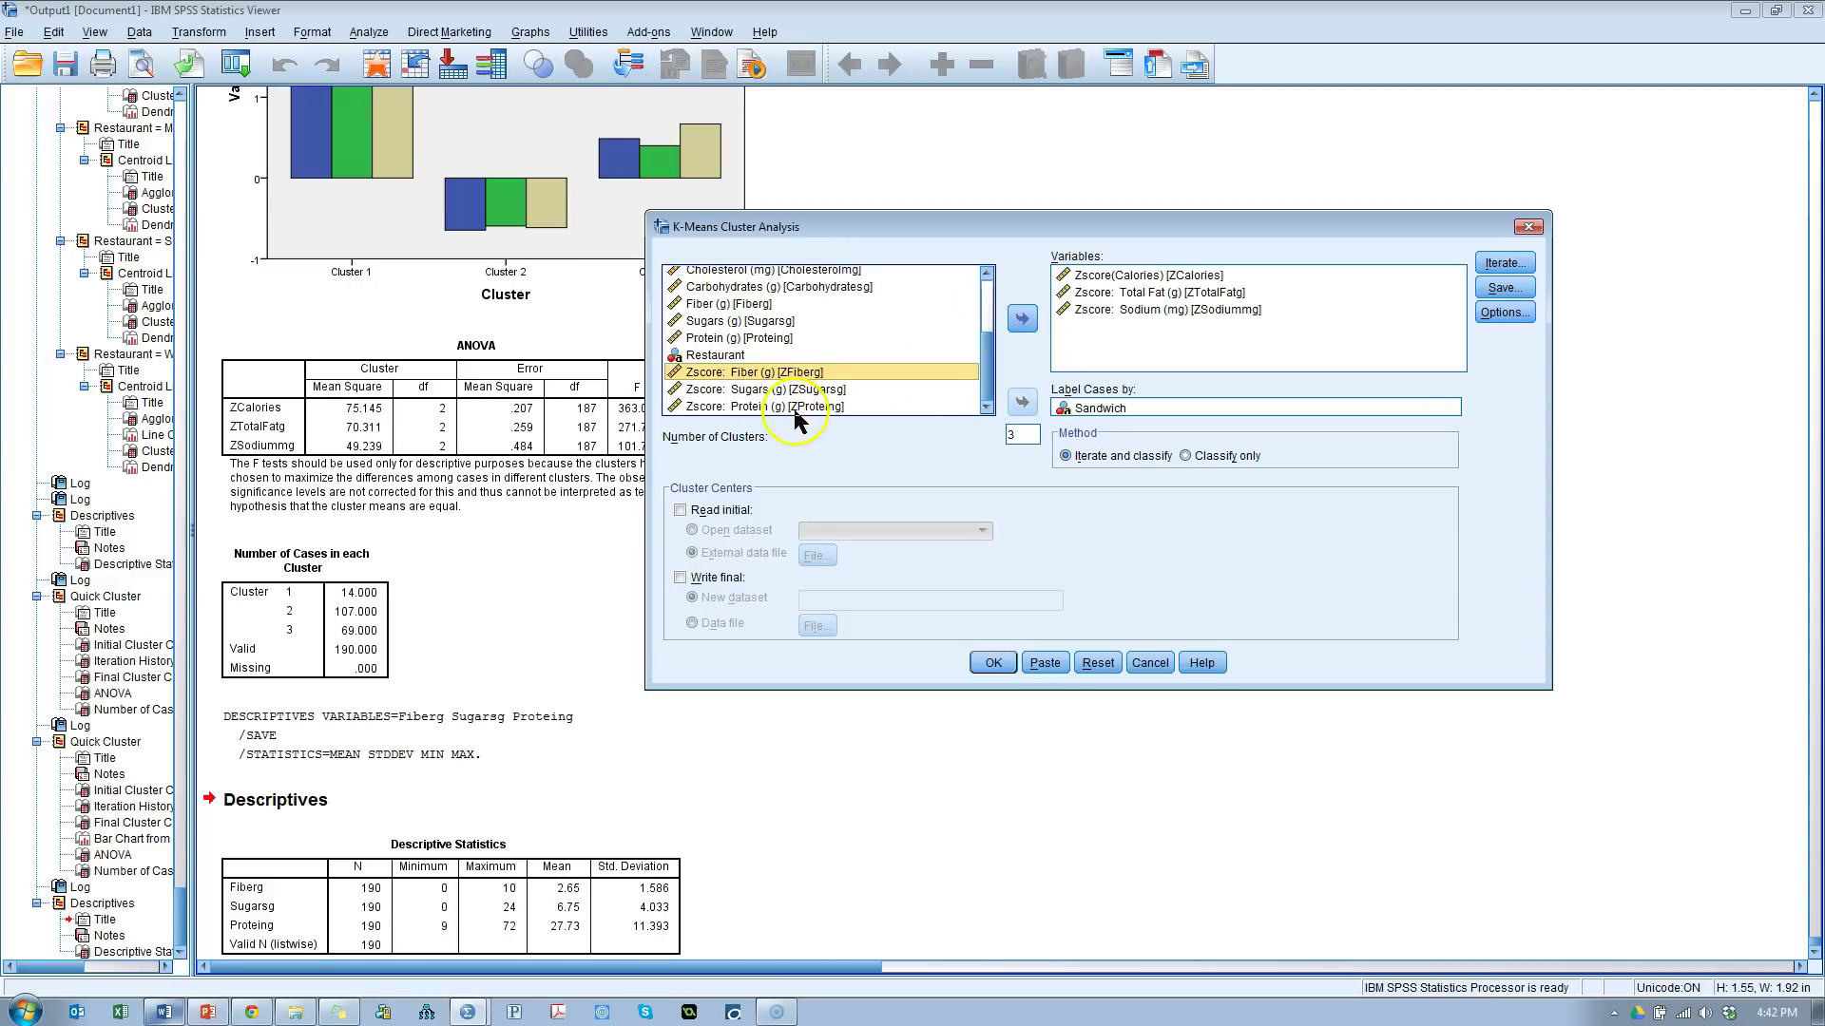
pyautogui.keyDown('shift'); pyautogui.click(799, 406); pyautogui.keyUp('shift')
pyautogui.click(1022, 320)
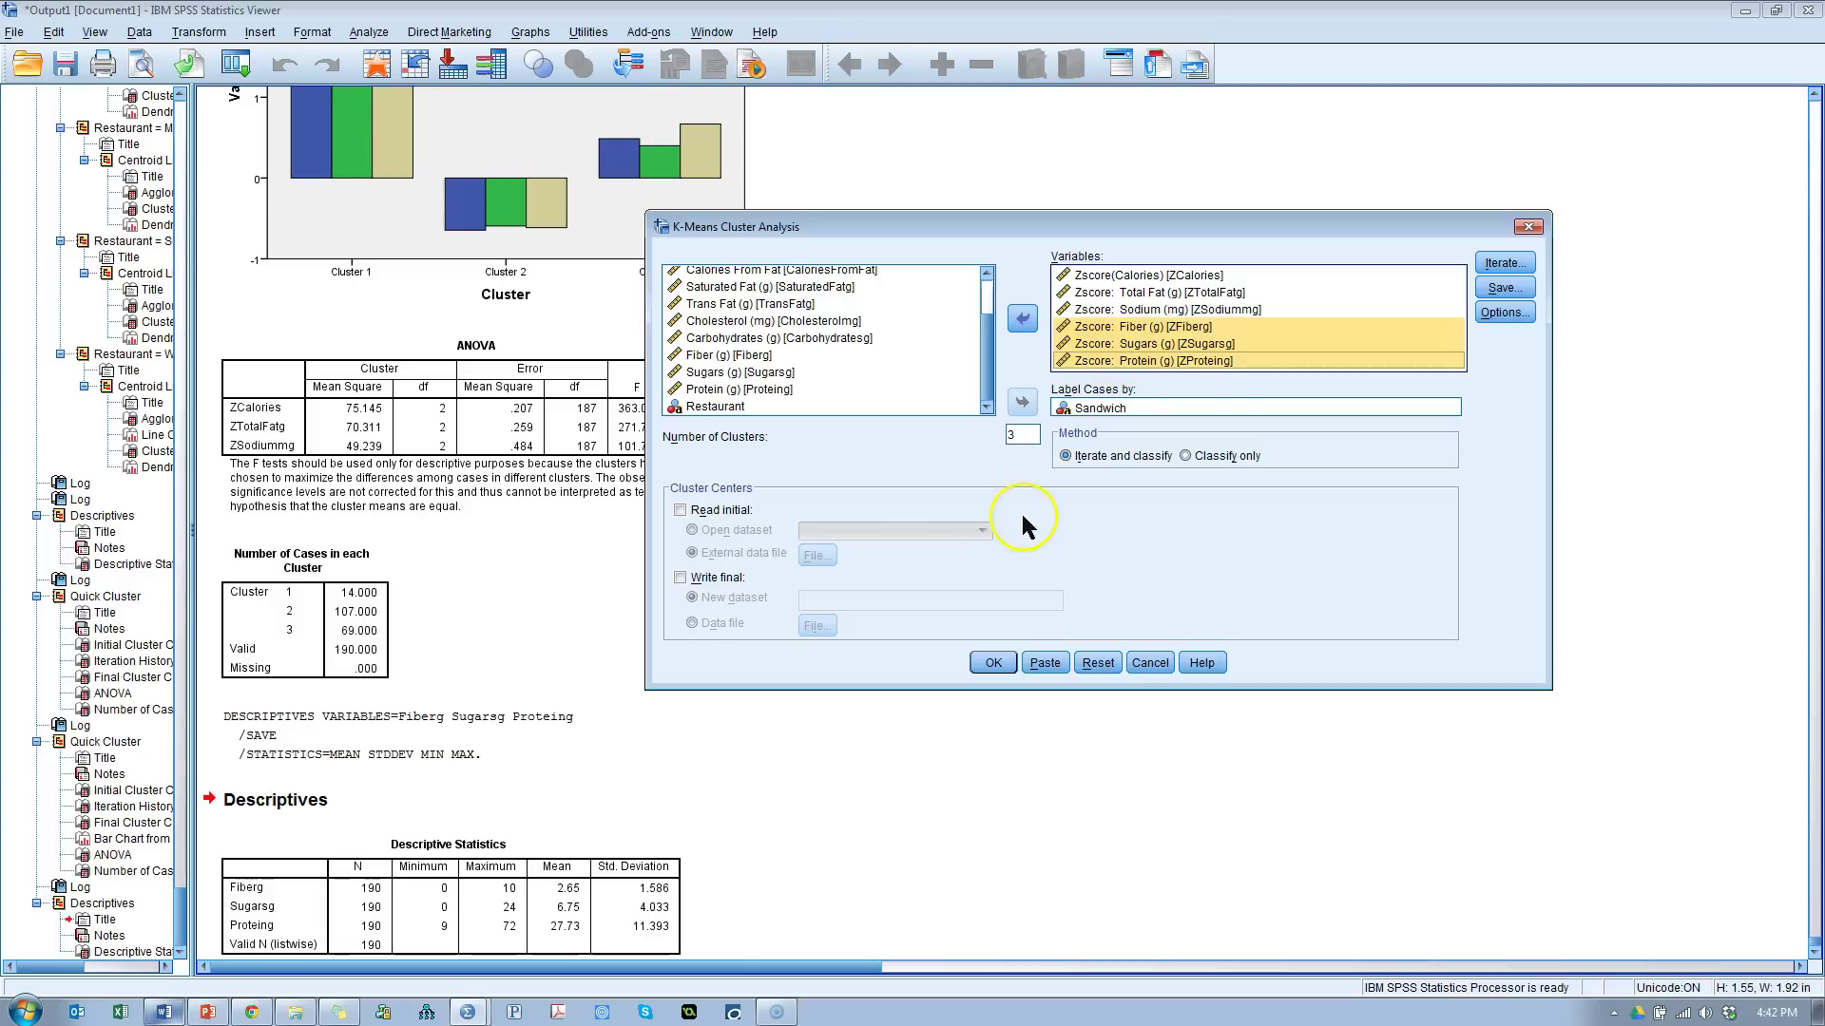
# Step: Run the three-cluster k-means and select the Final Cluster Centers table in the output
pyautogui.click(993, 663)
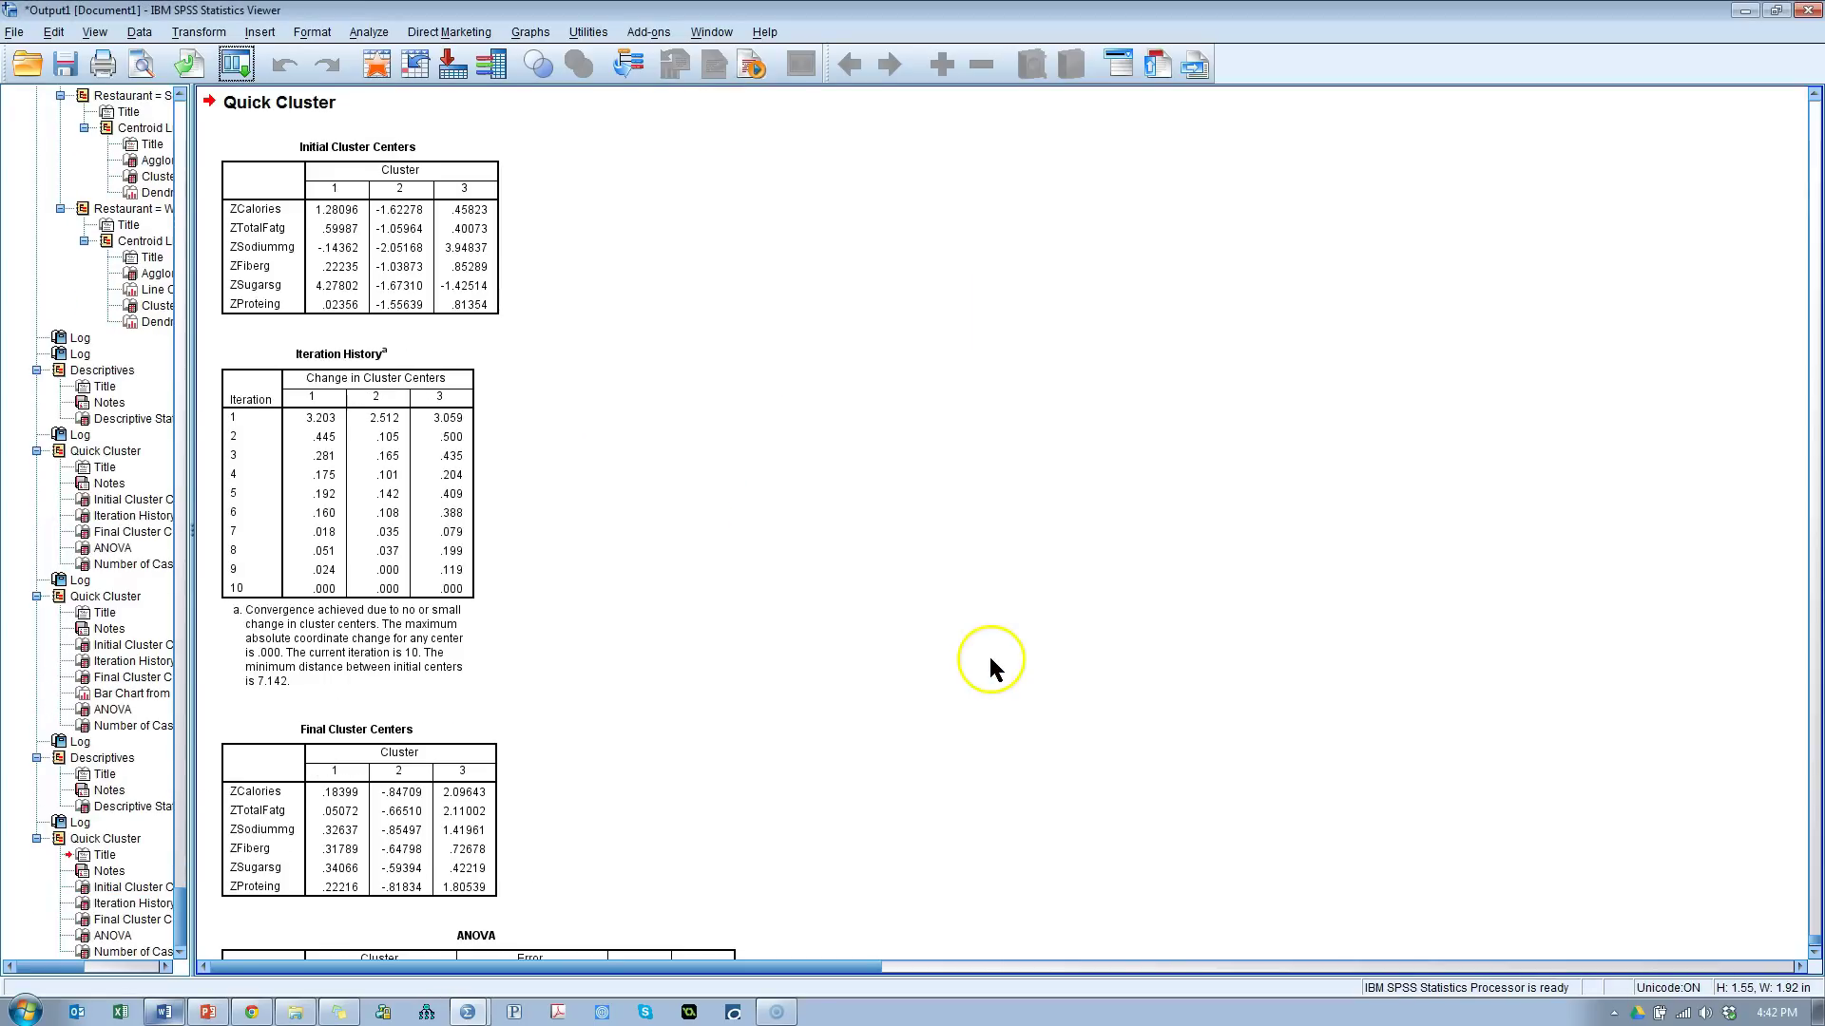
pyautogui.scroll(-4, 854, 574)
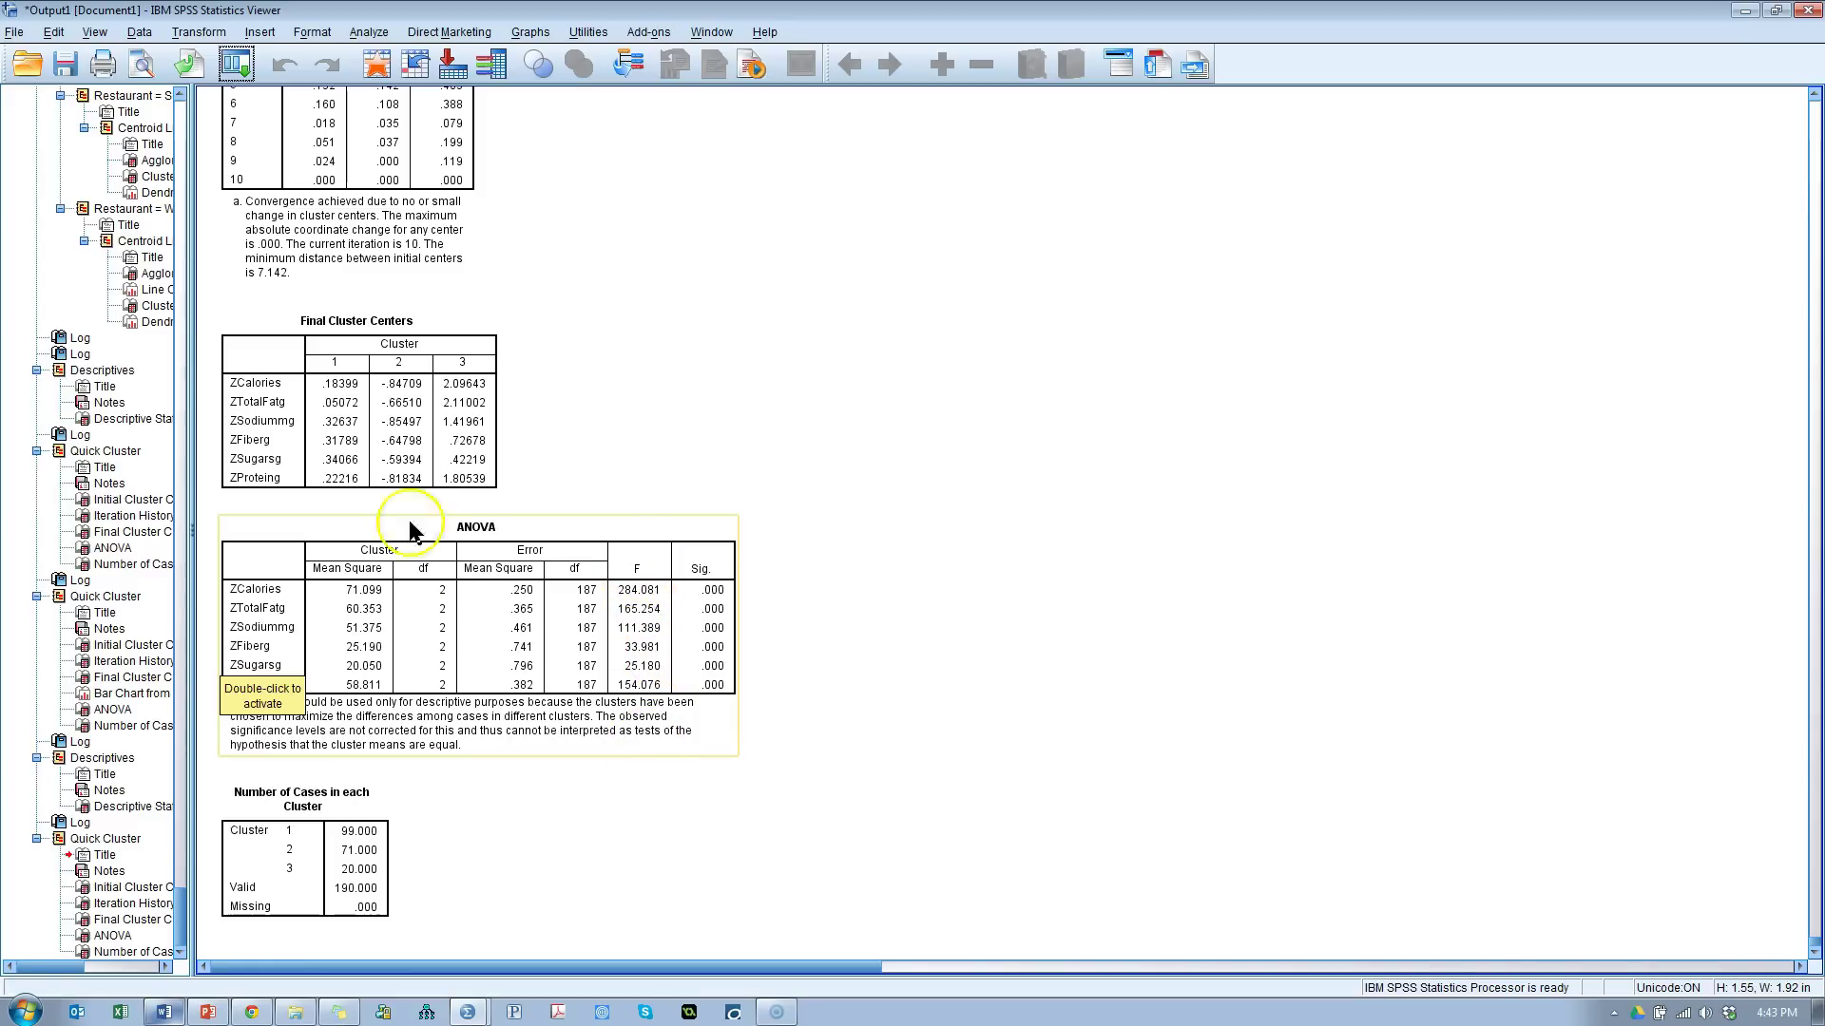
pyautogui.click(379, 399)
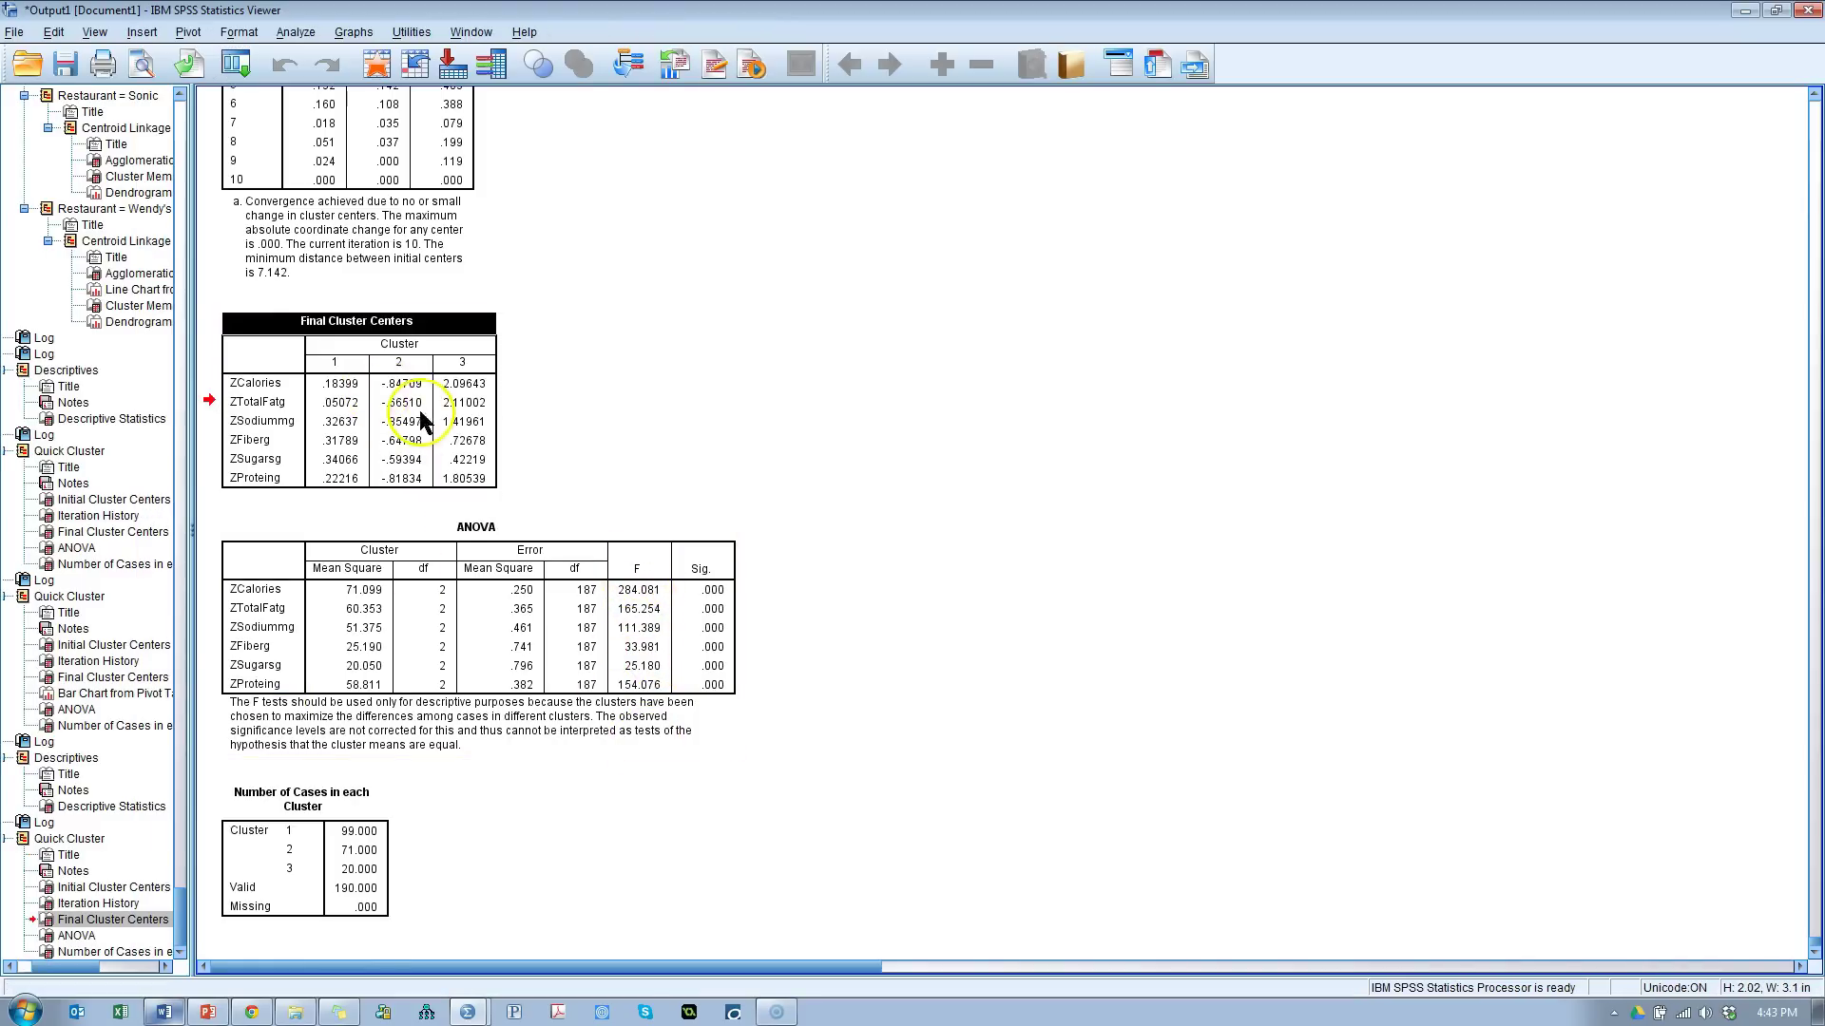
# Step: Create a bar chart from all values in the three-cluster Final Cluster Centers table
pyautogui.moveTo(347, 383); pyautogui.dragTo(452, 457)
pyautogui.rightClick(447, 455)
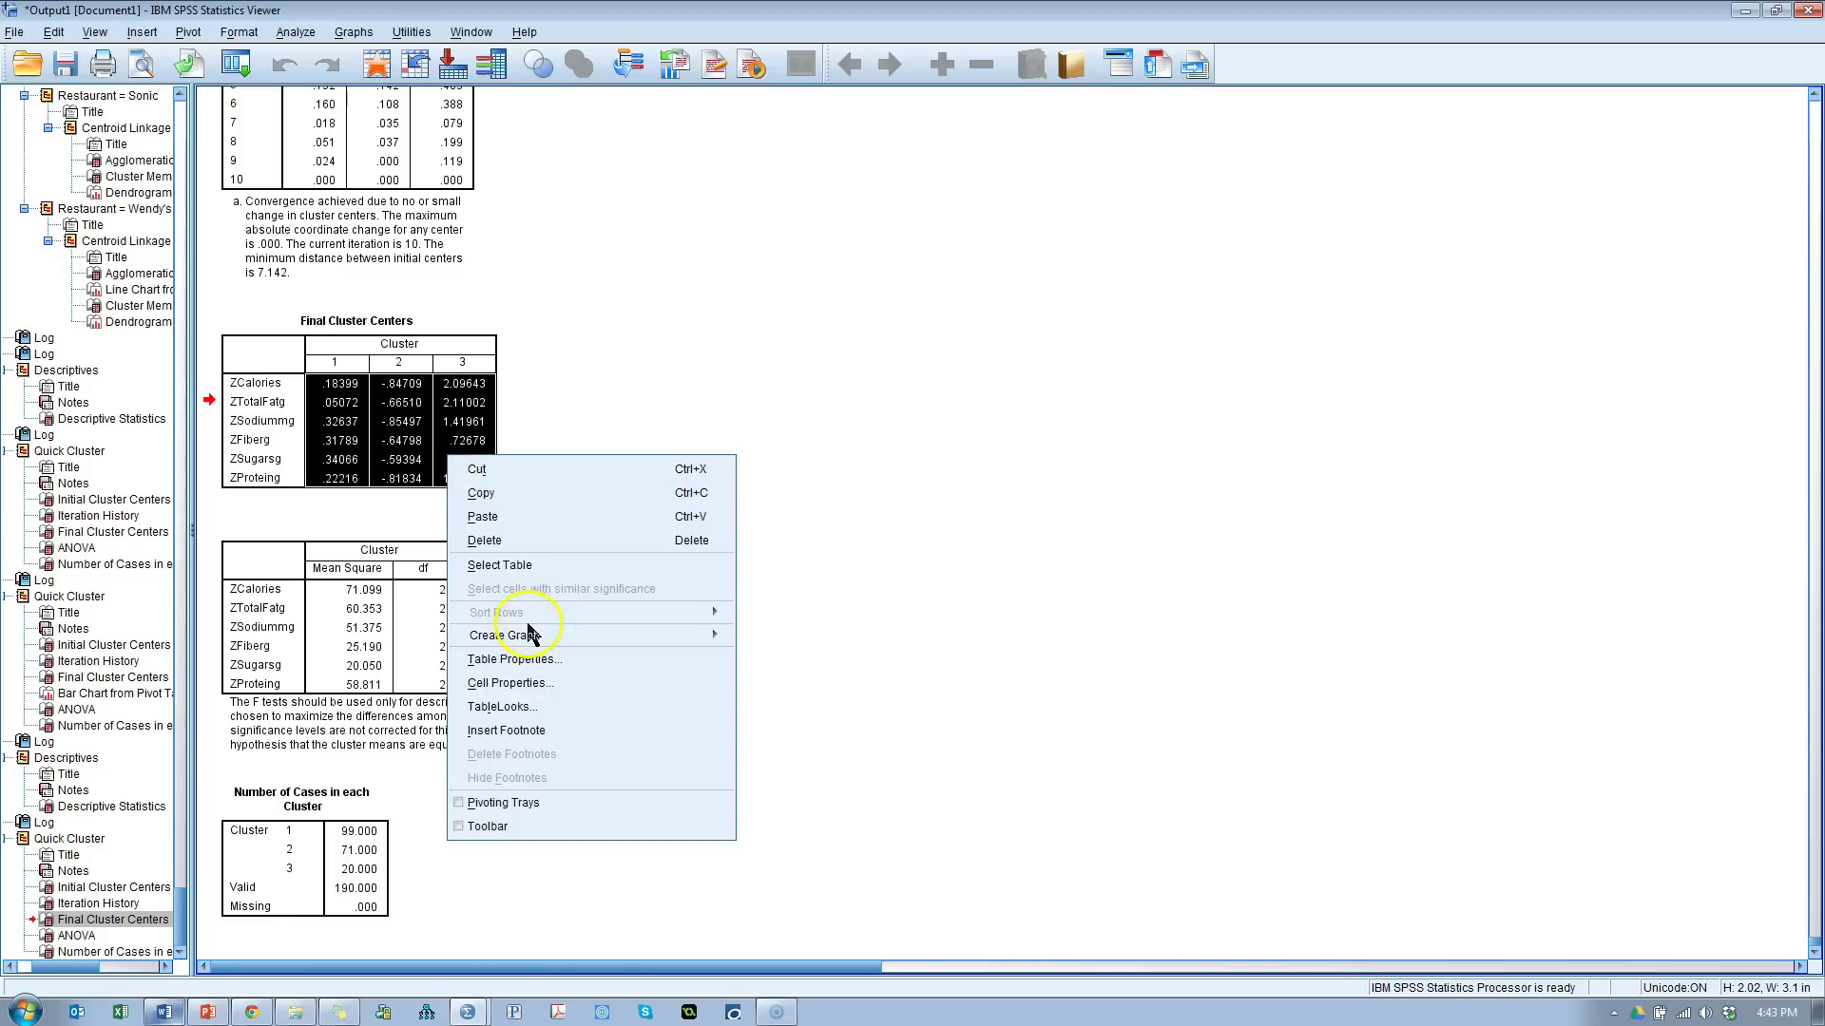
pyautogui.moveTo(618, 633)
pyautogui.click(771, 638)
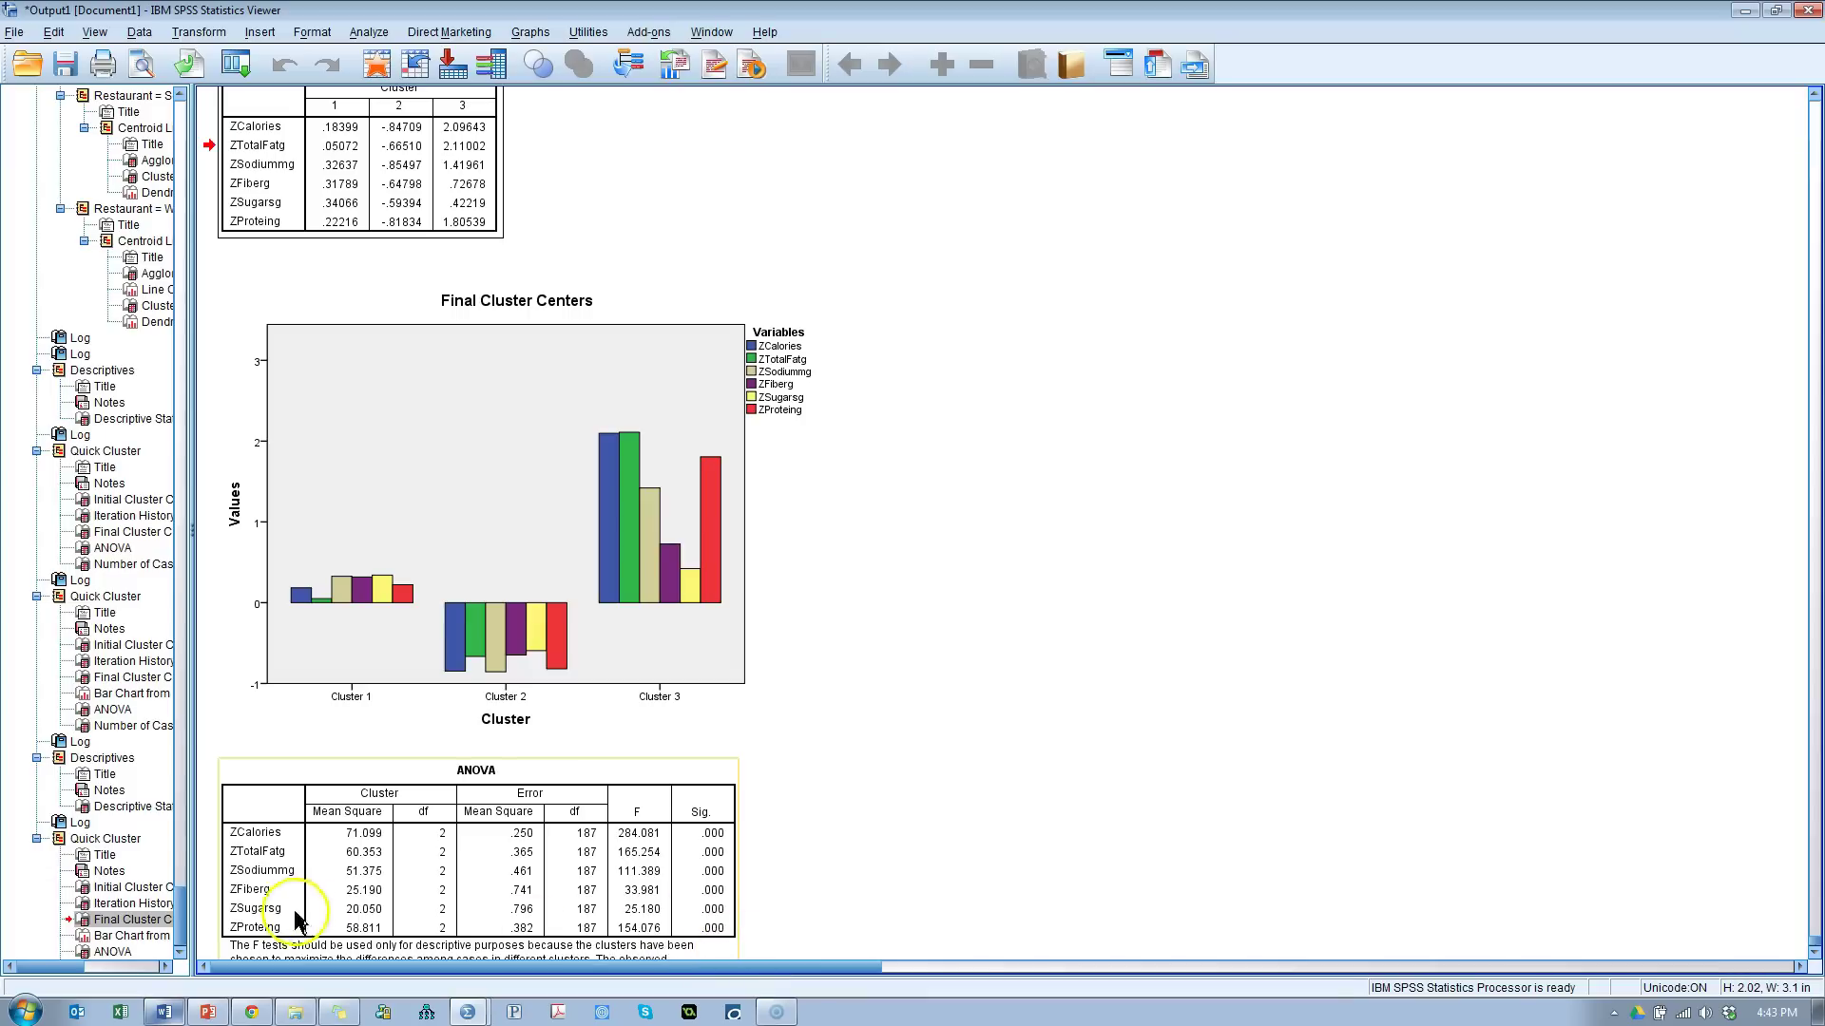
pyautogui.click(758, 373)
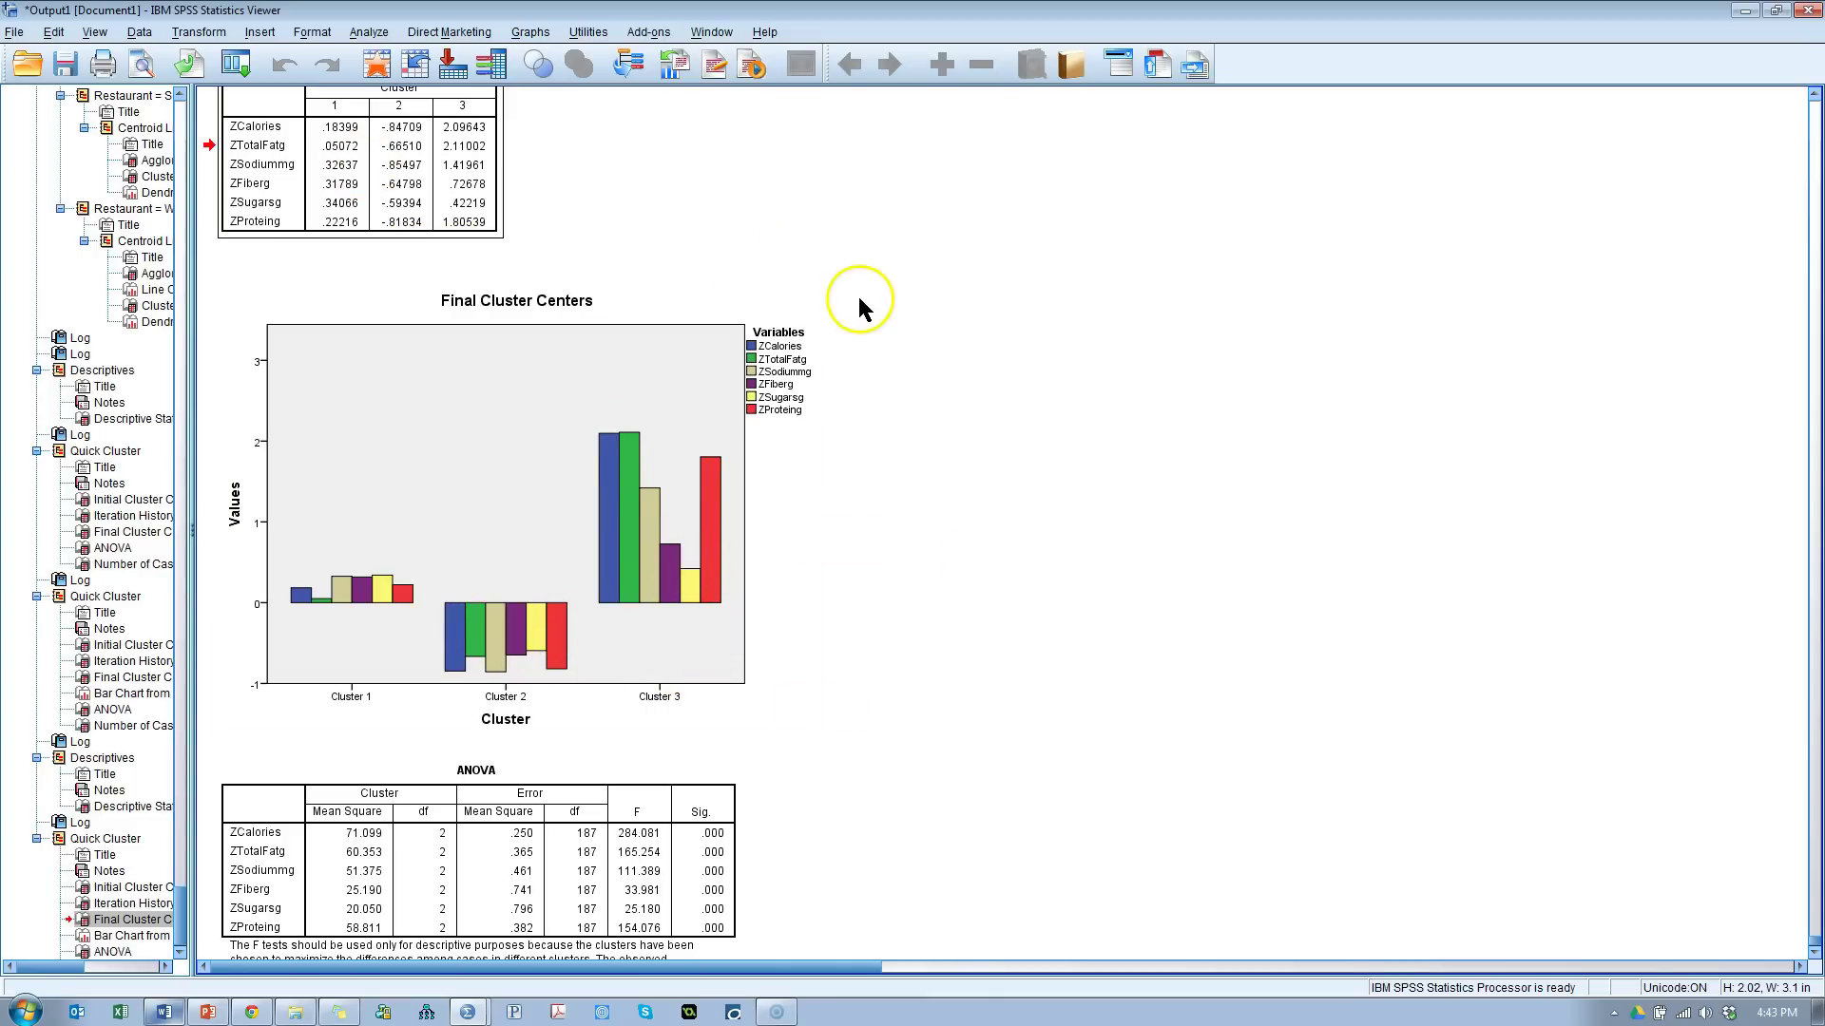
# Step: Rerun K-Means Cluster Analysis with the number of clusters set to 6
pyautogui.click(236, 64)
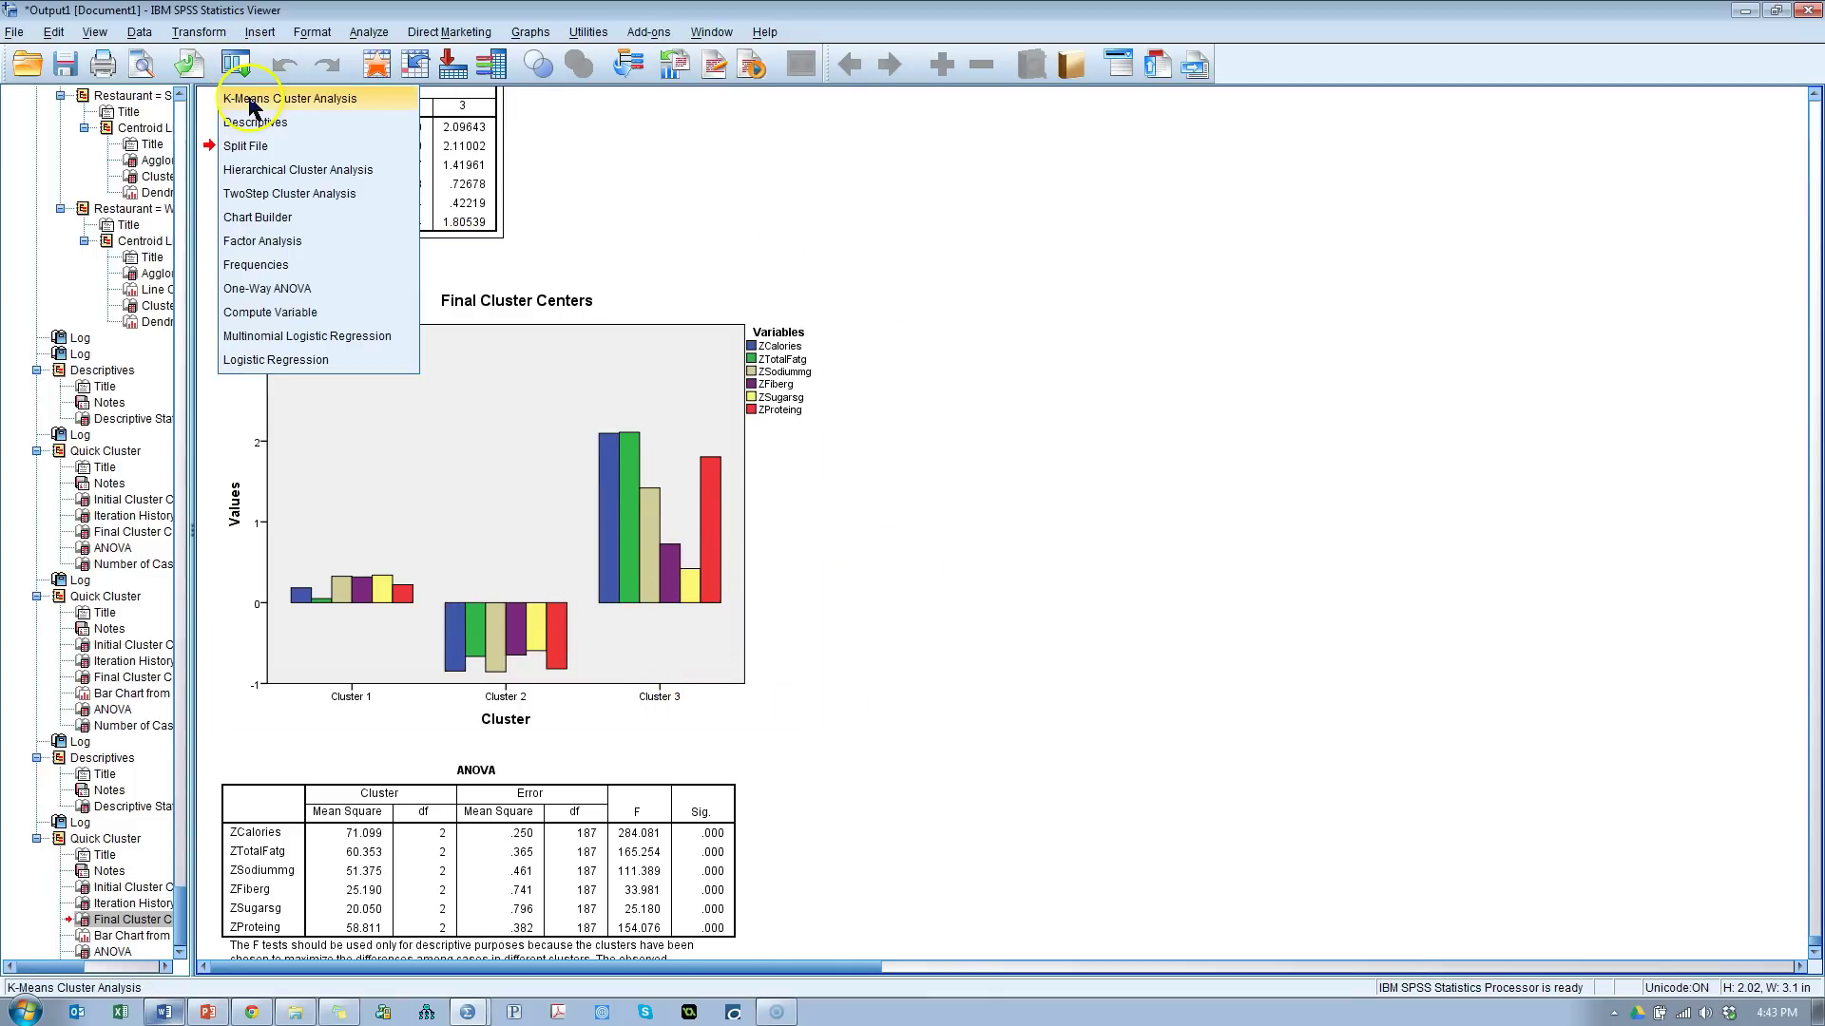
pyautogui.click(286, 98)
pyautogui.doubleClick(1024, 434)
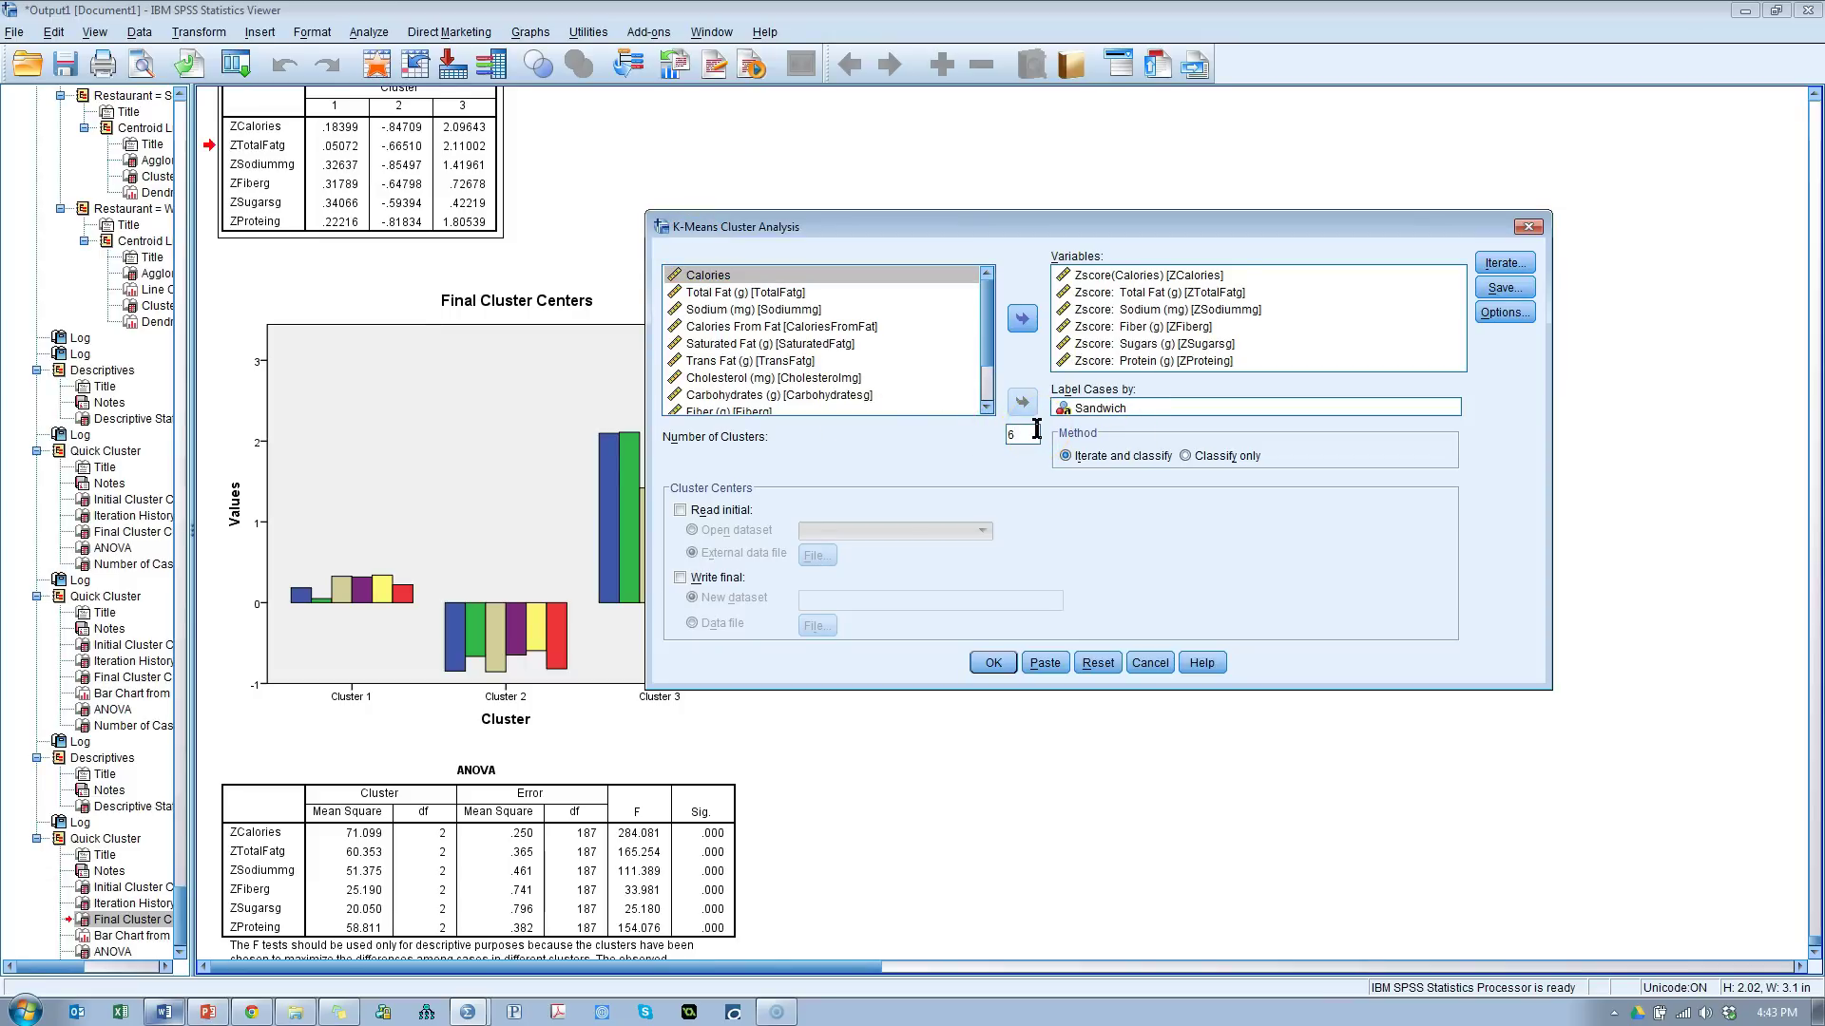
pyautogui.click(996, 662)
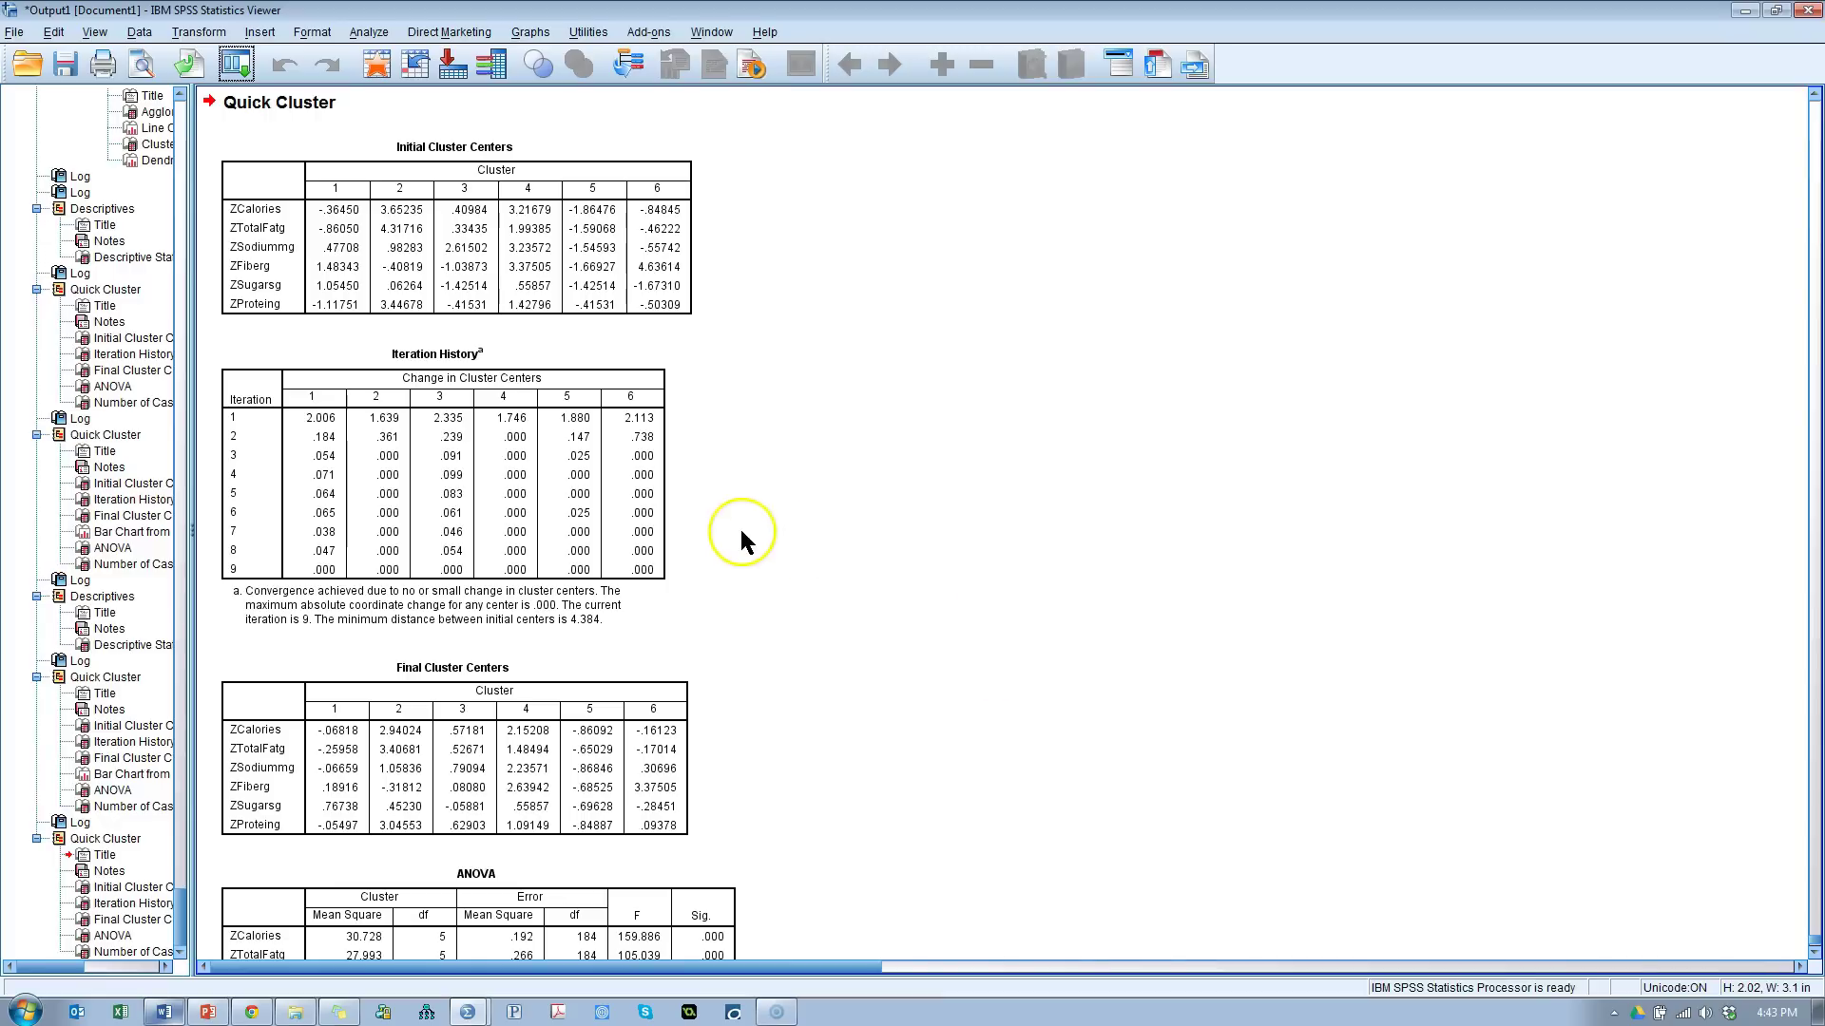
pyautogui.scroll(-3, 922, 732)
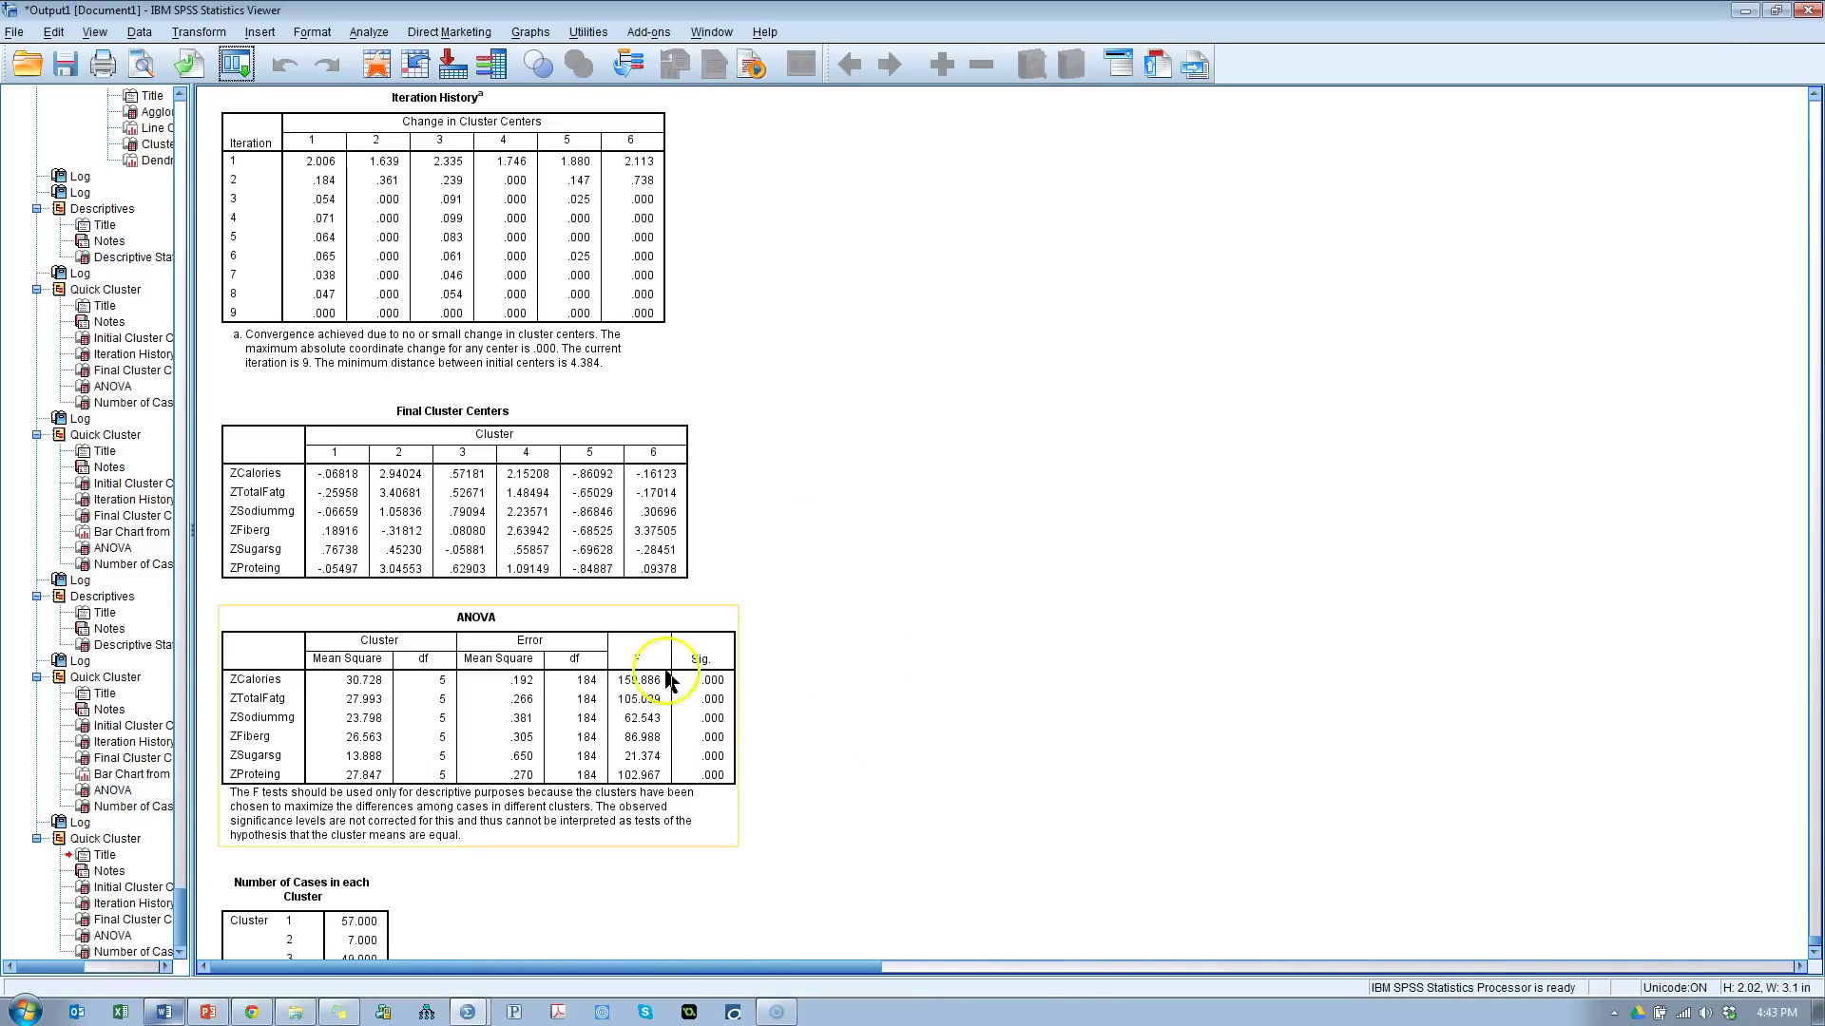
pyautogui.scroll(-2, 794, 728)
pyautogui.click(676, 594)
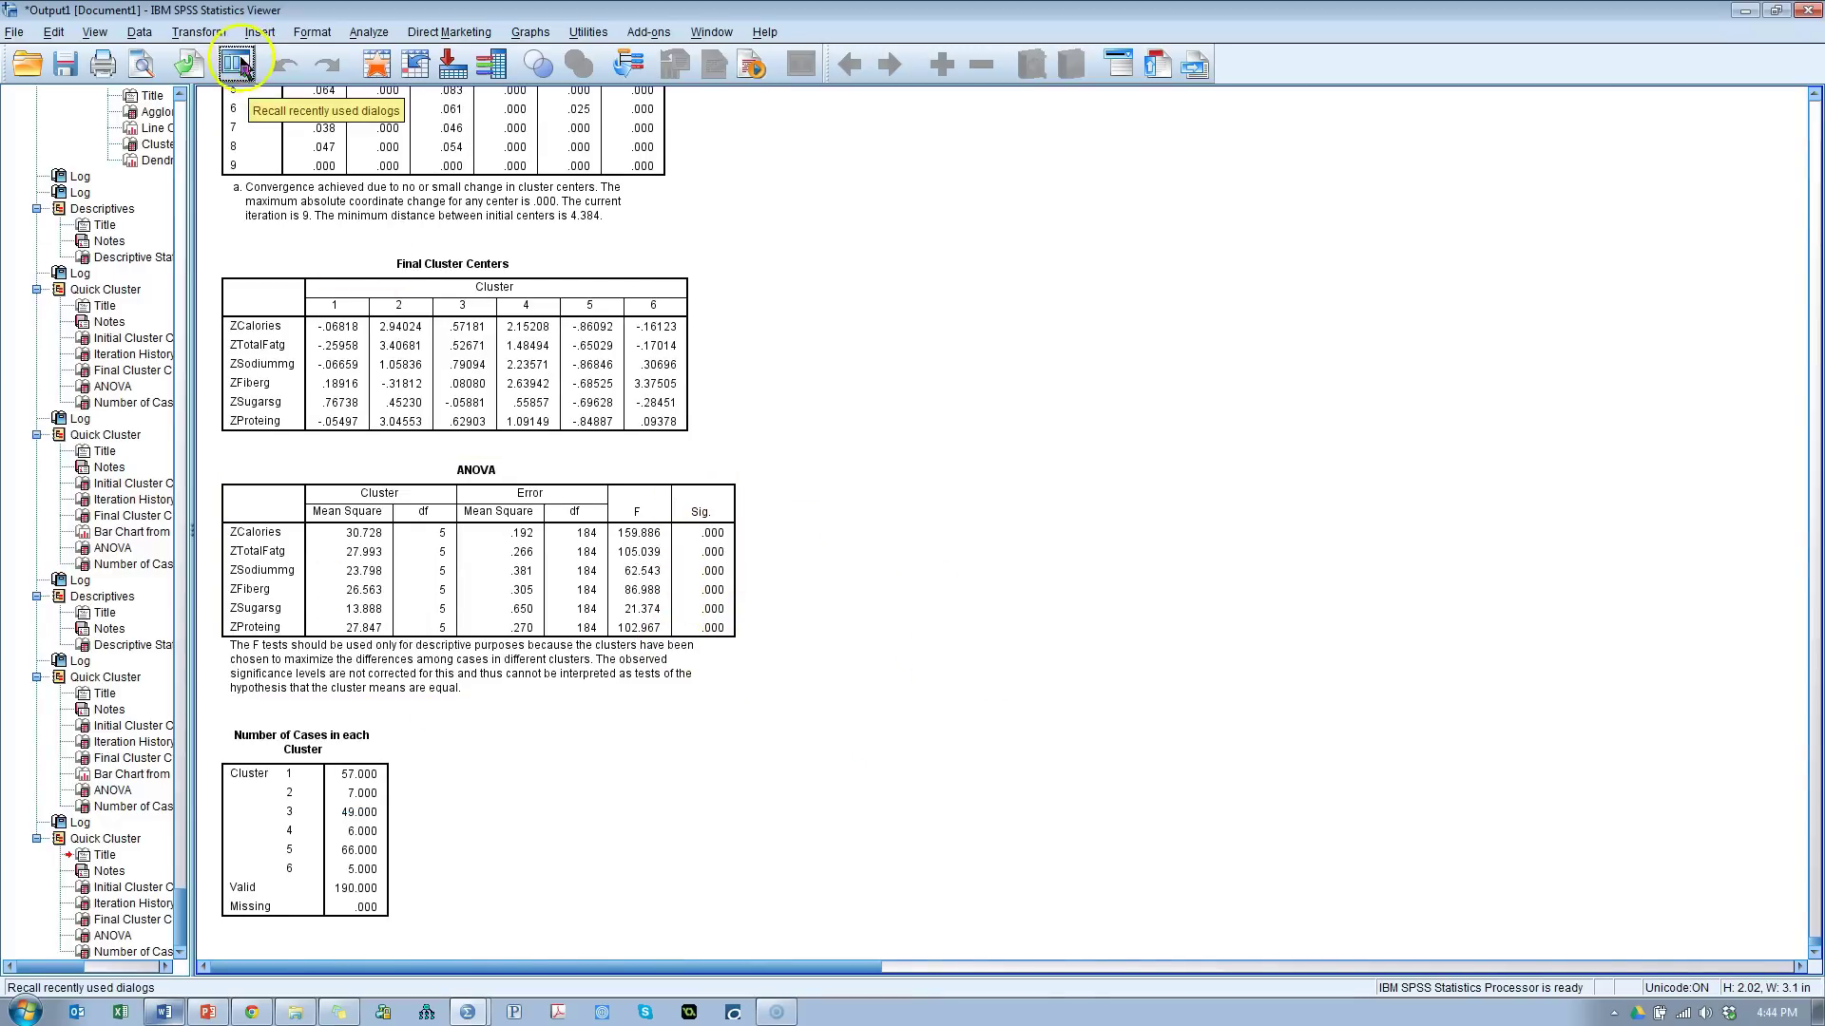
pyautogui.click(237, 65)
pyautogui.click(686, 673)
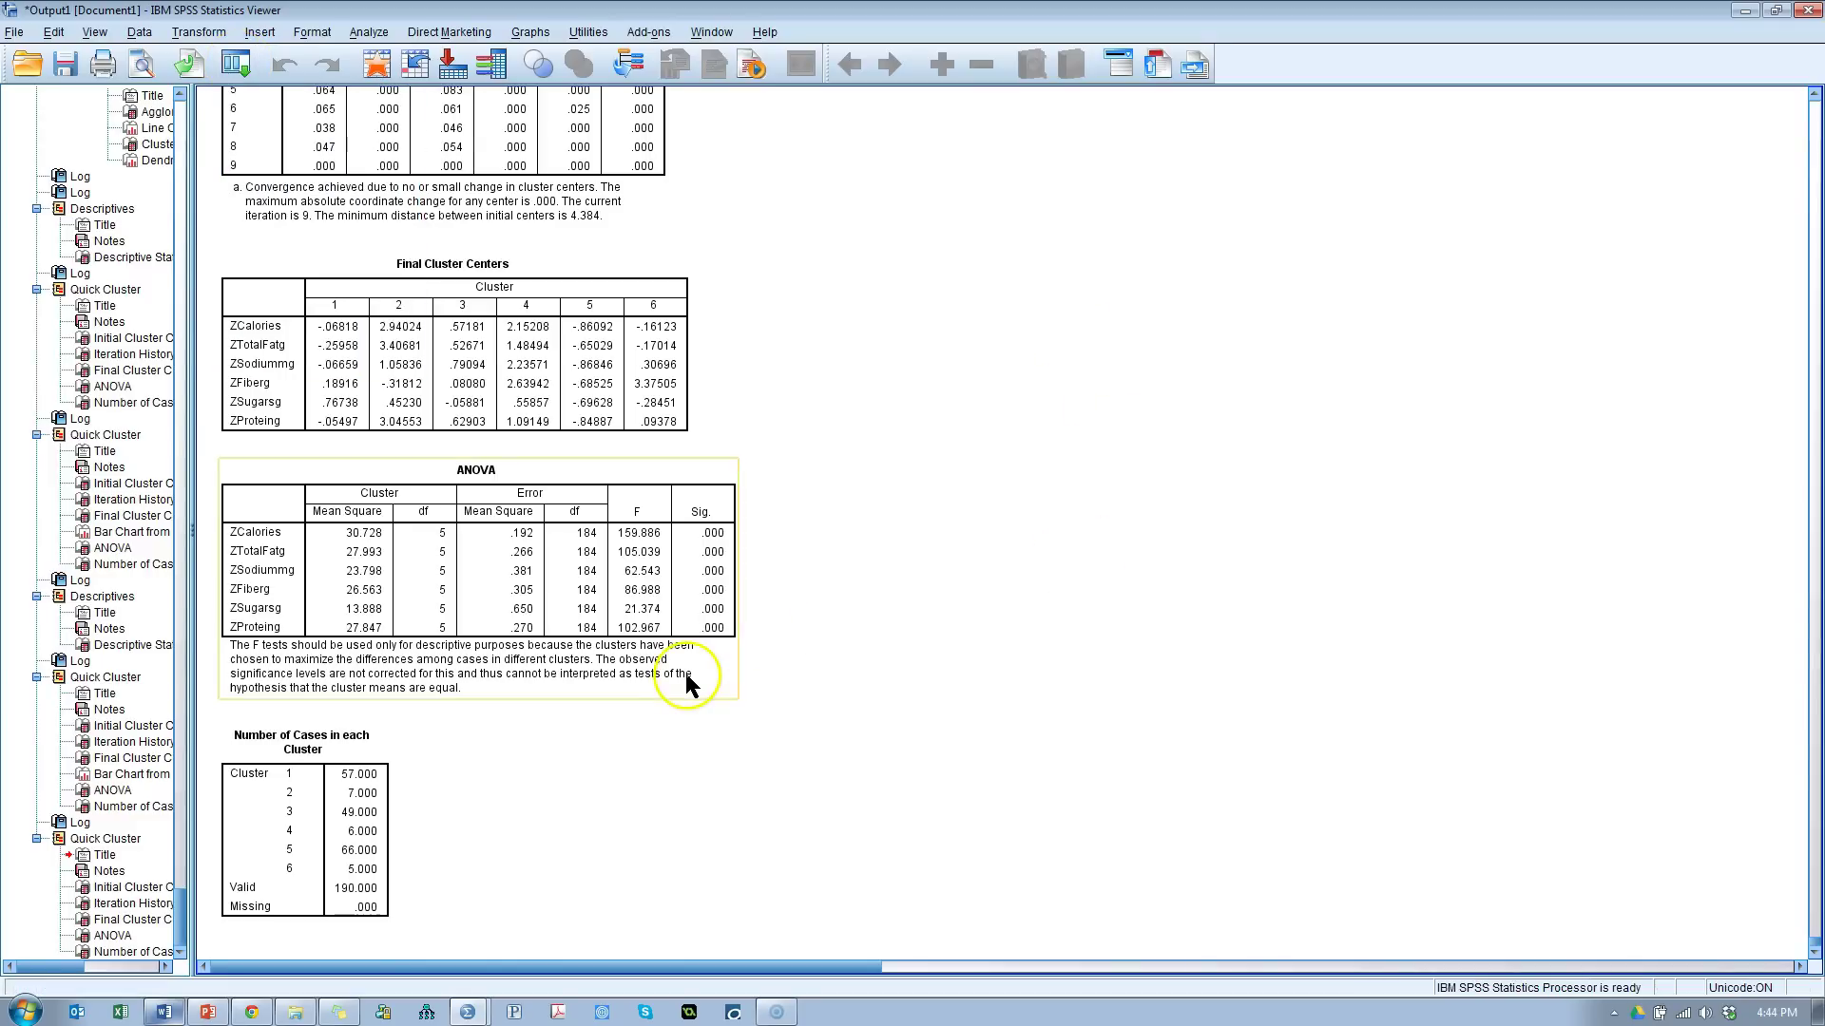
pyautogui.click(655, 582)
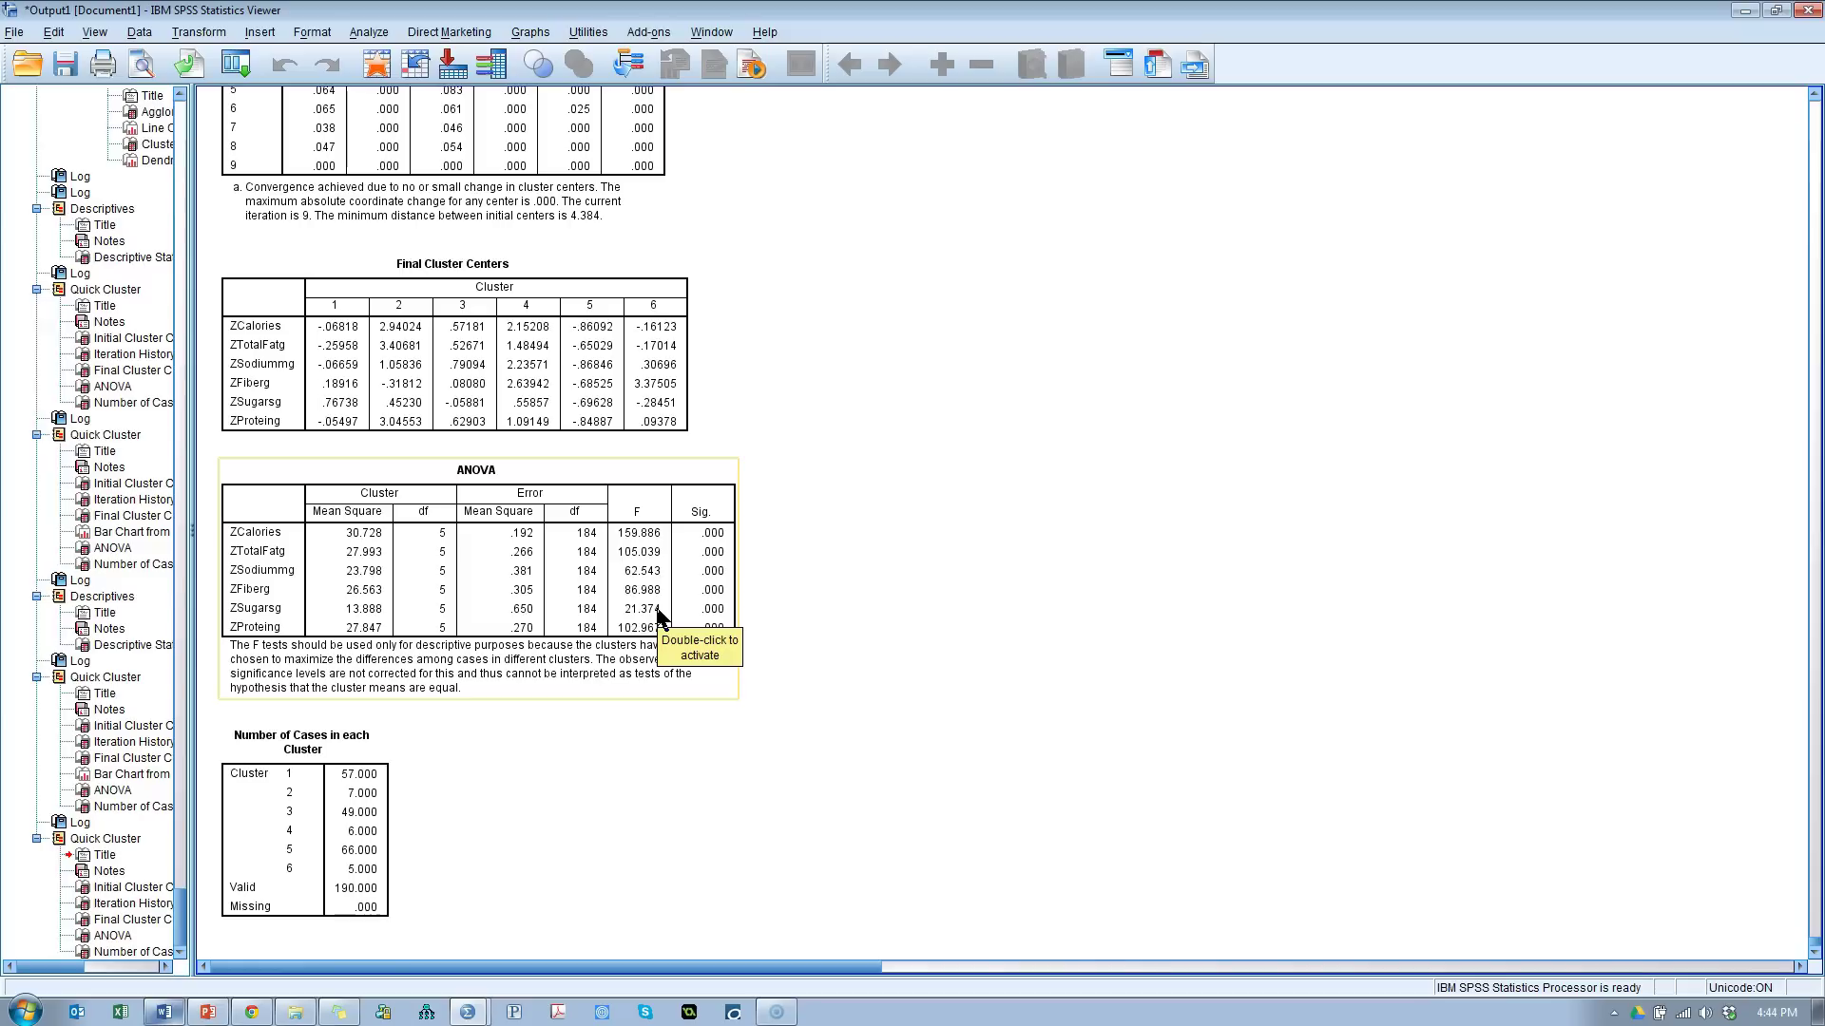
pyautogui.click(700, 697)
pyautogui.click(1211, 597)
pyautogui.click(236, 521)
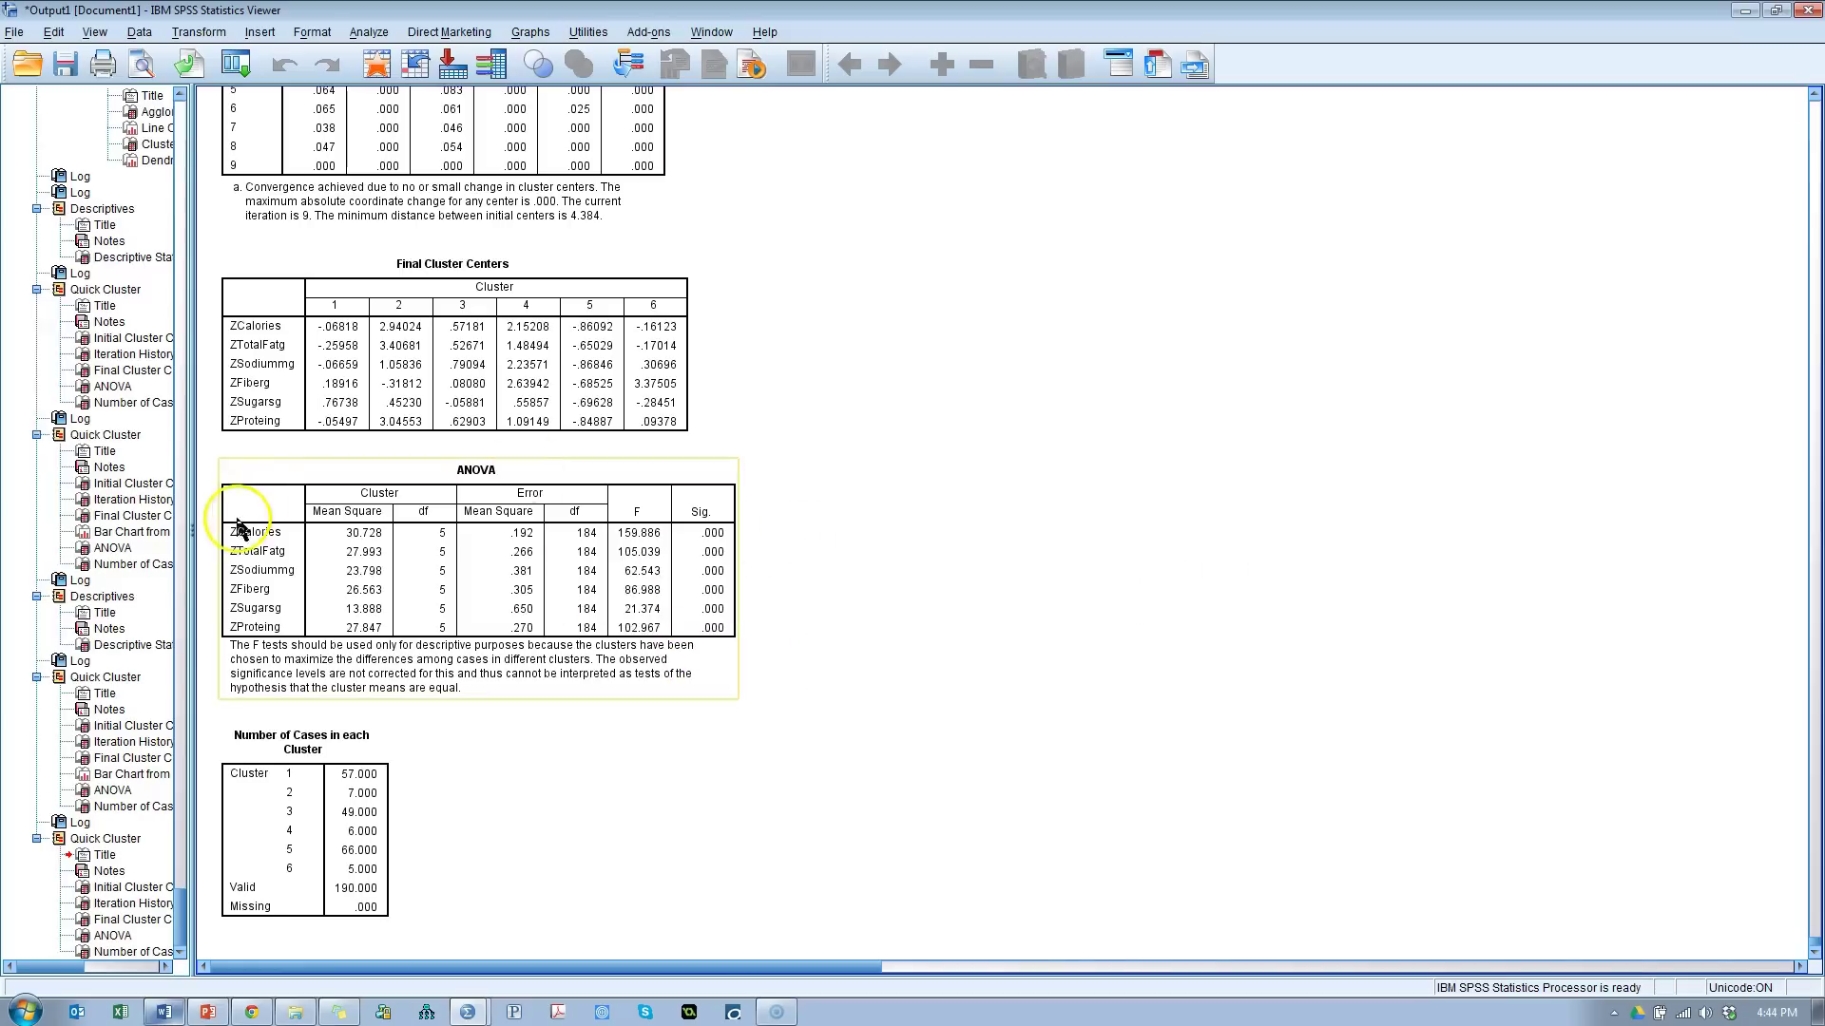
pyautogui.click(1018, 614)
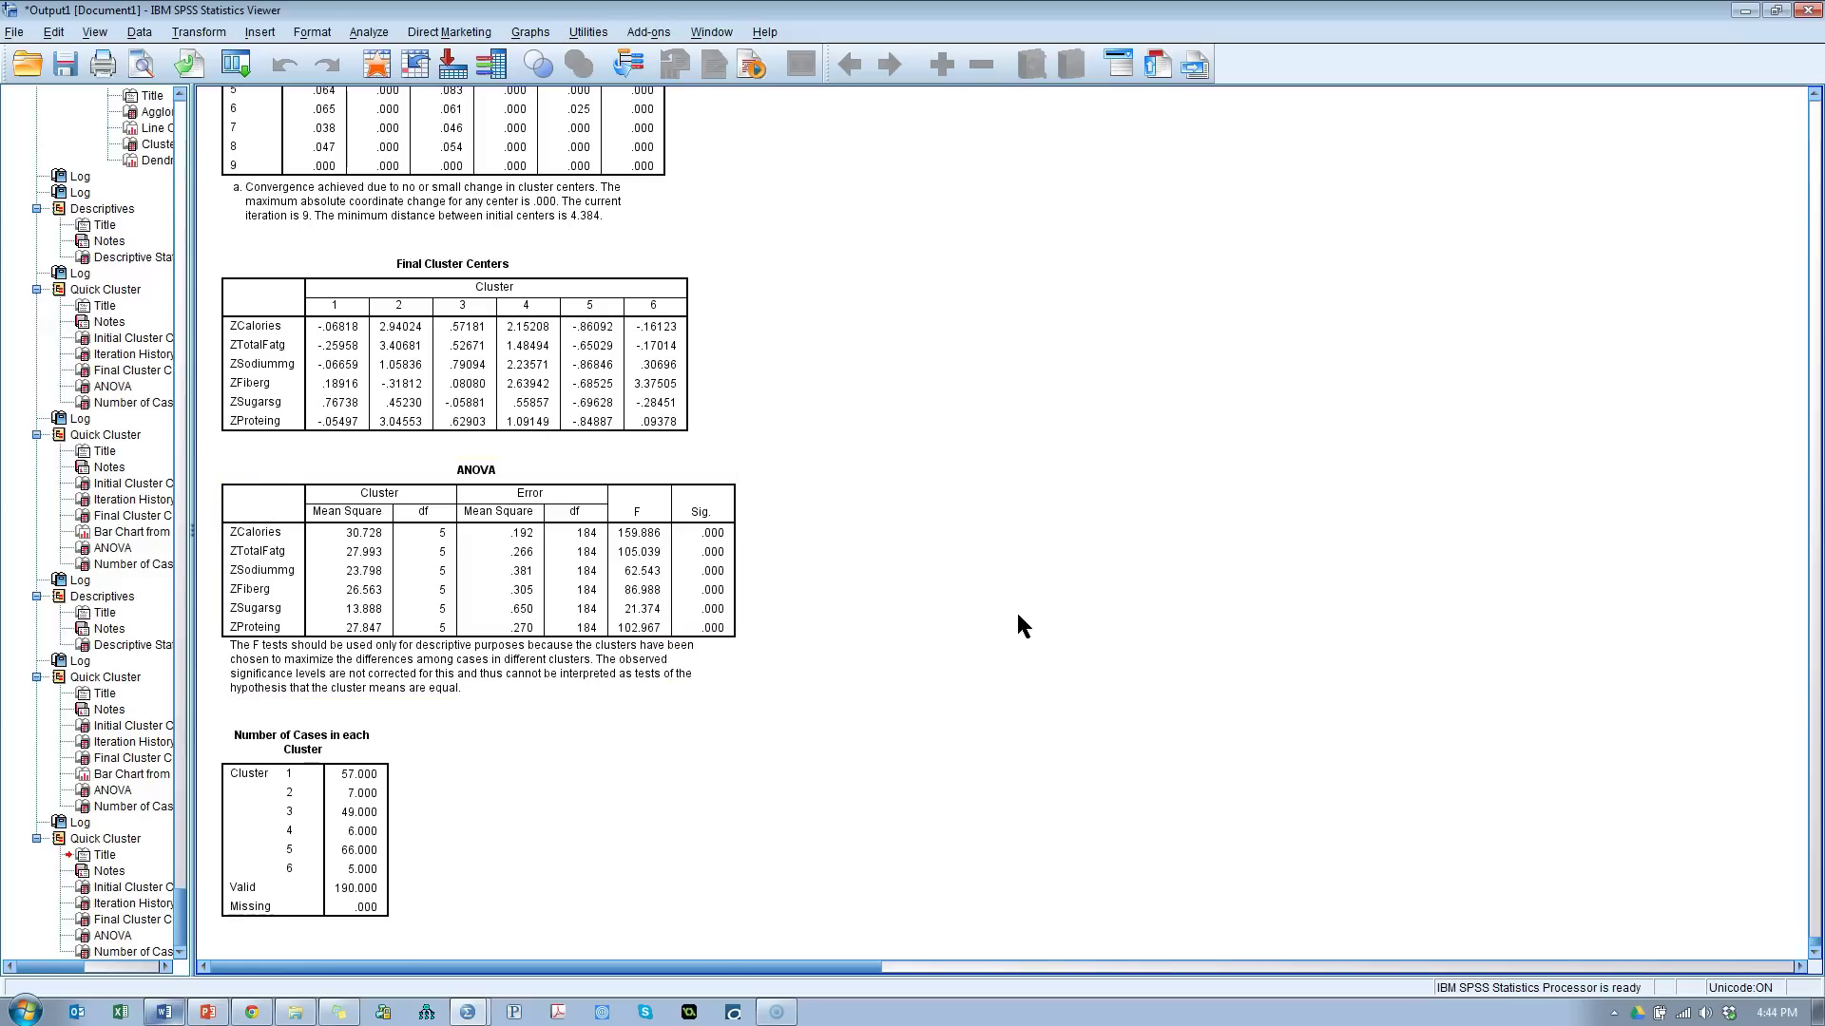
pyautogui.click(591, 610)
pyautogui.click(785, 592)
pyautogui.click(579, 627)
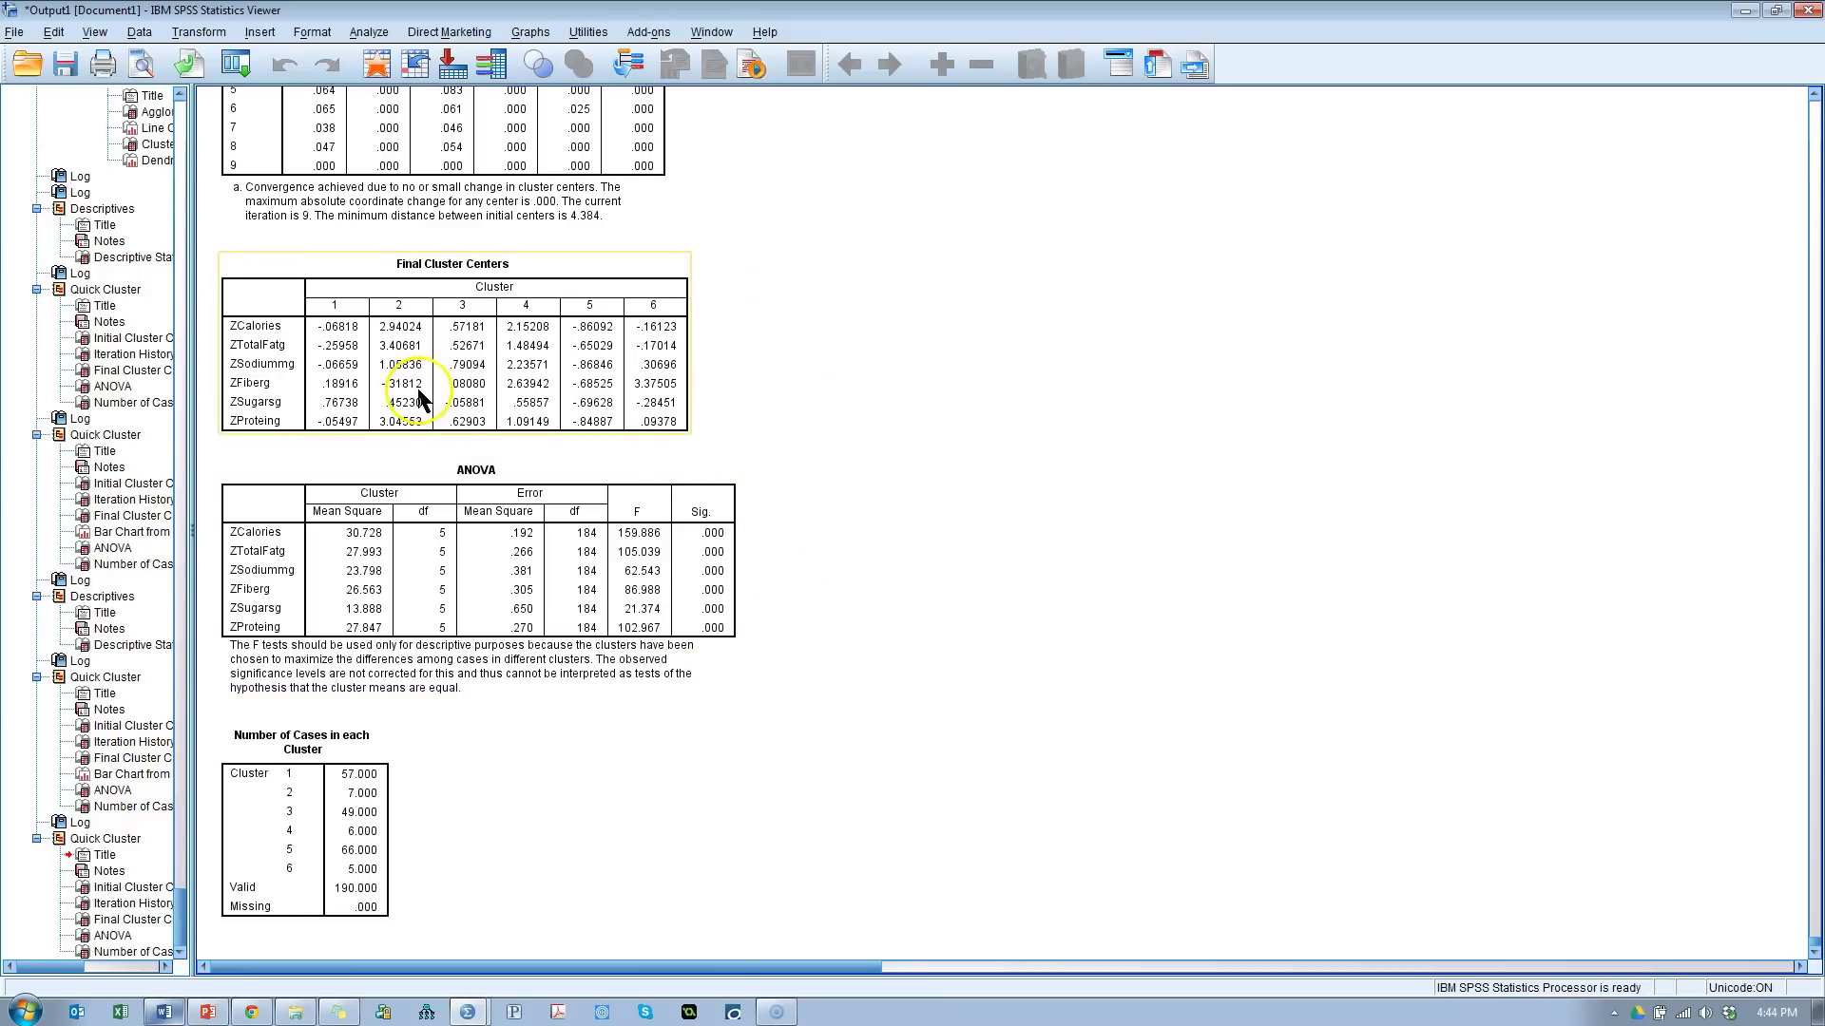
# Step: Select every cell of the six-cluster Final Cluster Centers table and create an area chart
pyautogui.click(448, 373)
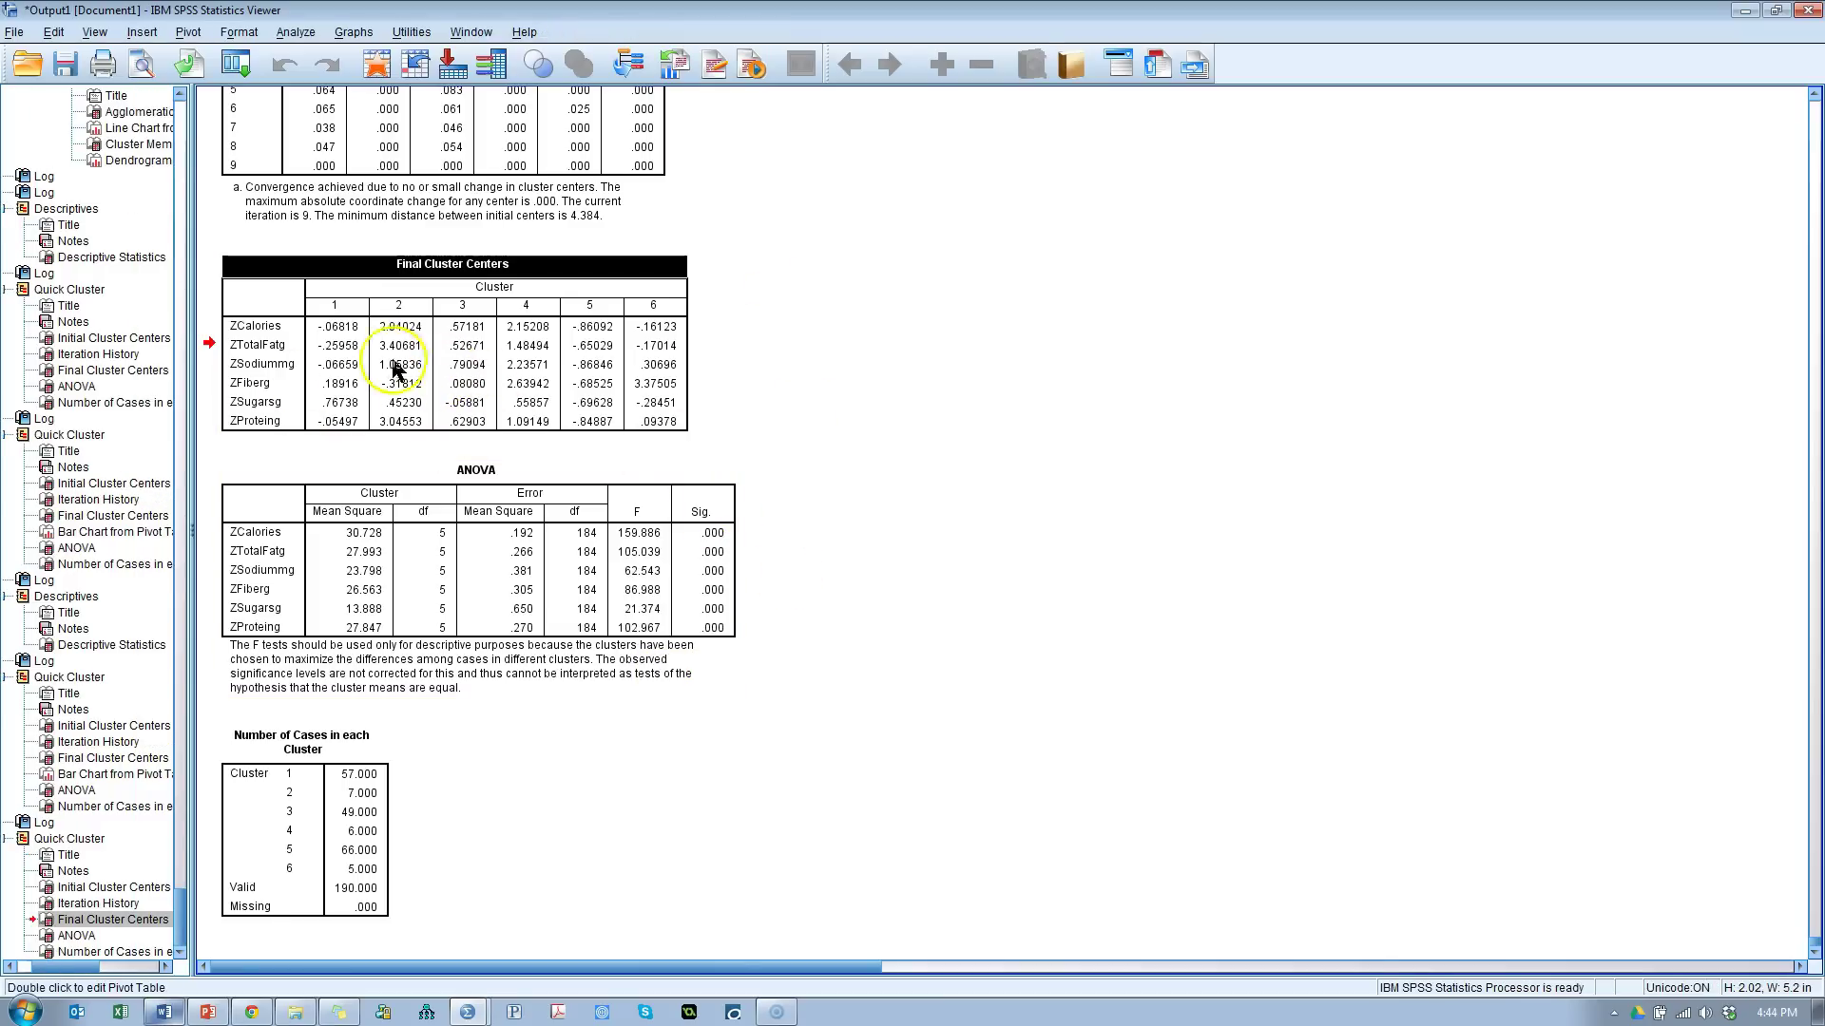
pyautogui.hotkey('ctrl', 'a')
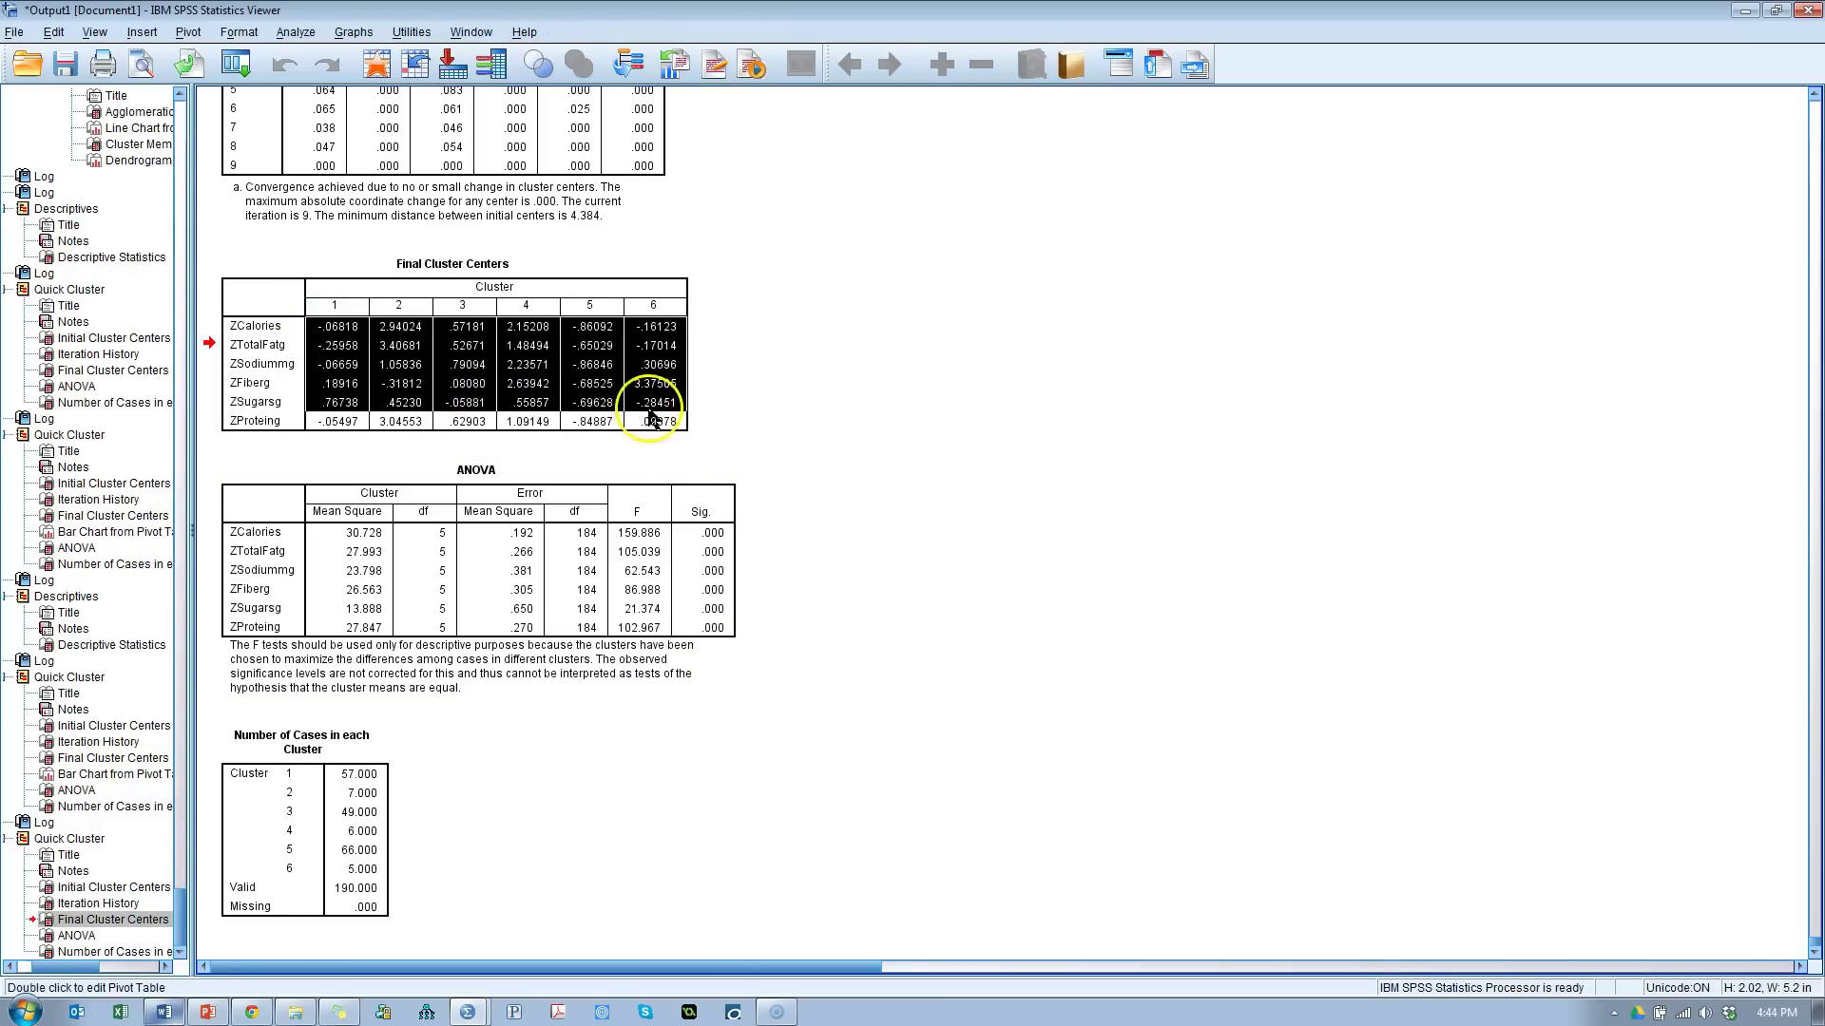
pyautogui.rightClick(523, 377)
pyautogui.moveTo(646, 549)
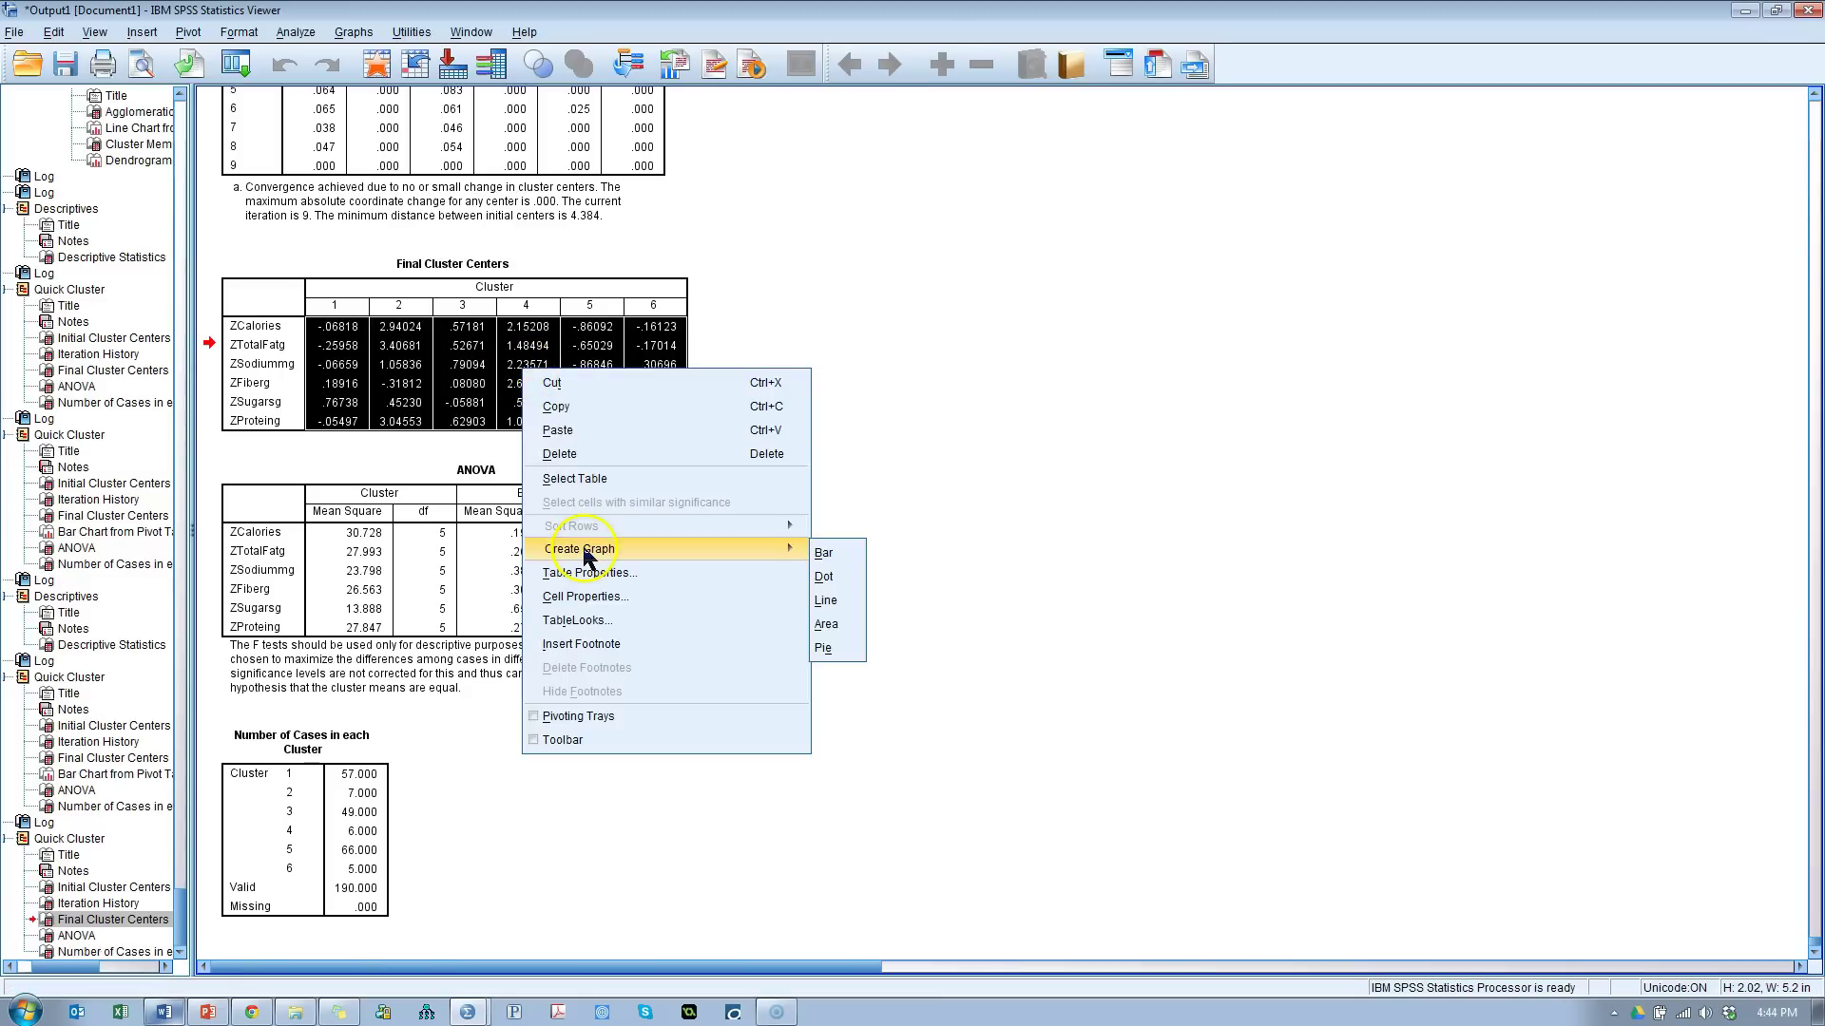
pyautogui.click(826, 625)
pyautogui.scroll(-3, 943, 671)
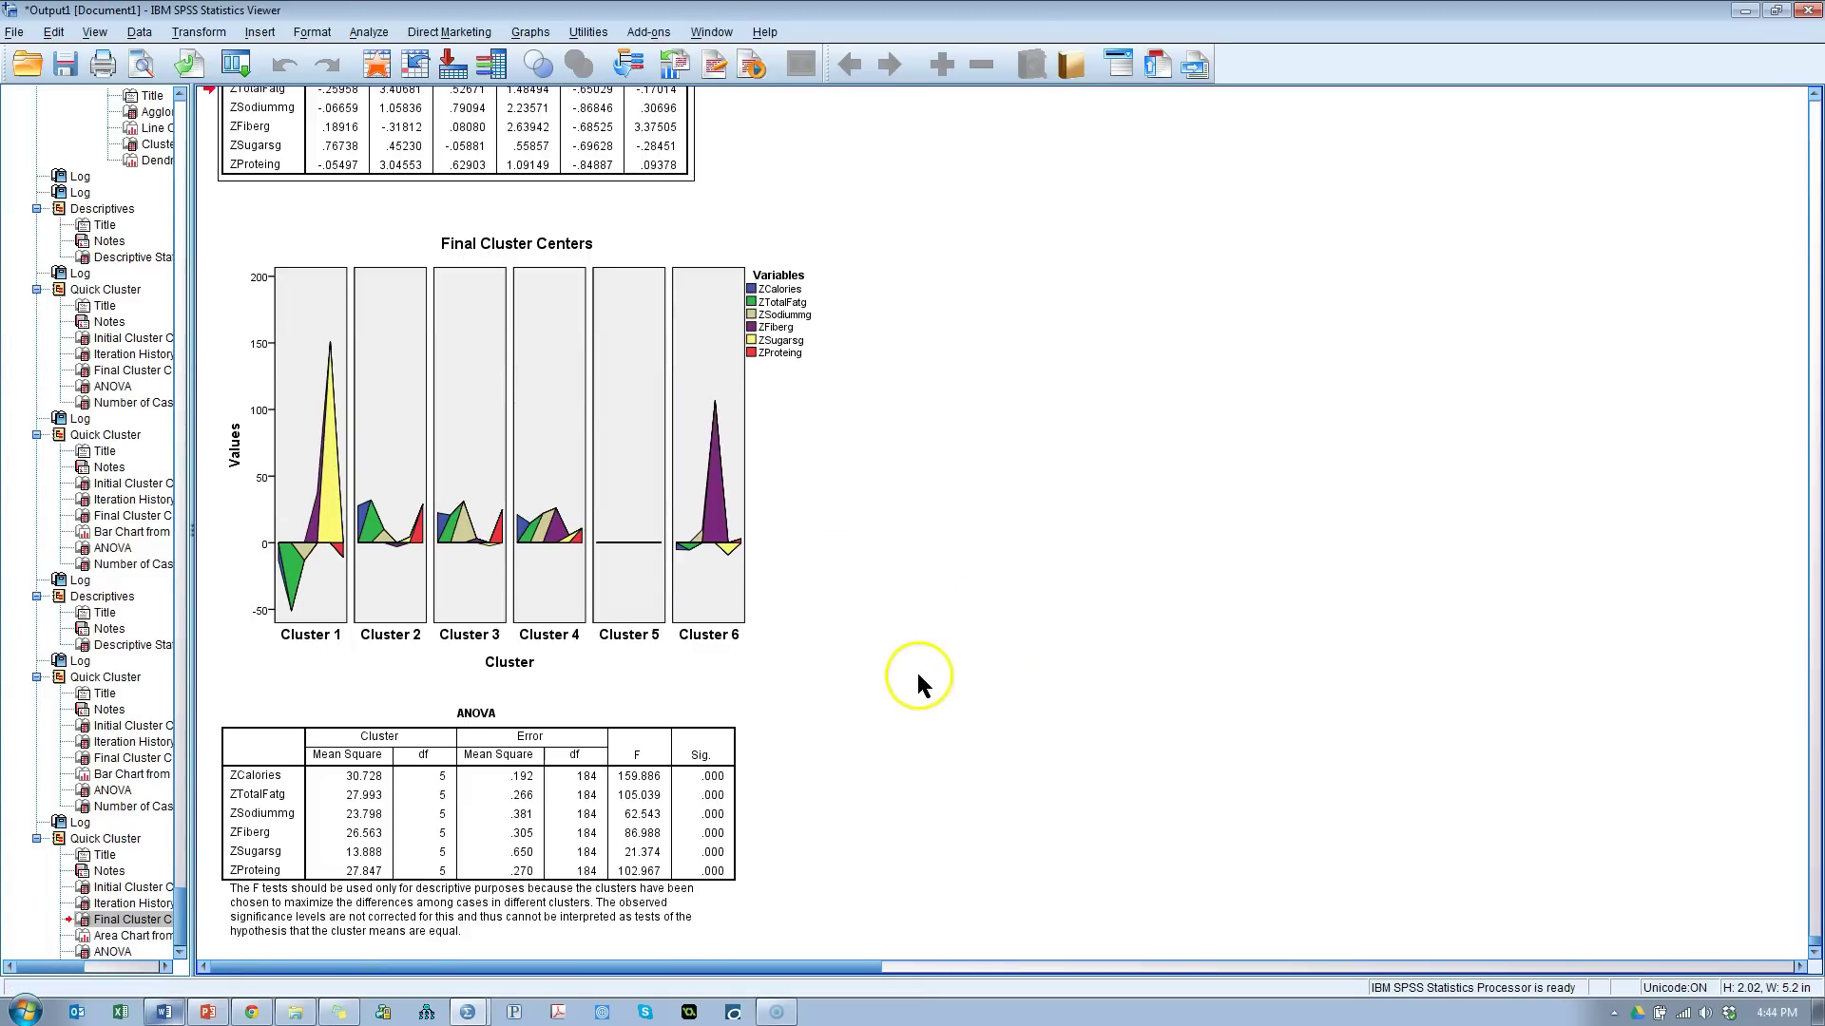
pyautogui.click(404, 613)
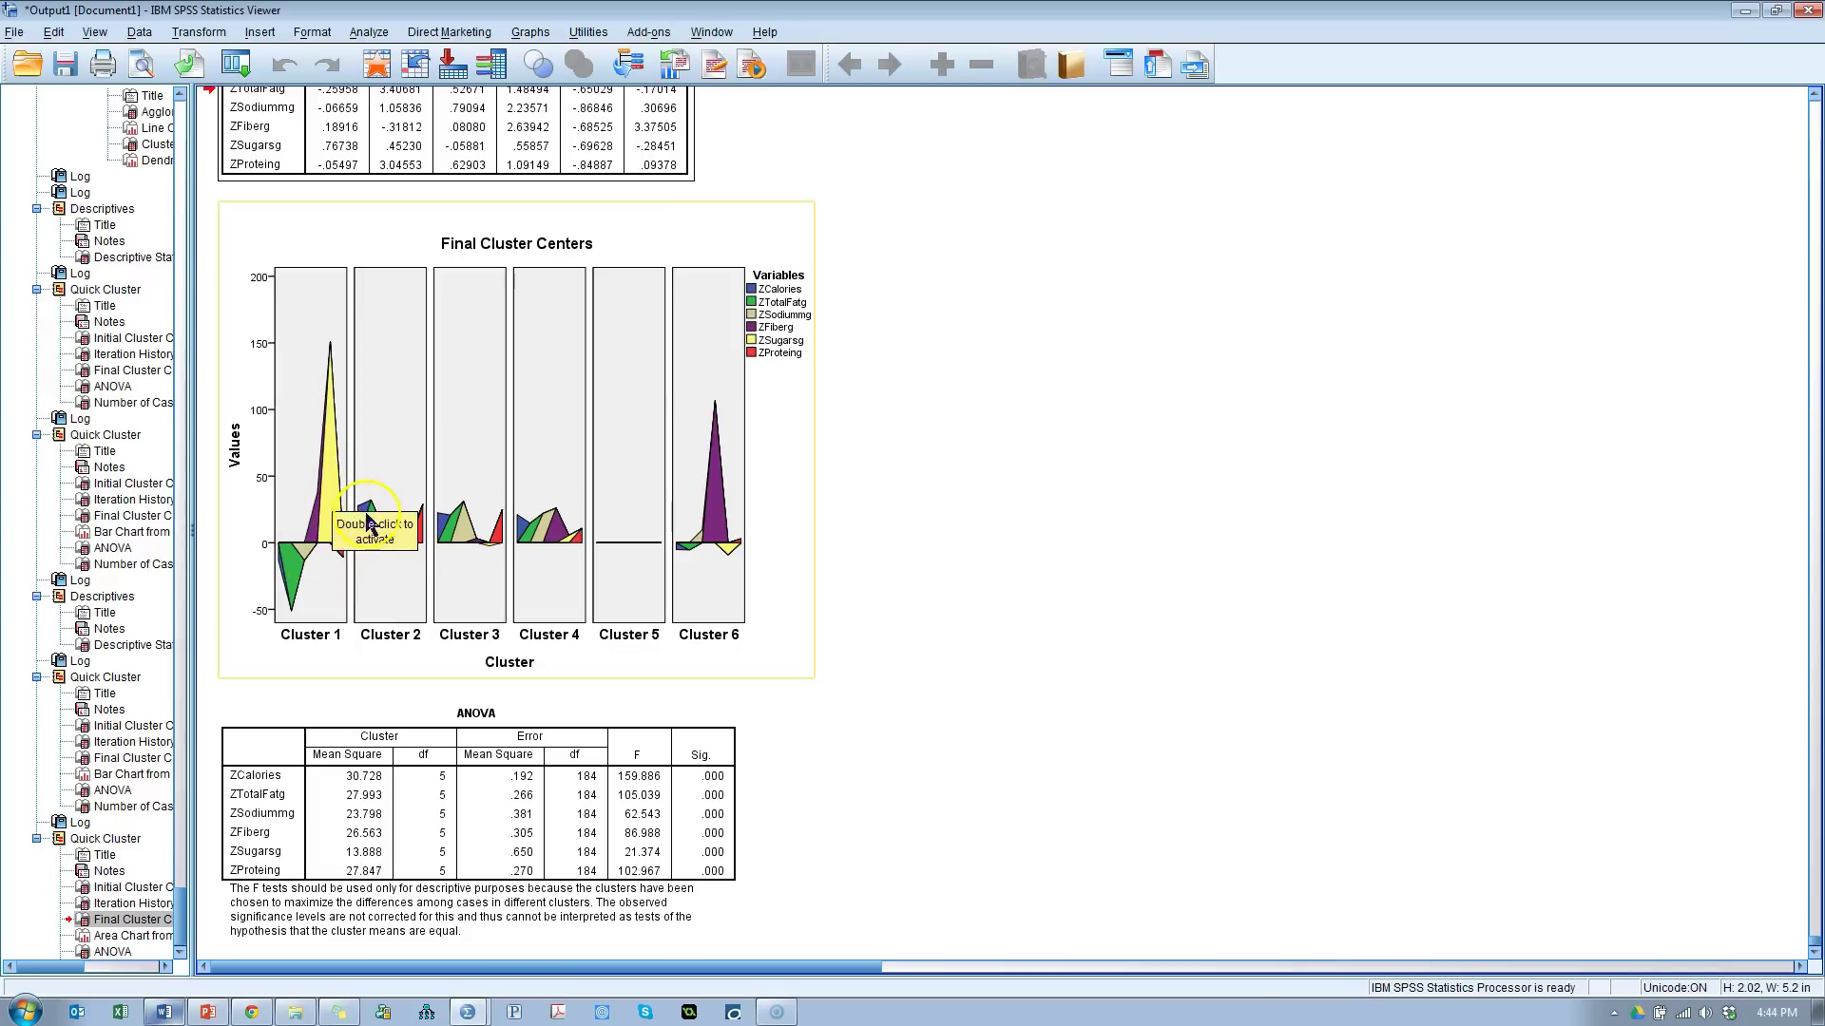
pyautogui.click(898, 594)
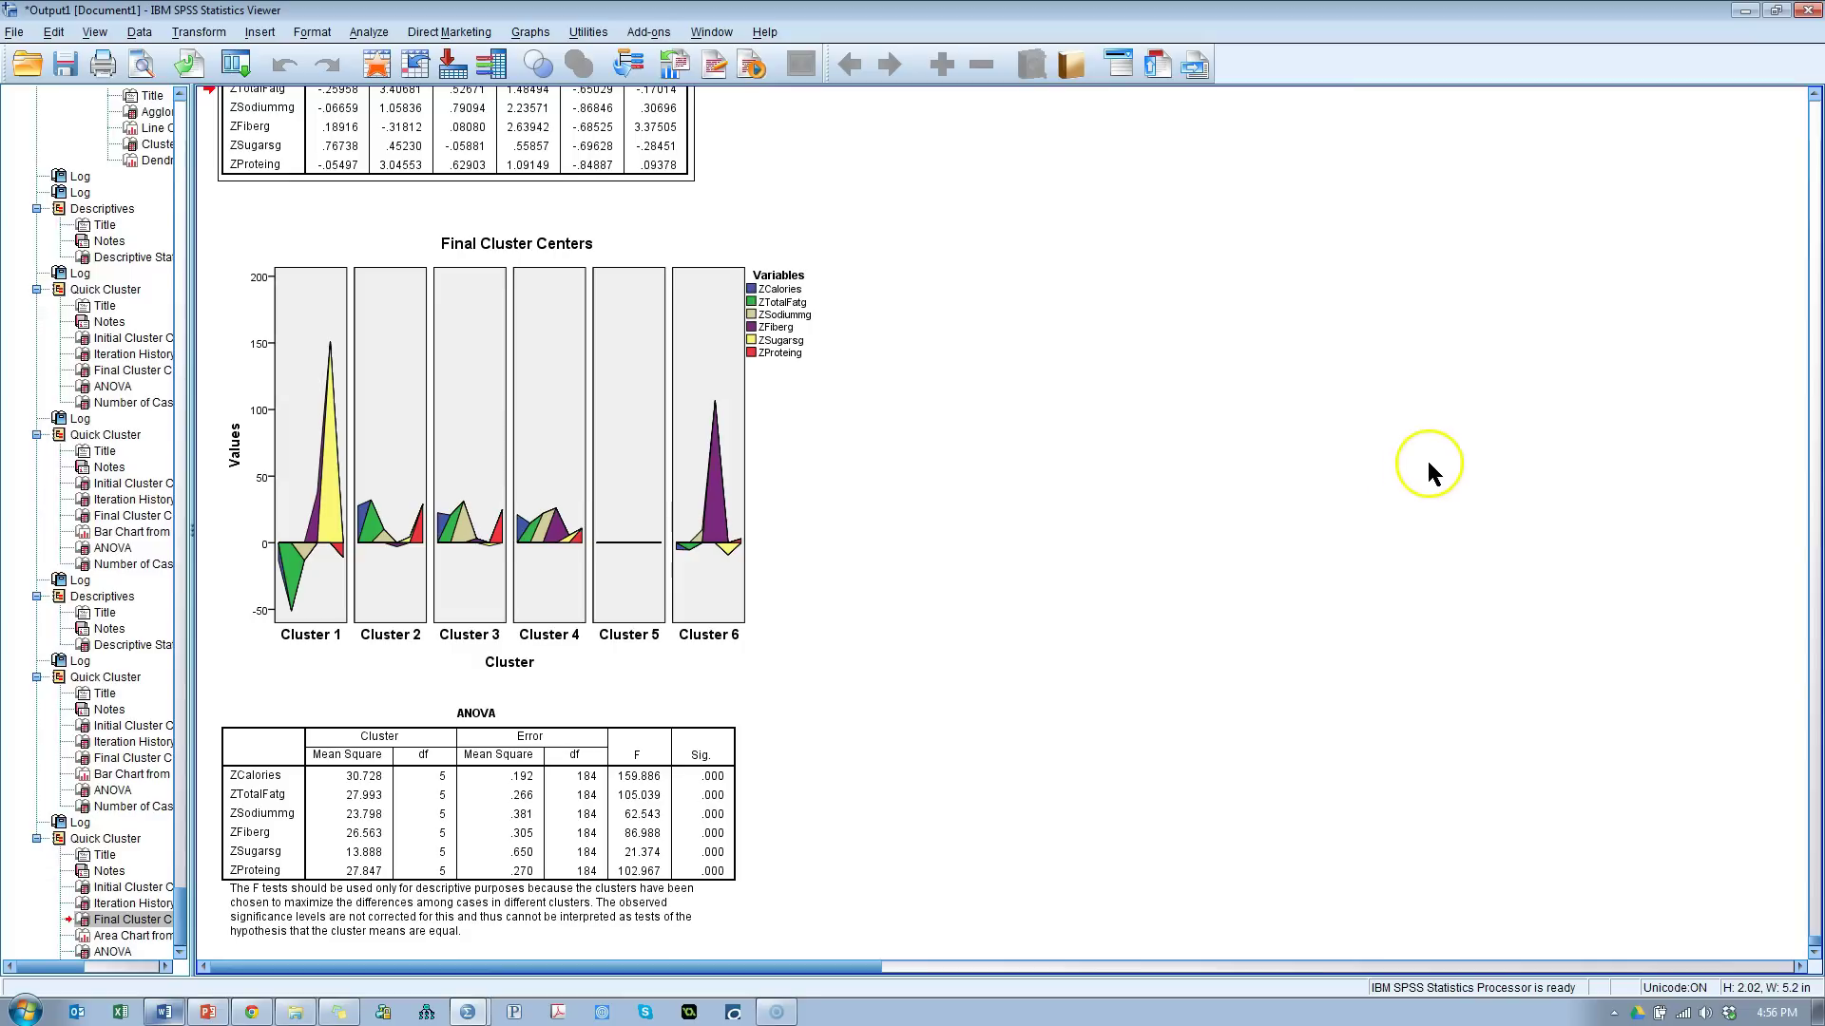
# Step: Switch to the Burgers.sav data editor and scroll across its columns
pyautogui.hotkey('alt', 'Tab')
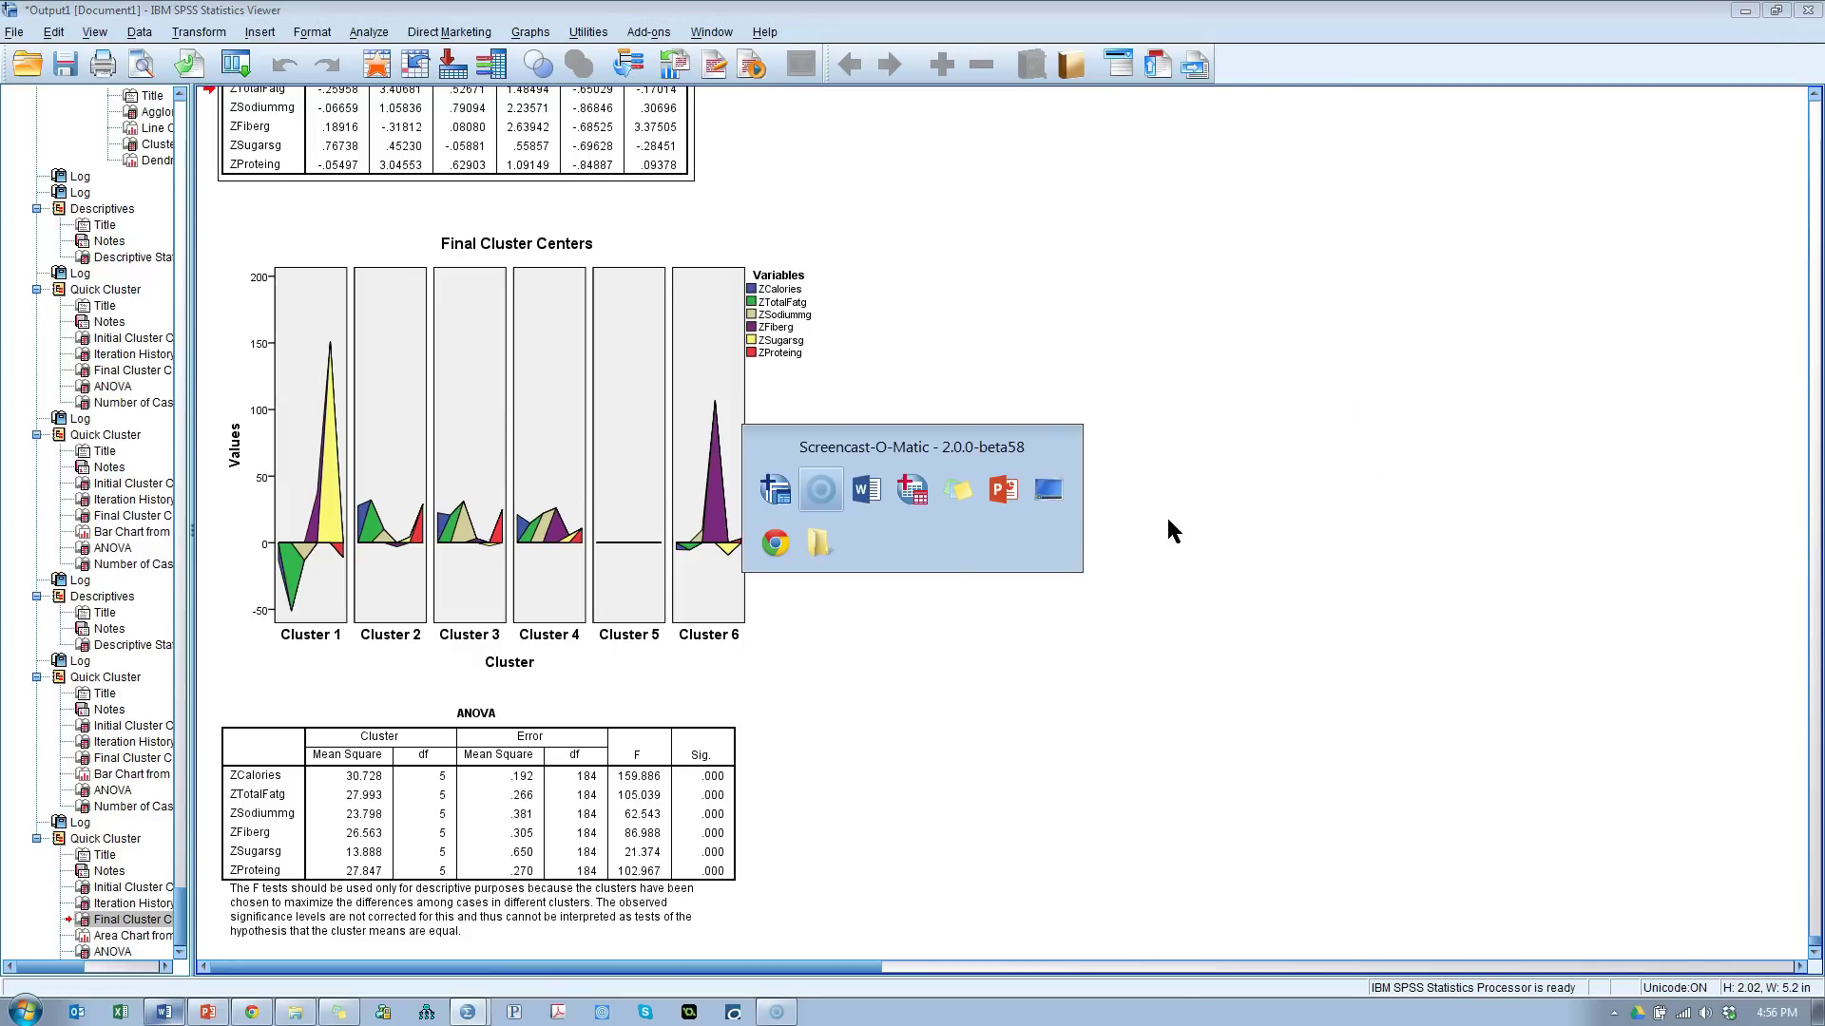
pyautogui.hotkey('alt', 'Tab')
pyautogui.hotkey('alt', 'Tab')
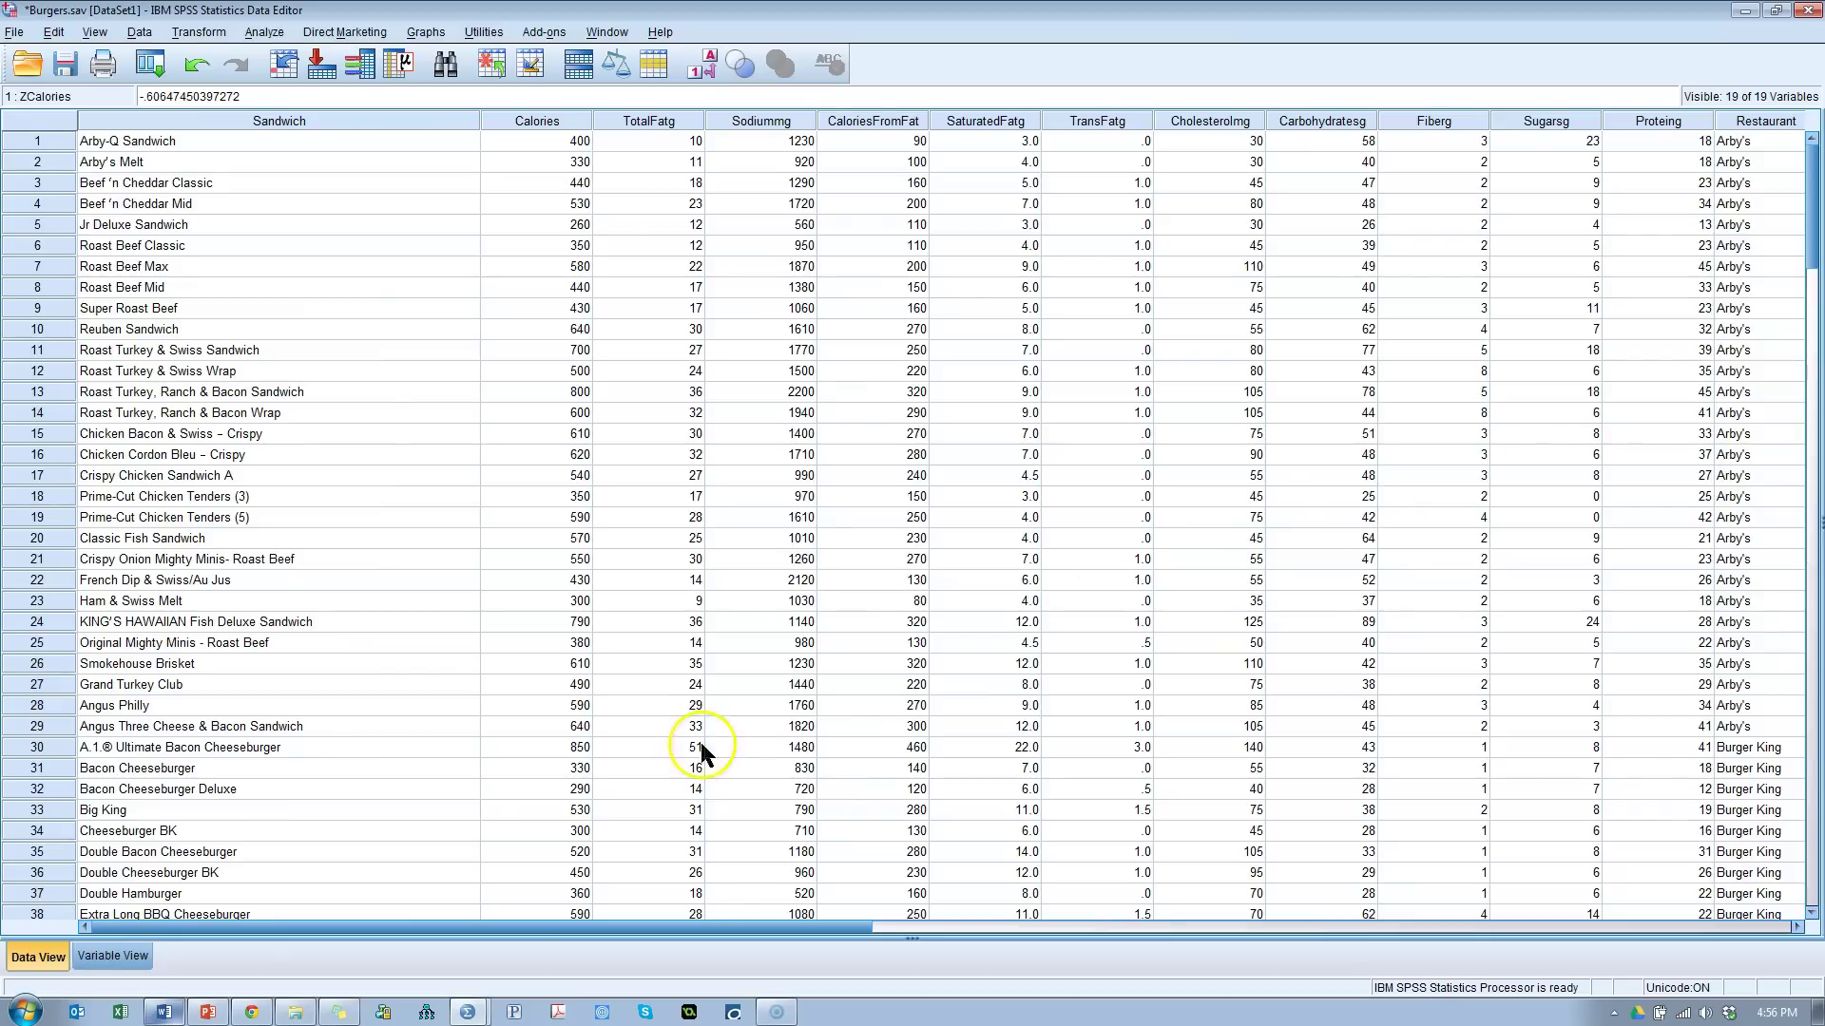
pyautogui.moveTo(224, 928); pyautogui.dragTo(773, 954)
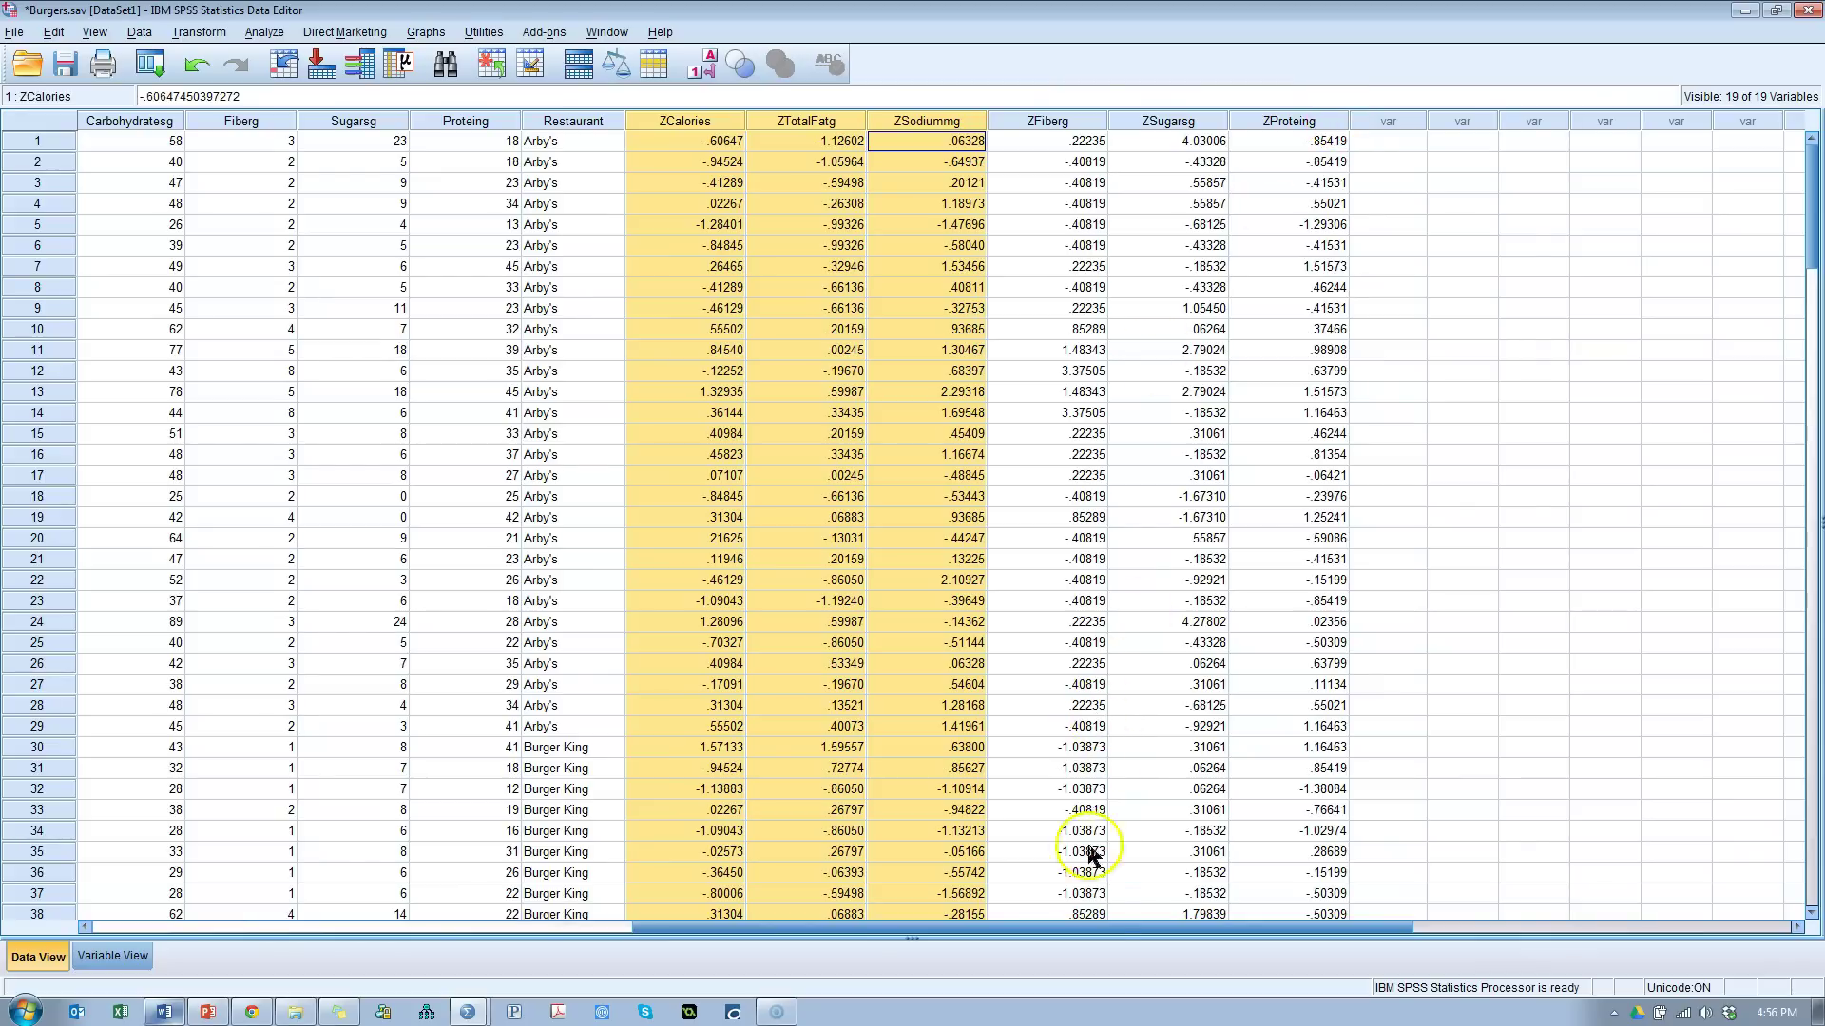
pyautogui.moveTo(1091, 929); pyautogui.dragTo(965, 932)
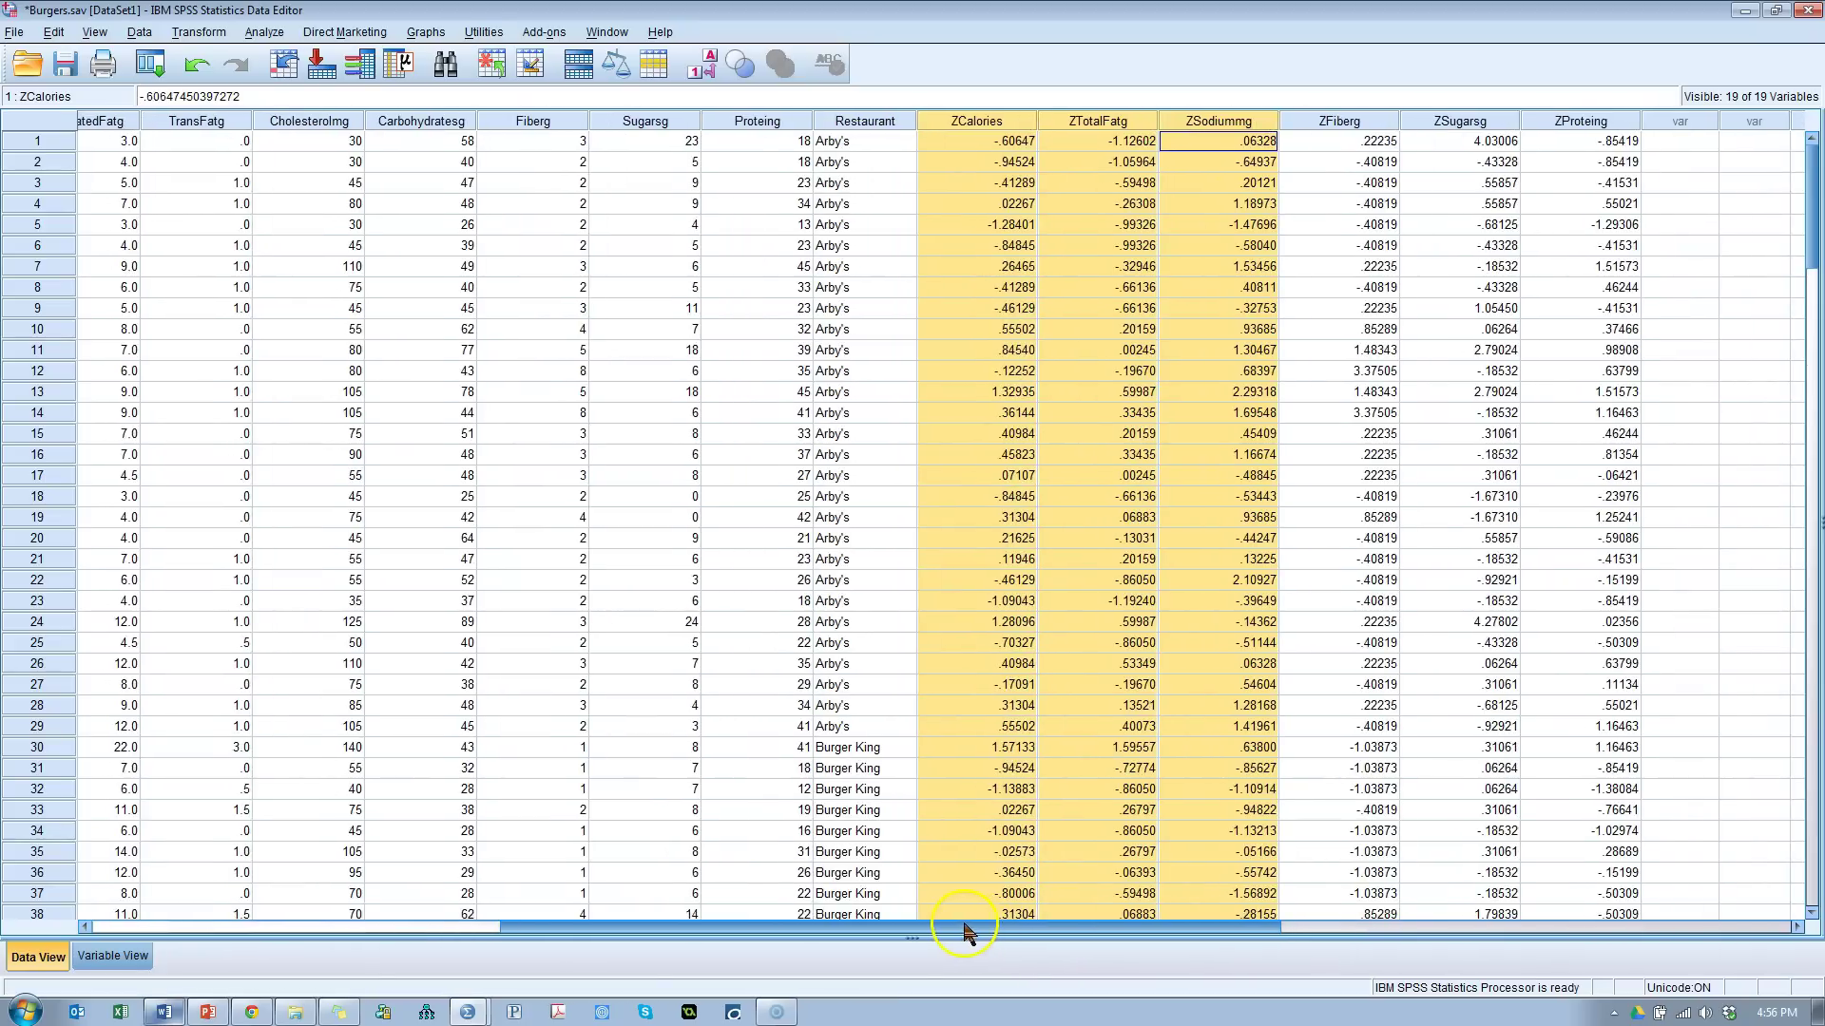
# Step: Recall K-Means, turn on saving cluster membership, and run it with three clusters
pyautogui.click(150, 64)
pyautogui.click(173, 100)
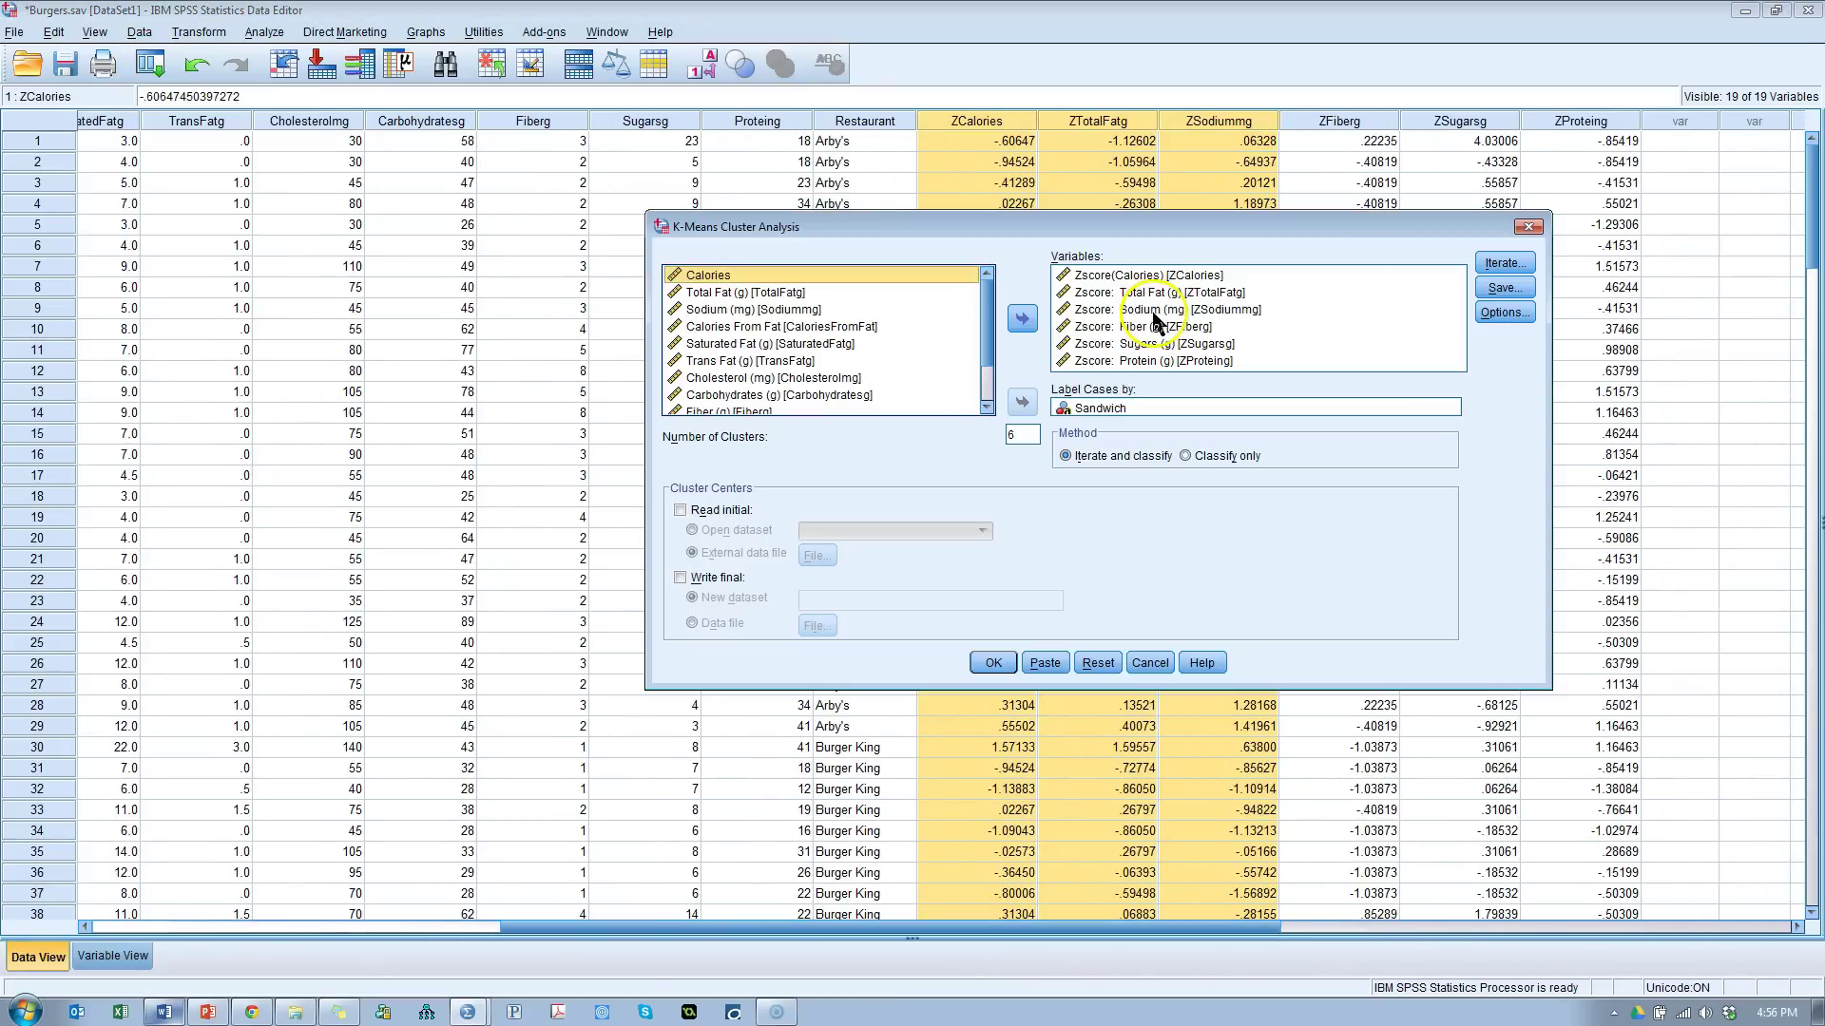
pyautogui.click(1504, 287)
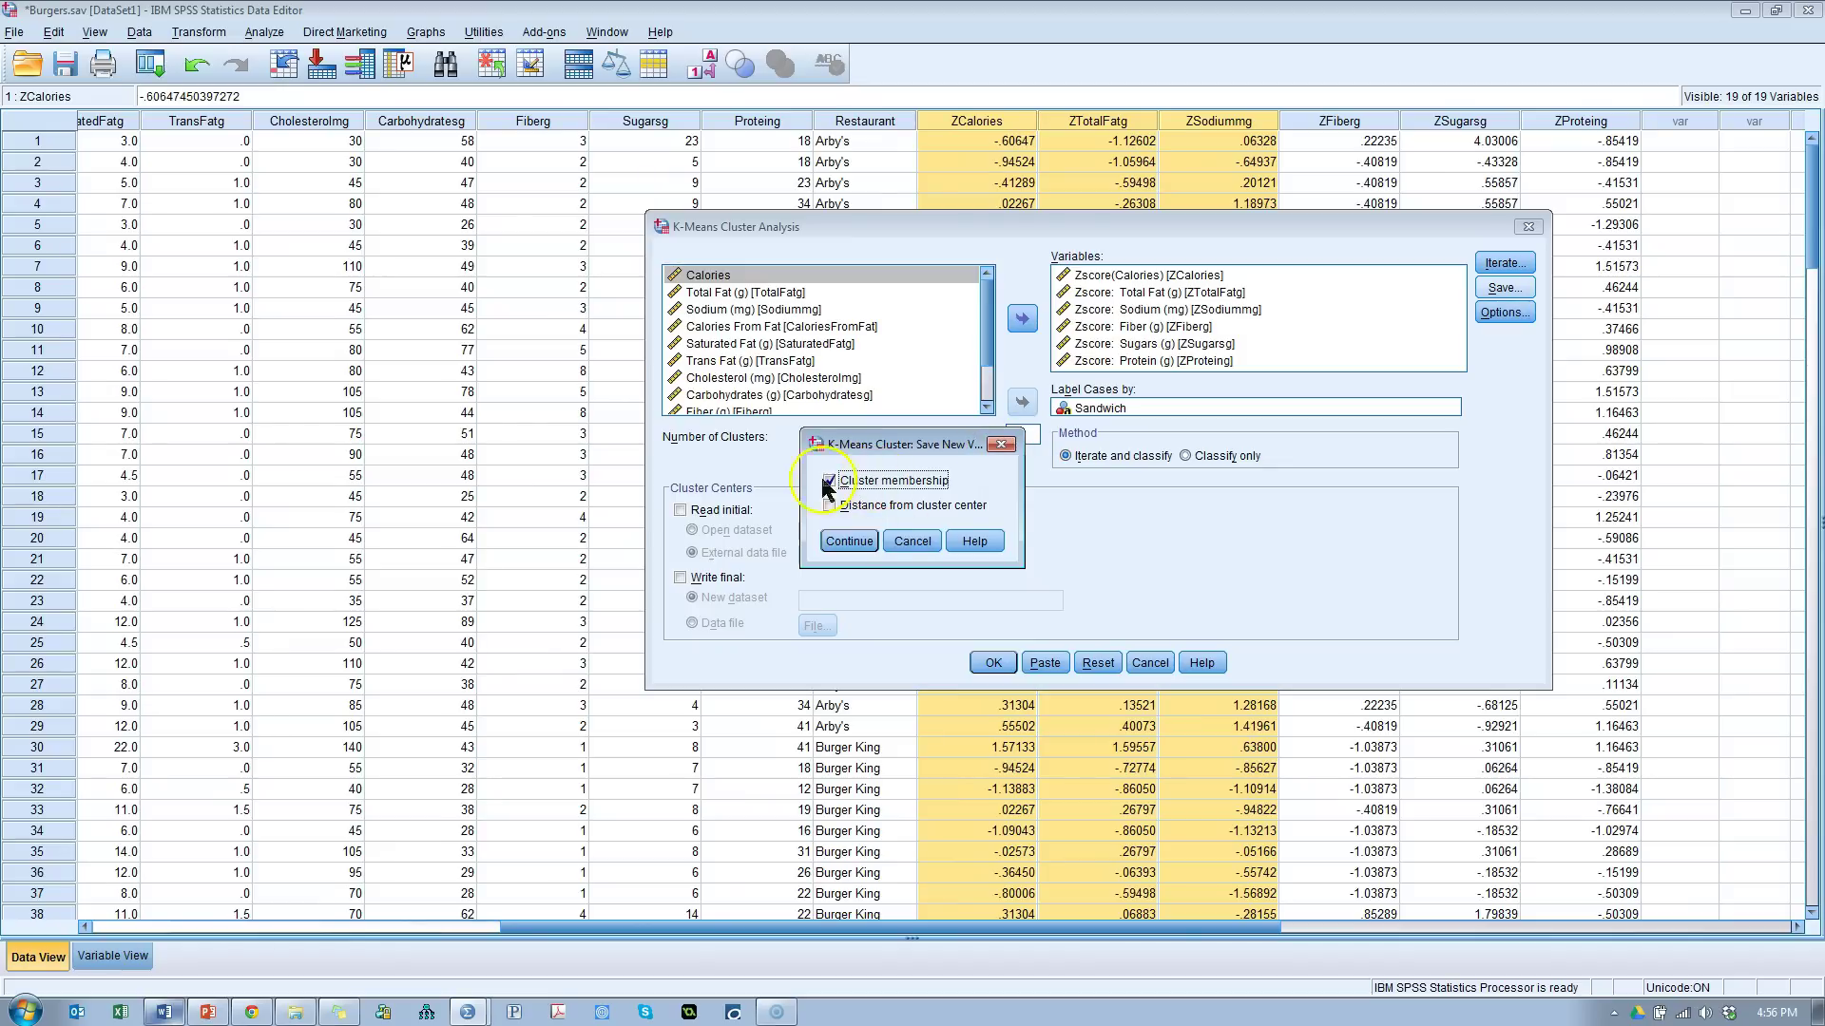
pyautogui.click(830, 544)
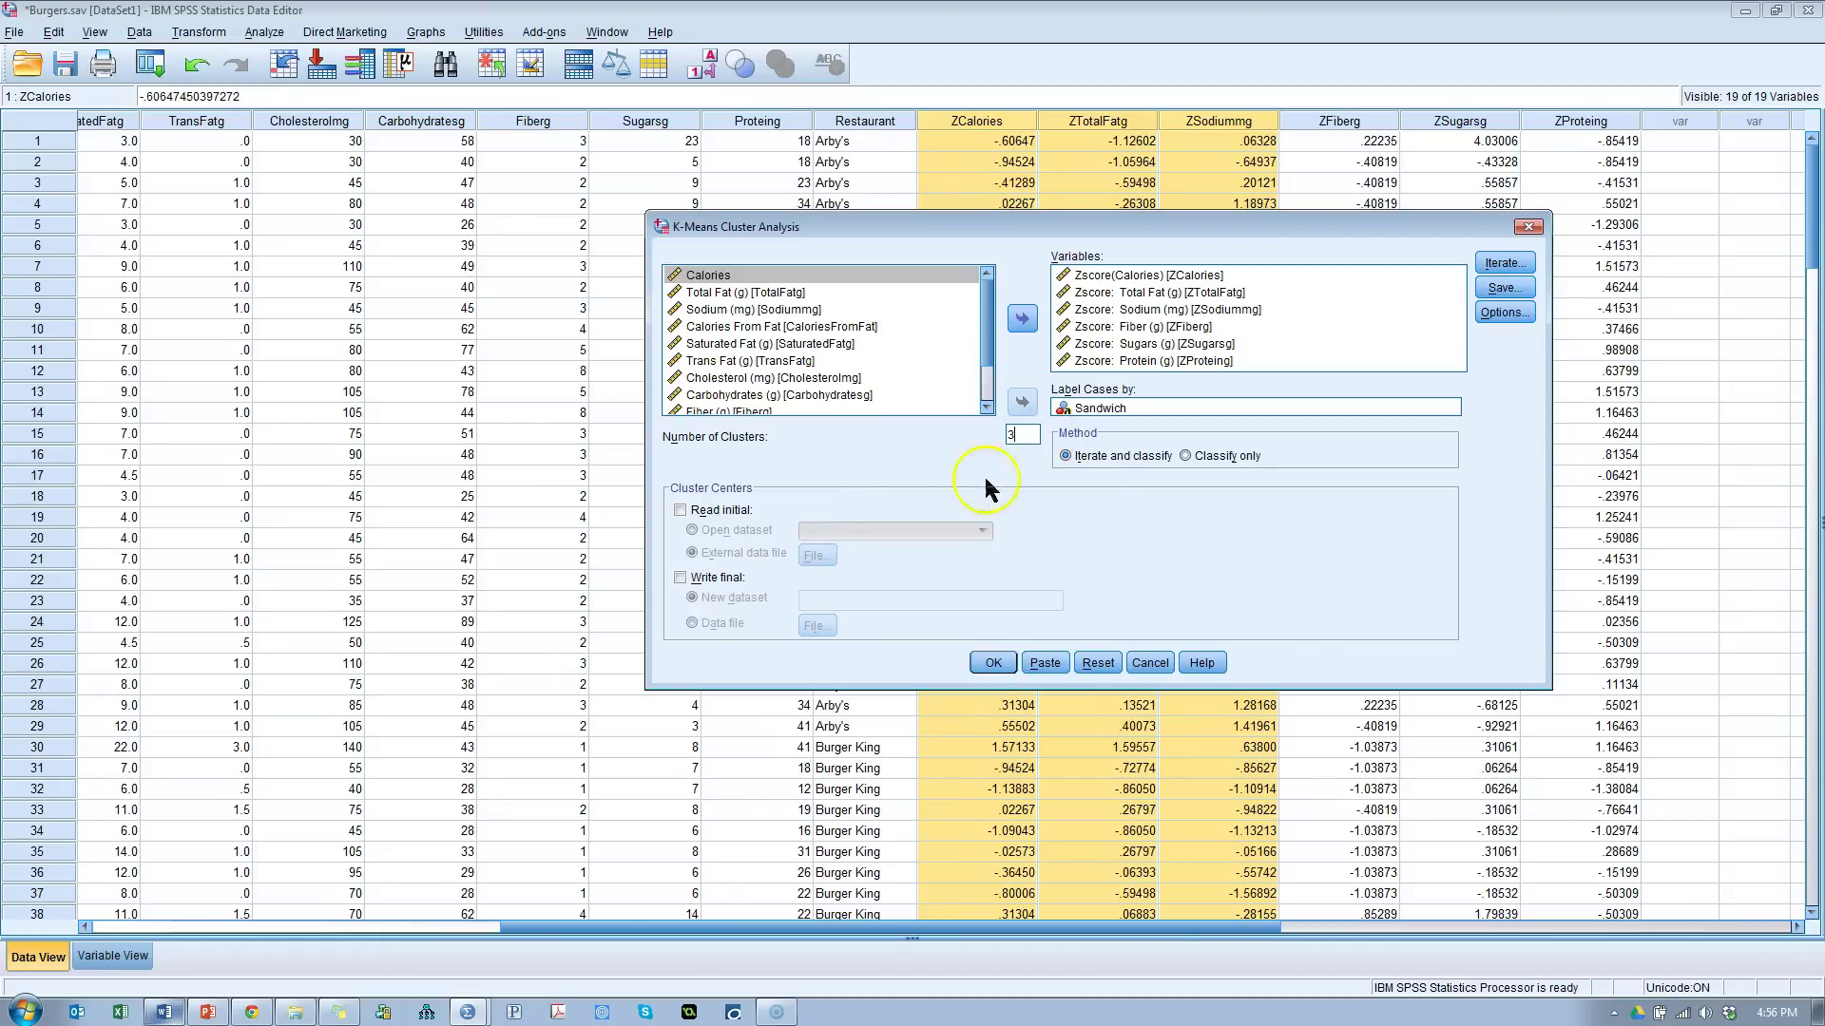
pyautogui.click(992, 662)
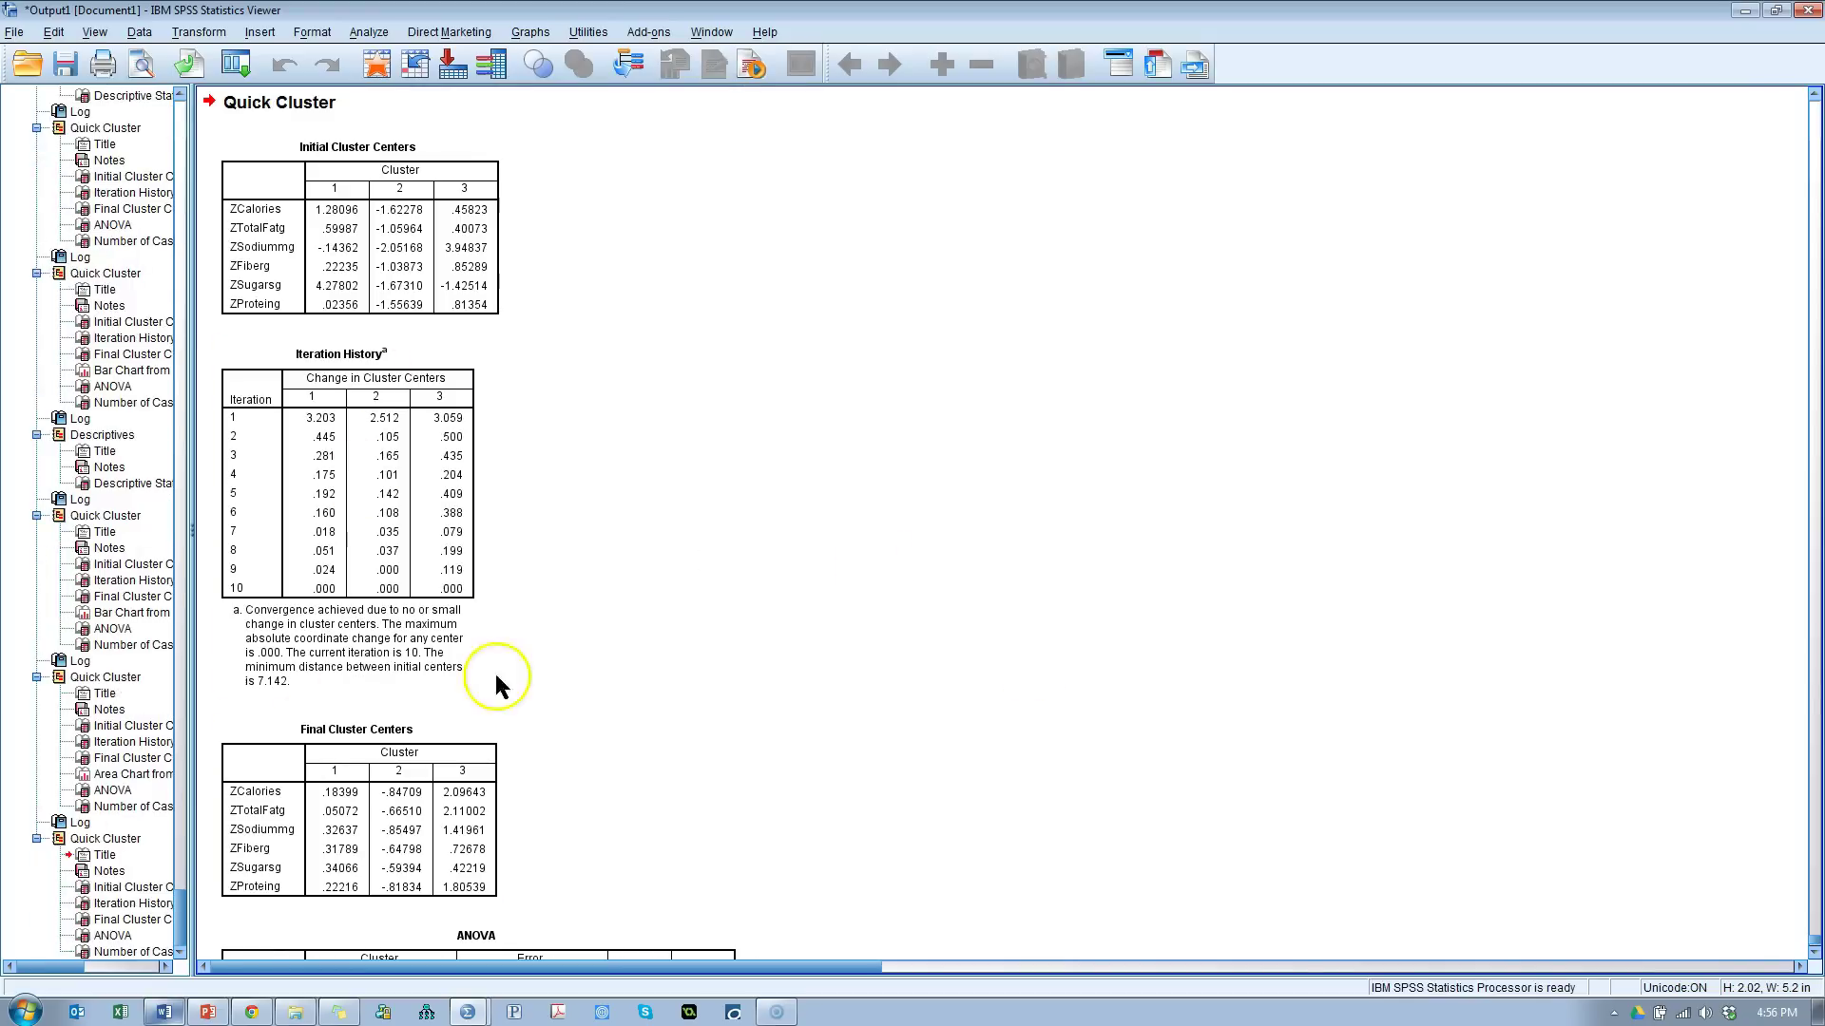
# Step: In the Burgers data, scroll to the QCL_1 column and inspect cluster assignments, e.g. cases 2 and 13
pyautogui.hotkey('alt', 'Tab')
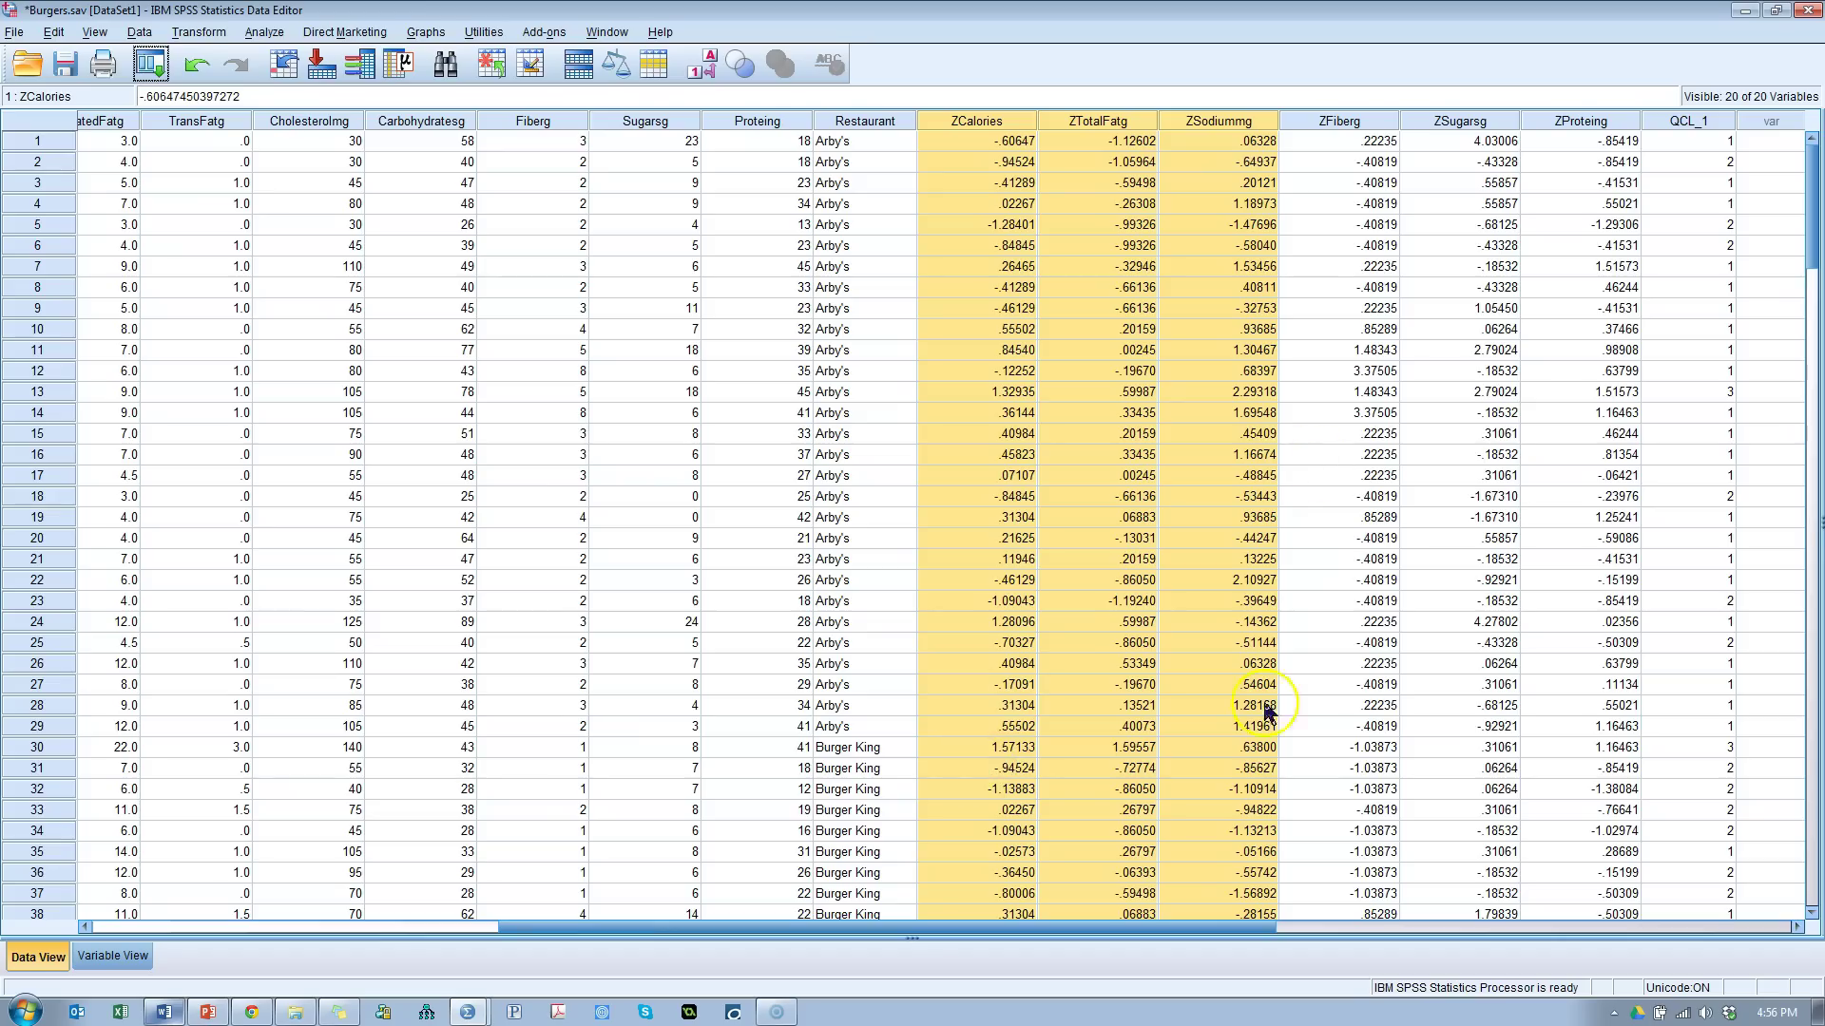
pyautogui.moveTo(1190, 936); pyautogui.dragTo(1270, 933)
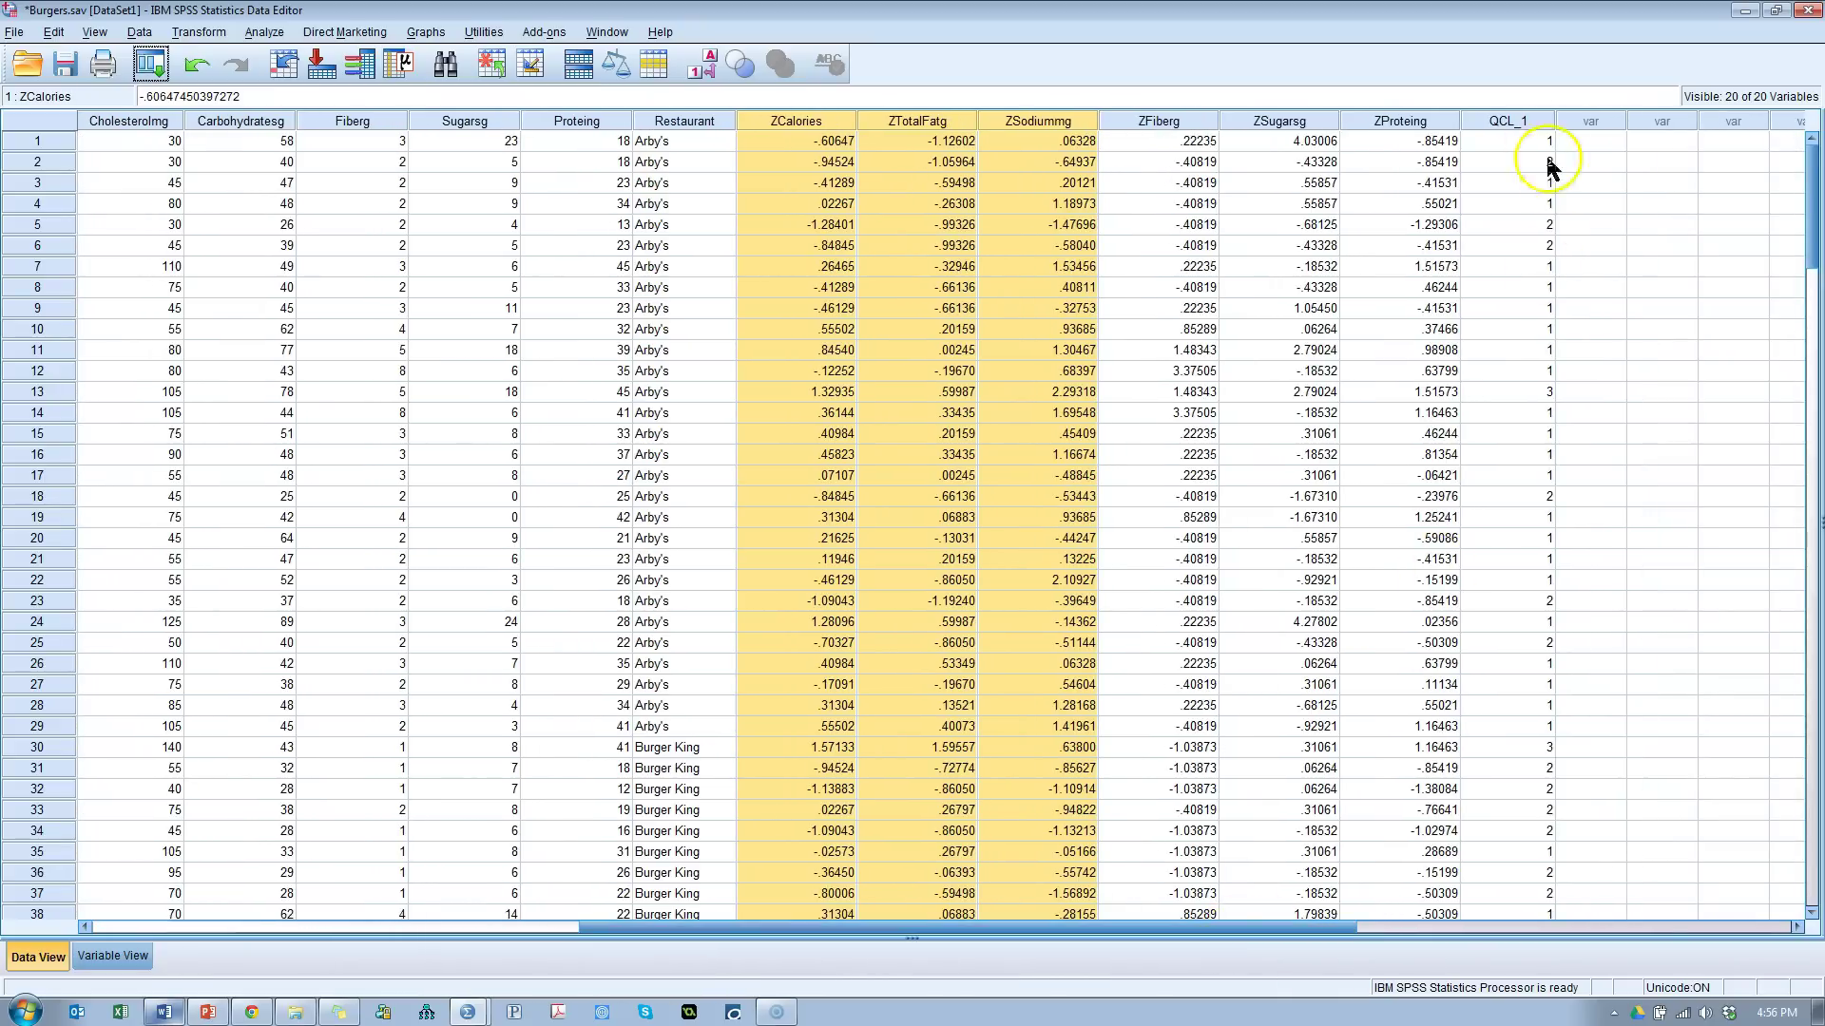
pyautogui.click(1522, 121)
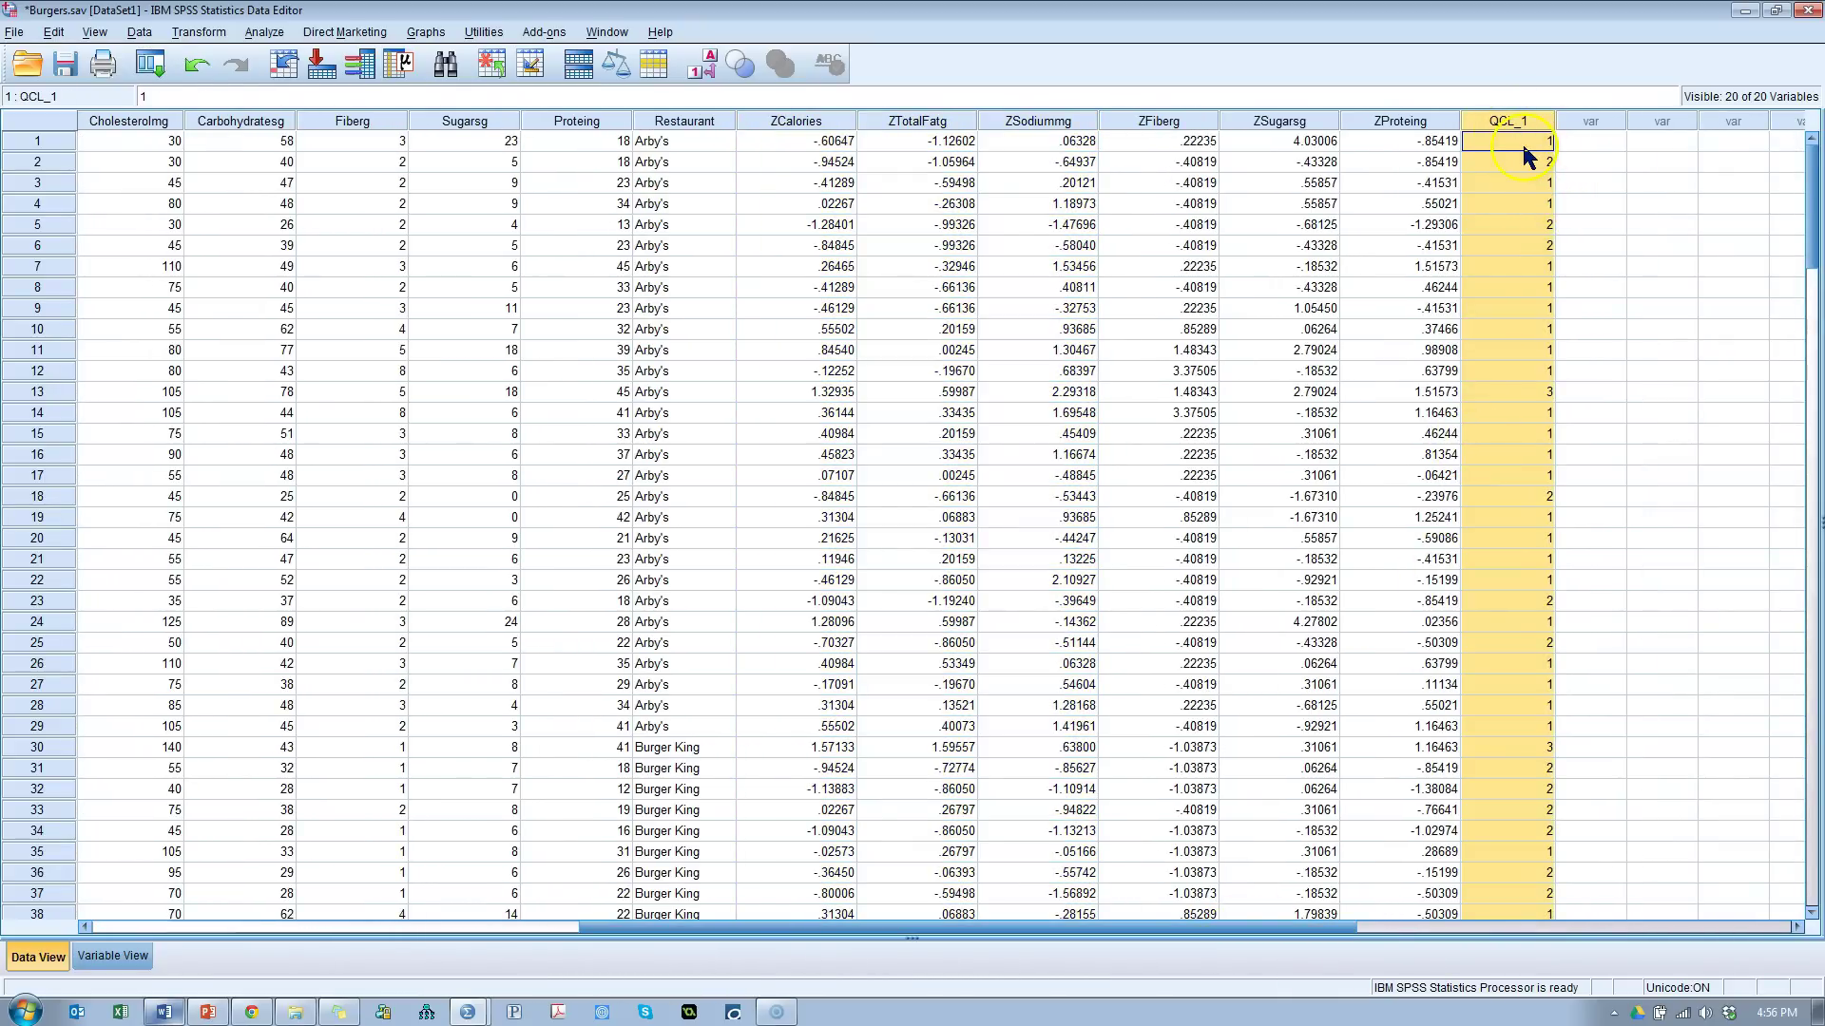
pyautogui.click(39, 143)
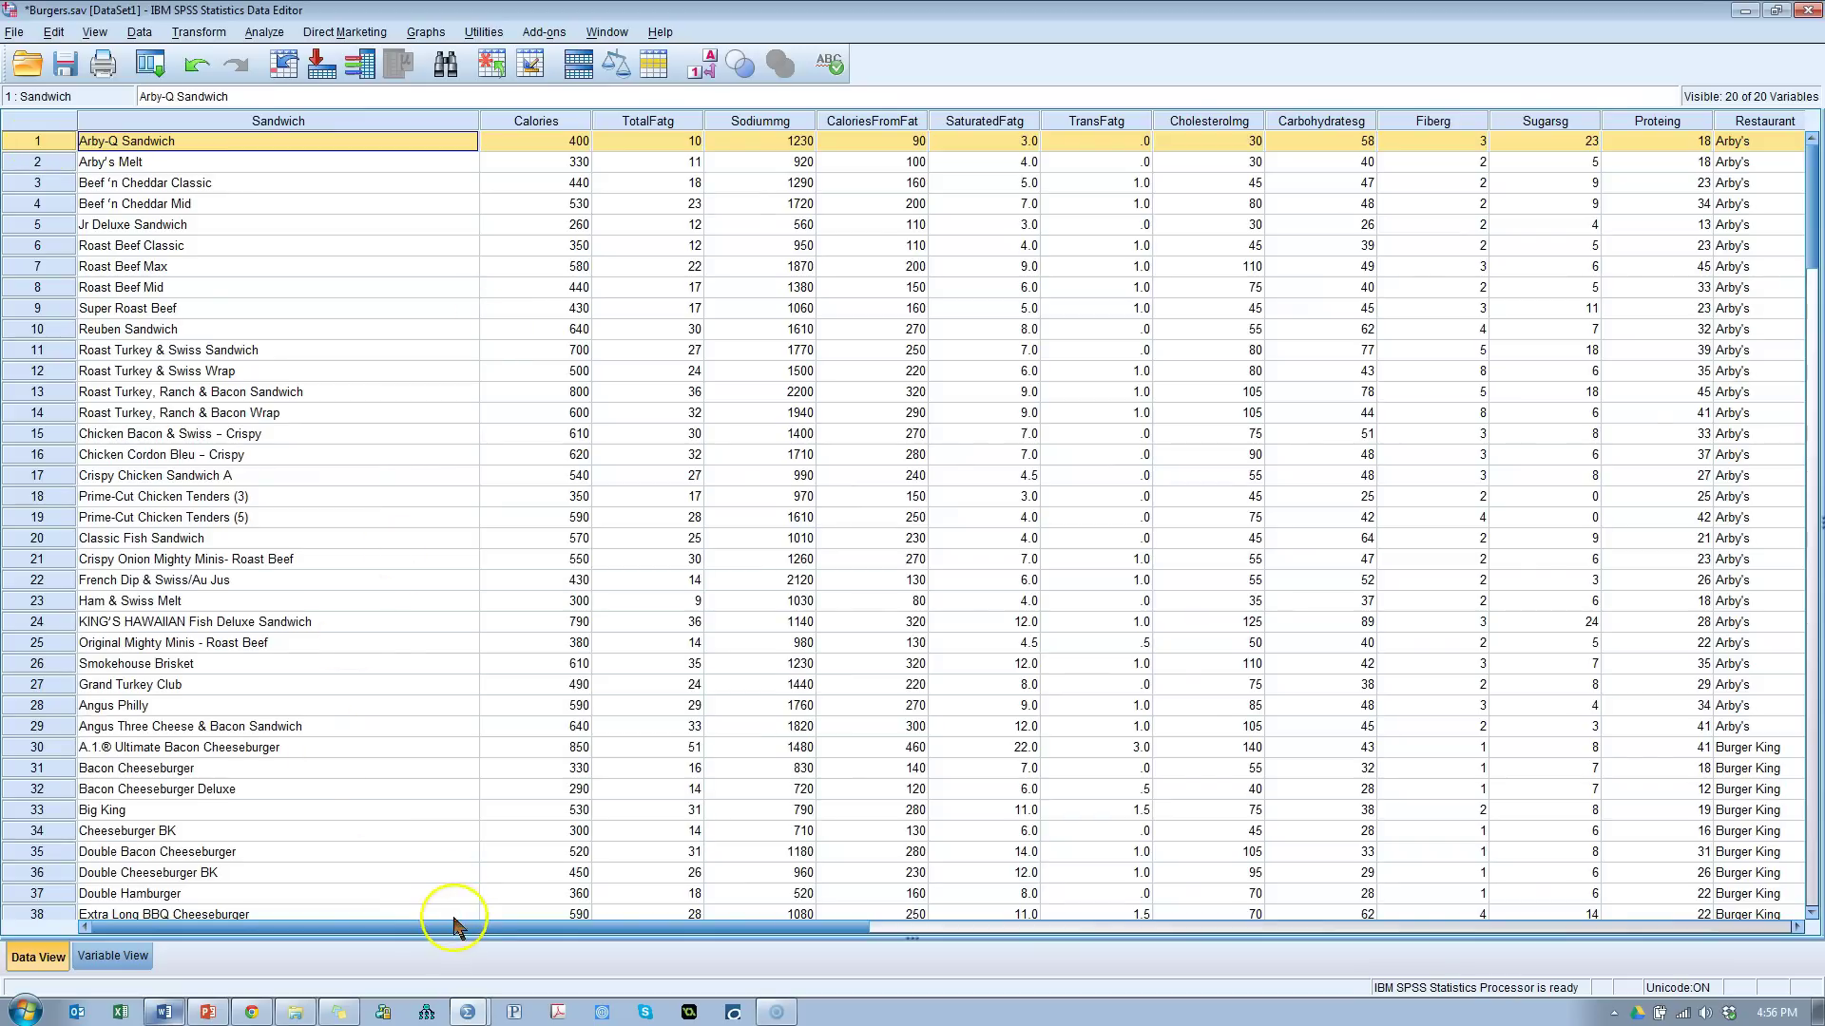
pyautogui.moveTo(454, 928); pyautogui.dragTo(1006, 928)
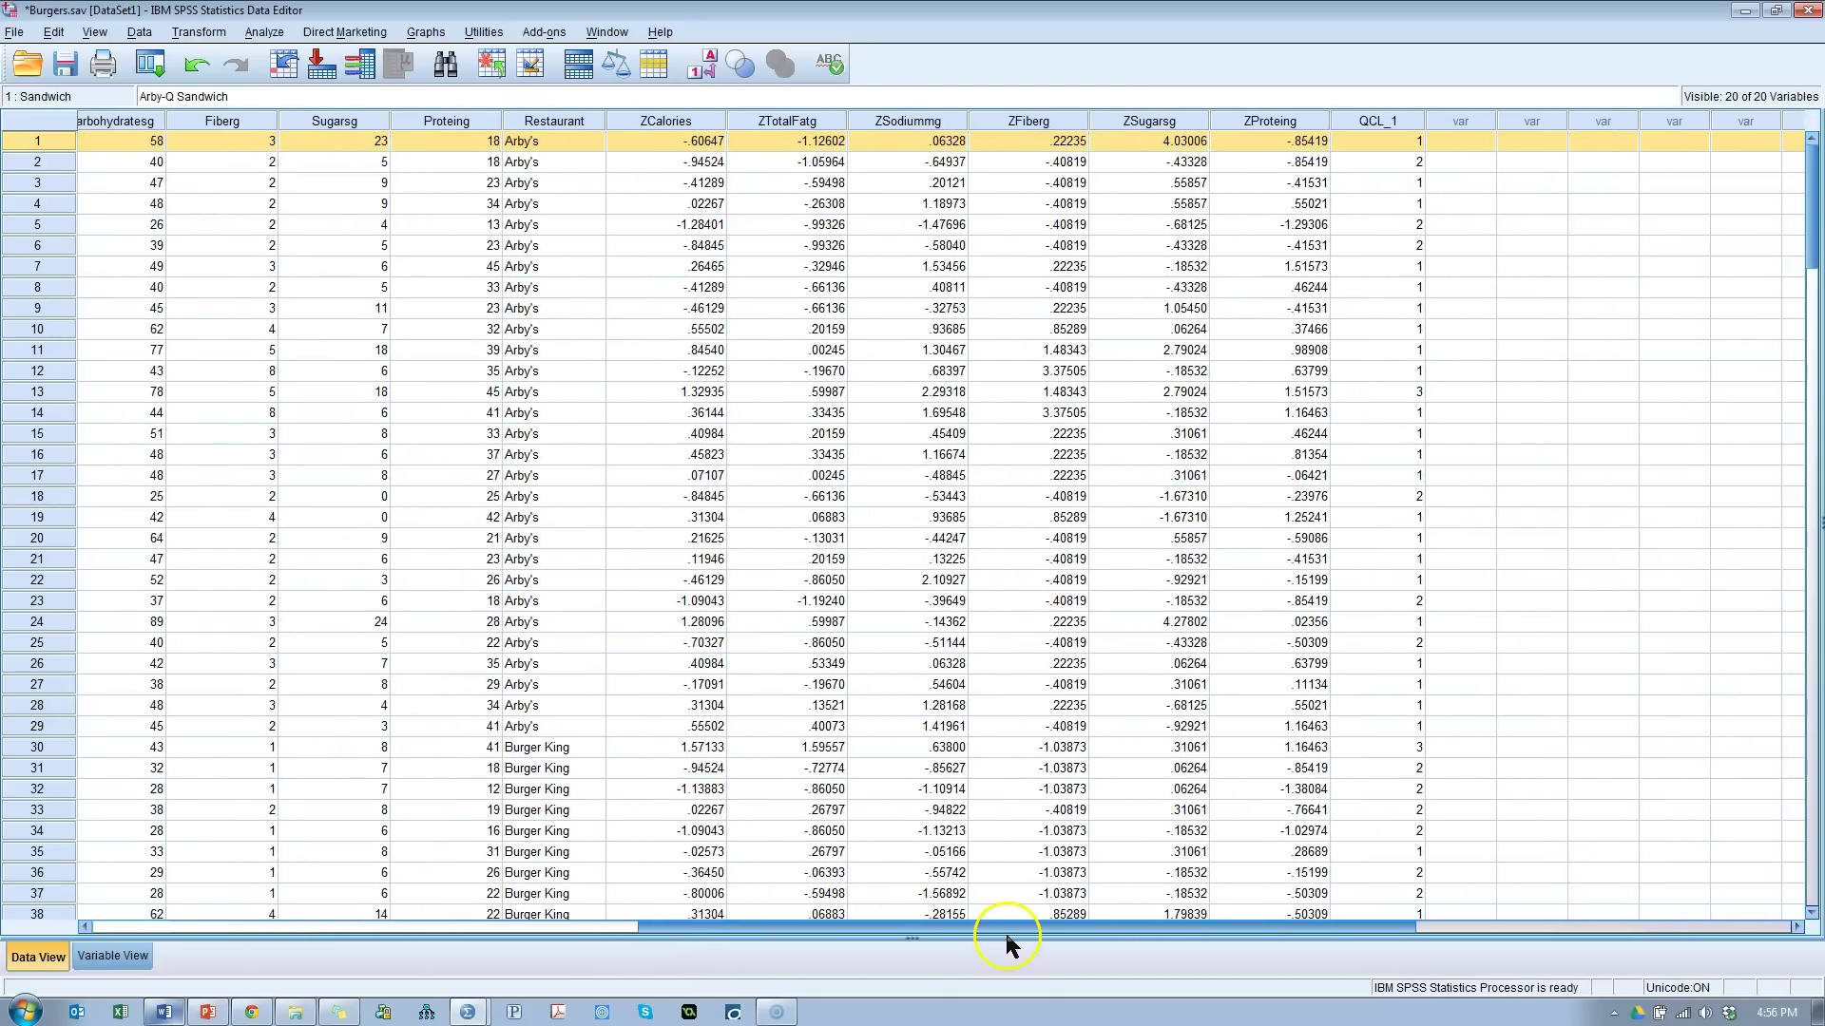
pyautogui.click(1413, 161)
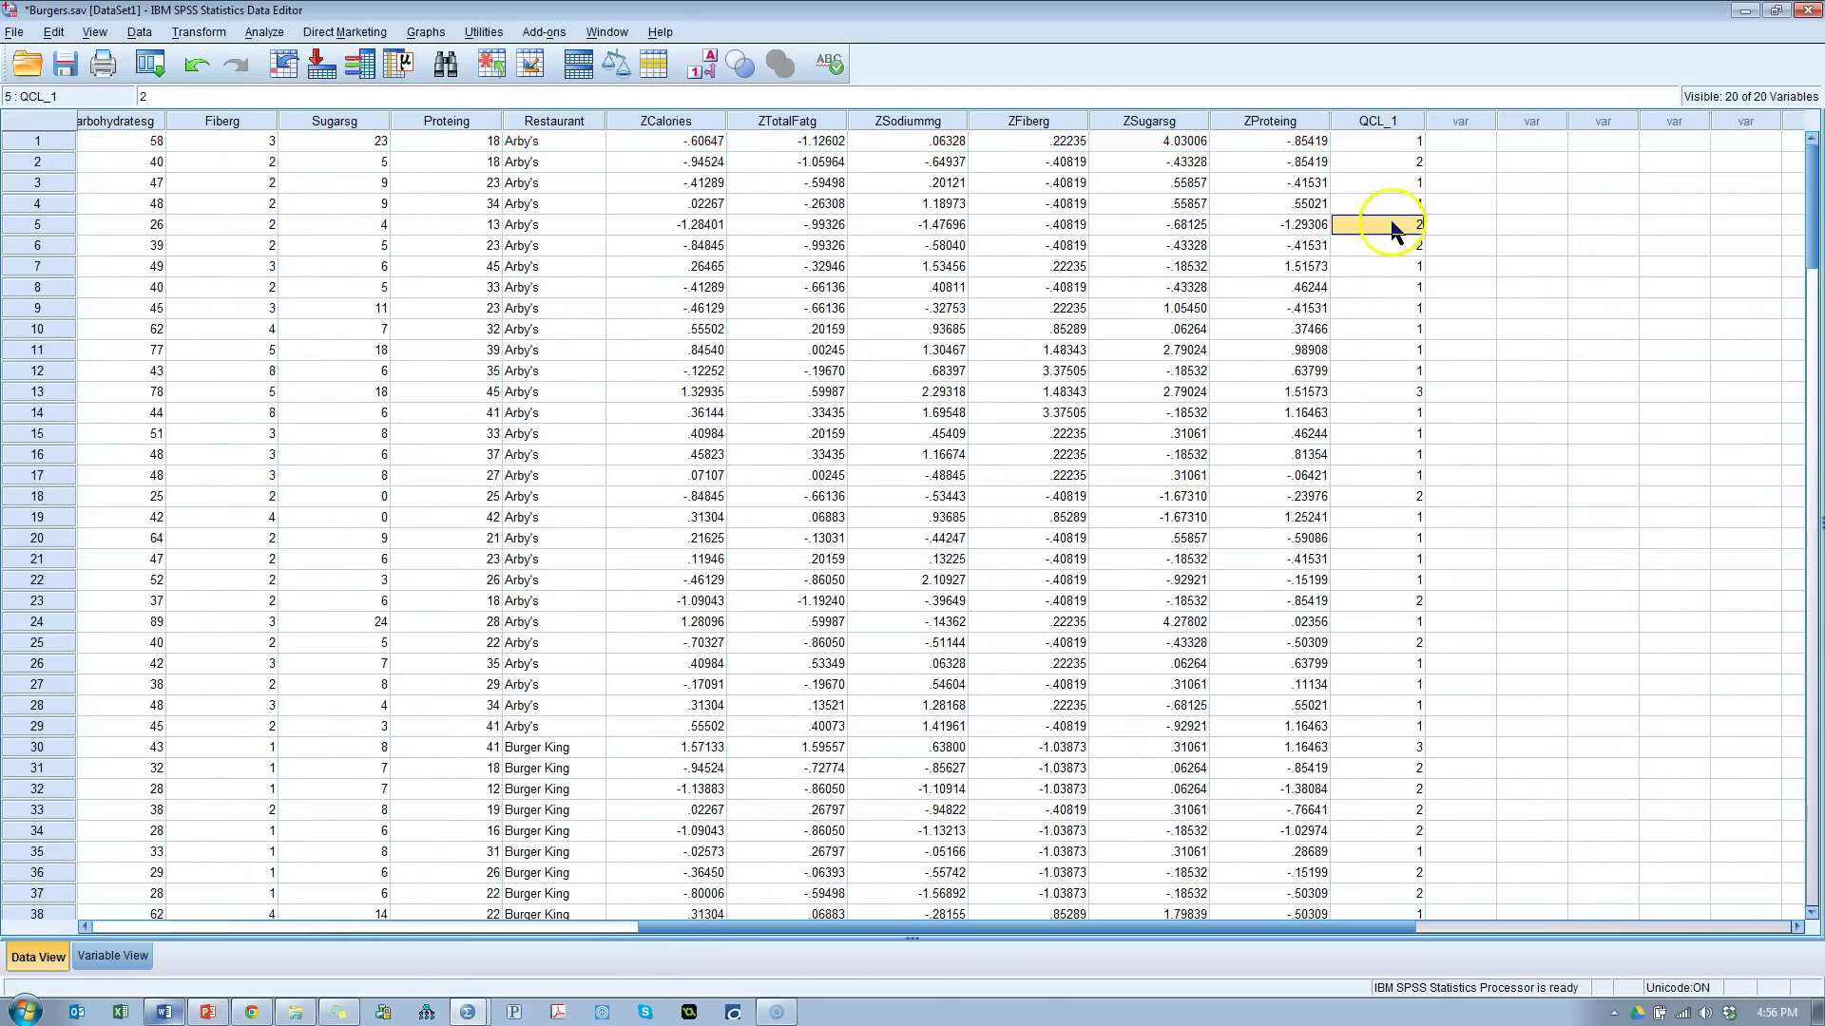
pyautogui.click(1411, 393)
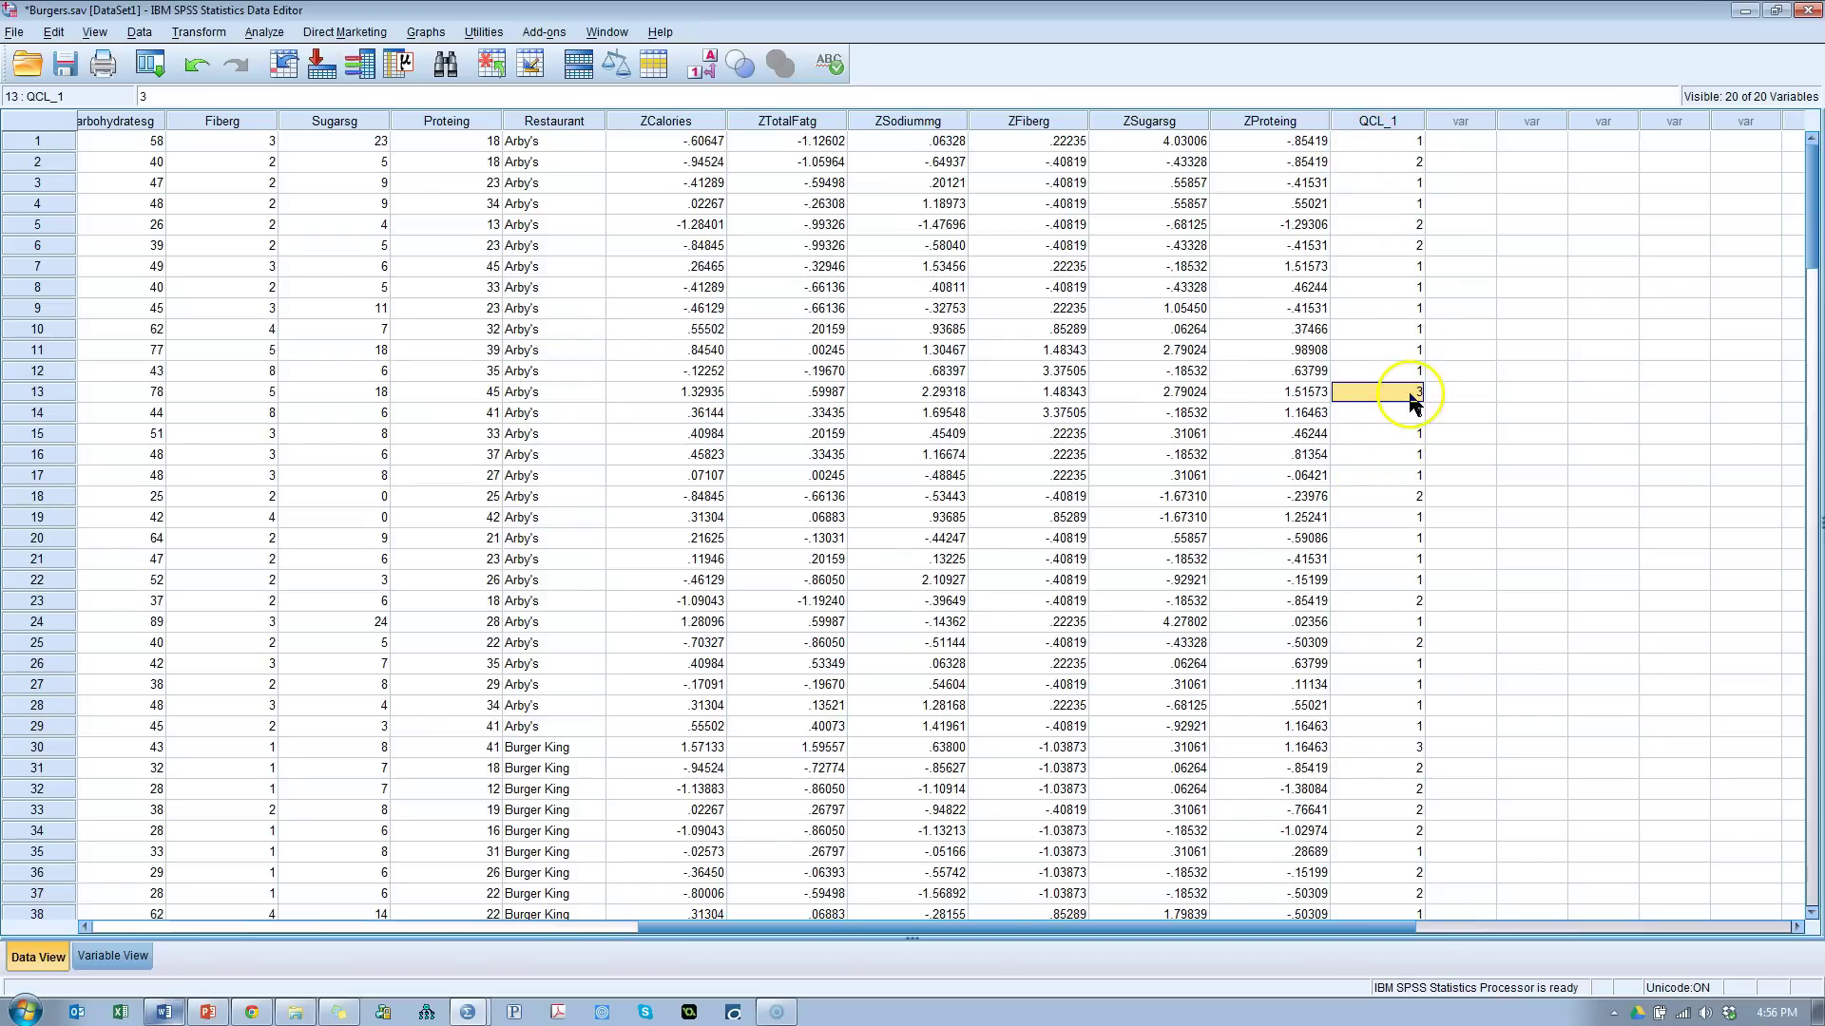
pyautogui.scroll(-20, 1401, 329)
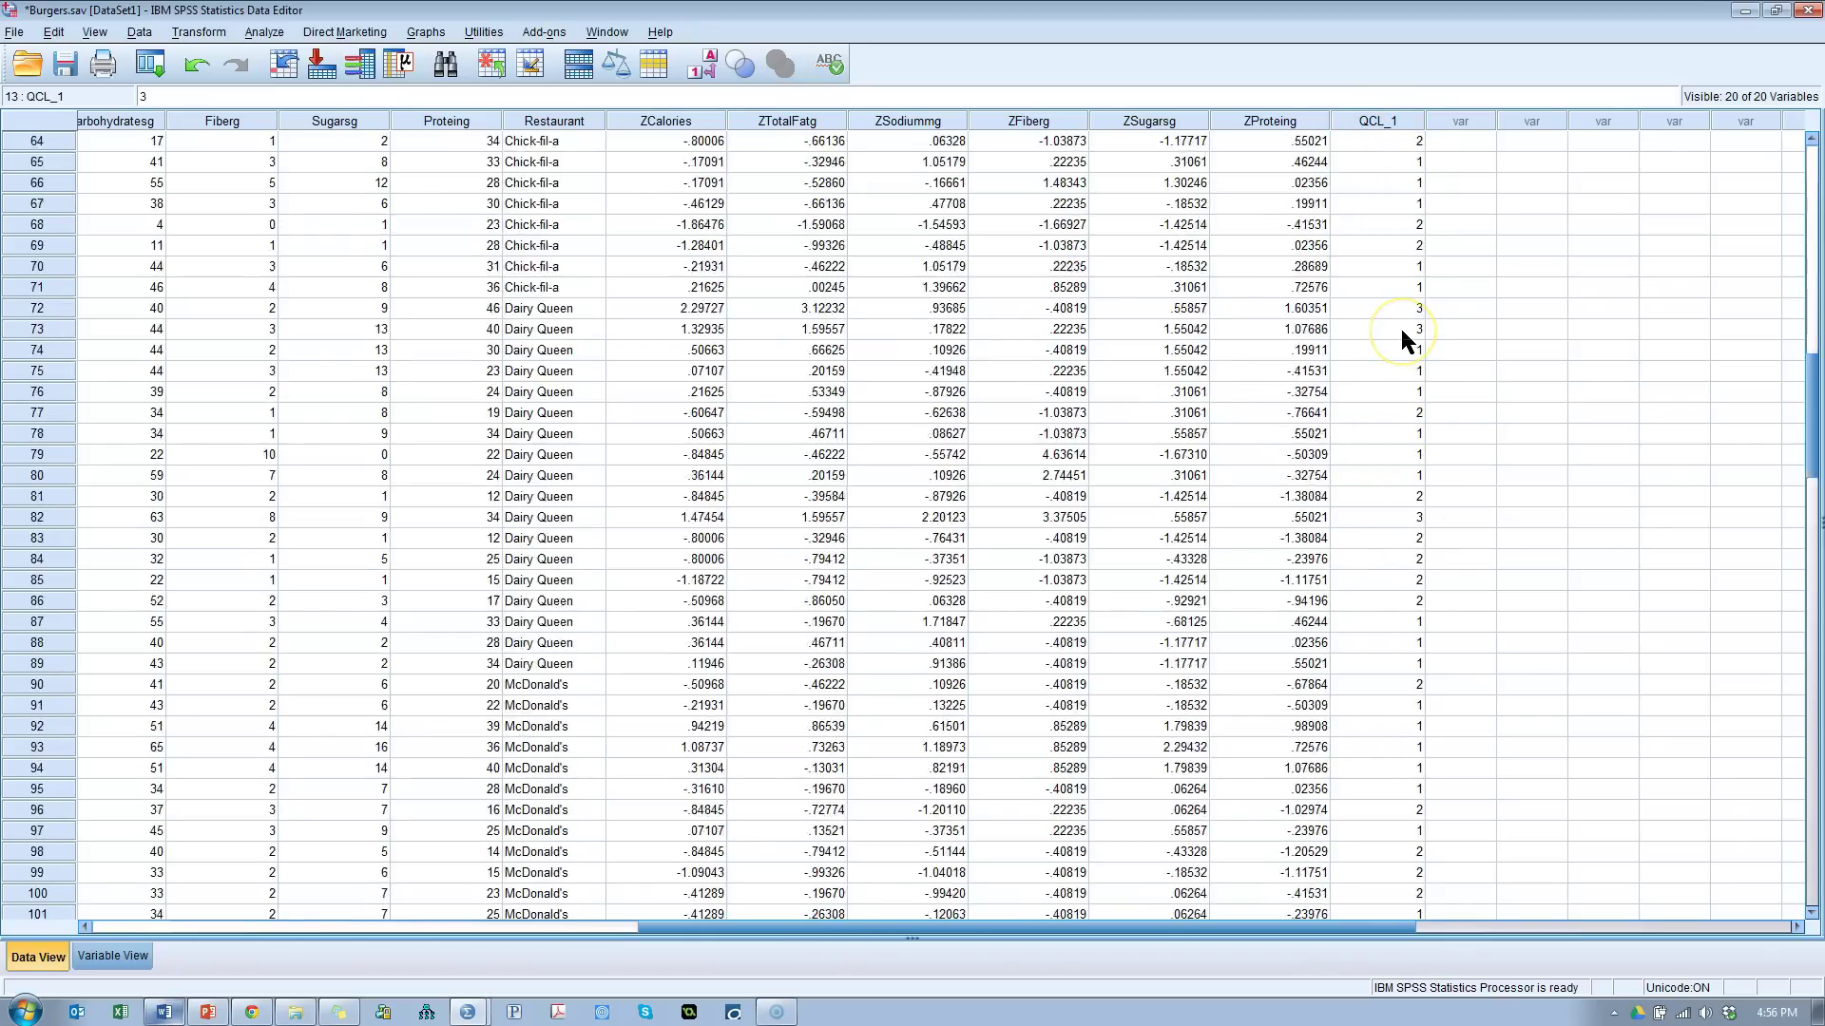
pyautogui.scroll(20, 1394, 350)
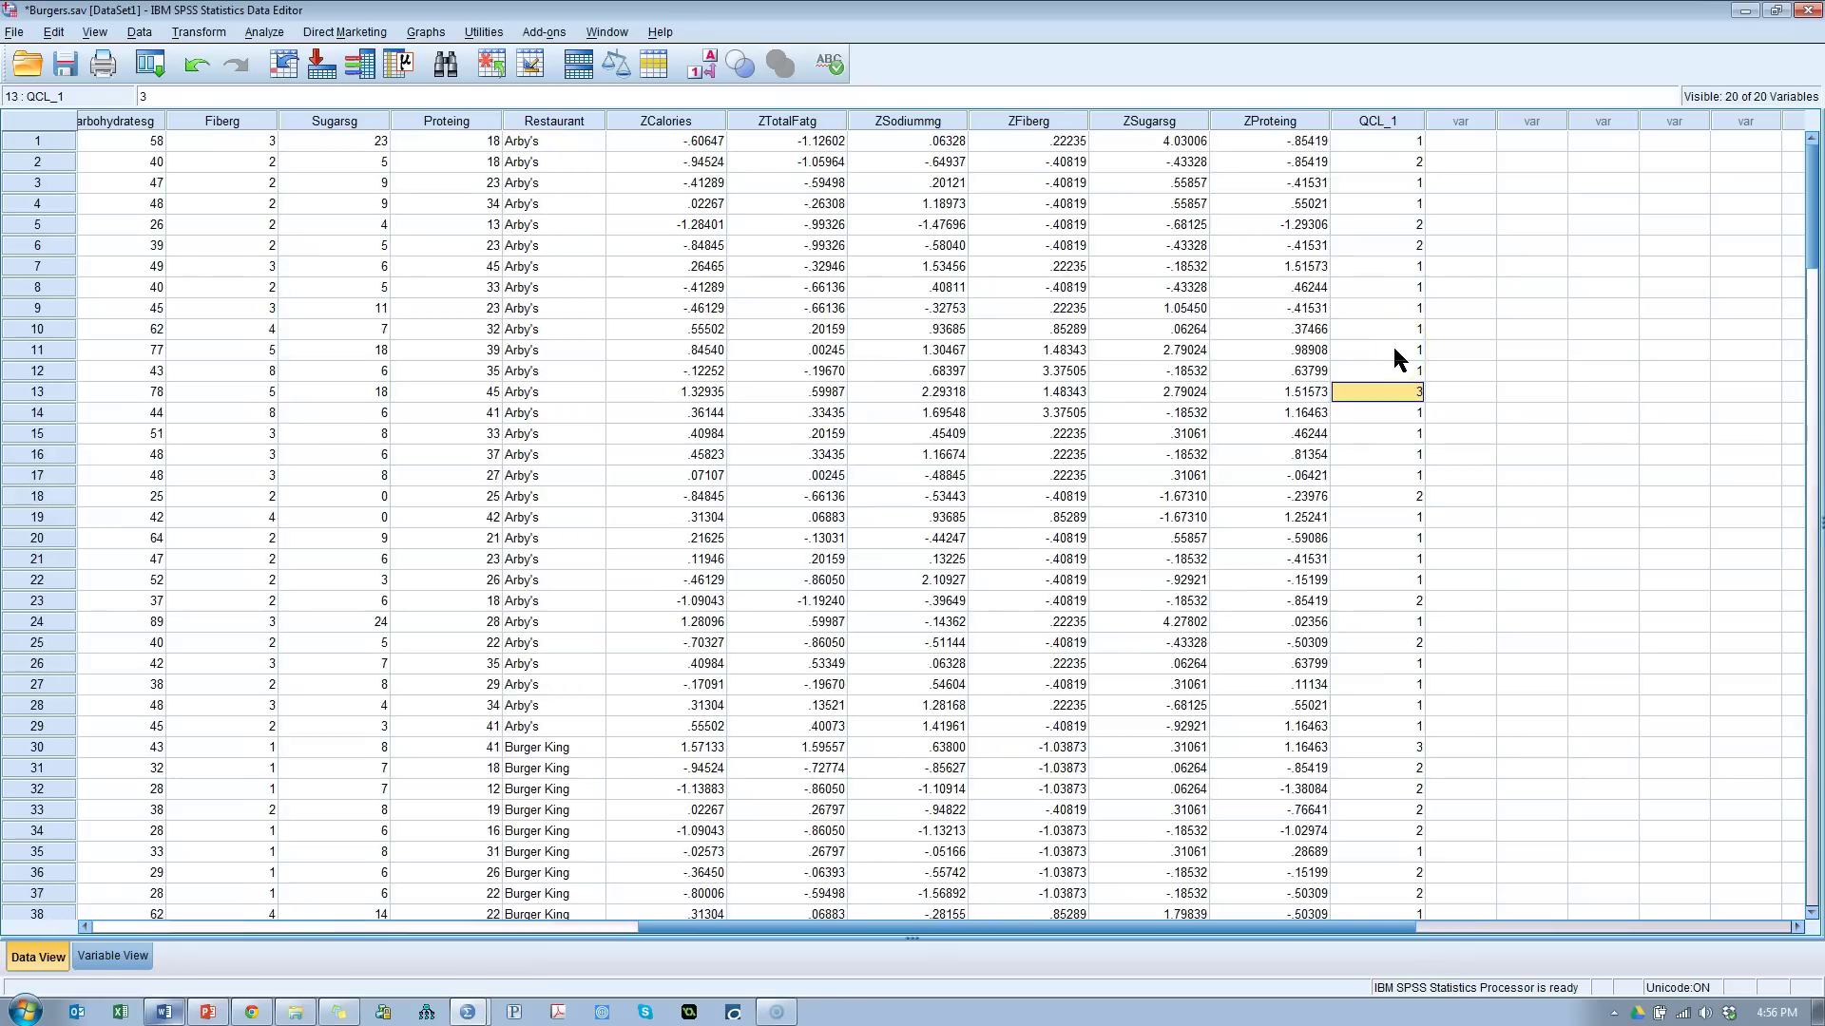
pyautogui.click(1405, 118)
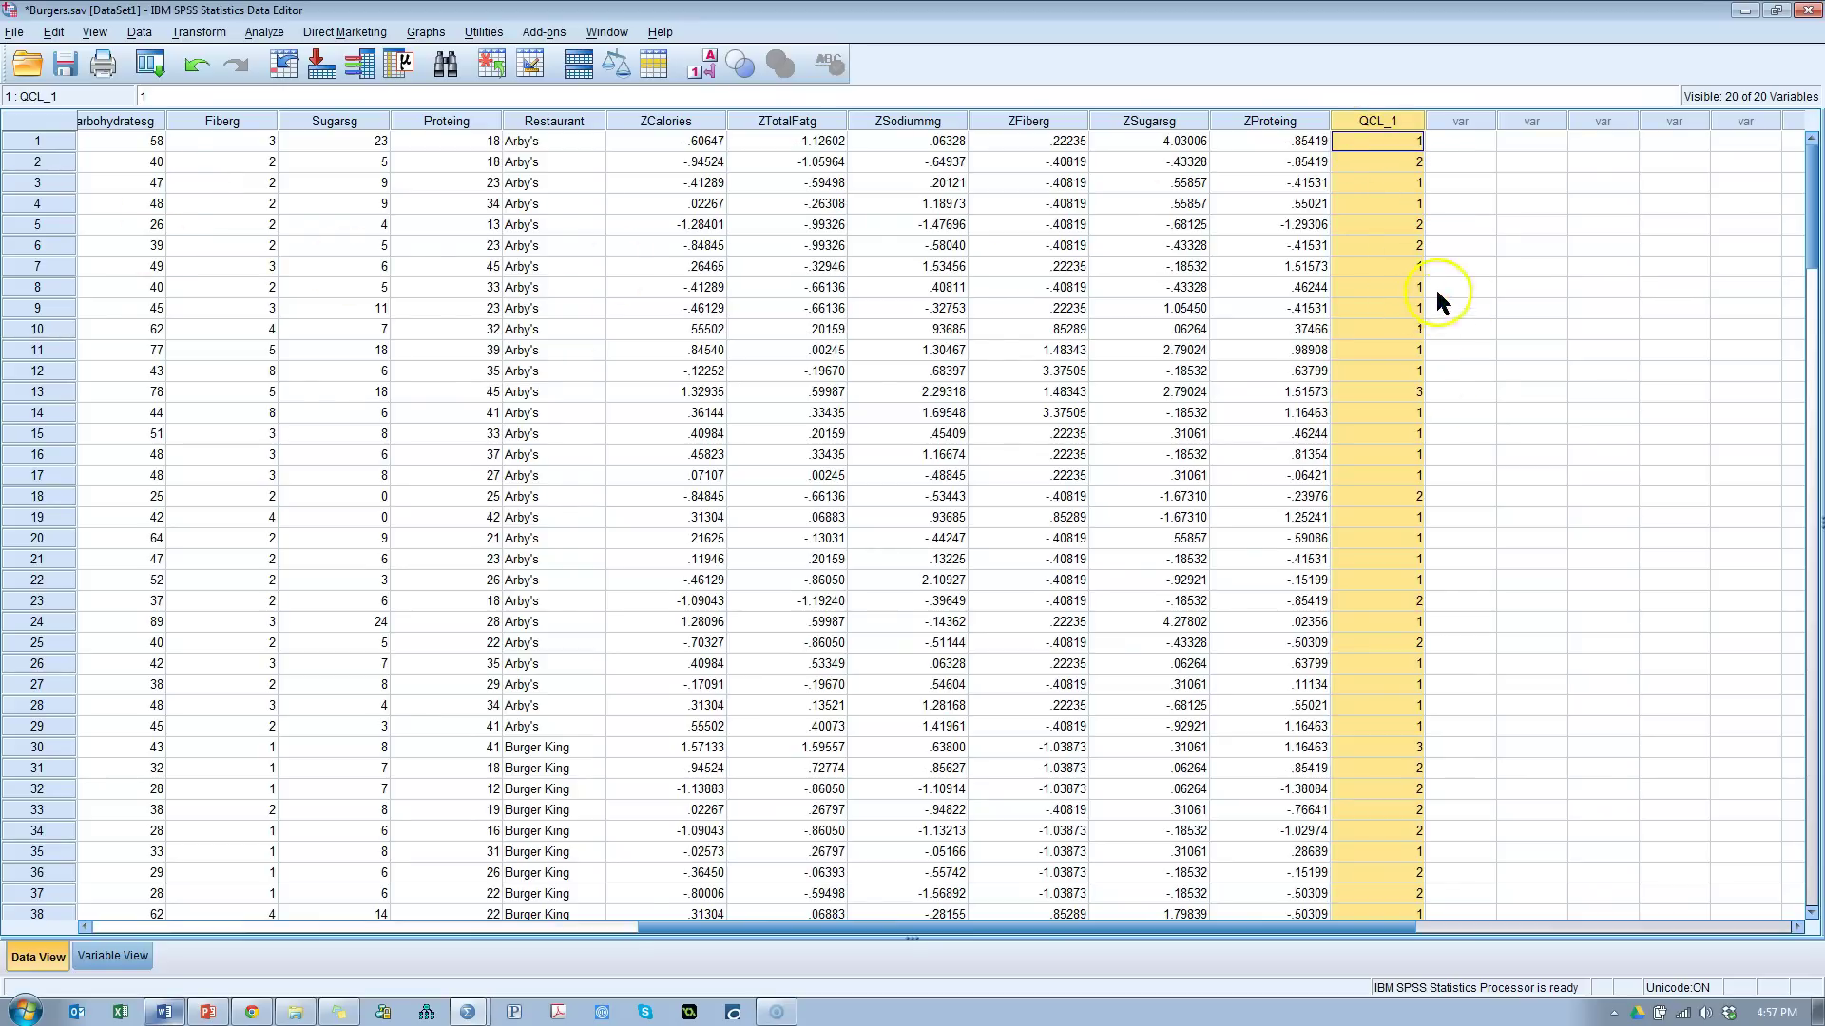
# Step: Open One-Way ANOVA and set Cluster Number (QCL_1) as the factor
pyautogui.click(265, 32)
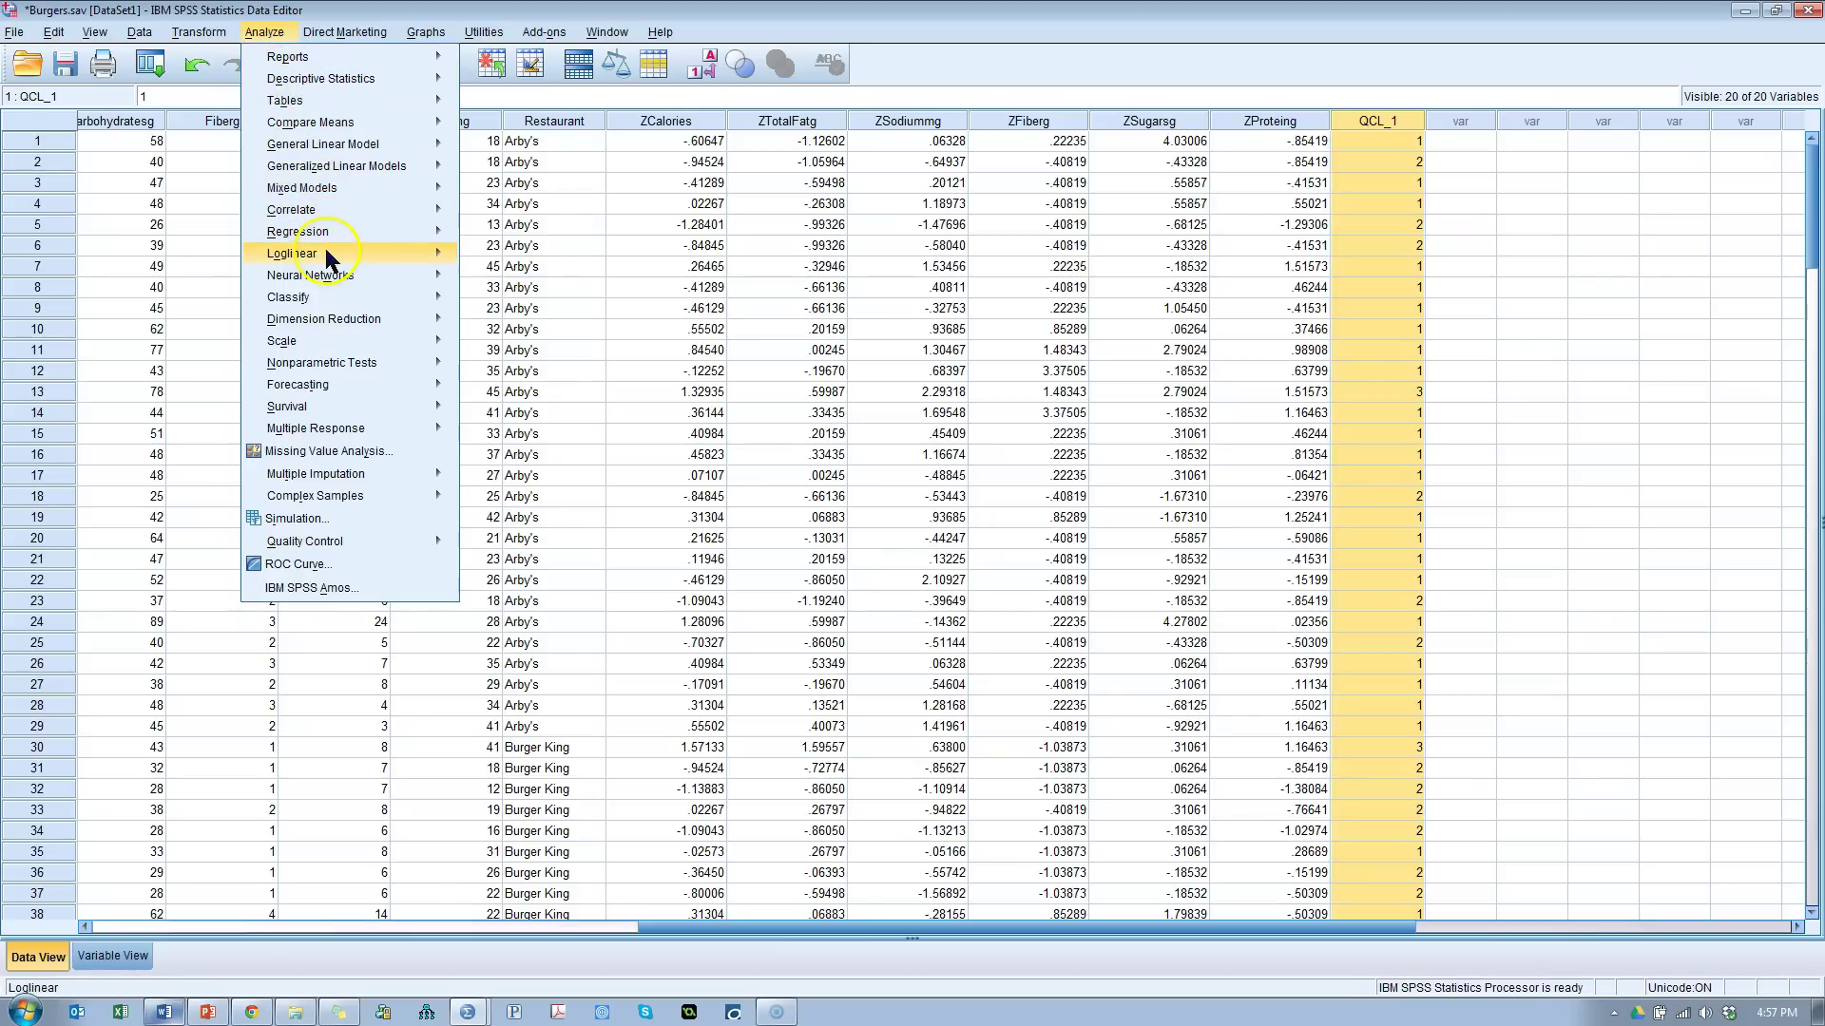
pyautogui.moveTo(335, 138)
pyautogui.moveTo(443, 118)
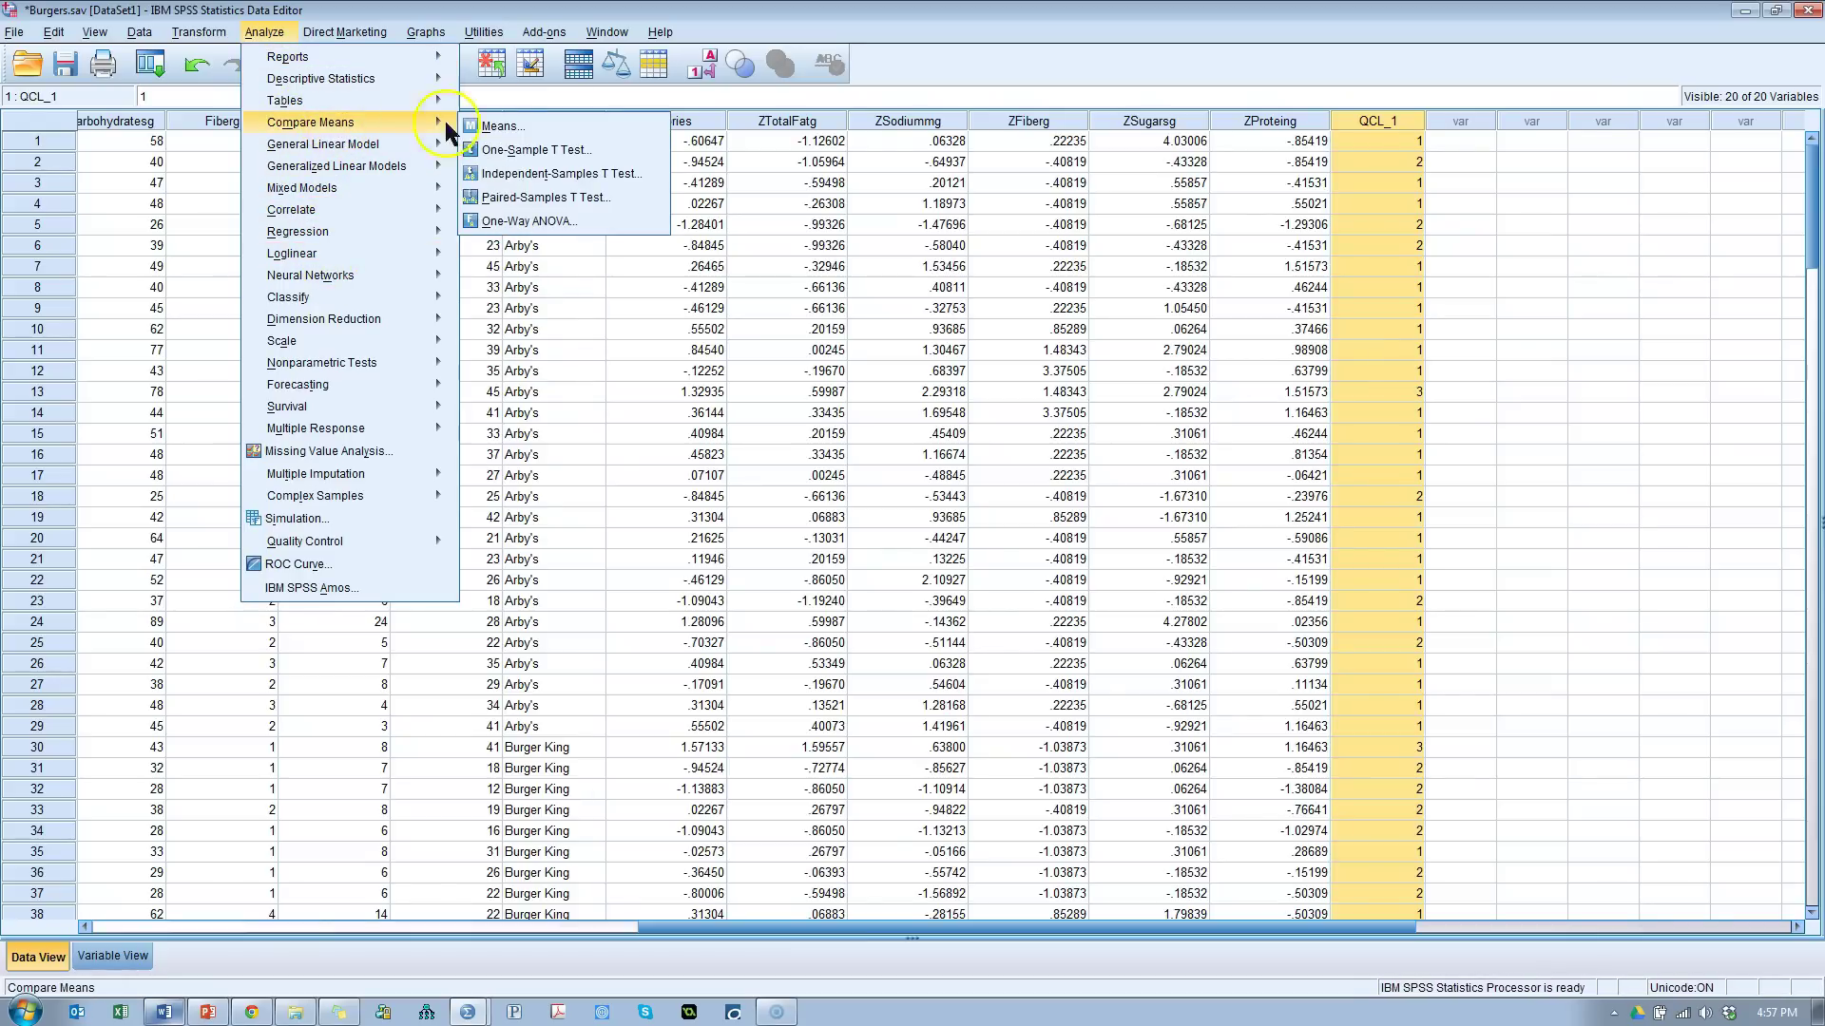
pyautogui.click(592, 223)
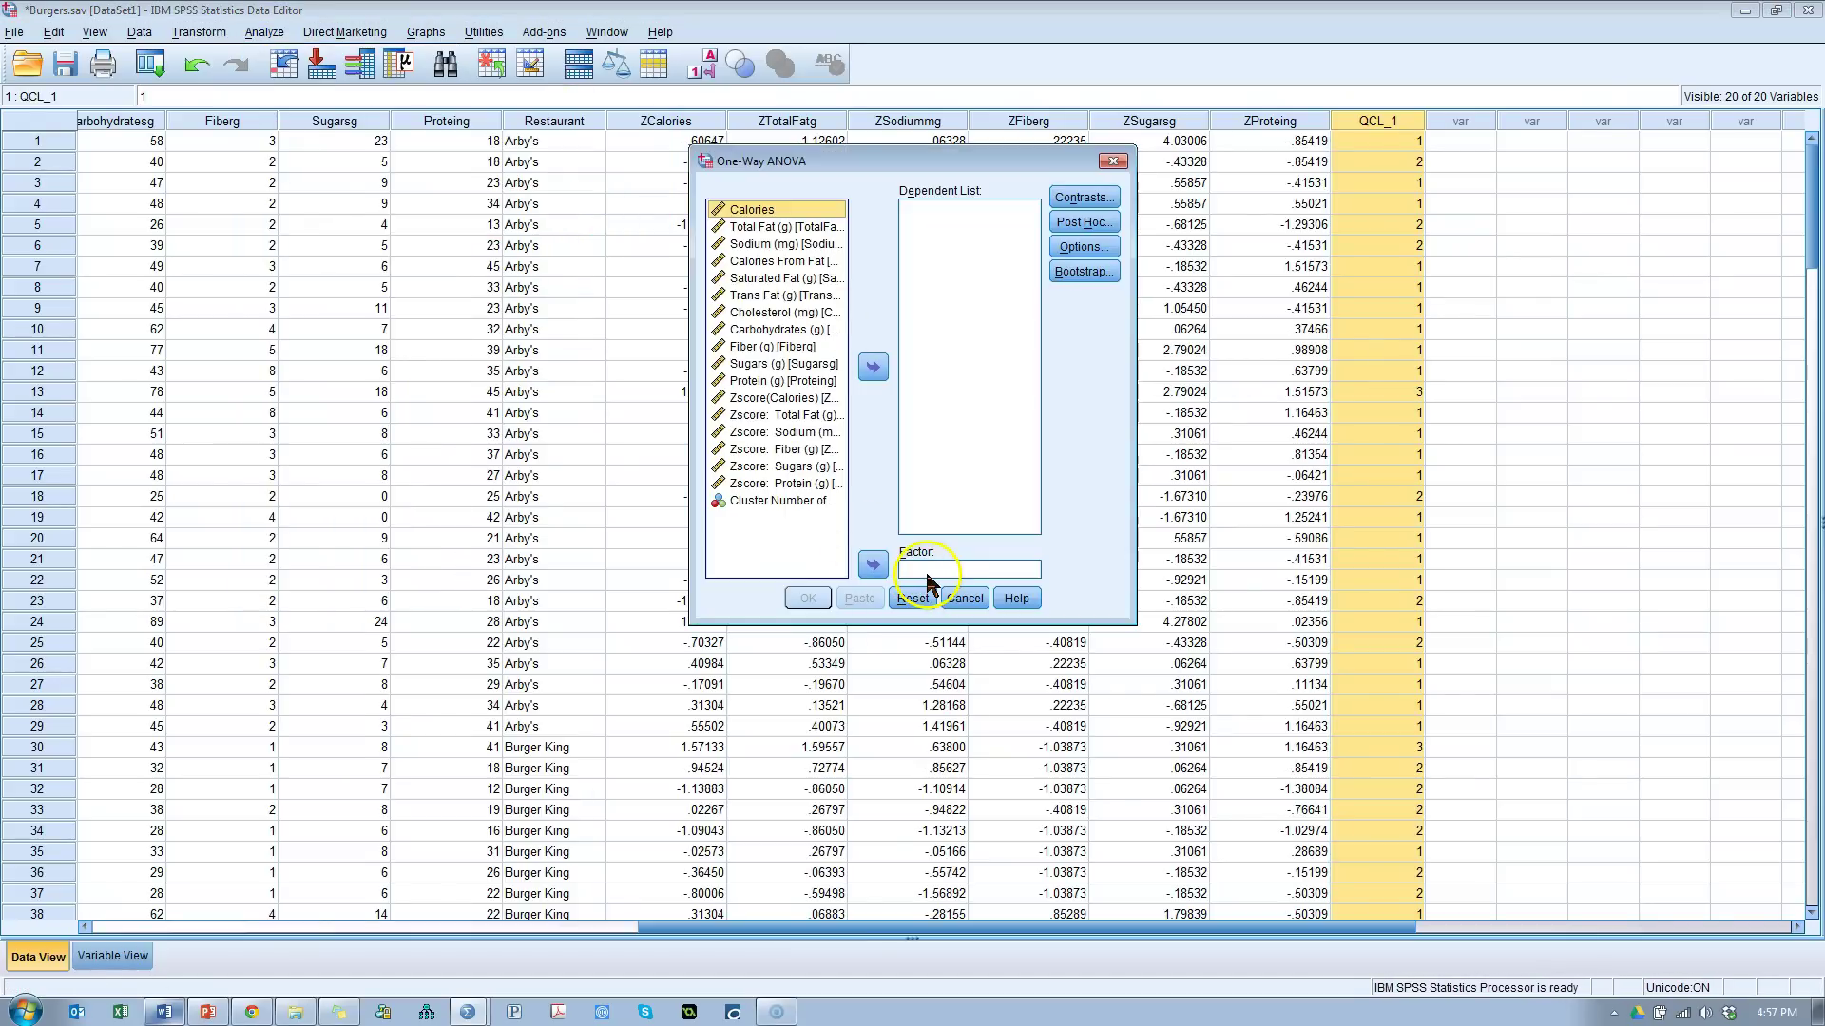
pyautogui.click(768, 501)
pyautogui.click(872, 565)
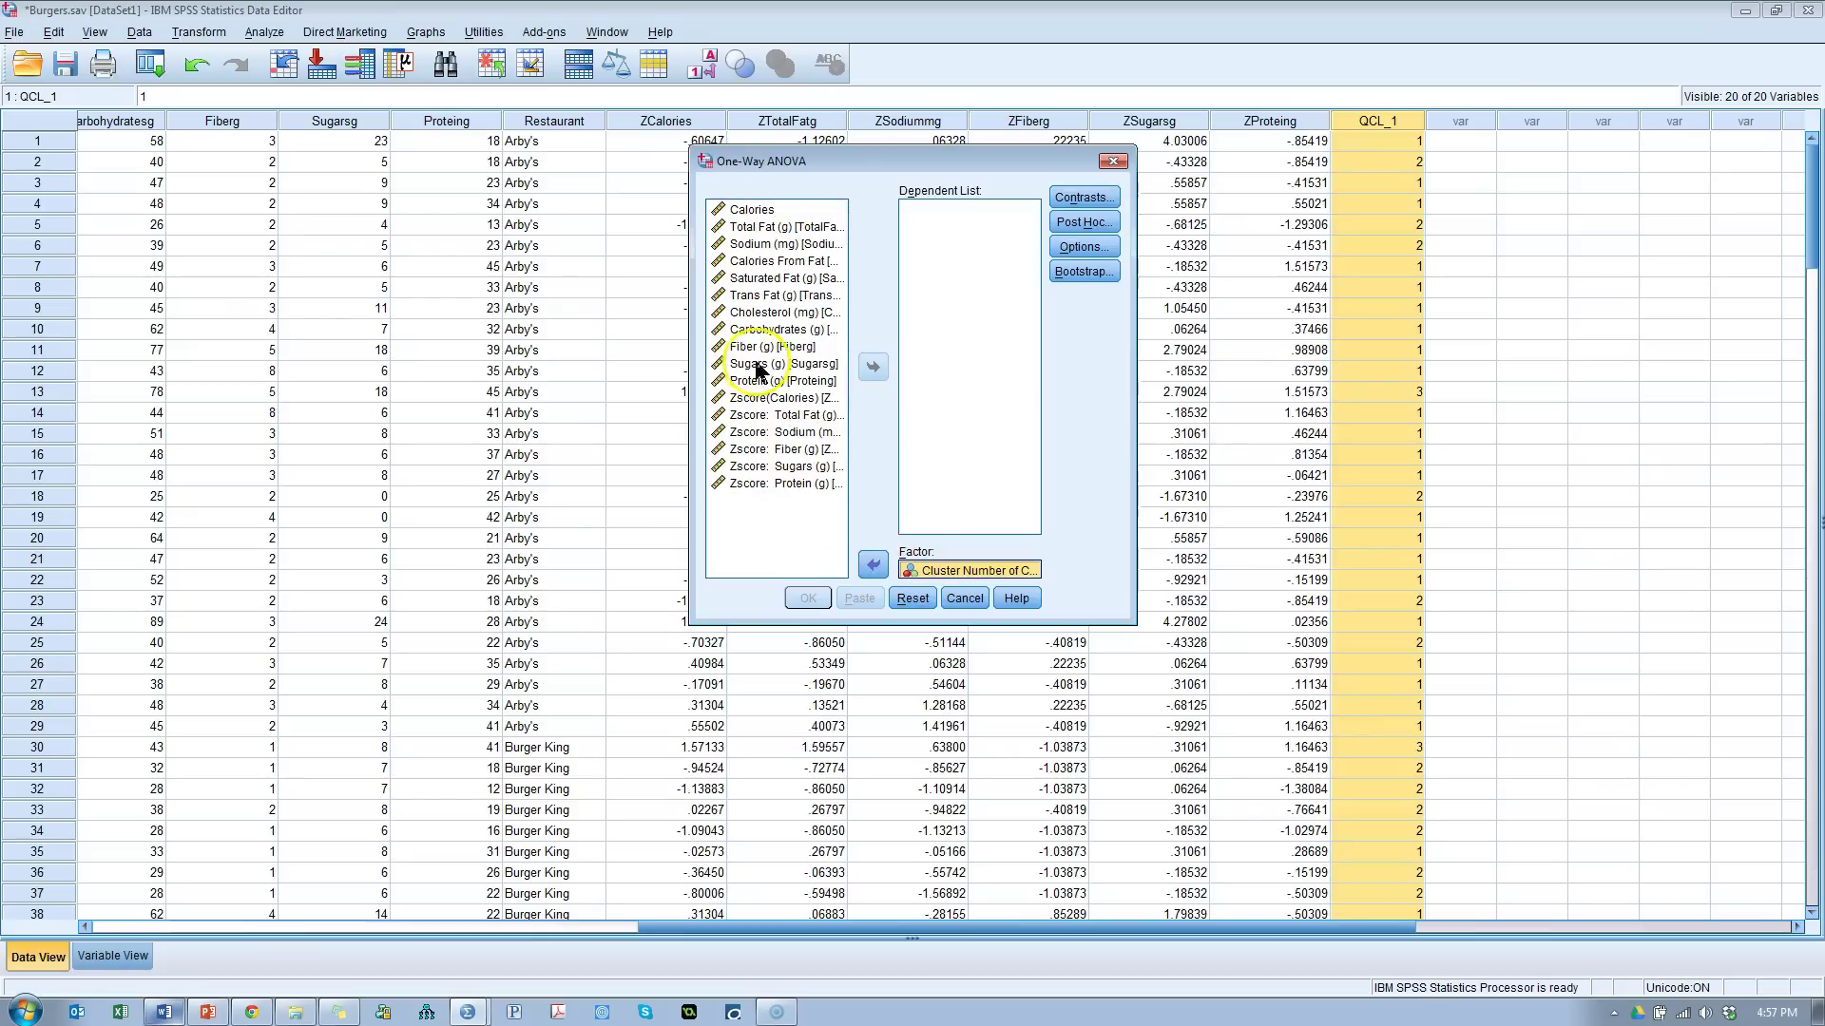
# Step: Add Saturated Fat (g) and Protein (g) to the ANOVA dependent list
pyautogui.click(790, 278)
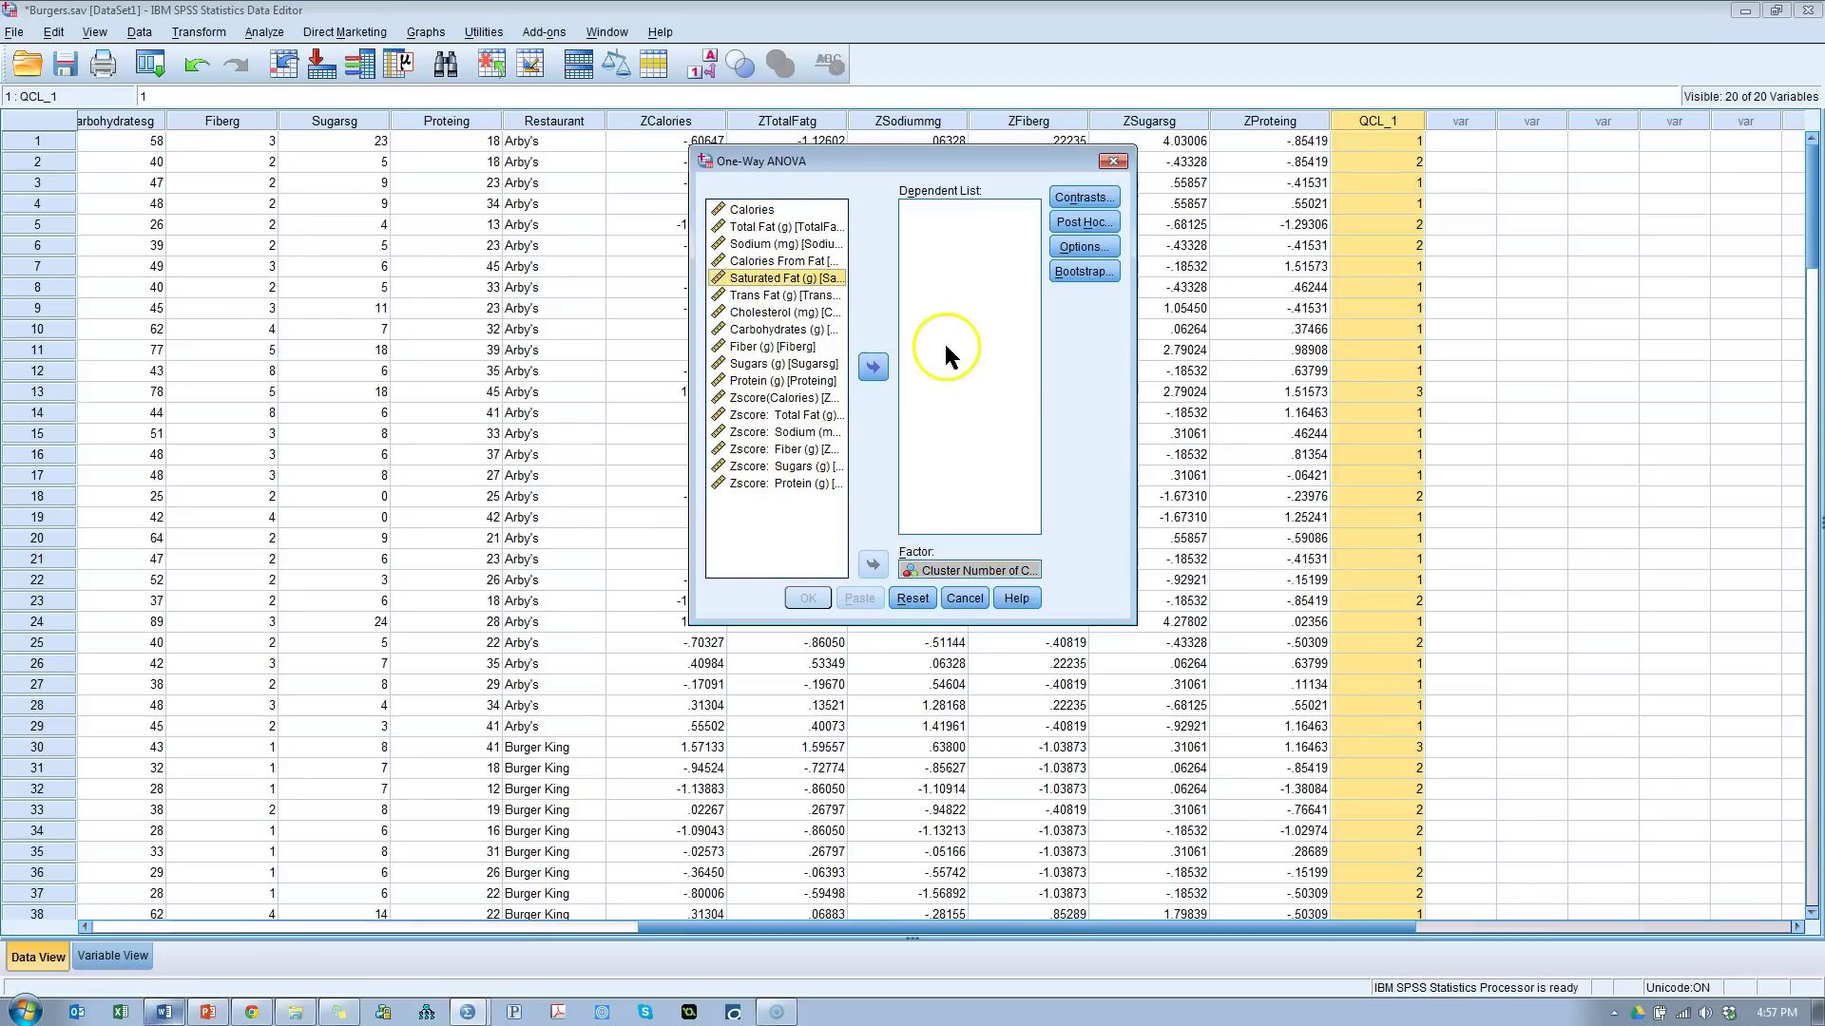
pyautogui.click(873, 367)
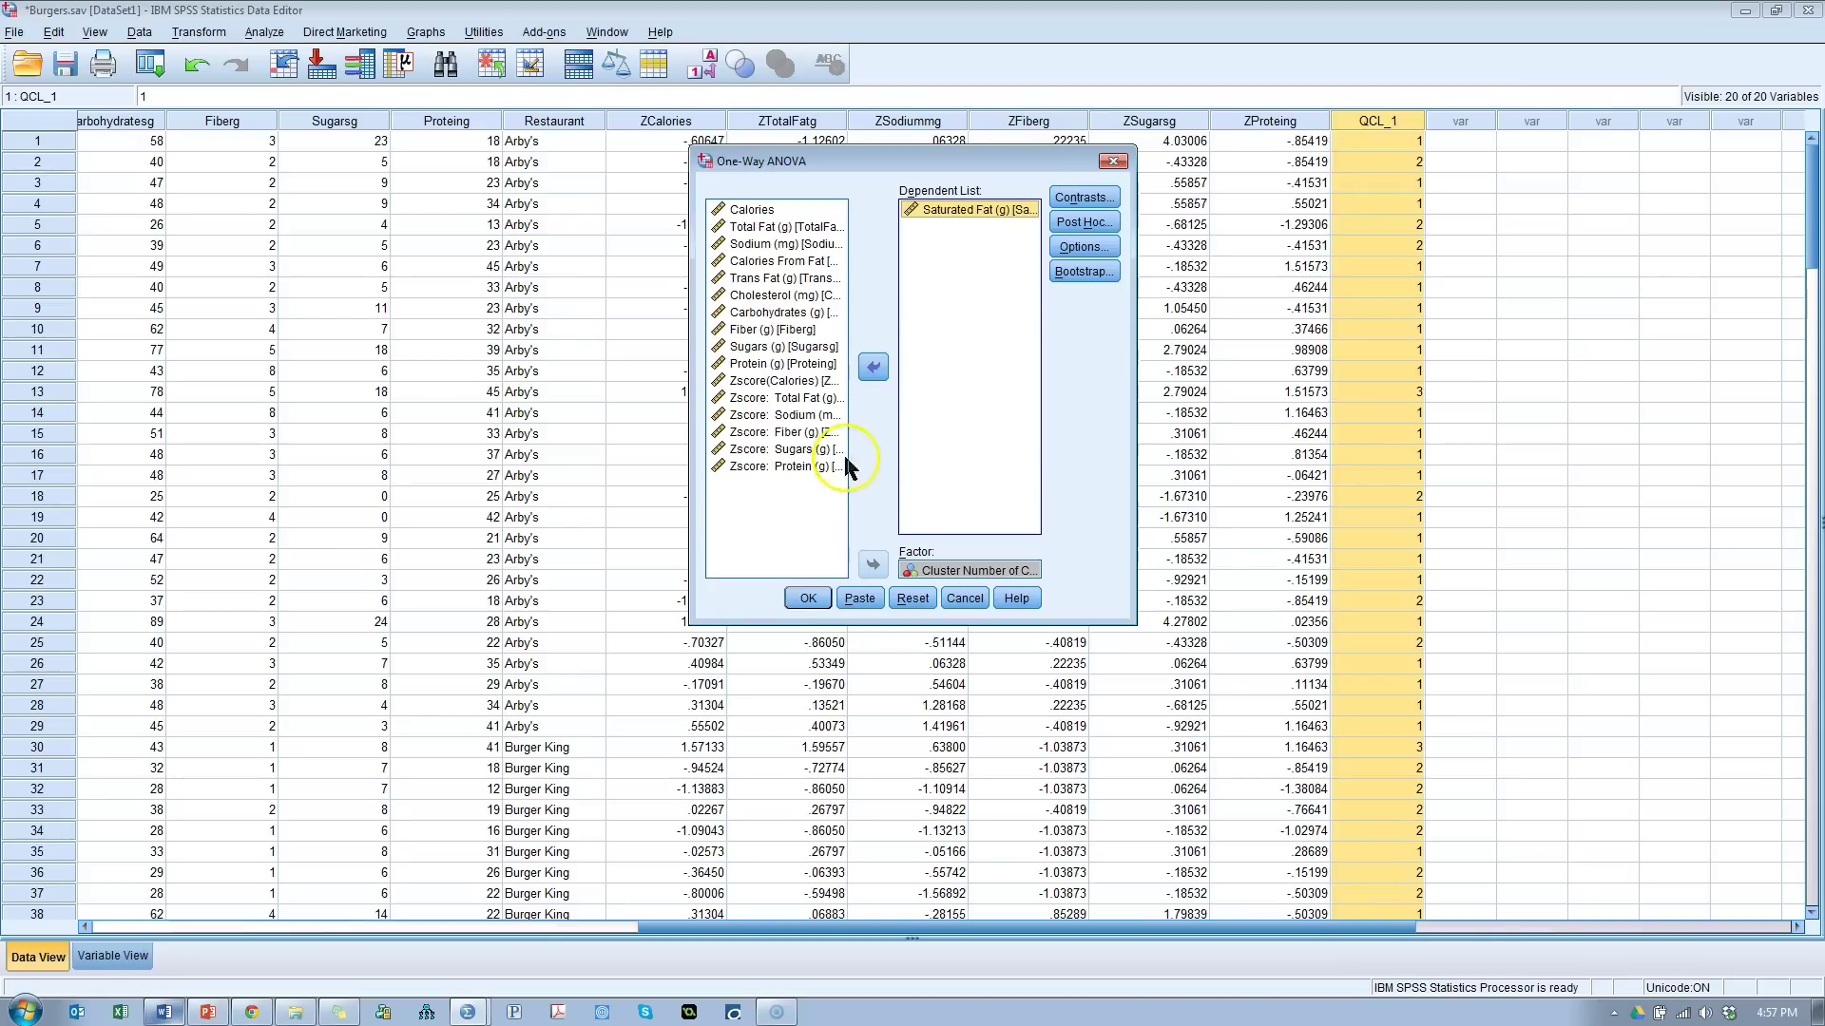
pyautogui.click(794, 382)
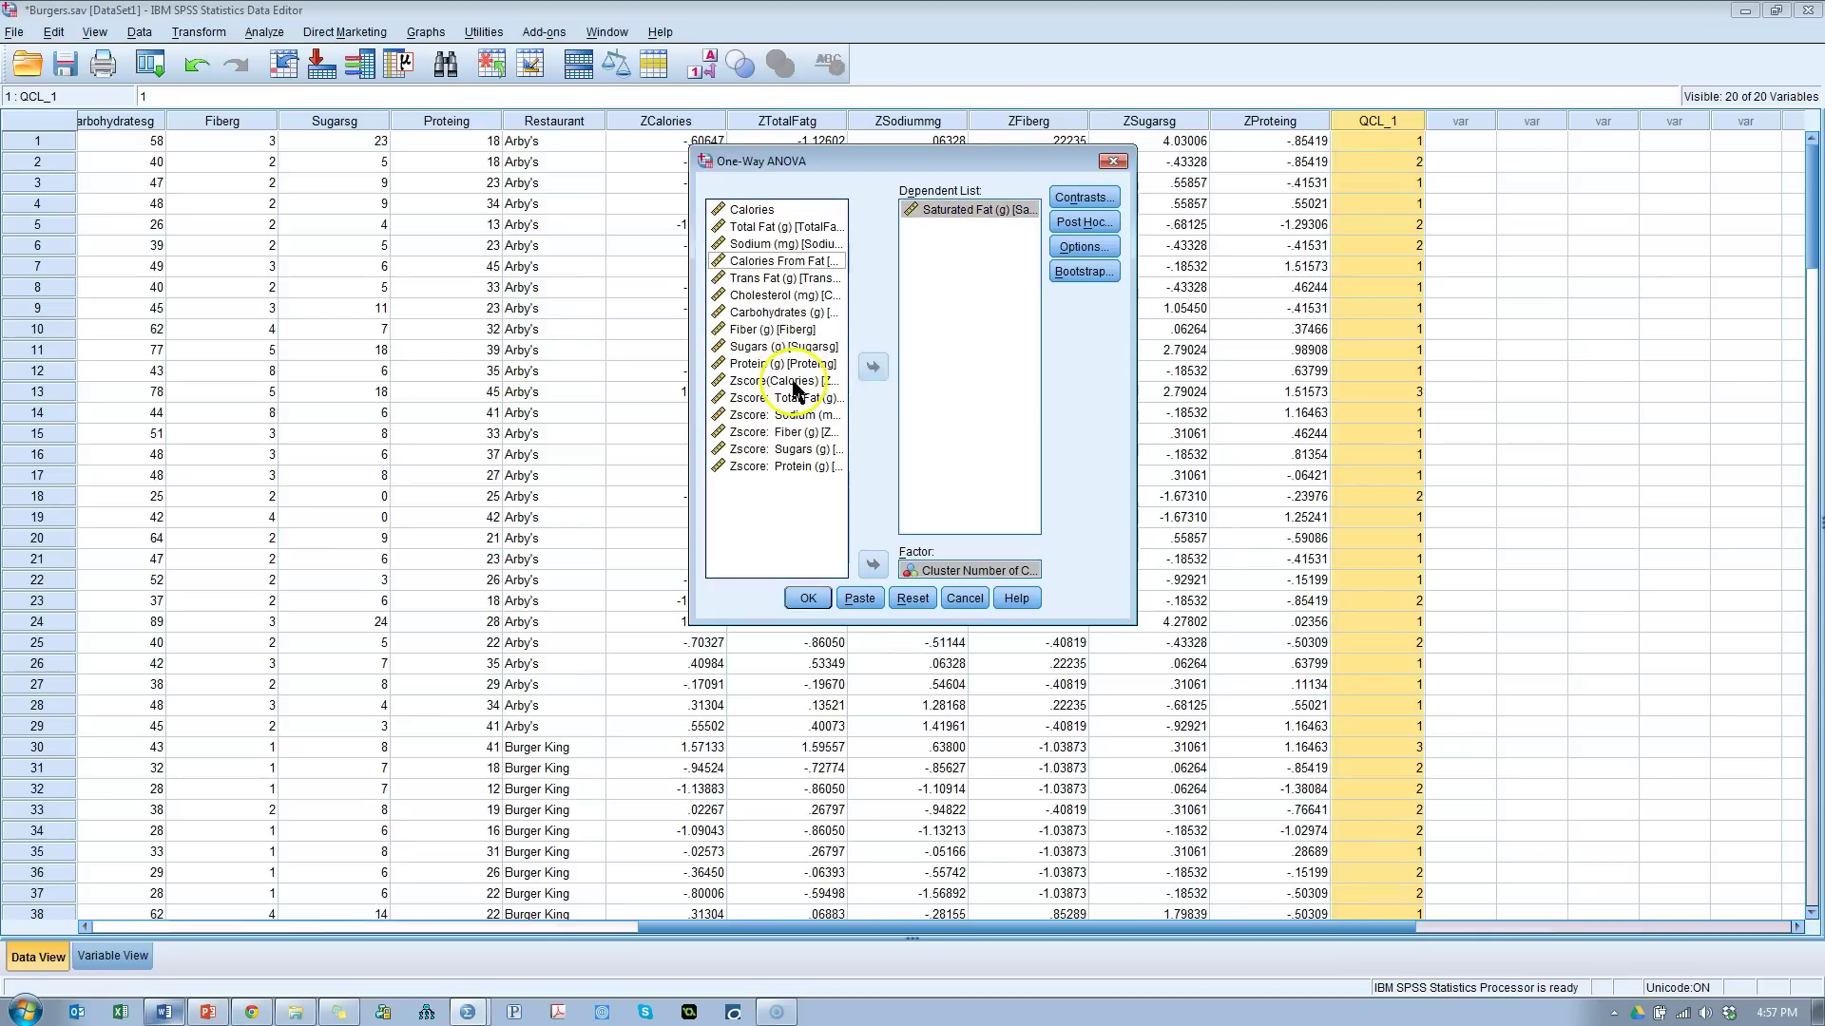
pyautogui.click(780, 363)
pyautogui.click(872, 367)
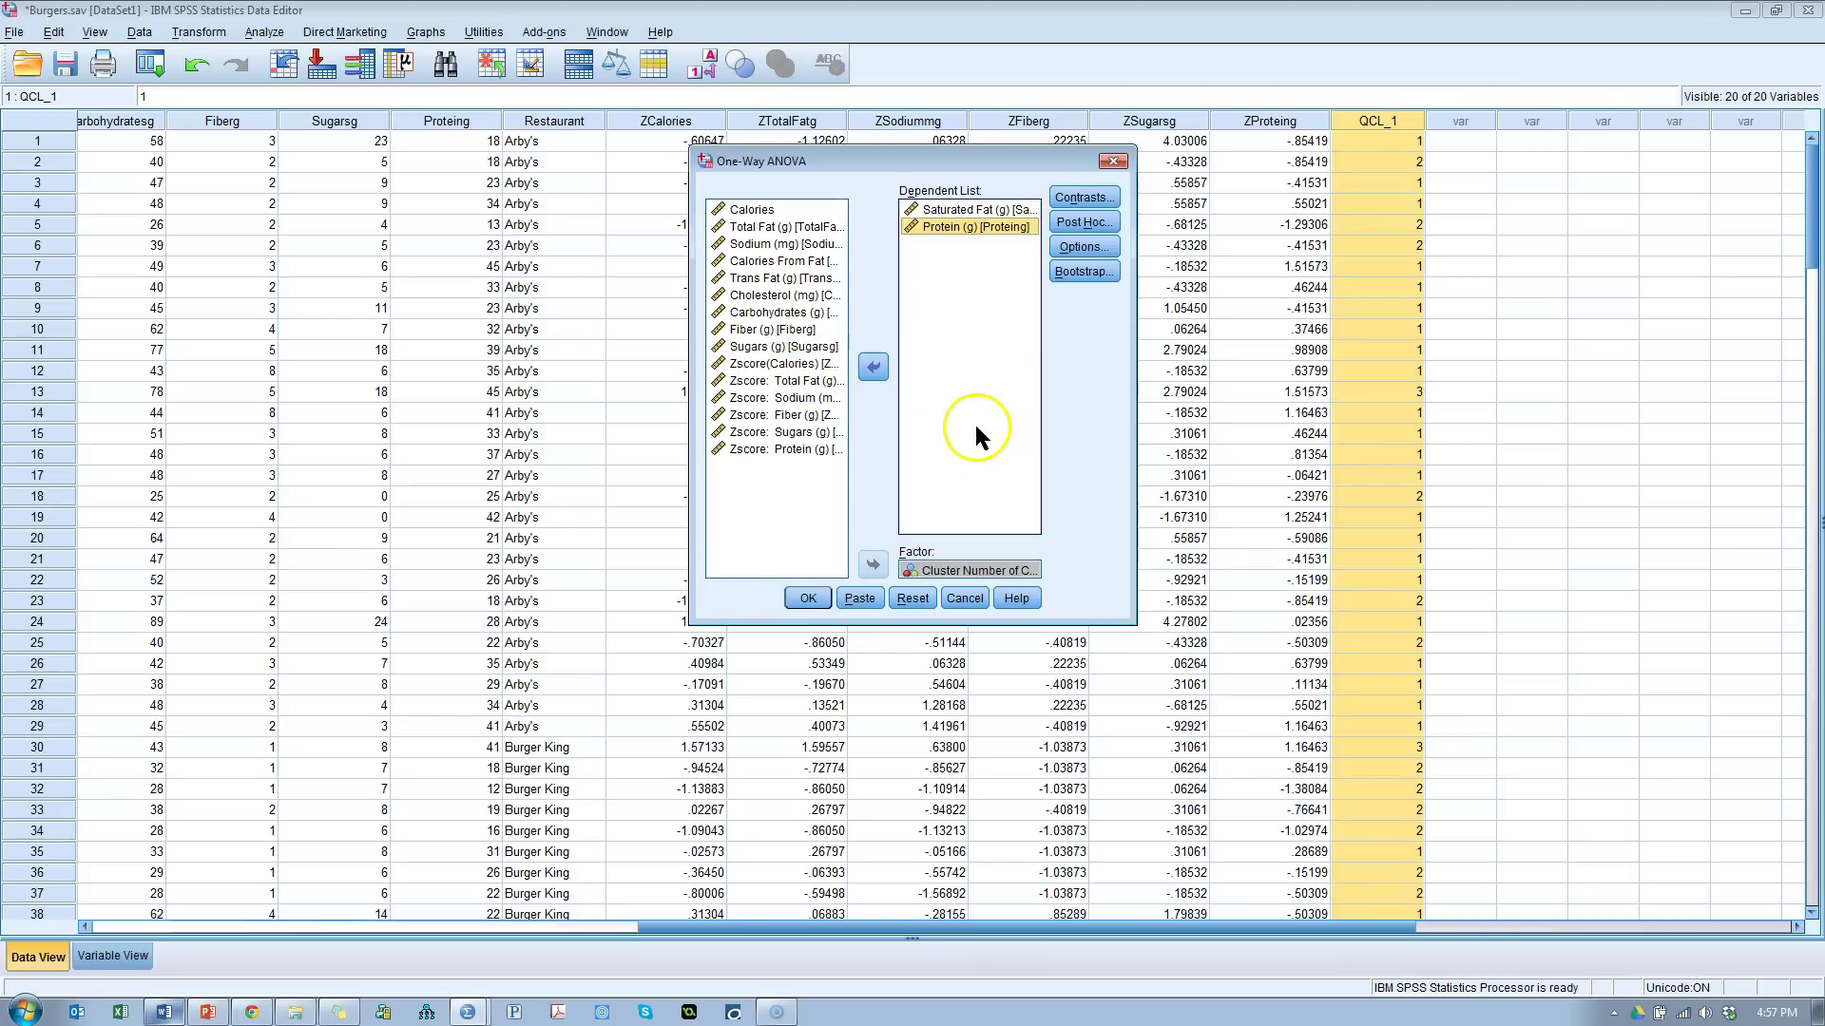
# Step: Run the one-way ANOVA, review its results table, then return to the Burgers data editor
pyautogui.click(808, 598)
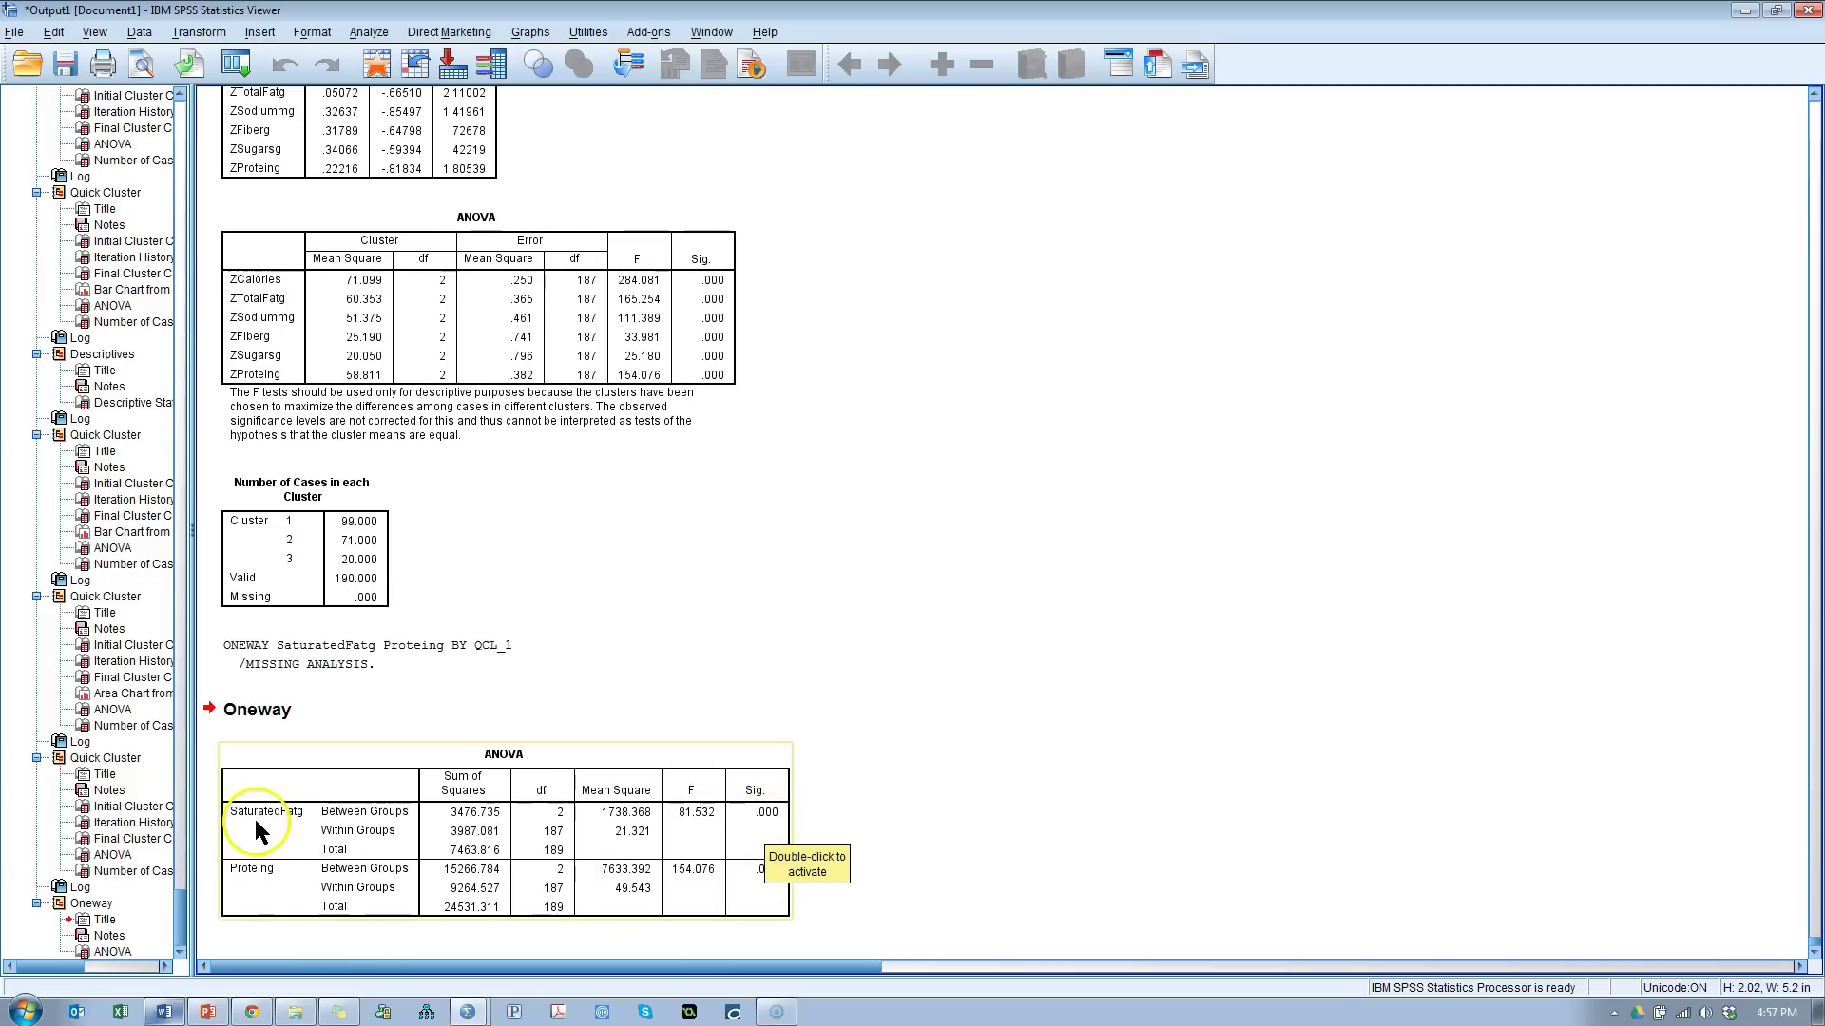
pyautogui.click(1261, 808)
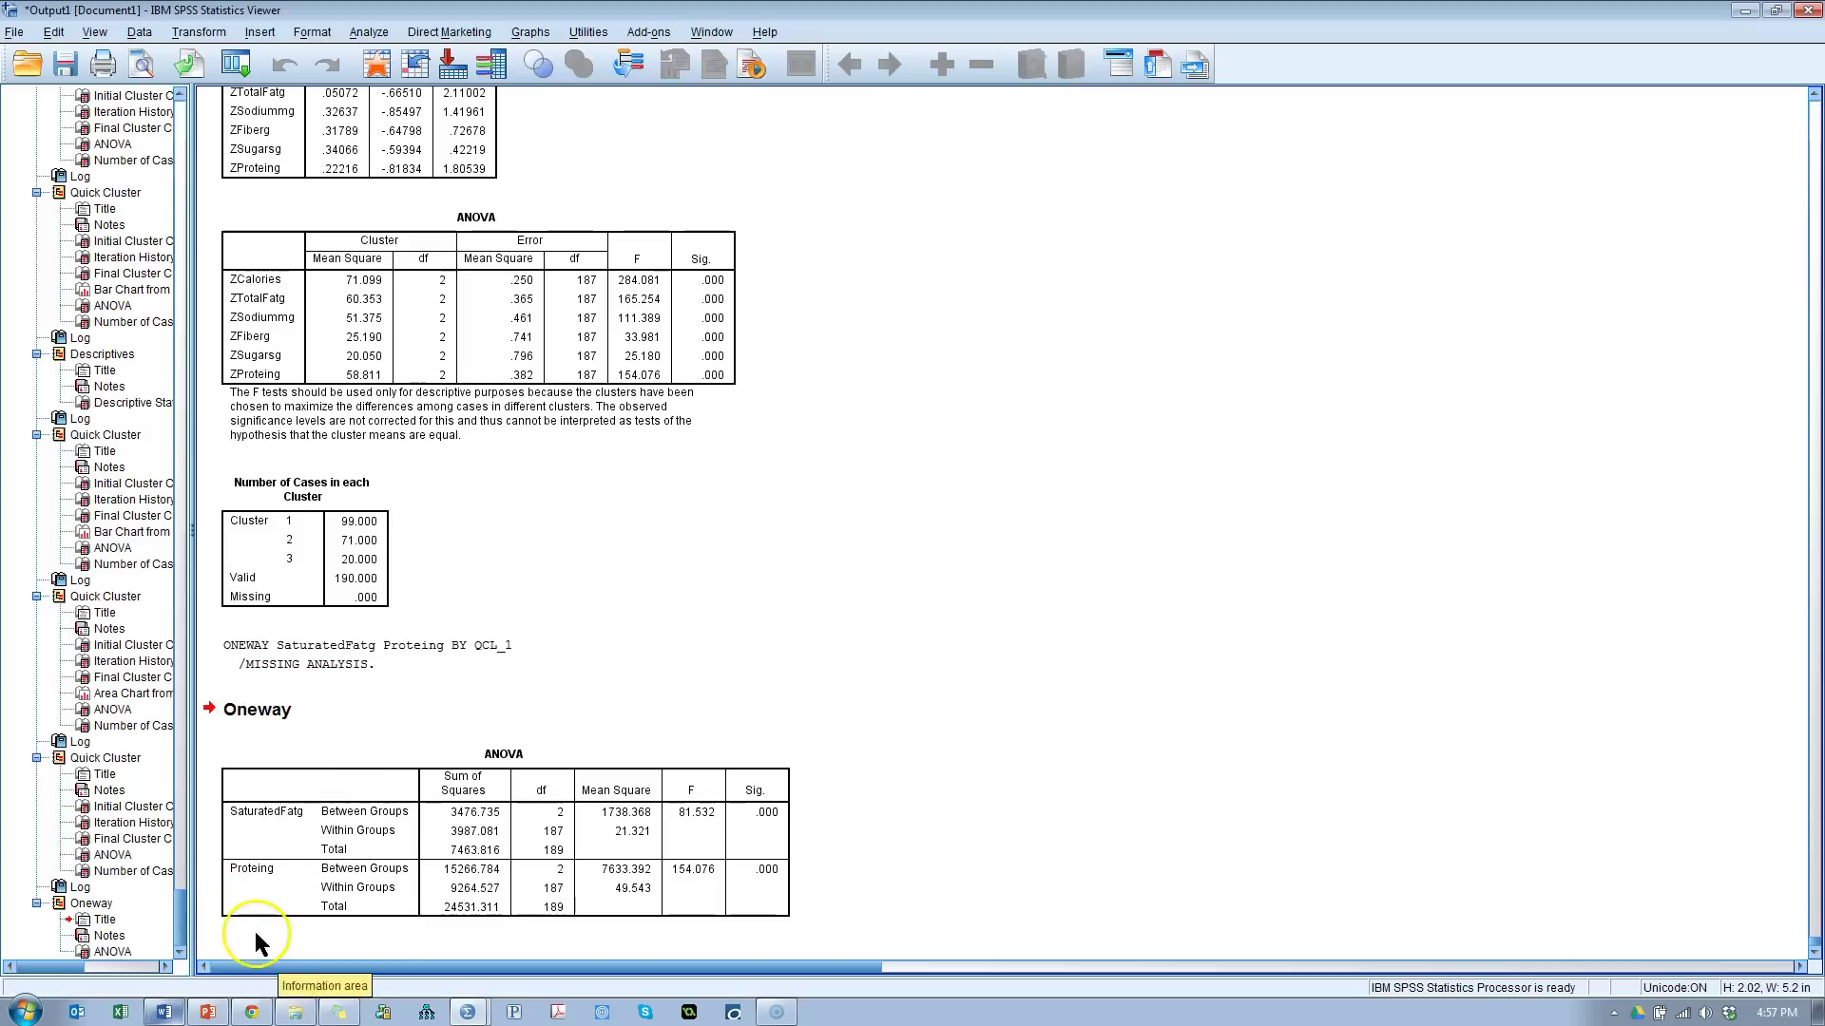
pyautogui.hotkey('alt', 'Tab')
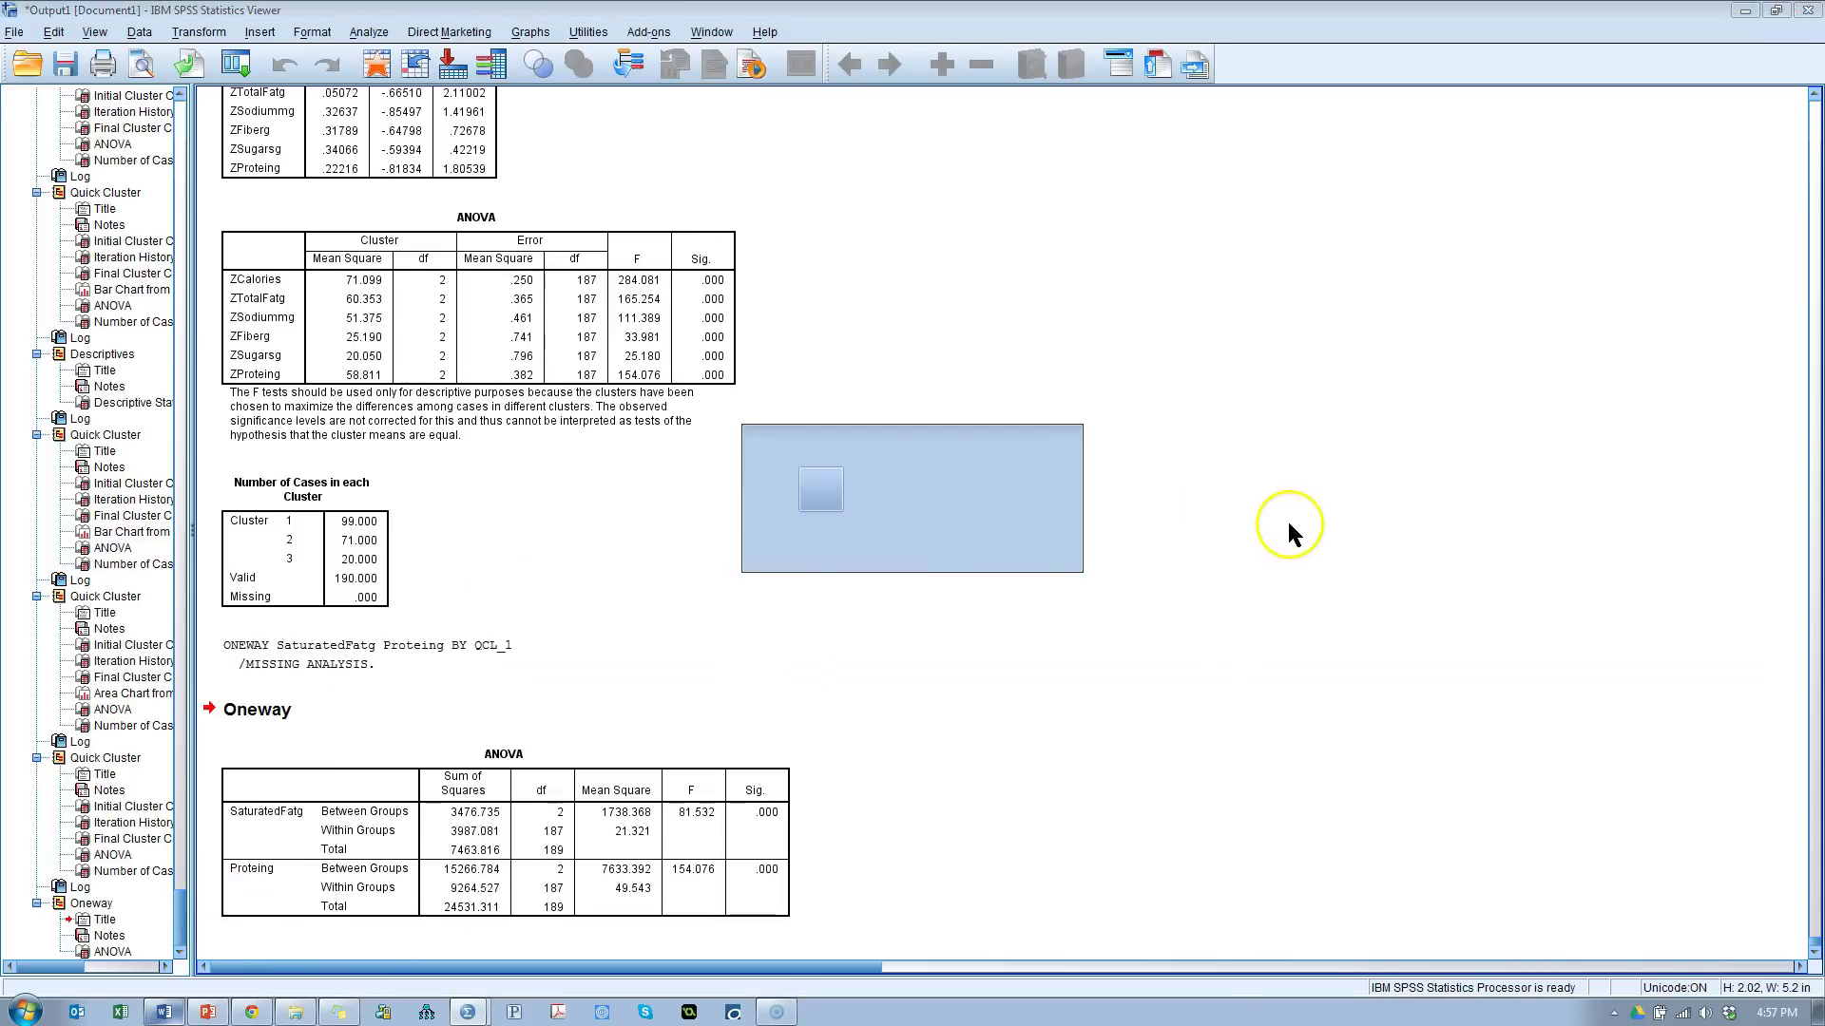